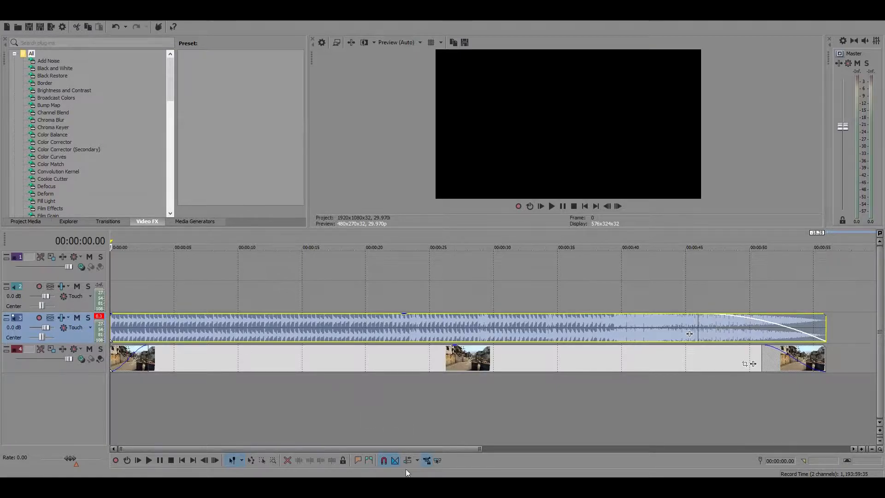
View the green-screen weapon clips in the CS GO SYNC PACK (by Leh Play) folder and return to the video editor
mouse_move(418, 487)
left_click(419, 450)
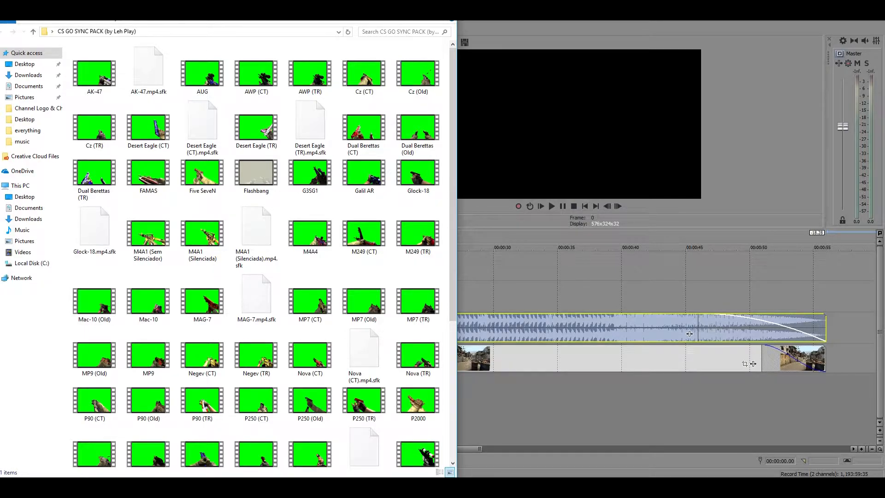
left_click(403, 6)
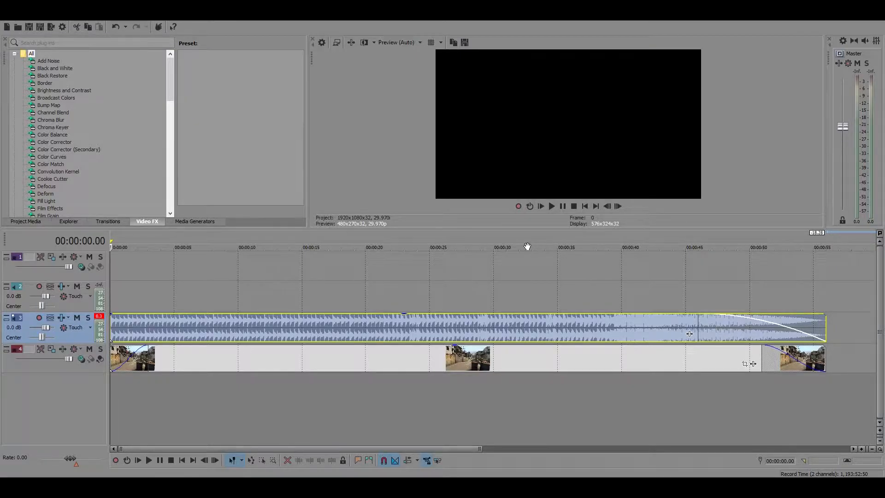
Add the Dual Berettas (CT) clip from the sync pack to the timeline at about 30 seconds, matching the project settings to it
left_click(400, 488)
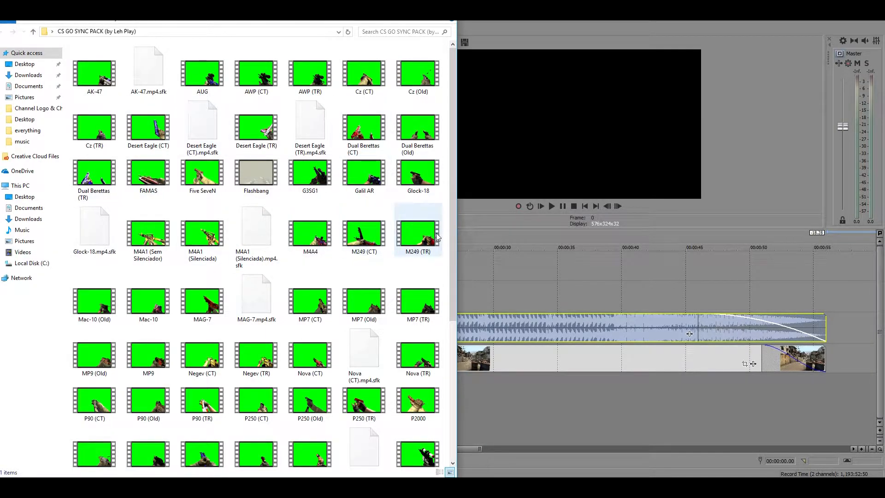
left_click(365, 134)
left_click_drag(506, 284, 506, 285)
left_click(495, 191)
left_click(528, 278)
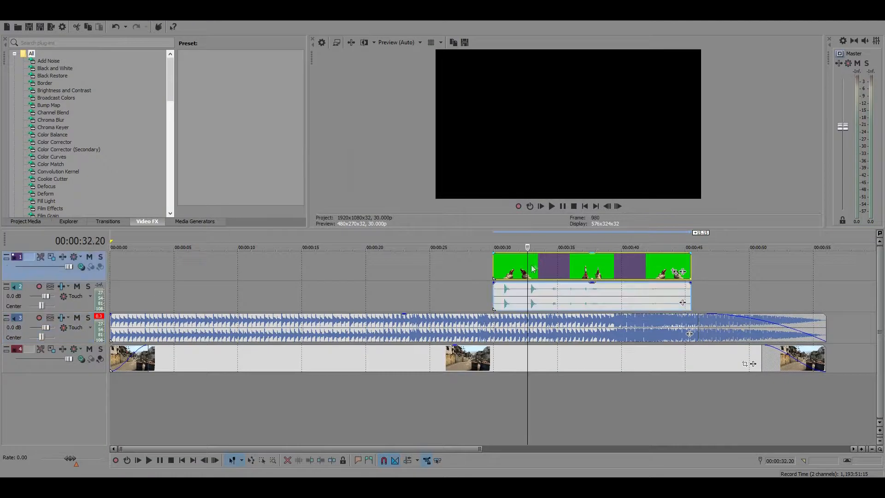
Play a short part of the Dual Berettas clip and delete it from the timeline
left_click(551, 206)
left_click(563, 205)
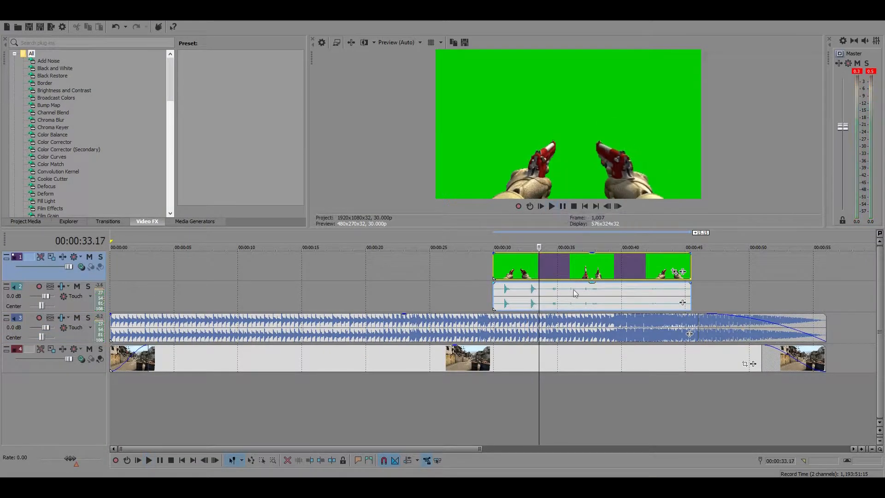
left_click_drag(571, 270, 519, 275)
key("Delete")
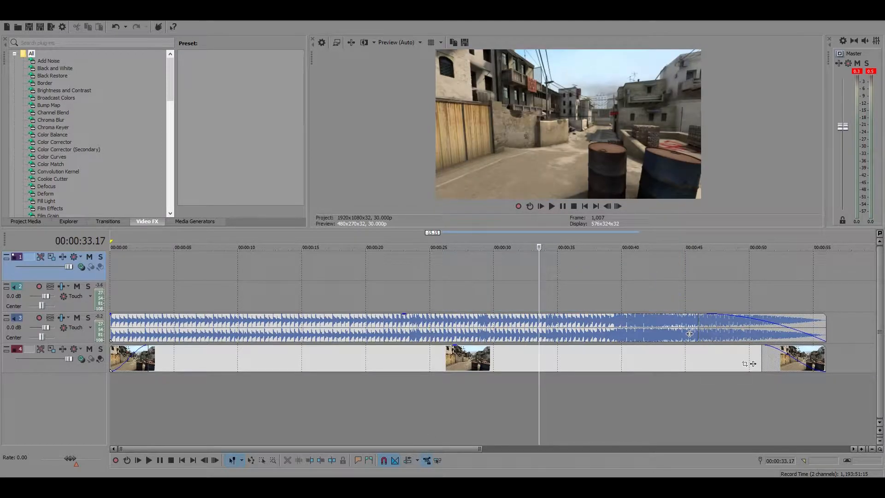
key("alt+Tab")
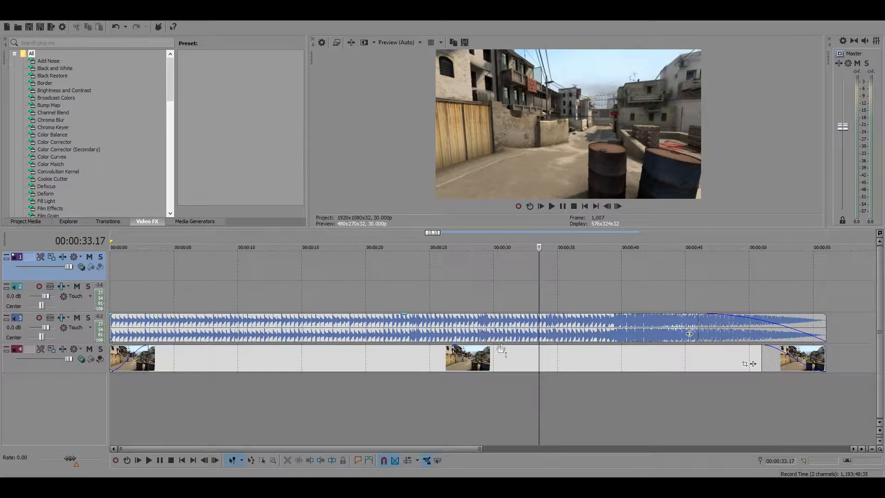
mouse_move(445, 319)
left_mouse_down()
mouse_move(482, 315)
mouse_move(446, 318)
left_mouse_up()
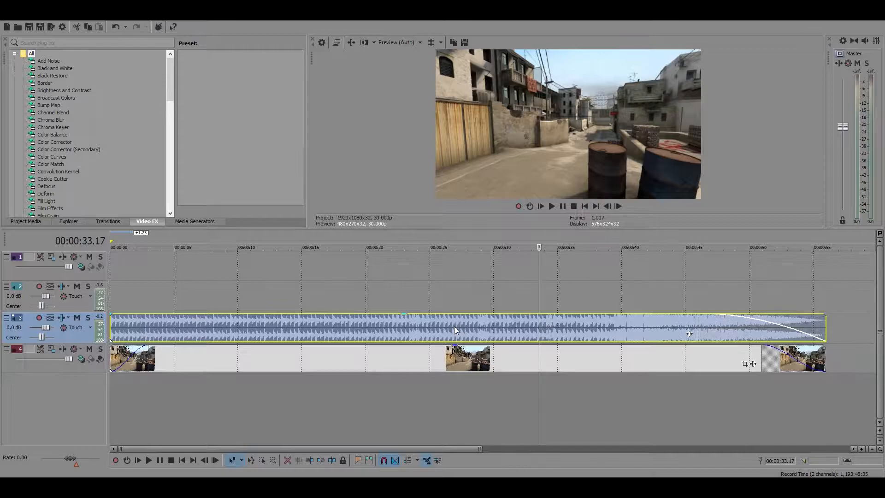
left_click_drag(443, 367, 377, 365)
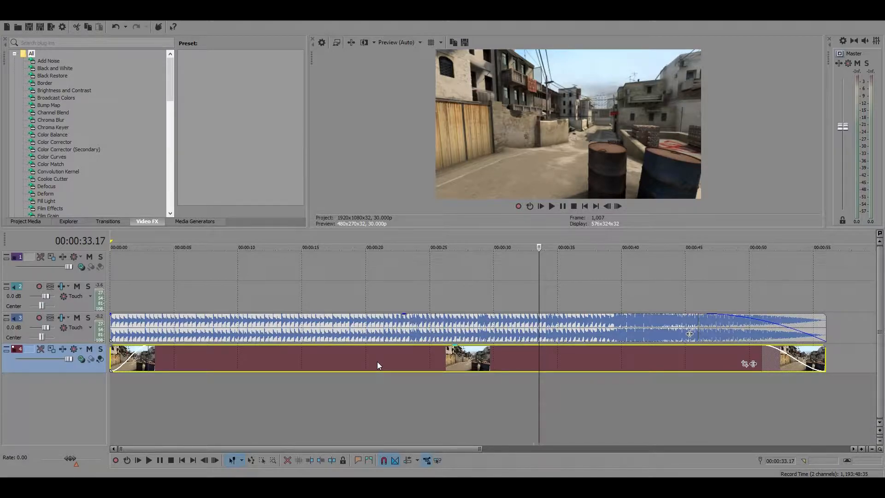
left_click(377, 361)
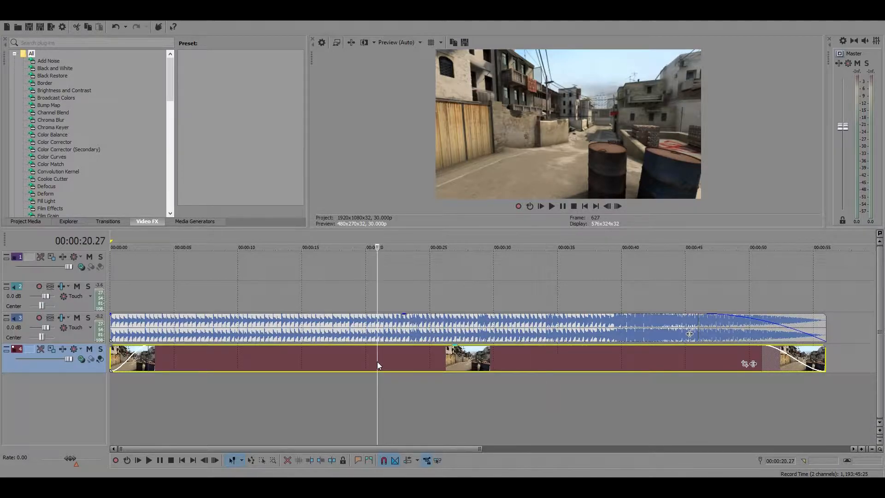
left_click(276, 361)
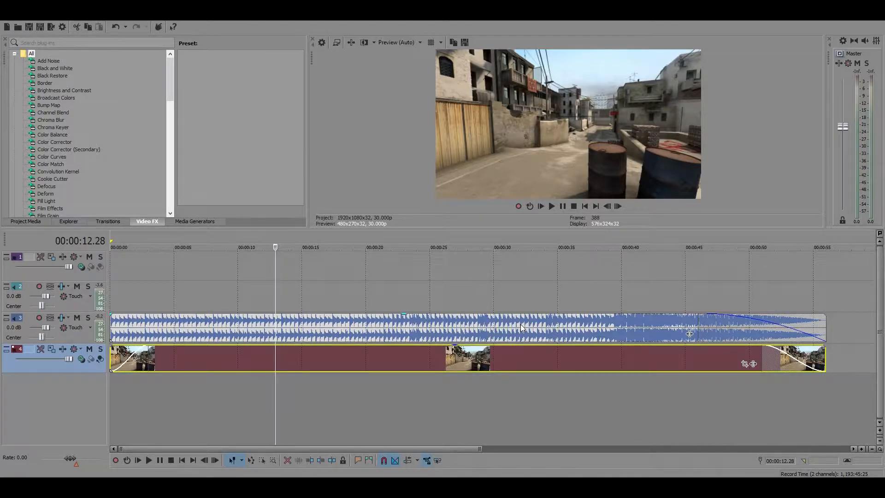
left_click(411, 369)
left_click(359, 356)
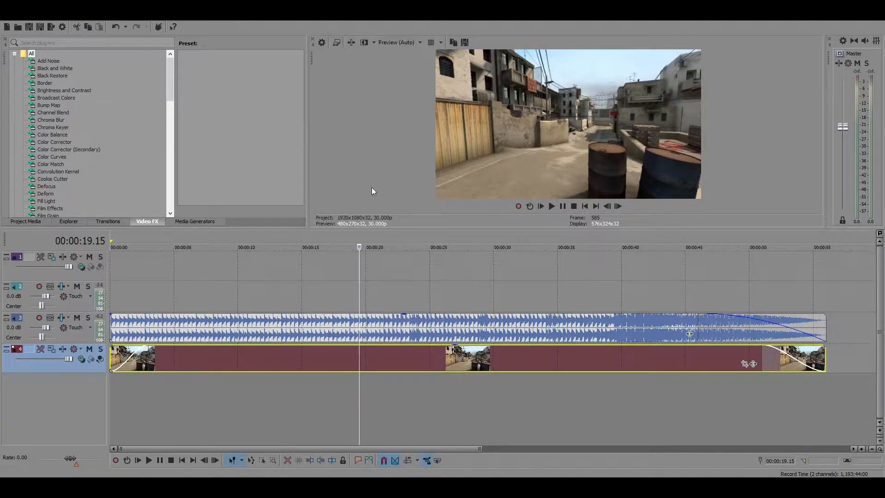
Examine the beats in the music waveform from the start of the timeline at several levels of detail
left_click(113, 320)
scroll(215, 371, "down", 3)
scroll(291, 372, "up", 8)
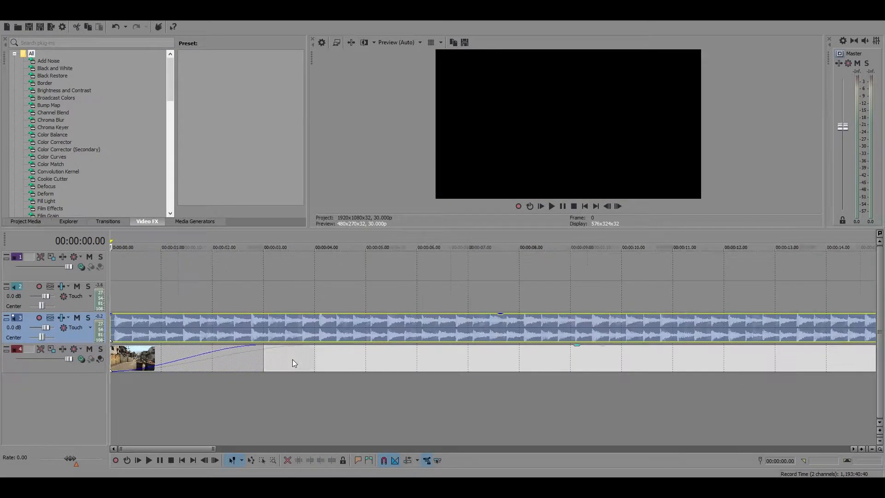
scroll(292, 359, "down", 8)
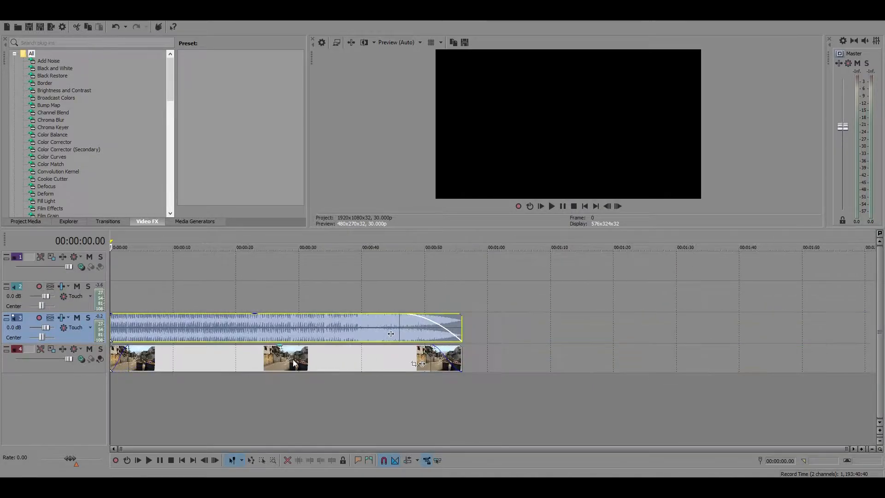
scroll(295, 353, "up", 8)
scroll(295, 352, "down", 8)
scroll(286, 318, "up", 2)
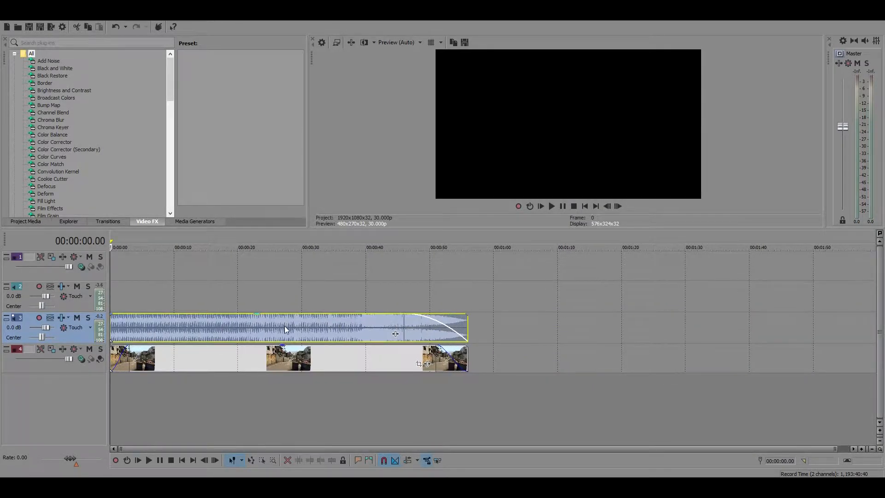
scroll(272, 357, "up", 6)
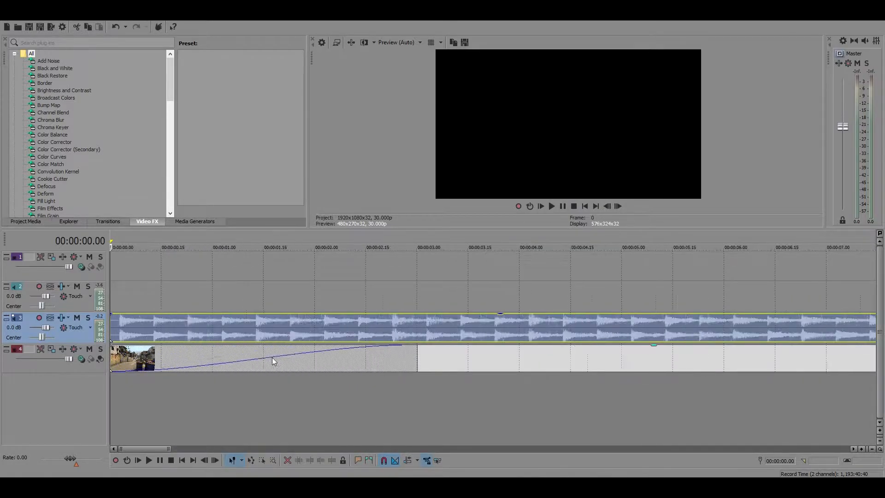
scroll(272, 358, "up", 8)
scroll(272, 358, "down", 6)
scroll(272, 354, "down", 5)
mouse_move(225, 333)
left_mouse_down()
mouse_move(280, 334)
mouse_move(224, 332)
left_mouse_up()
left_click(219, 358)
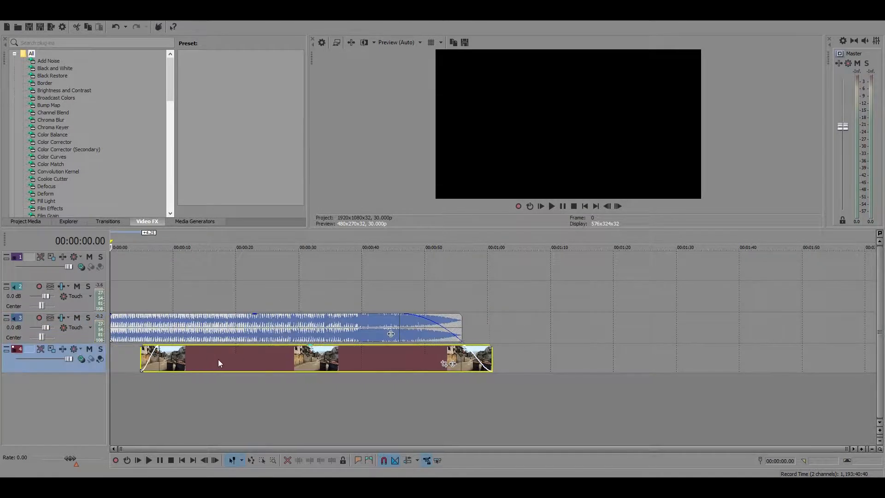
scroll(236, 363, "up", 4)
left_click(250, 362)
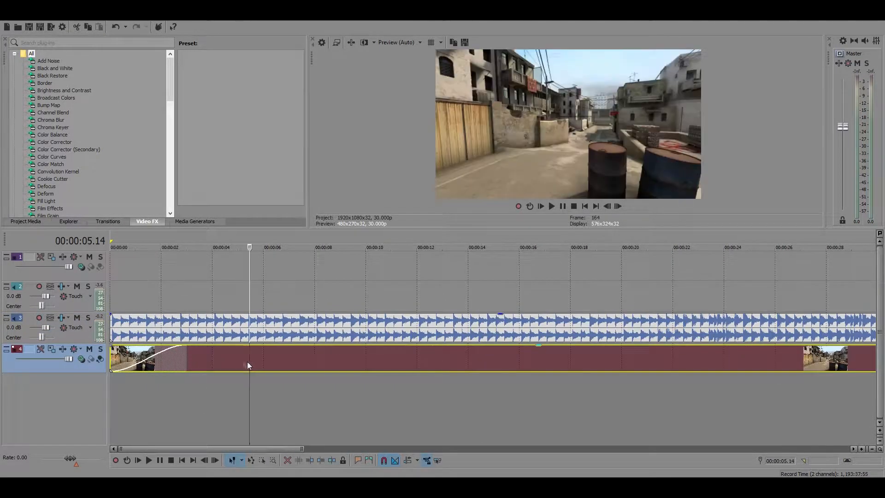
Play the whole sequence from the beginning to the end of the music and background video
left_click(126, 325)
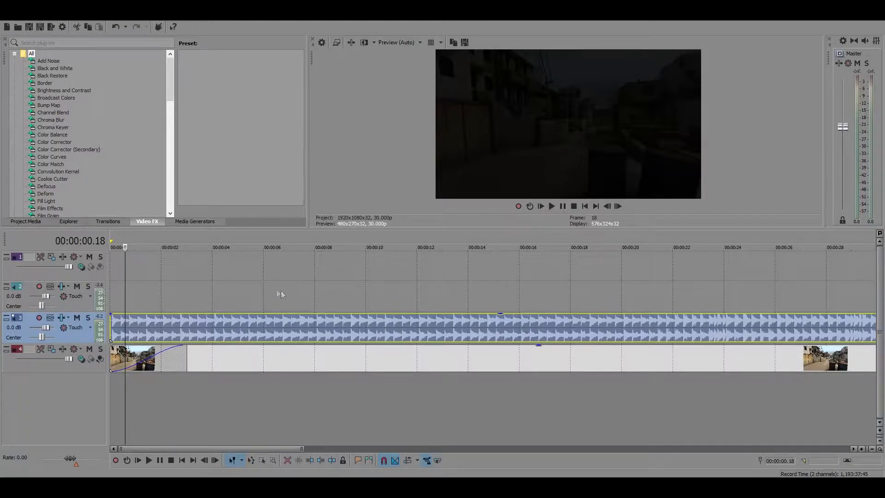
left_click(300, 278)
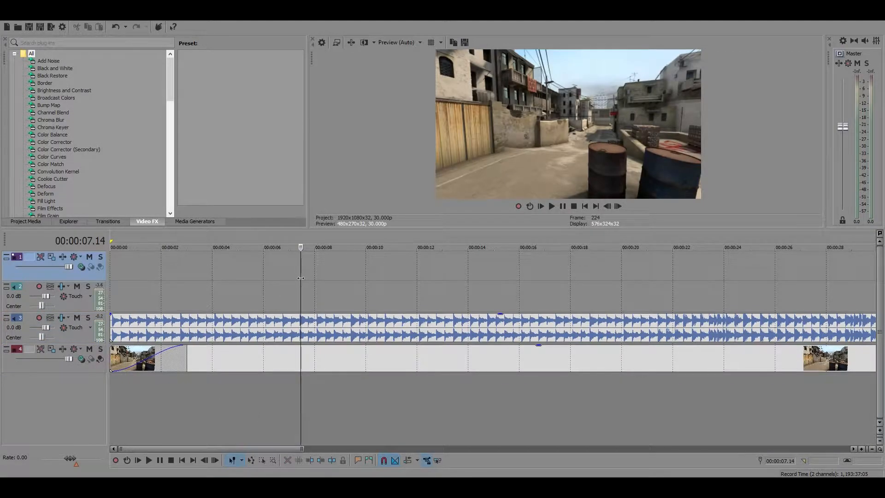
key("Home")
scroll(350, 380, "down", 5)
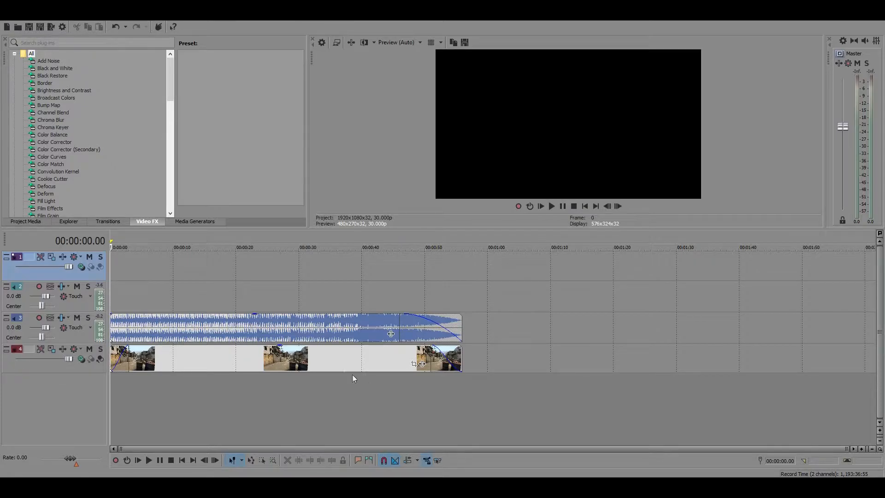
scroll(340, 374, "up", 5)
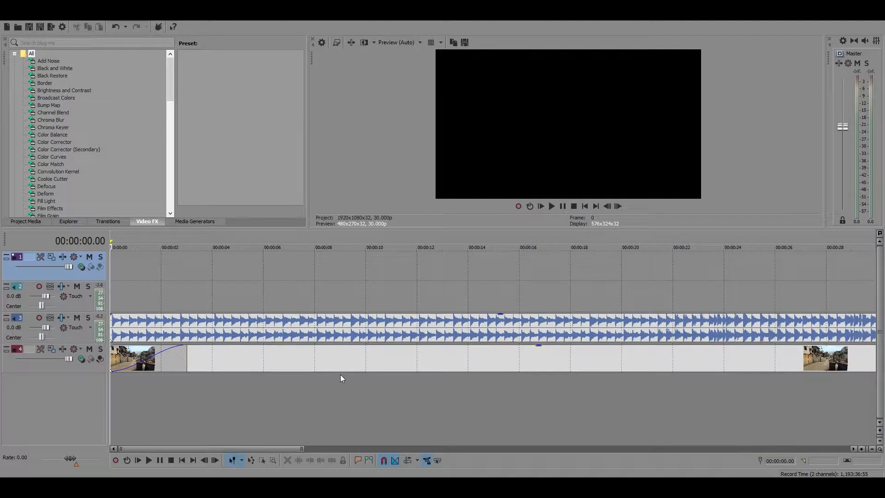
scroll(341, 374, "down", 2)
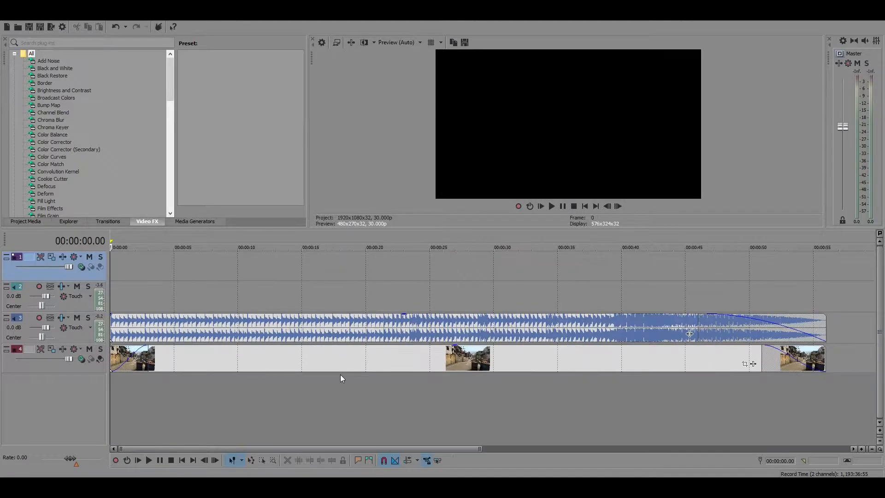
left_click(563, 206)
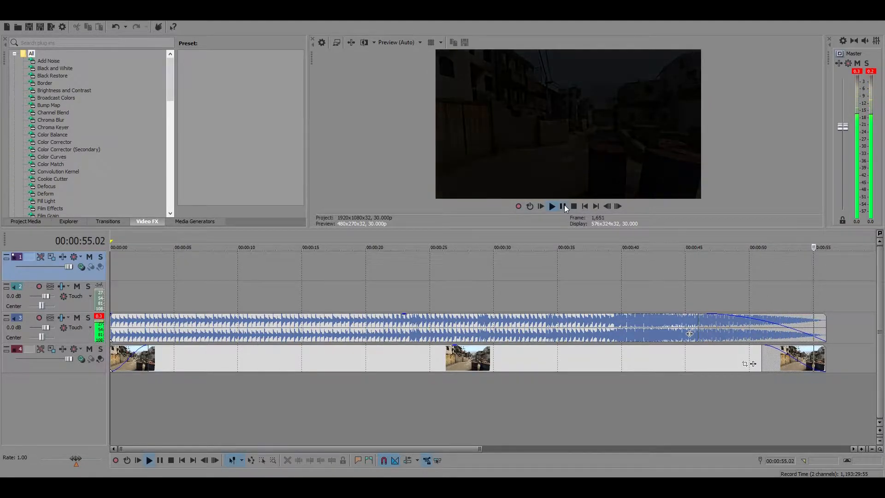
Remove the music's fade-out and redraw it from about 46 seconds to the end of the clip
left_click(459, 323)
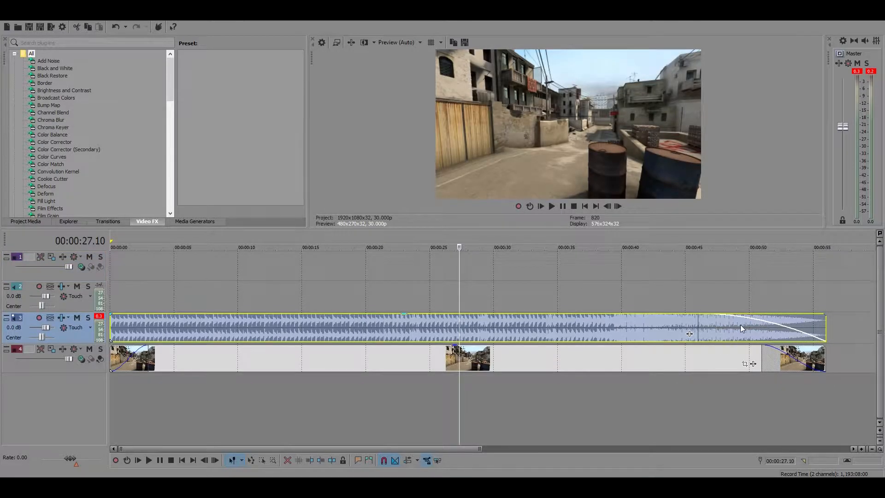
left_click(739, 325)
scroll(738, 325, "up", 4)
left_click_drag(375, 320, 785, 320)
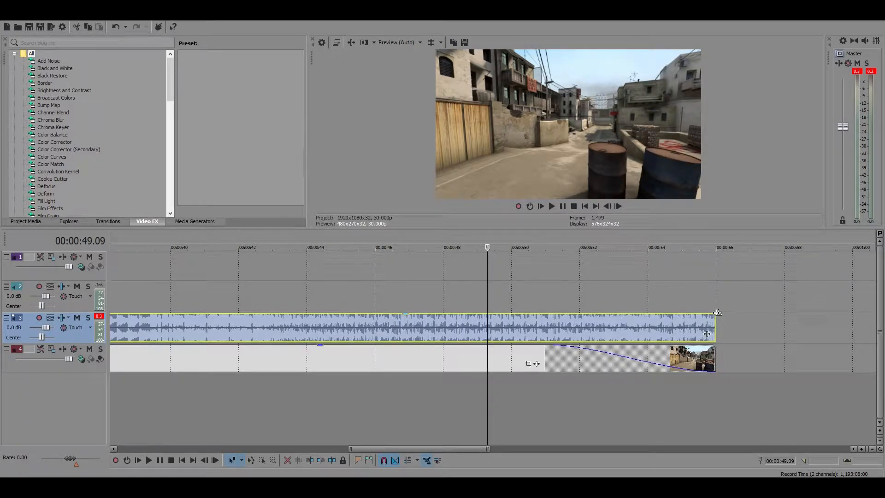
left_click_drag(717, 313, 376, 316)
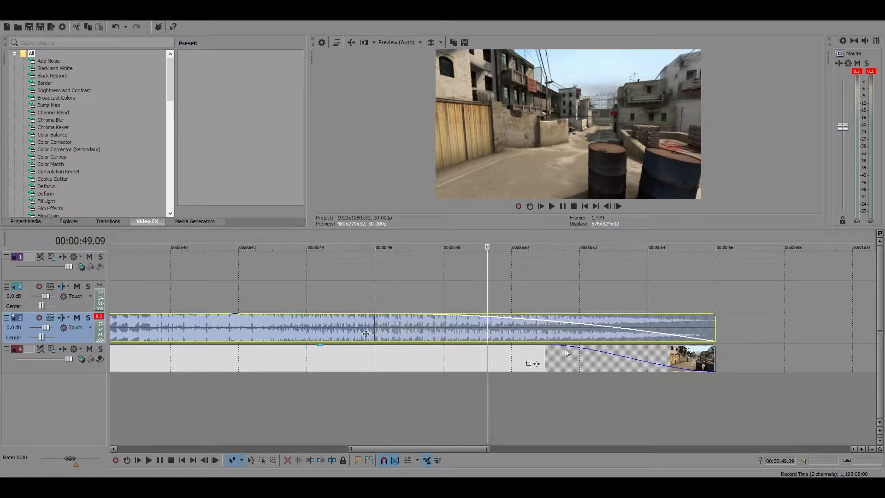
Set the background video's fade-in to about 3 seconds and play it back from the start
left_click(540, 358)
scroll(539, 358, "down", 4)
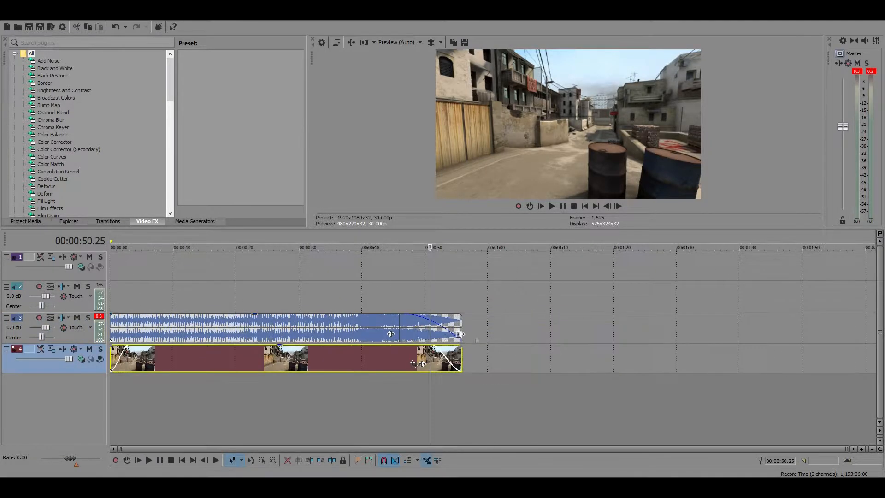
key("Home")
scroll(120, 324, "up", 5)
left_click_drag(111, 346, 263, 357)
left_click(563, 206)
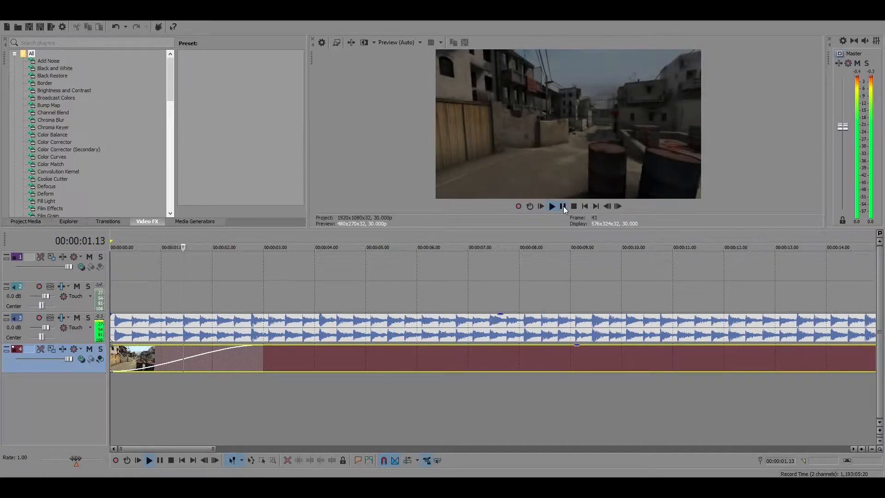
left_click(563, 207)
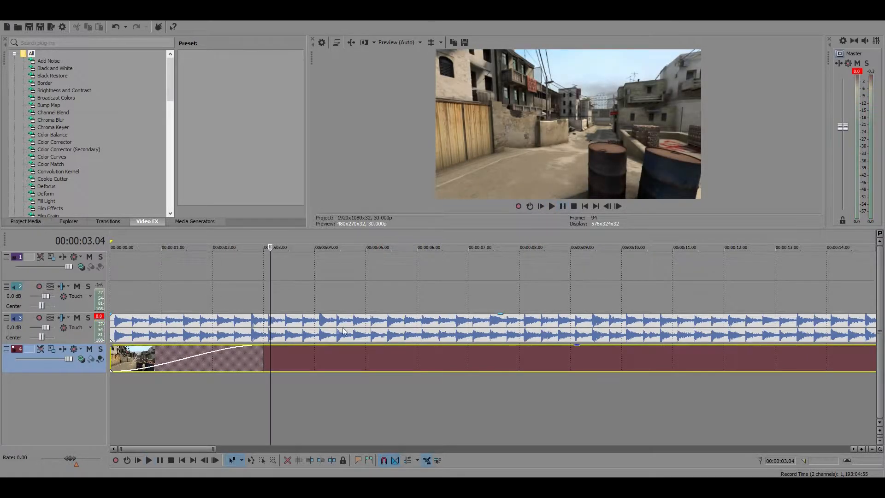
Play about the first second of the music and examine its opening beats in the waveform
scroll(301, 324, "down", 6)
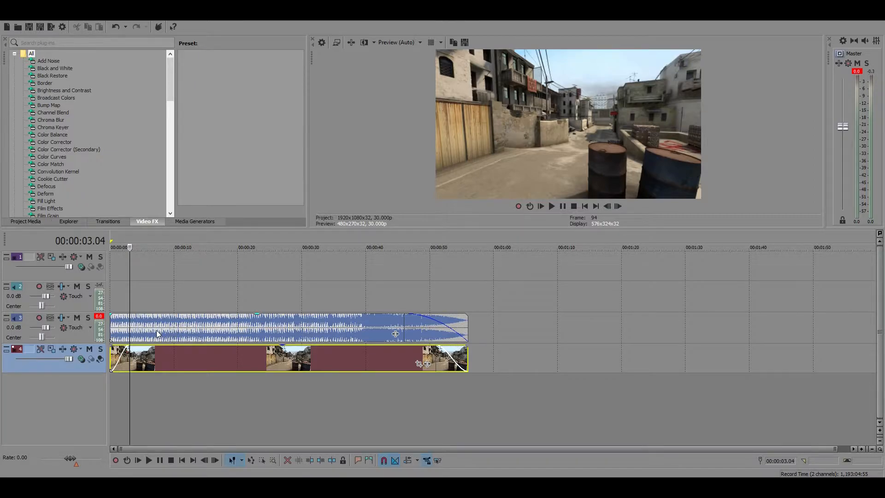
scroll(156, 330, "up", 6)
left_click(112, 291)
scroll(261, 350, "up", 4)
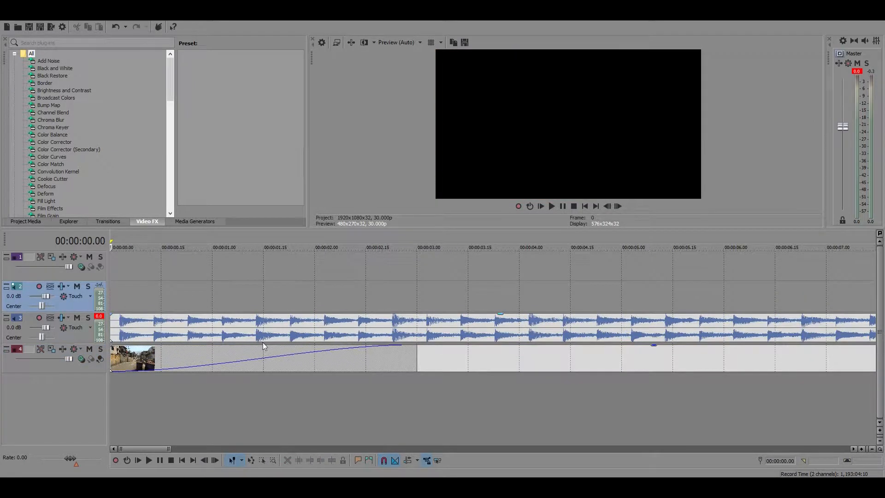
scroll(262, 358, "down", 3)
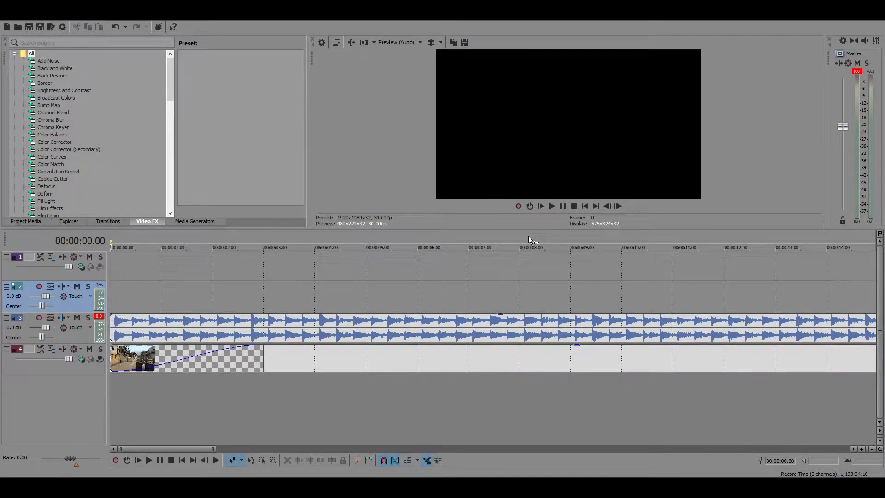
scroll(526, 302, "up", 1)
scroll(530, 295, "up", 2)
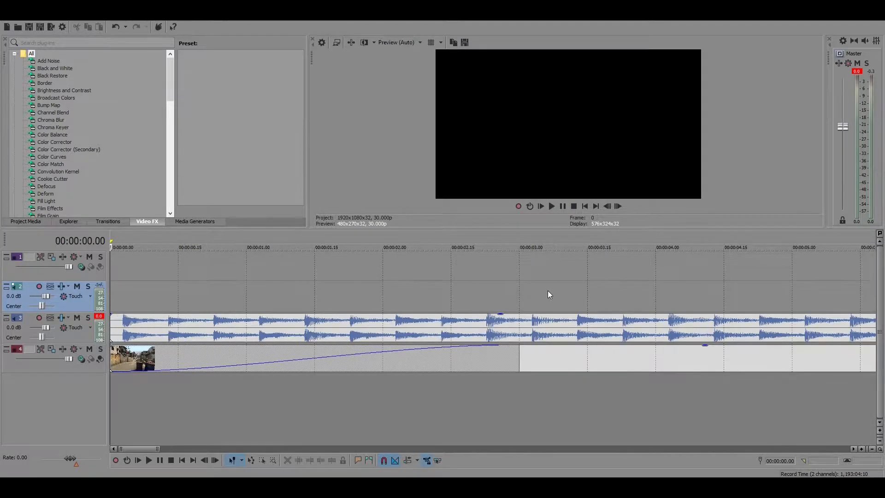
left_click(564, 206)
left_click(563, 207)
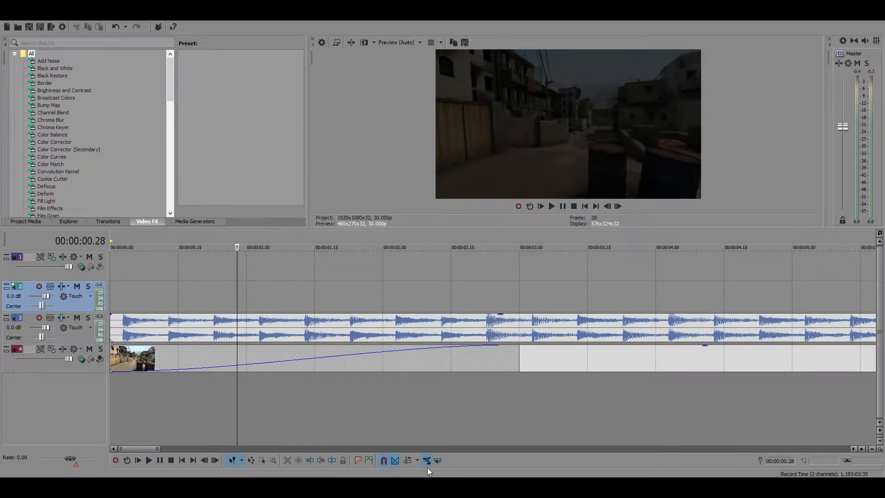
Play about the first half second of the music and pause
left_click(115, 326)
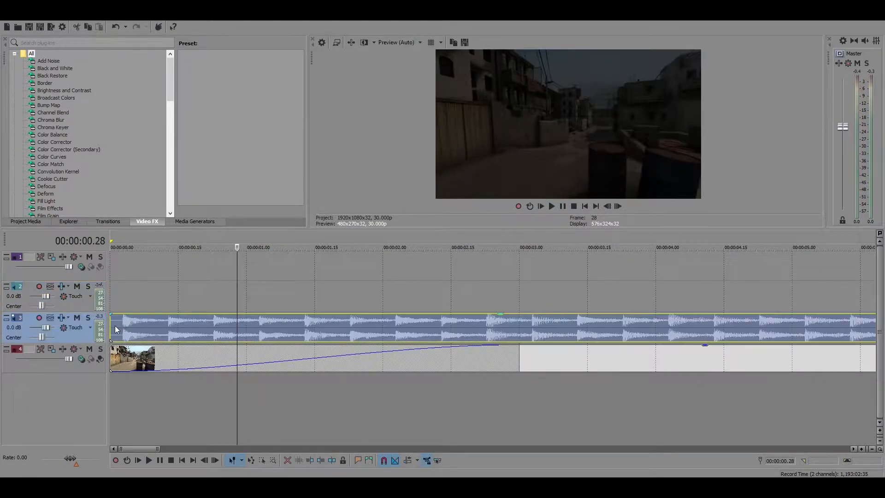
left_click(557, 206)
left_click(563, 206)
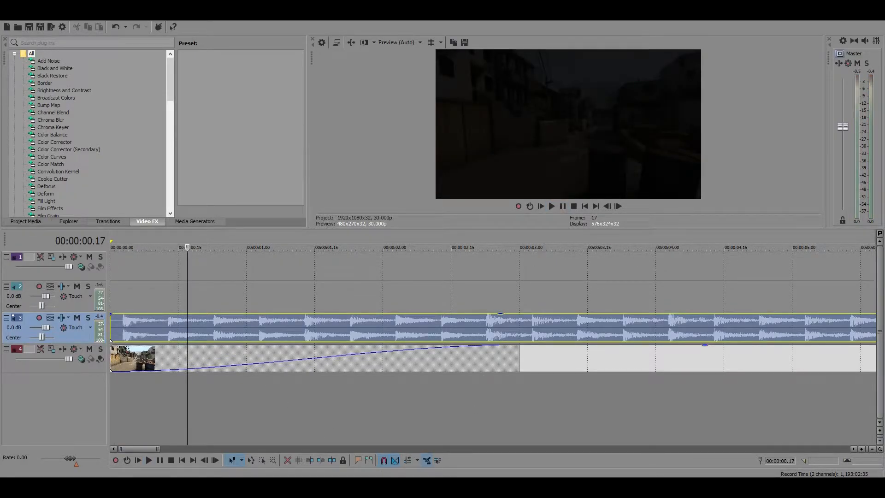
Add the USP (Silenciada) and M4A1 (Silenciada) clips from the CS GO SYNC PACK folder to the top video track, starting just before 3 seconds
left_click(418, 488)
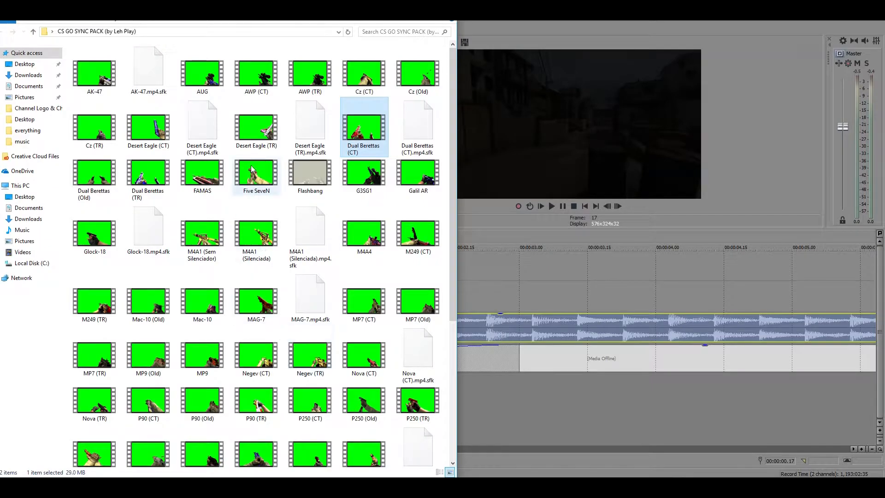
scroll(351, 185, "down", 4)
left_click(310, 258)
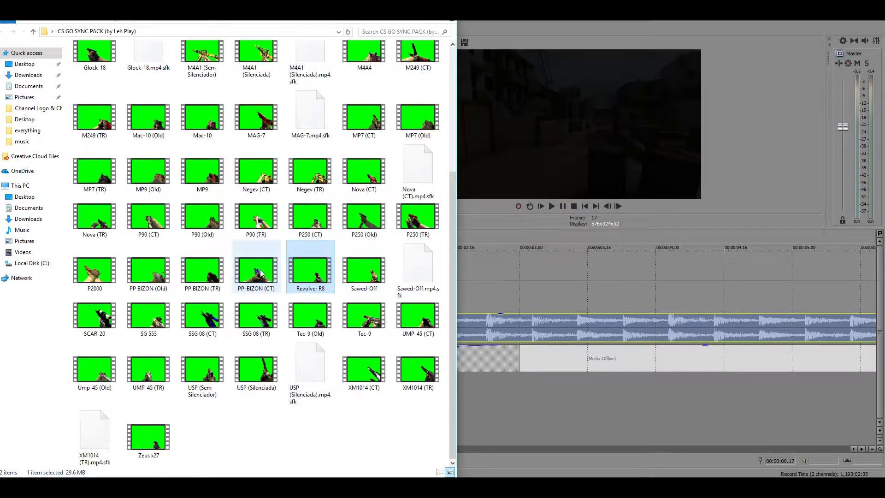
left_click_drag(257, 377, 494, 286)
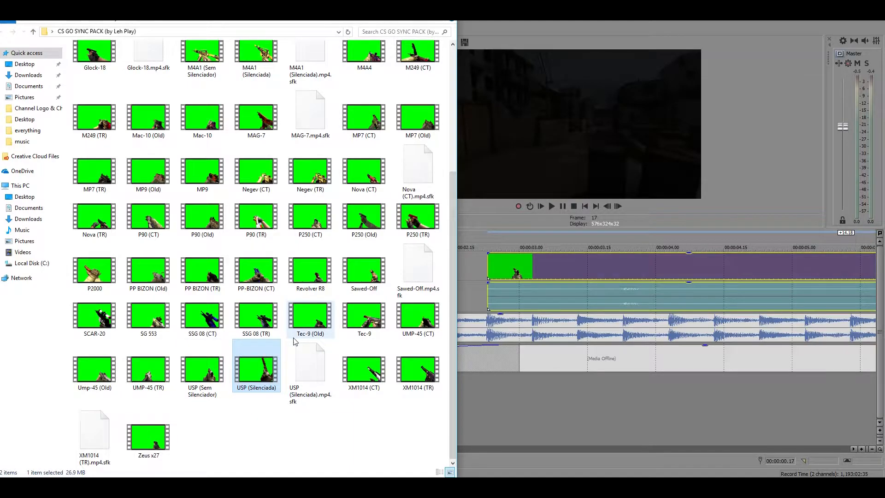
scroll(295, 341, "up", 4)
left_click_drag(256, 232, 548, 267)
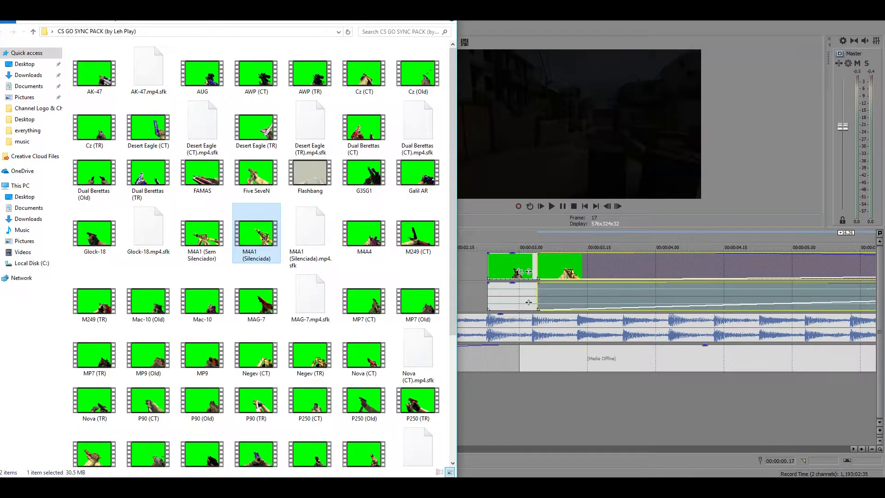
left_click(403, 7)
Move the USP clip to start at about 0.9 seconds and locate the gunshot in its audio waveform
scroll(569, 306, "down", 4)
scroll(464, 292, "up", 2)
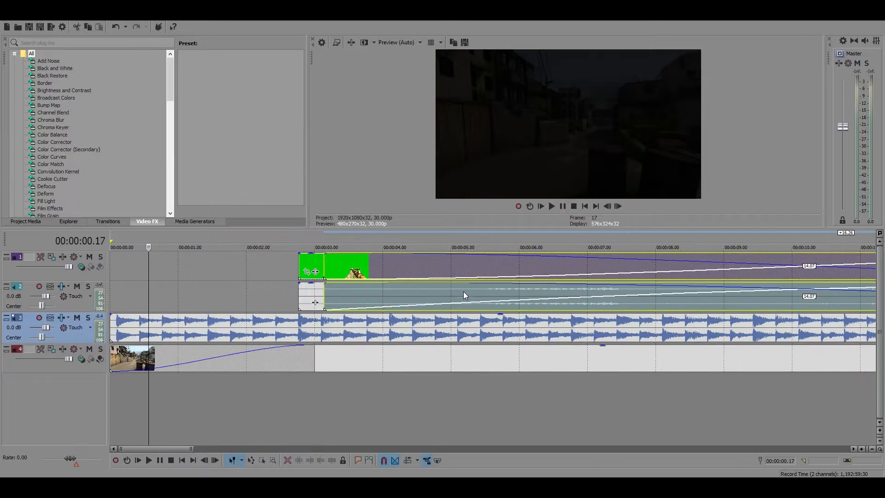
left_click_drag(318, 259, 190, 258)
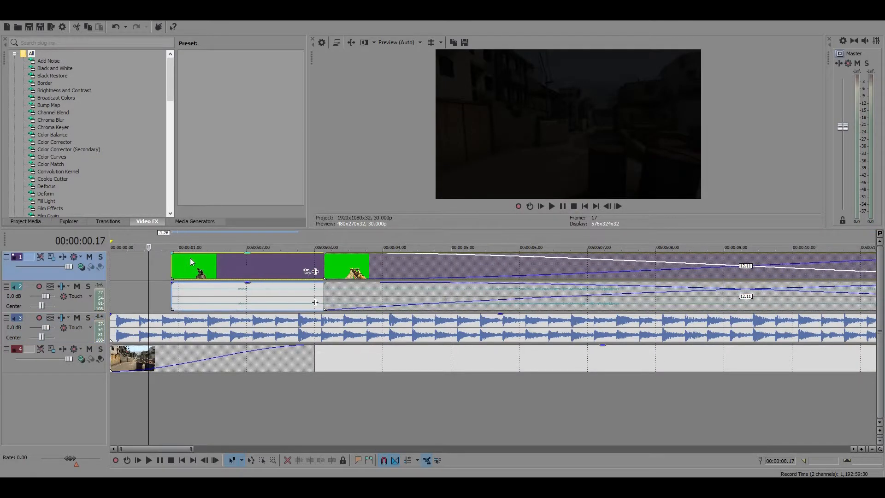
left_click(245, 292)
left_click(238, 290)
left_click(251, 290)
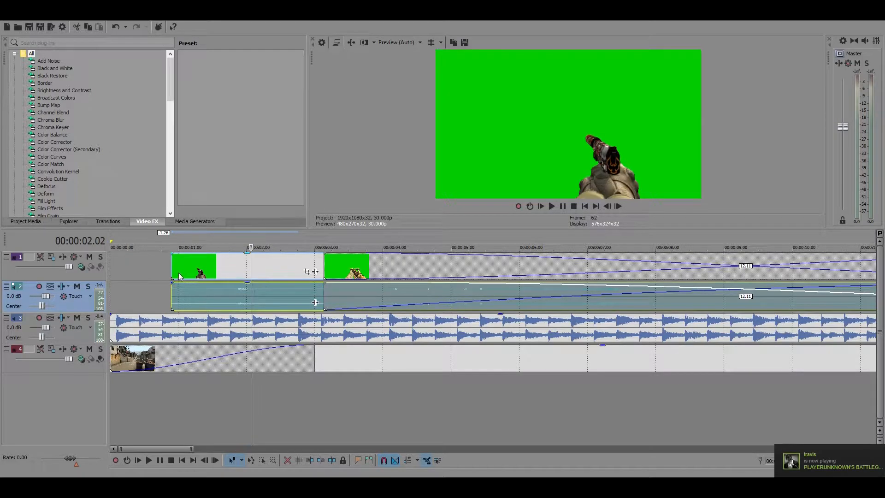
Trim the start of the USP clip to 00:00:01.25, just before the gunshot
left_click_drag(172, 271, 239, 269)
left_click(237, 273)
scroll(323, 289, "up", 8)
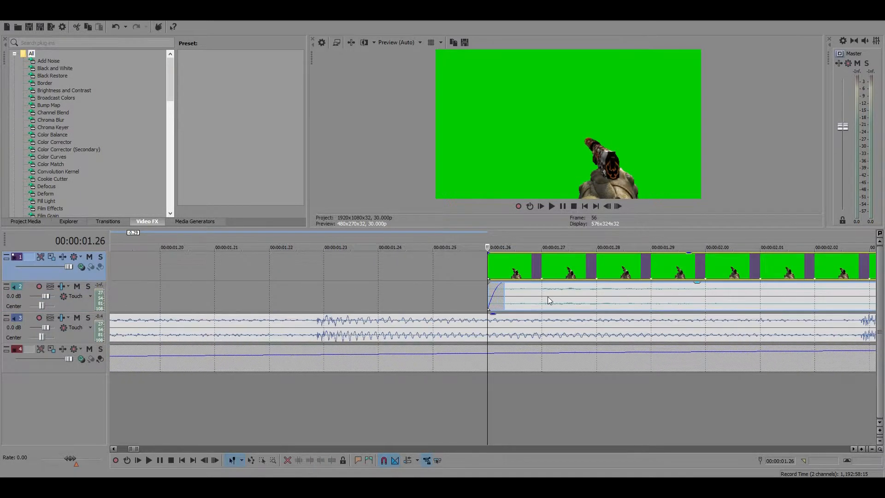
left_click_drag(489, 271, 452, 274)
scroll(495, 287, "down", 4)
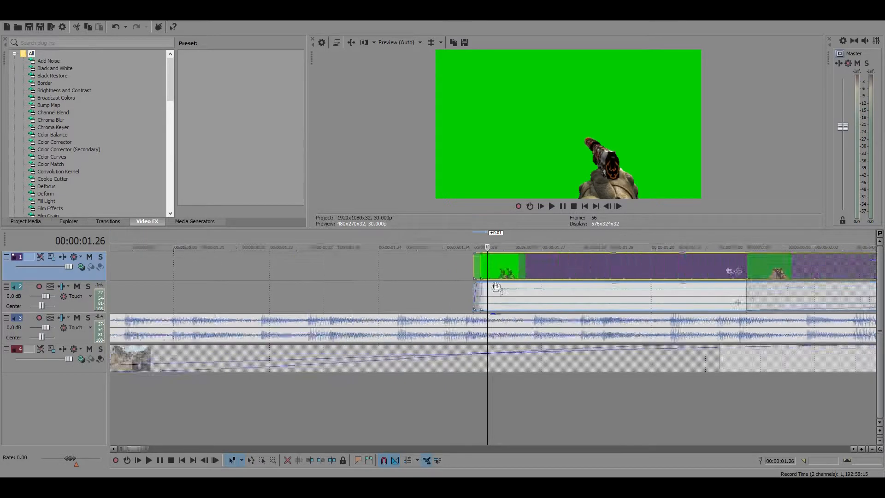
Move the M4A1 clip out of the way to about 18 seconds and trim the USP clip's end to 00:00:02.04
scroll(496, 286, "down", 5)
left_click_drag(344, 273, 445, 276)
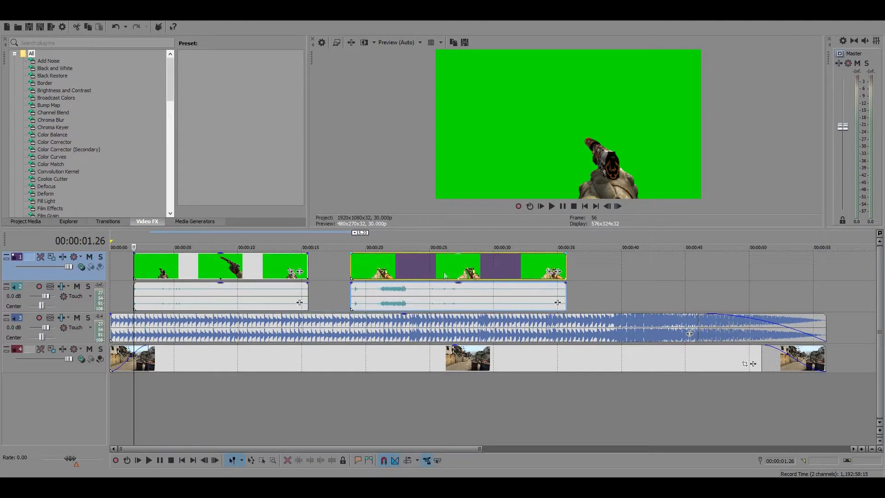
left_click_drag(306, 264, 138, 266)
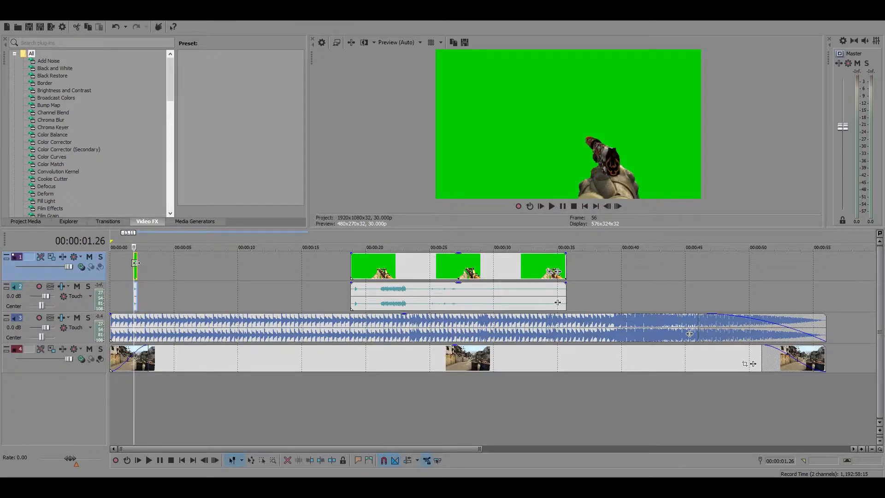
scroll(179, 299, "up", 3)
scroll(181, 298, "up", 5)
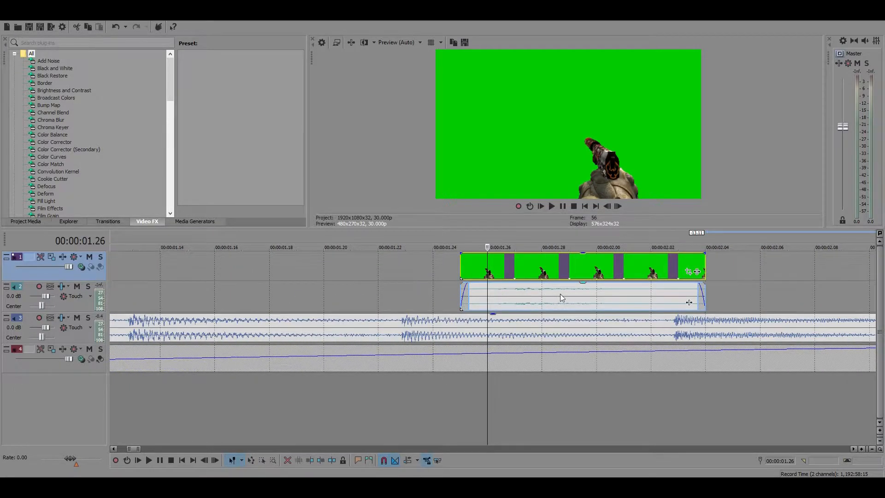
scroll(561, 299, "up", 1)
scroll(564, 297, "up", 1)
scroll(571, 291, "down", 1)
scroll(570, 286, "up", 1)
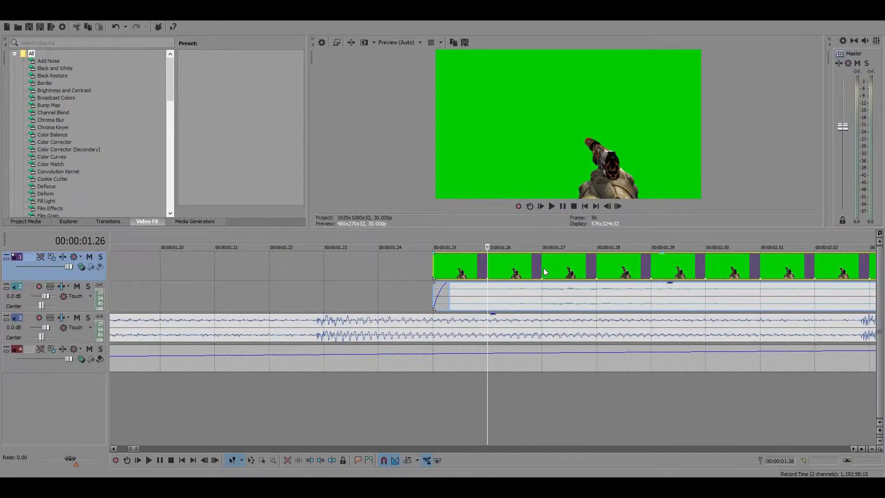
scroll(545, 272, "down", 3)
scroll(546, 272, "down", 3)
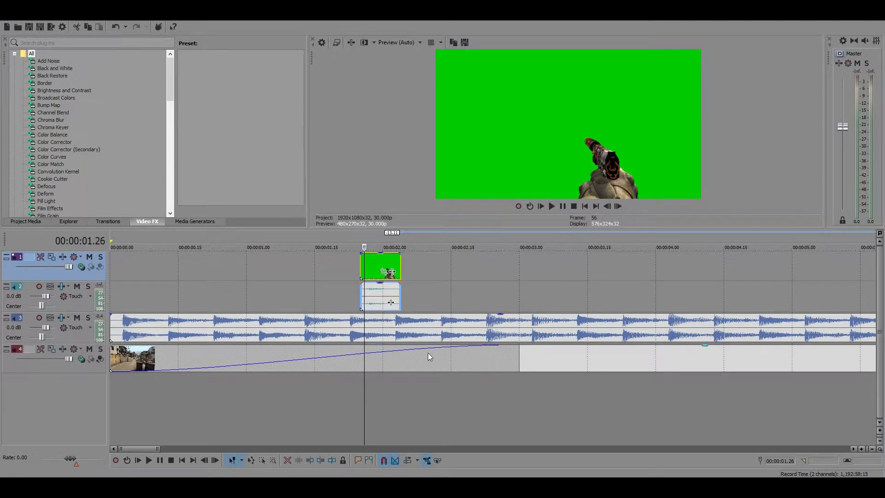
Select the USP clip and place the playhead inside it at 00:00:02.01
left_click(544, 366)
key("space")
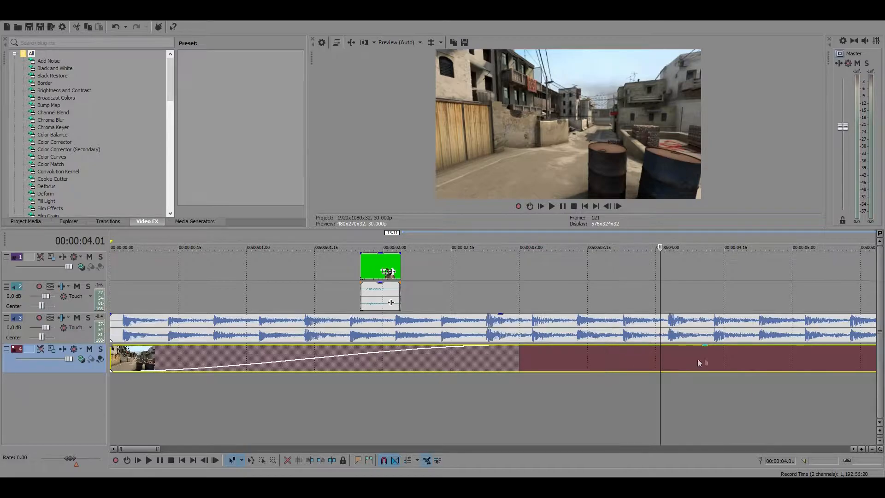
left_click(387, 266)
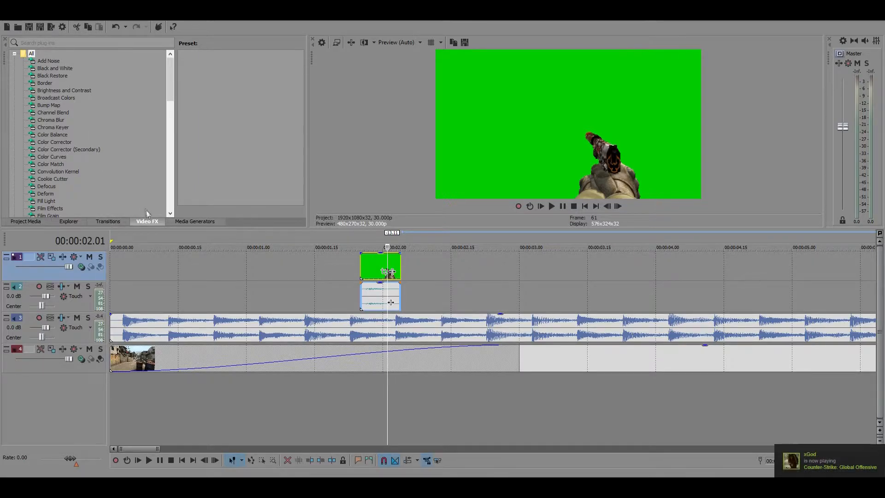
left_click(20, 222)
left_click(68, 222)
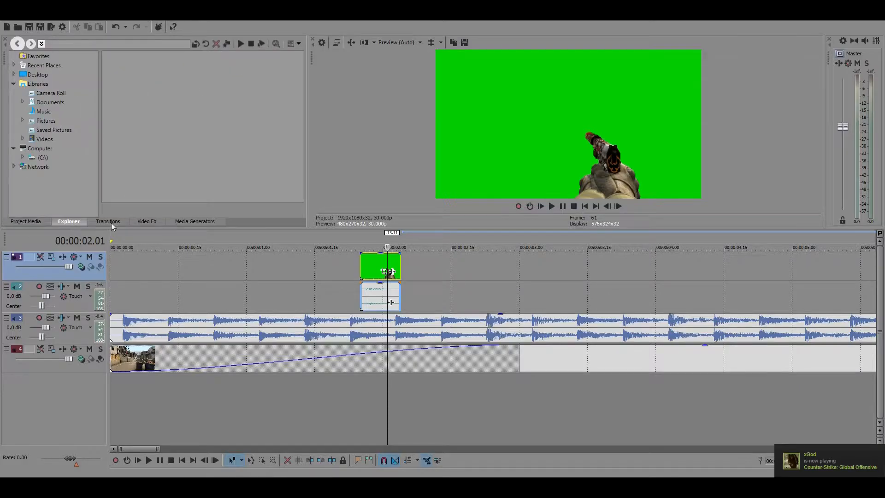
left_click(109, 222)
left_click(154, 222)
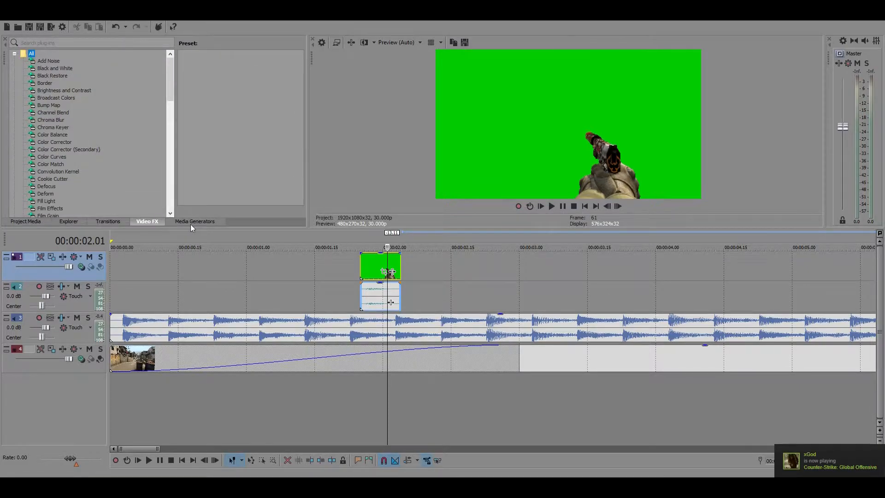
left_click(190, 223)
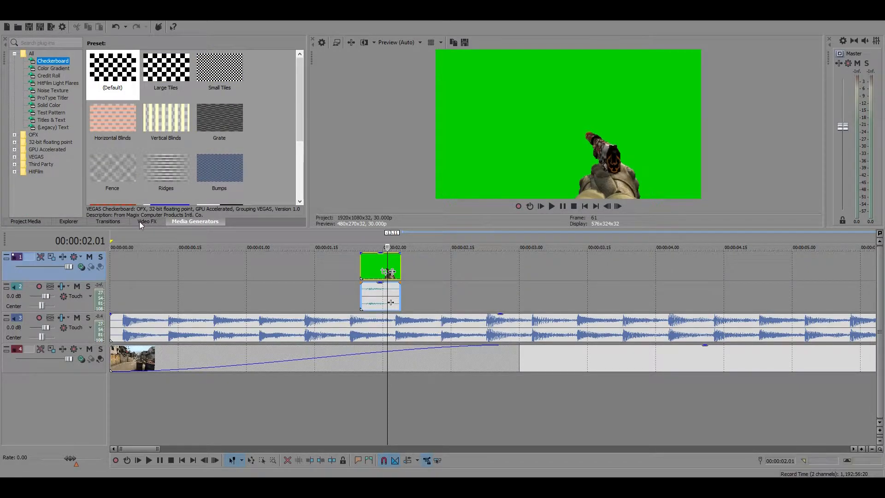
left_click(141, 222)
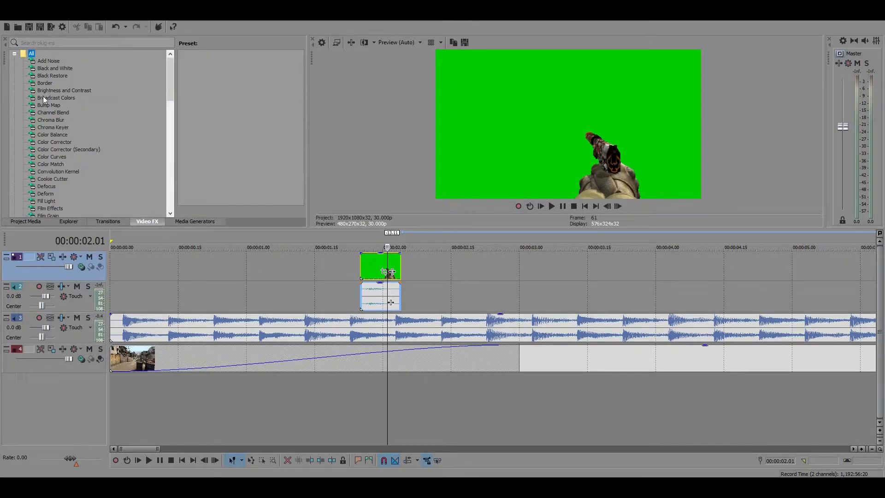
Apply the default Chroma Keyer effect to the USP clip
left_click(50, 128)
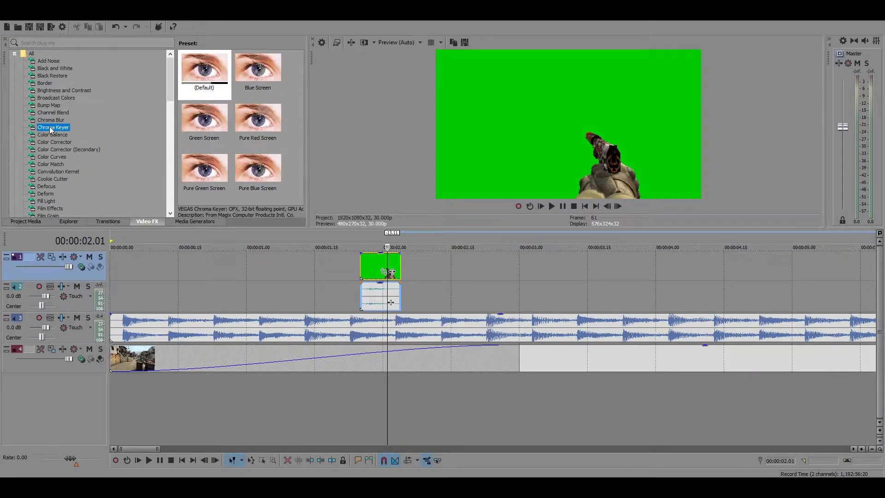
left_click_drag(70, 133, 376, 267)
left_click_drag(372, 265, 372, 264)
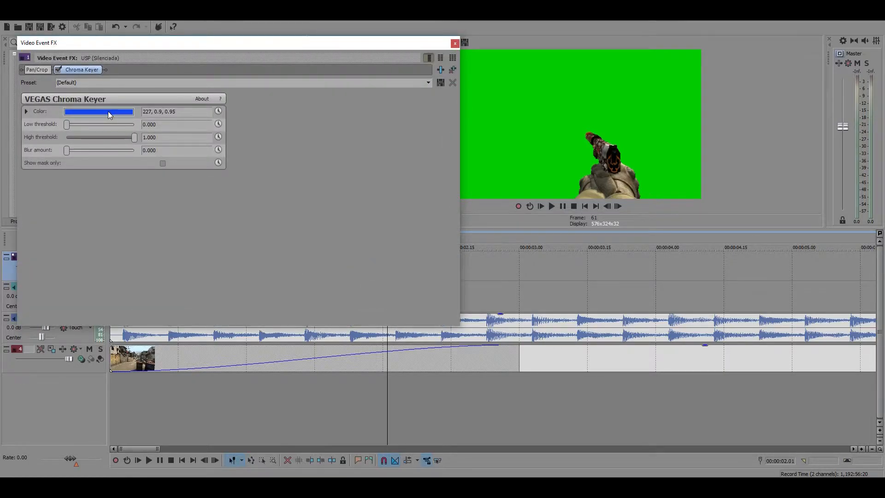
Sample the green backdrop in the preview as the Chroma Keyer colour and set the high threshold to 0.33
left_click(90, 111)
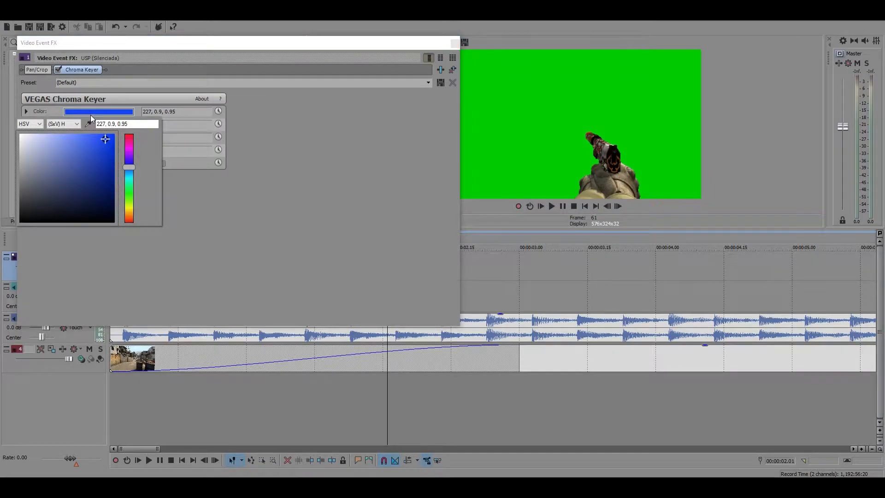
left_click(89, 124)
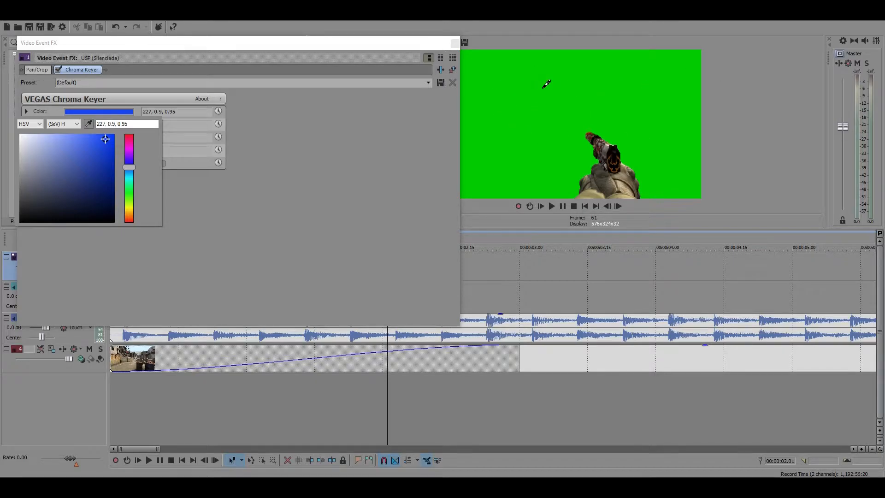
left_click(546, 84)
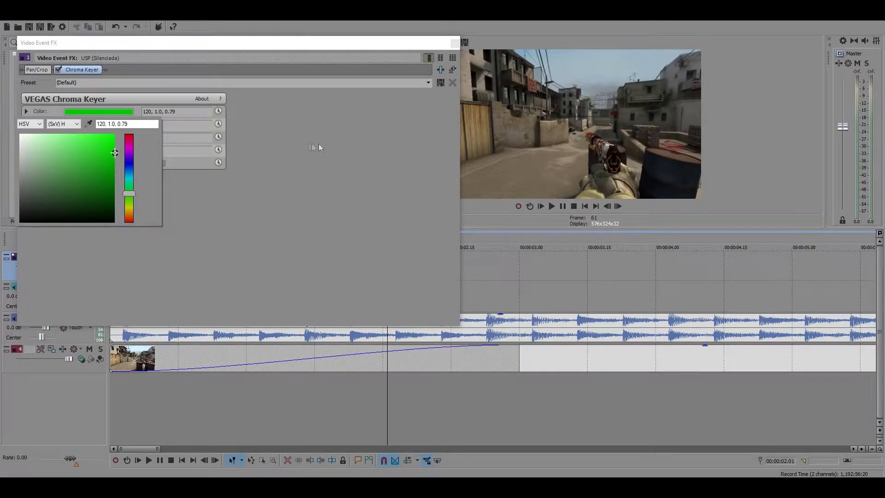
left_click(352, 177)
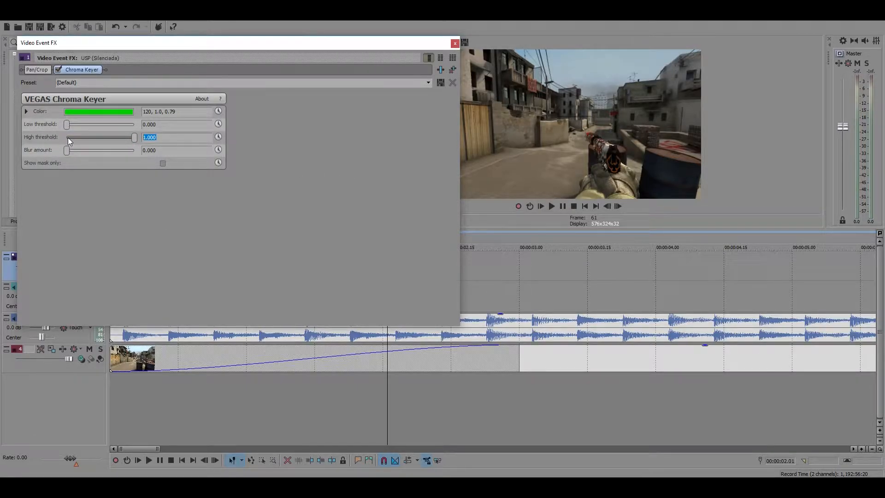
type("0.33")
key("Return")
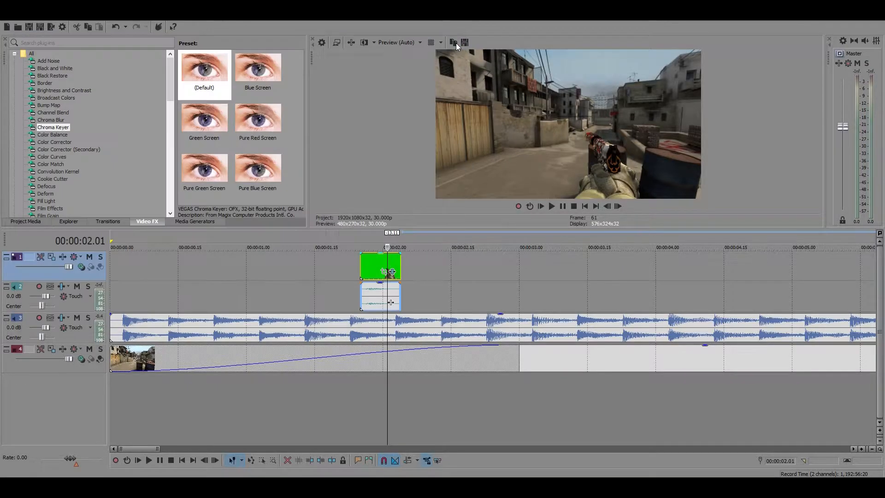
Play the keyed USP clip over the background from its first frame
left_click(378, 271)
left_click(363, 263)
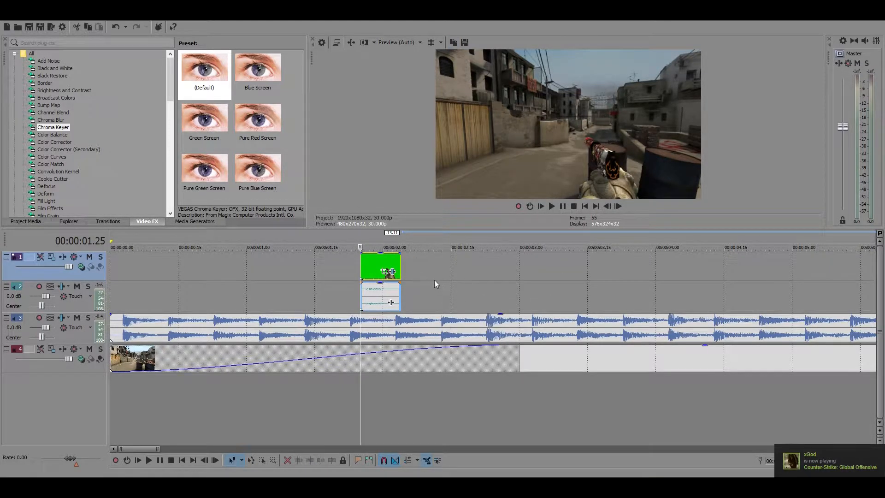
left_click(562, 206)
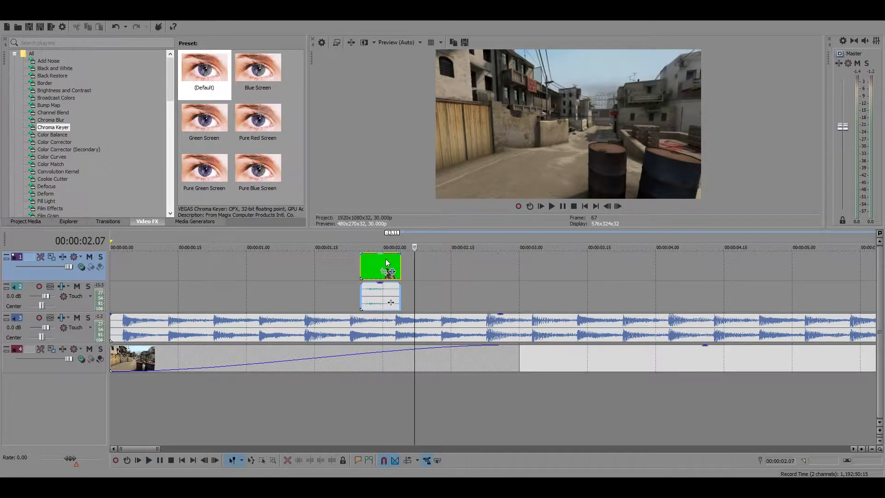
Move the USP clip to the very start of the timeline and compare its gunshot with the first music beat
left_click_drag(382, 266, 133, 266)
left_click(124, 267)
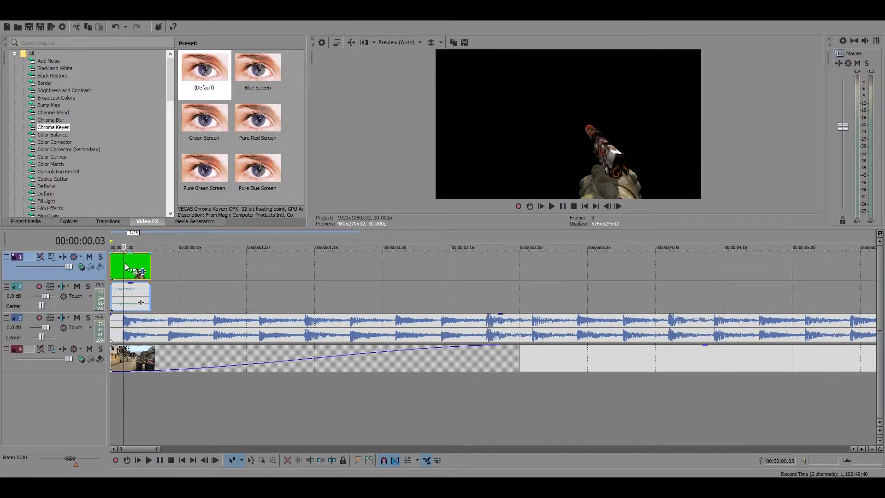
scroll(187, 302, "up", 2)
scroll(184, 303, "down", 4)
scroll(161, 301, "up", 3)
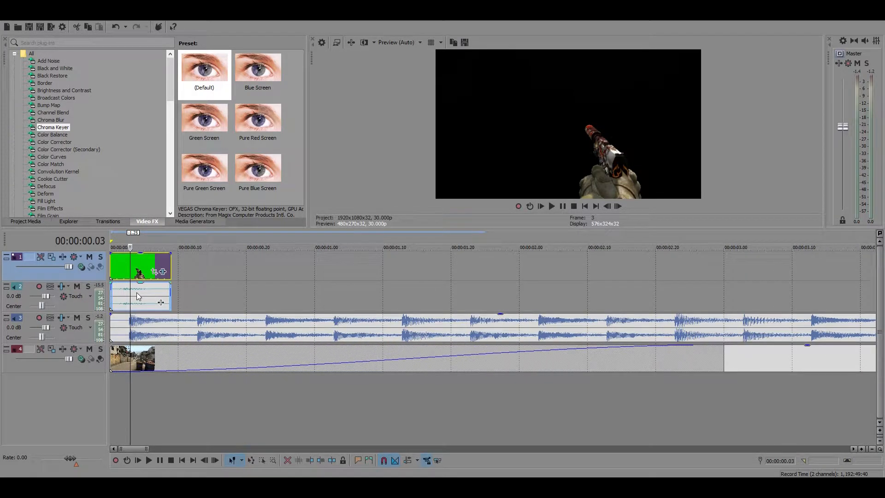
Lower the music track's volume to -12.5 dB and play the opening of the sequence
double_click(15, 328)
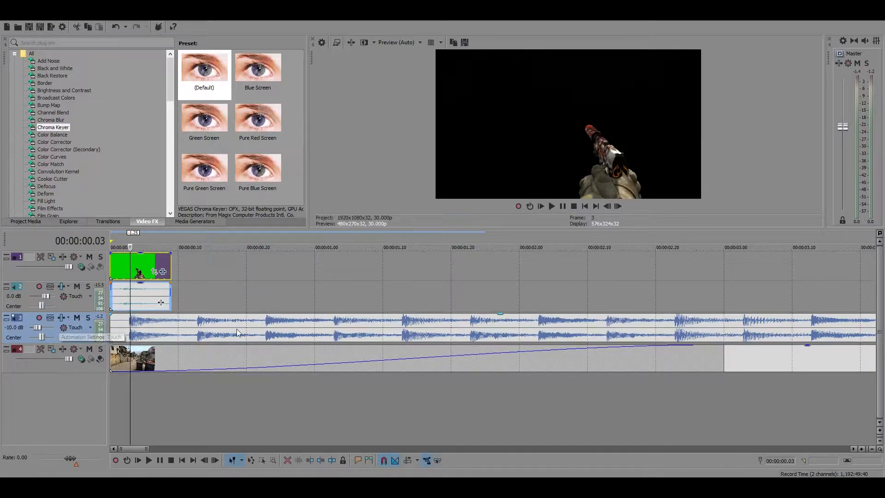
left_click(205, 326)
left_click(563, 206)
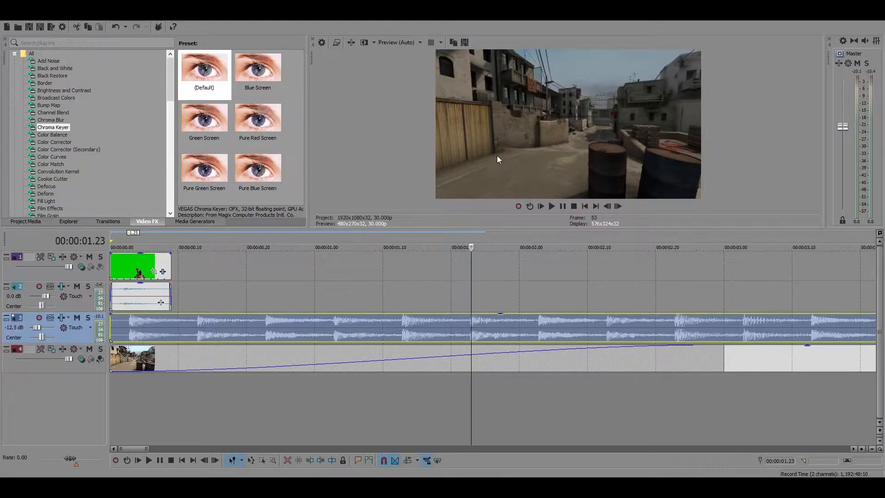
Shift the USP clip one frame later and extend its start back to the beginning of the timeline
key("space")
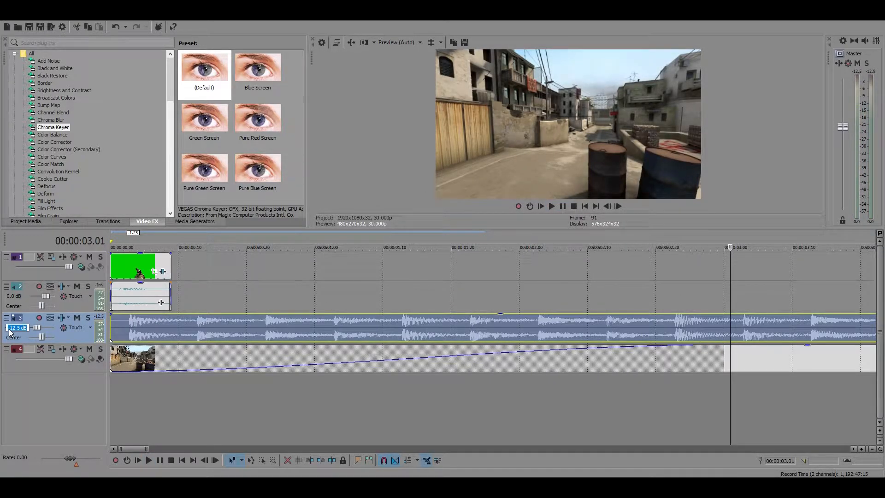
left_click(125, 262)
scroll(153, 308, "up", 3)
left_click_drag(169, 305, 190, 303)
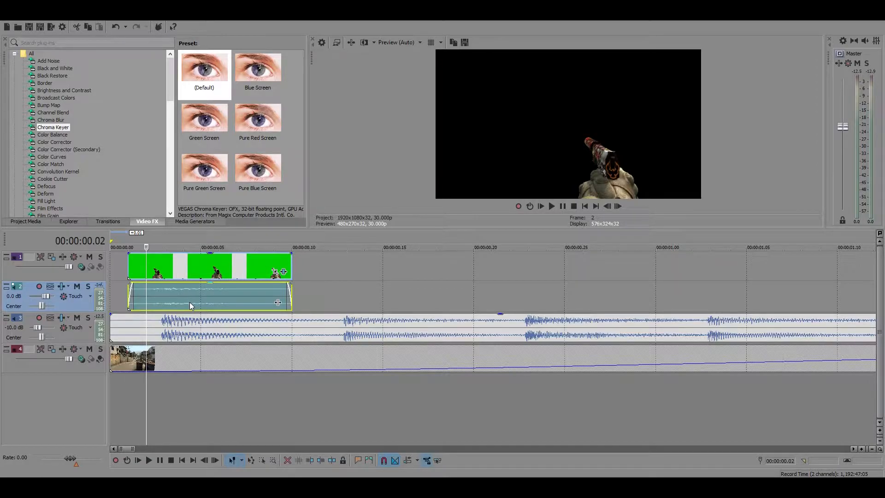
scroll(369, 353, "down", 5)
scroll(353, 349, "up", 6)
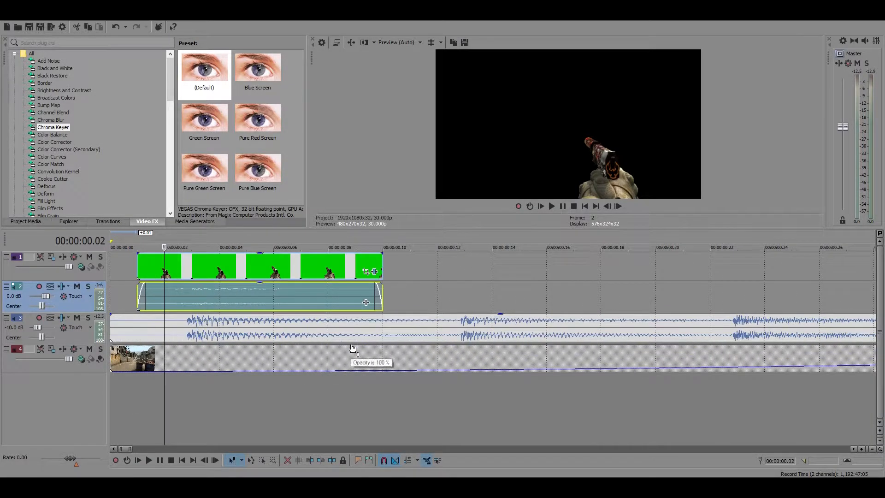
left_click_drag(223, 300, 81, 289)
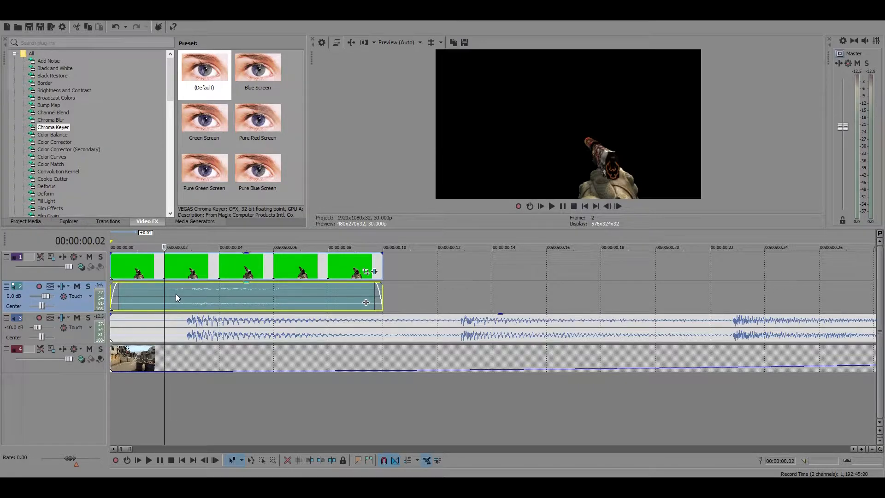
Extend the end of the USP clip and its audio to the second music beat at 00:00:00.13
left_click_drag(380, 296, 471, 299)
left_click(466, 321)
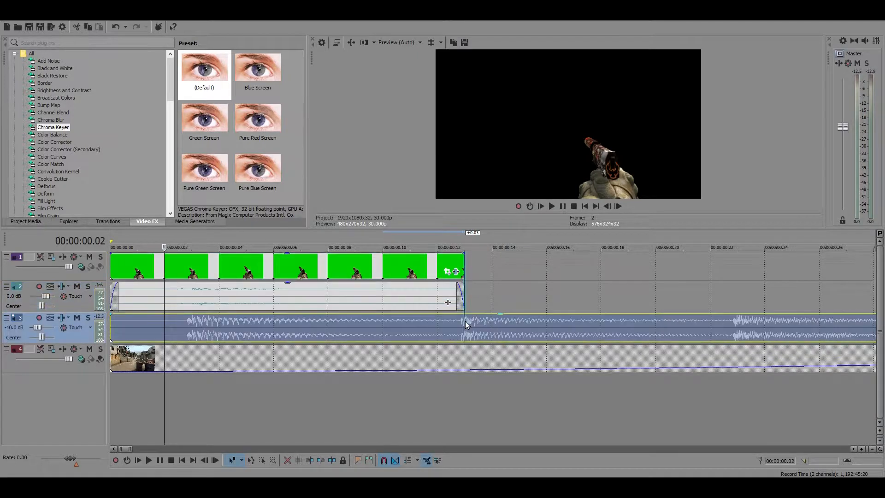
left_click(114, 300)
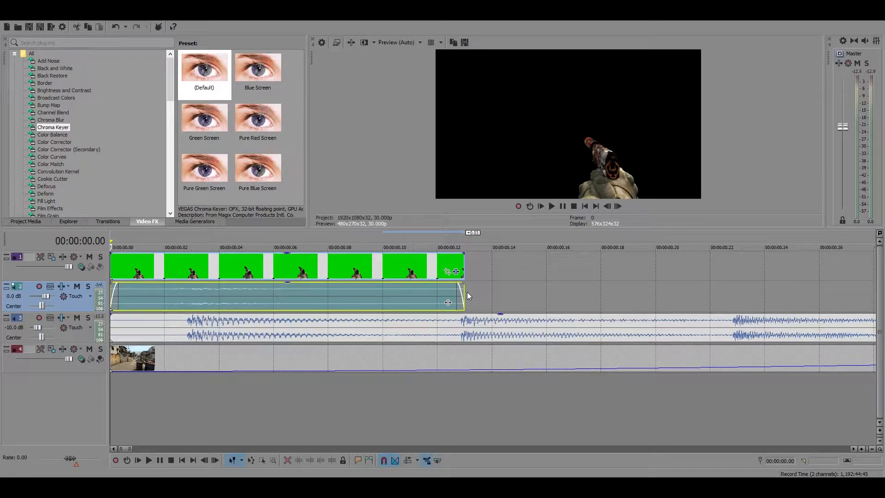
left_click(463, 320)
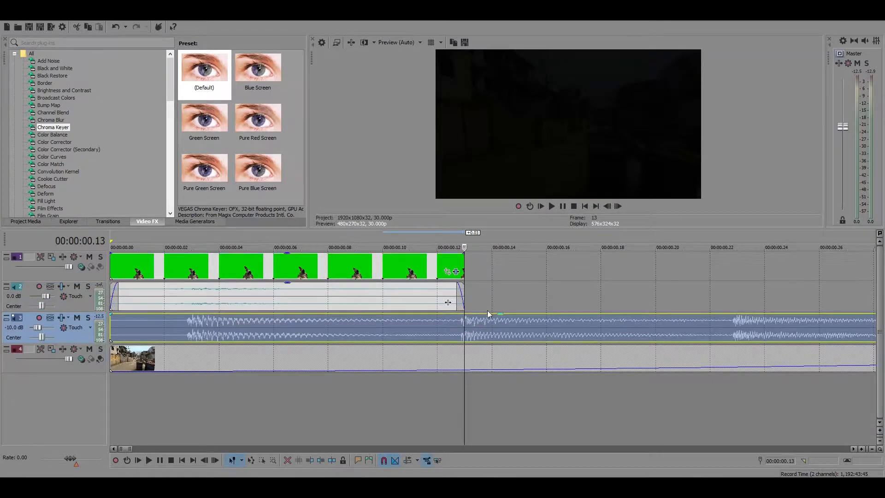
Play the extended USP clip from the start of the timeline to check its gunshot against the beat
scroll(488, 310, "down", 5)
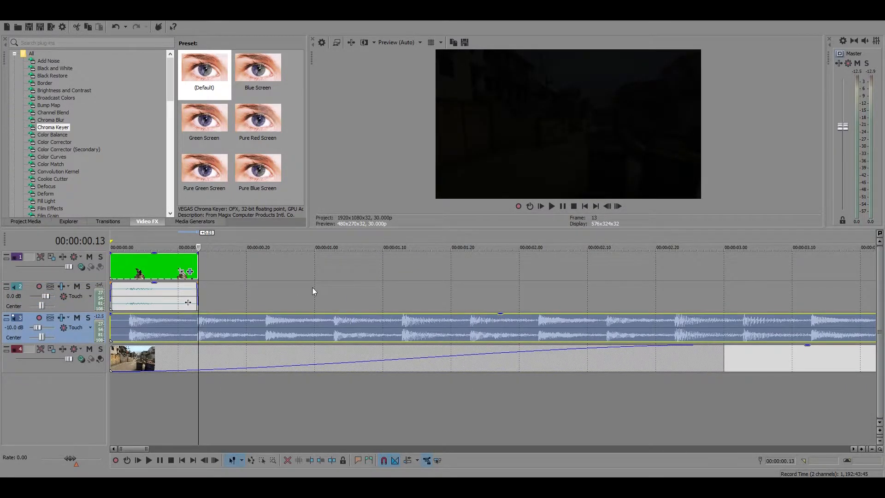
scroll(314, 291, "down", 5)
scroll(118, 273, "up", 5)
left_click(112, 262)
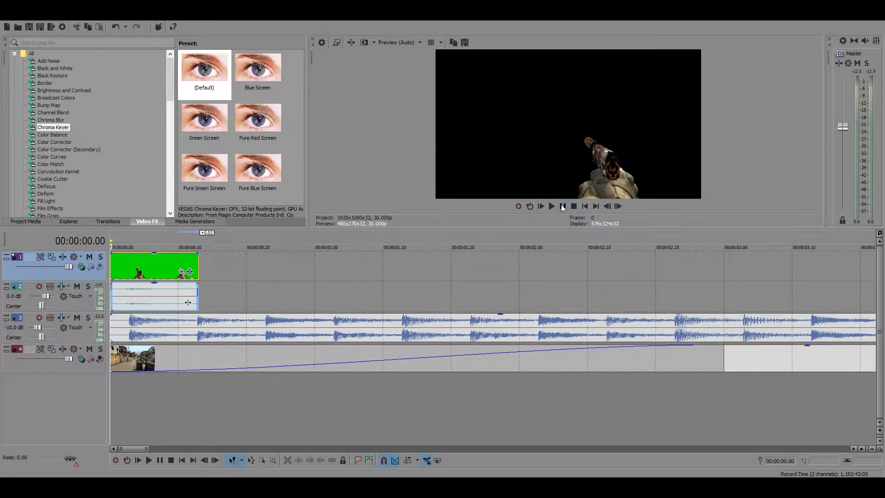
left_click(562, 206)
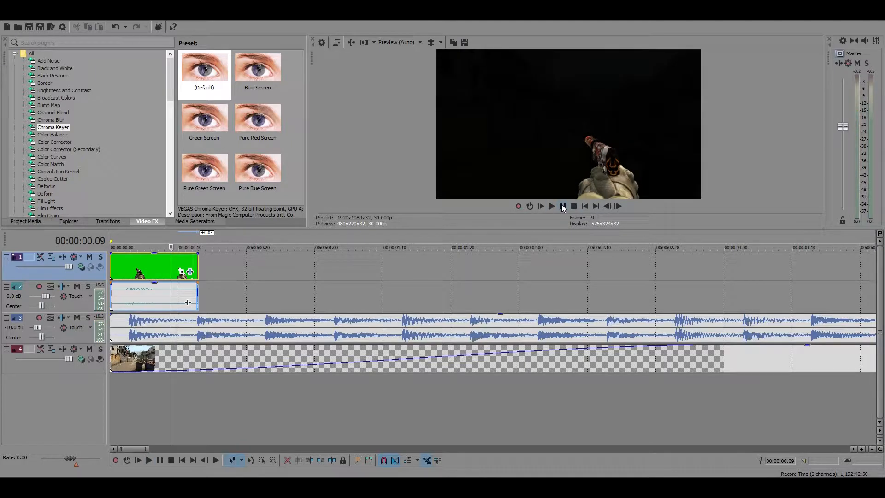
Move the M4A1 clip with its audio close behind the USP clip, starting just before 00:00:01.00
scroll(427, 277, "down", 8)
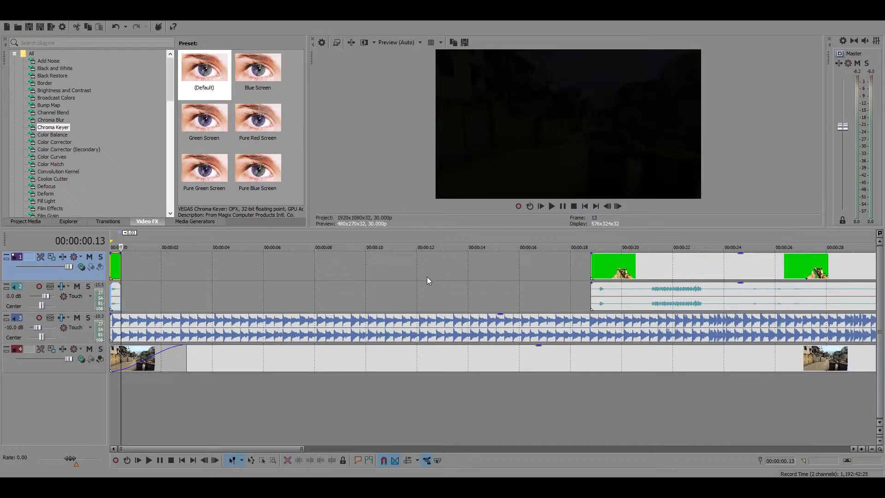
scroll(357, 273, "up", 6)
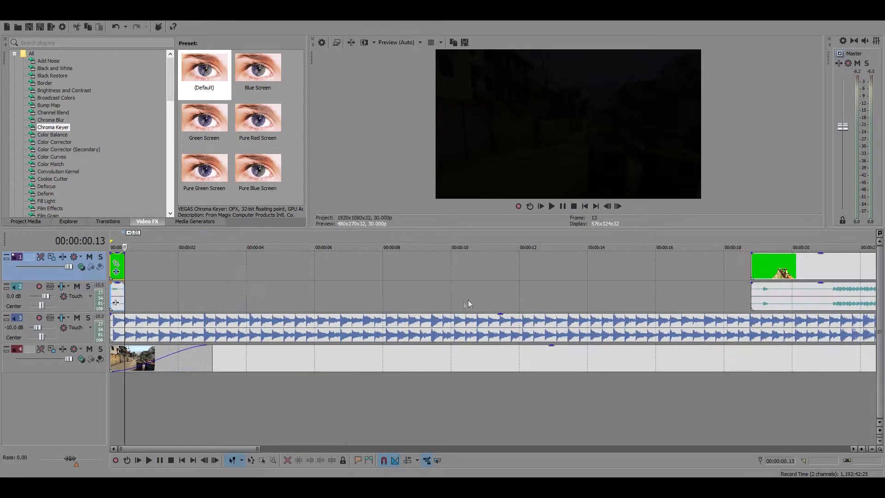
scroll(468, 300, "down", 5)
left_click_drag(346, 275, 194, 274)
left_click(129, 268)
scroll(240, 274, "up", 2)
scroll(240, 276, "up", 1)
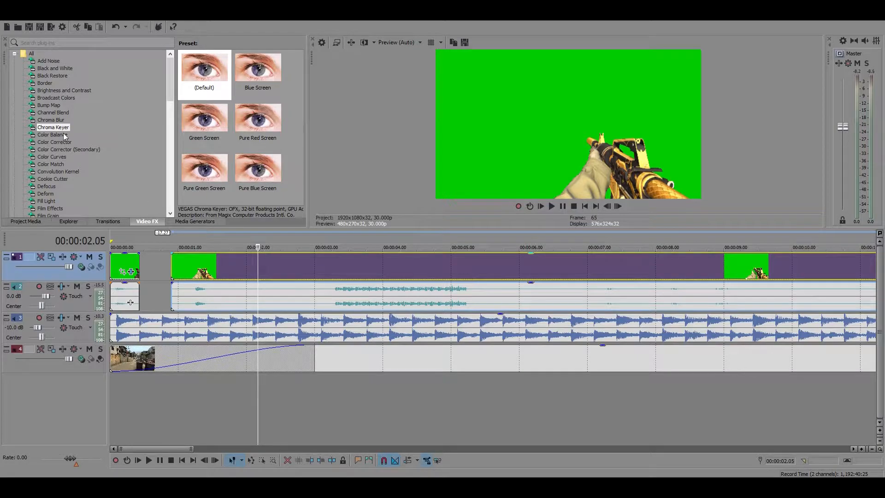
Add the default Chroma Keyer to the M4A1 clip, keying out its sampled green backdrop with a high threshold of 0.3
left_click_drag(59, 128, 68, 137)
left_click_drag(236, 269, 241, 272)
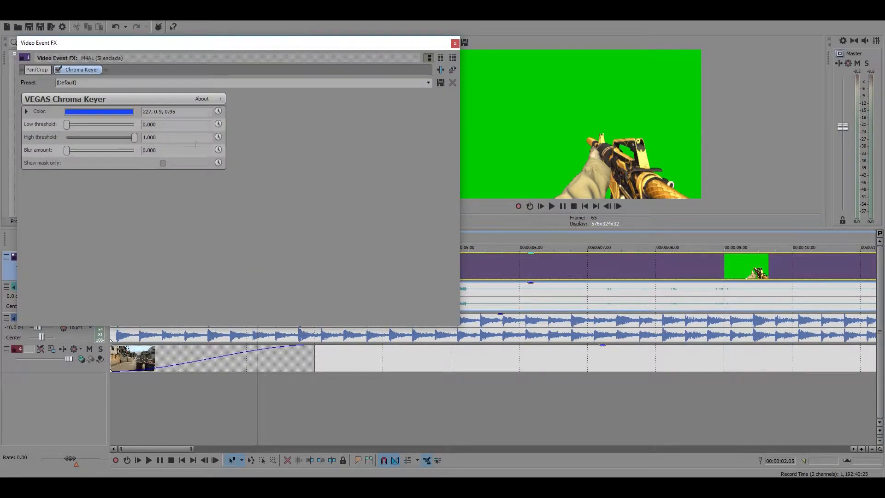
left_click(119, 112)
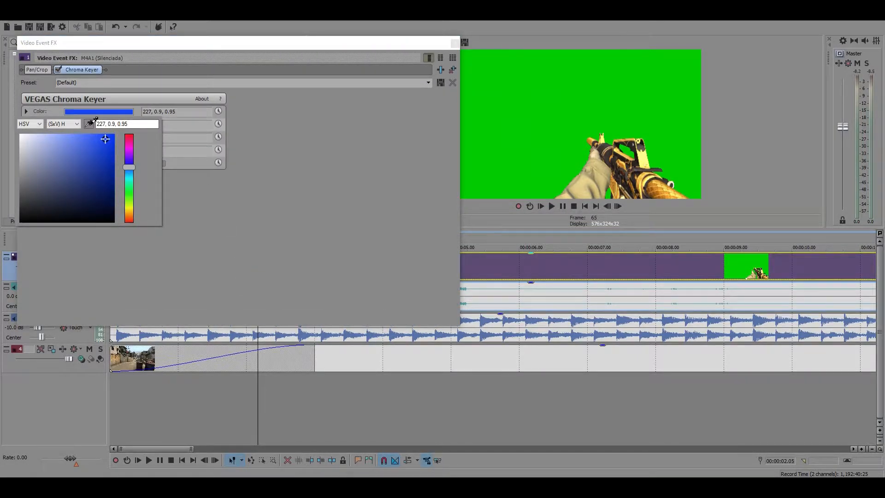
left_click(484, 107)
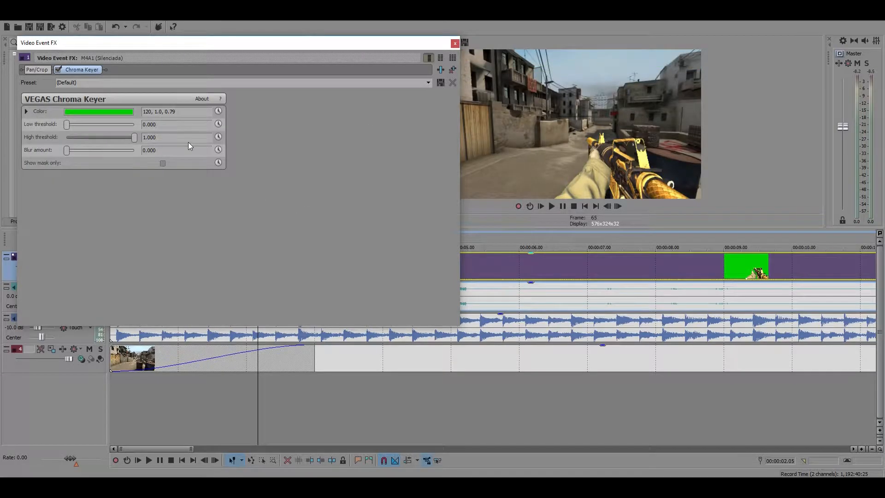
type("0.3")
key("Return")
left_click(455, 43)
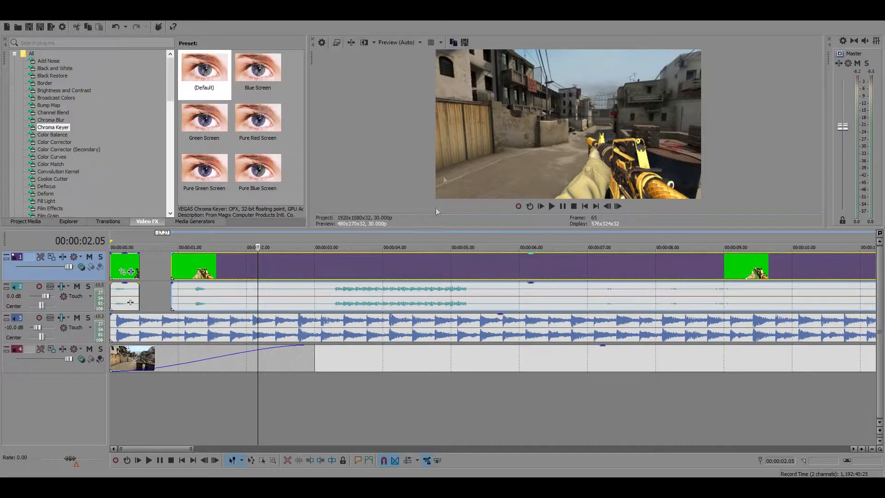
Trim the M4A1 clip to a short segment around its first gunshot, with its start at 00:00:01.07
left_click(196, 275)
scroll(196, 275, "up", 5)
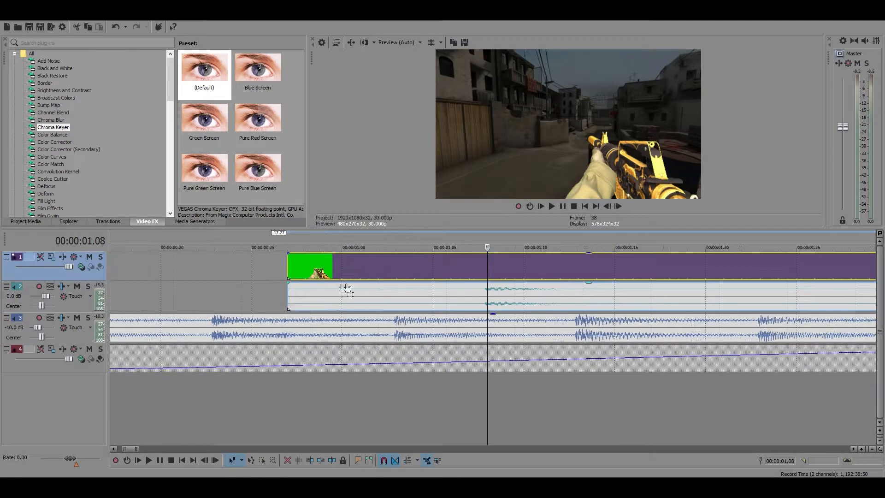
left_click_drag(285, 265, 477, 271)
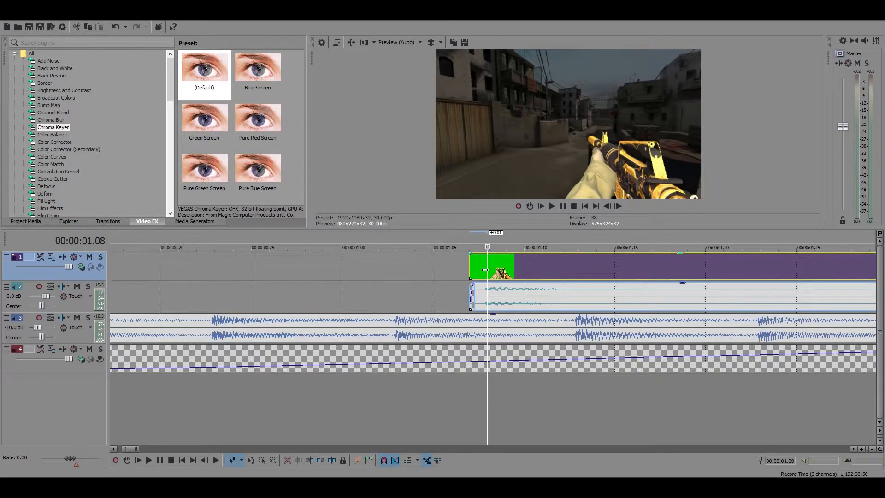
scroll(485, 270, "down", 10)
left_click_drag(719, 271, 157, 268)
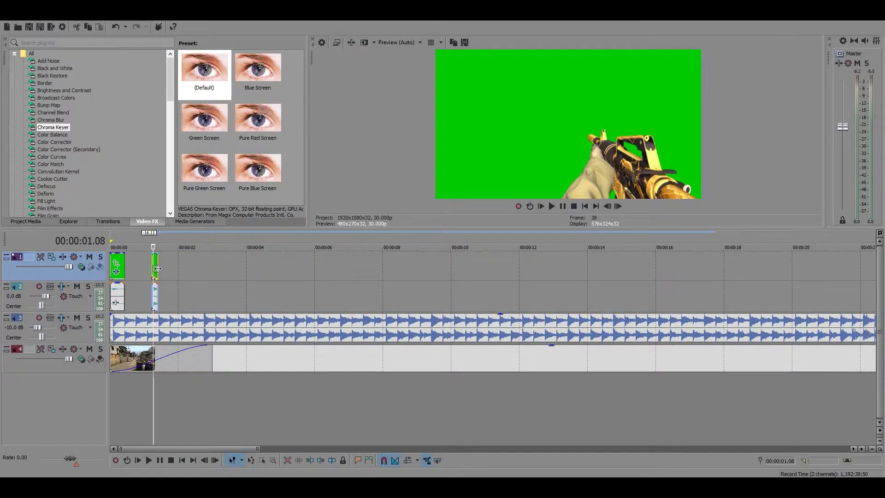
scroll(157, 269, "up", 8)
left_click_drag(561, 268, 578, 267)
Place the M4A1 segment directly after the USP clip at 00:00:00.13 and trim one more frame off its start
scroll(576, 268, "down", 3)
left_click_drag(384, 262, 200, 257)
left_click(200, 258)
scroll(200, 257, "up", 7)
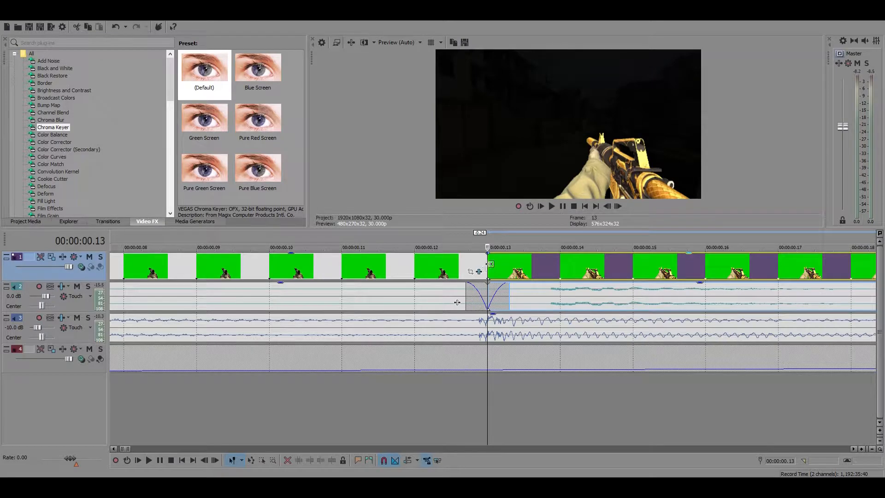
left_click_drag(488, 262, 514, 266)
scroll(543, 267, "down", 6)
scroll(496, 281, "up", 2)
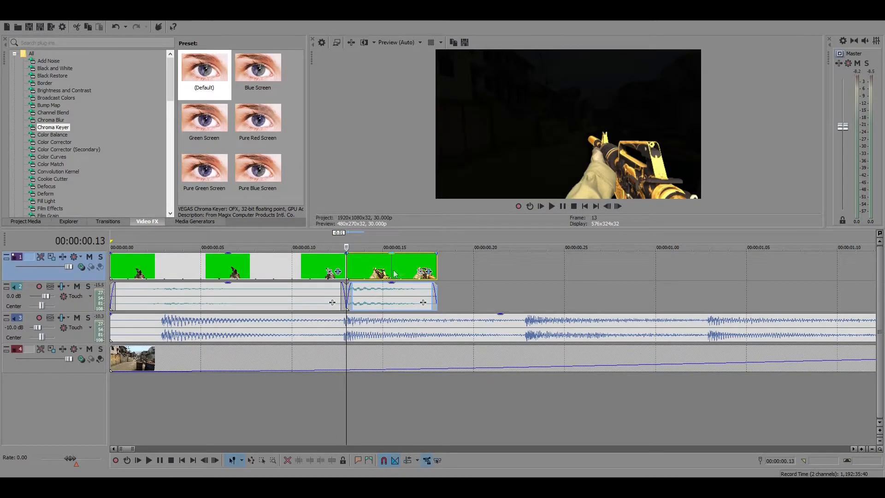
Extend the end of the M4A1 segment to the third music beat at 00:00:00.23
left_click_drag(436, 272, 520, 273)
left_click(521, 272)
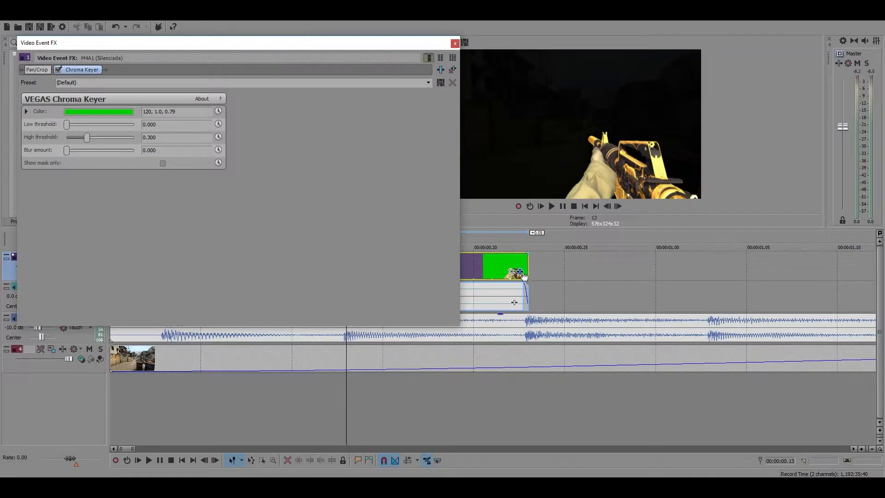
left_click(455, 44)
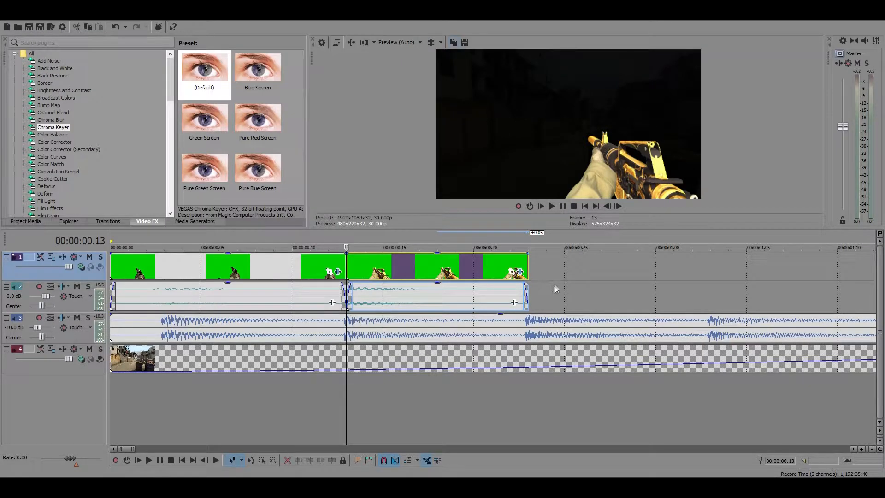
left_click(526, 266)
Copy the USP clip with its audio and paste it at the end of the M4A1 segment at 00:00:00.23
scroll(152, 273, "down", 3)
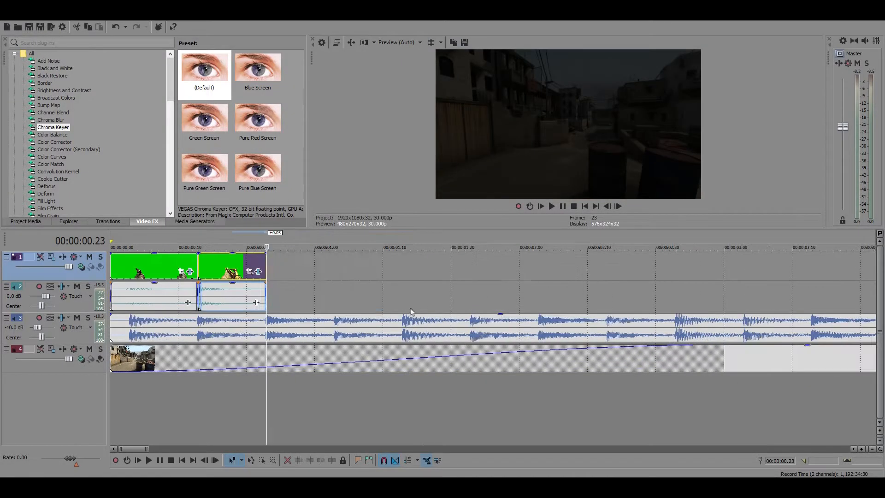
left_click(151, 269)
left_click(278, 273)
left_click(246, 268)
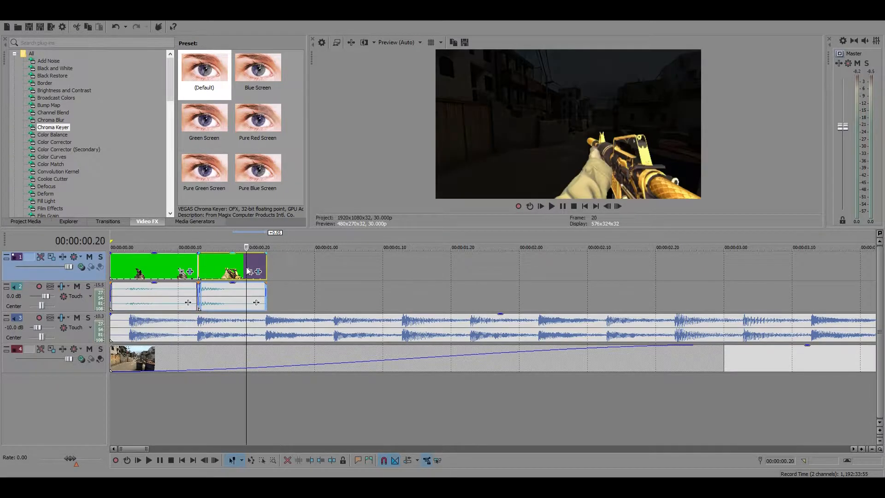
left_click(135, 269)
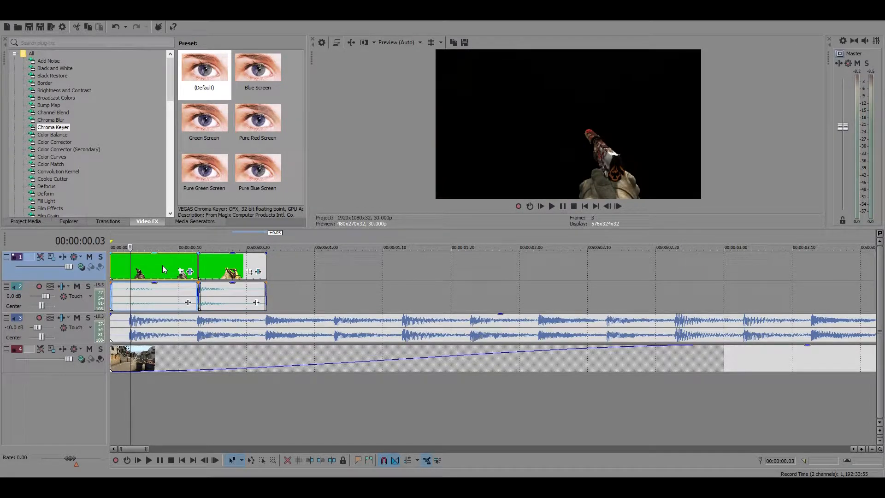
left_click(265, 271)
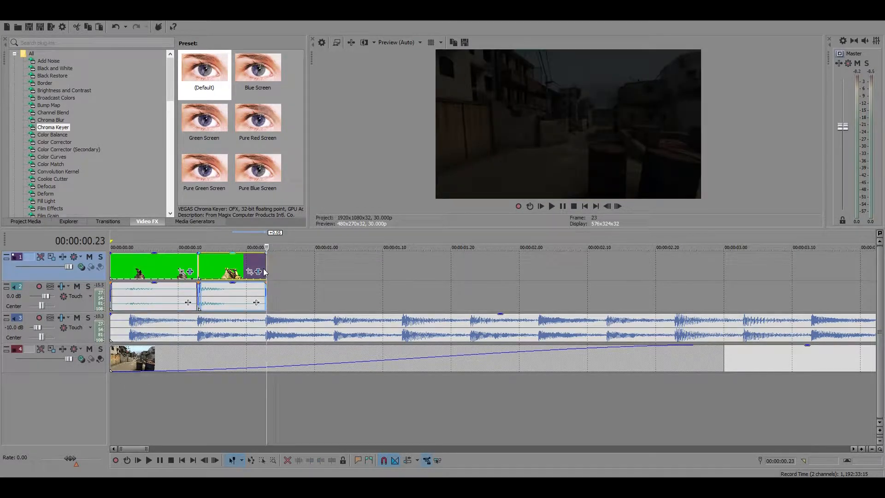
key("ctrl+v")
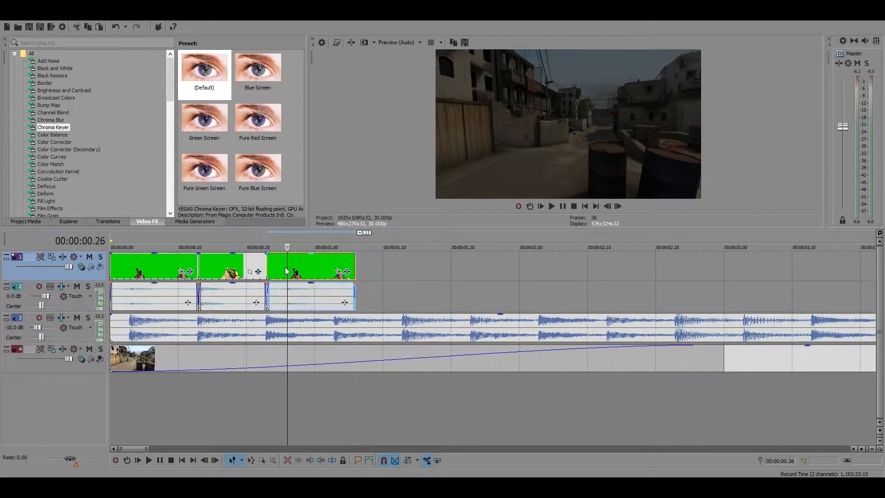
Trim three frames off the start of the pasted USP clip and move it back against the M4A1 segment
left_click(285, 271)
scroll(336, 272, "up", 5)
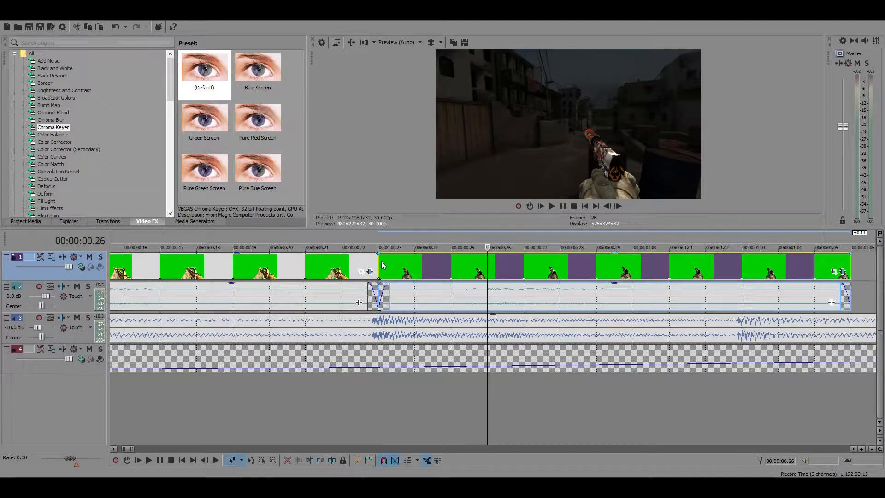
left_click_drag(381, 263, 432, 272)
scroll(341, 272, "down", 8)
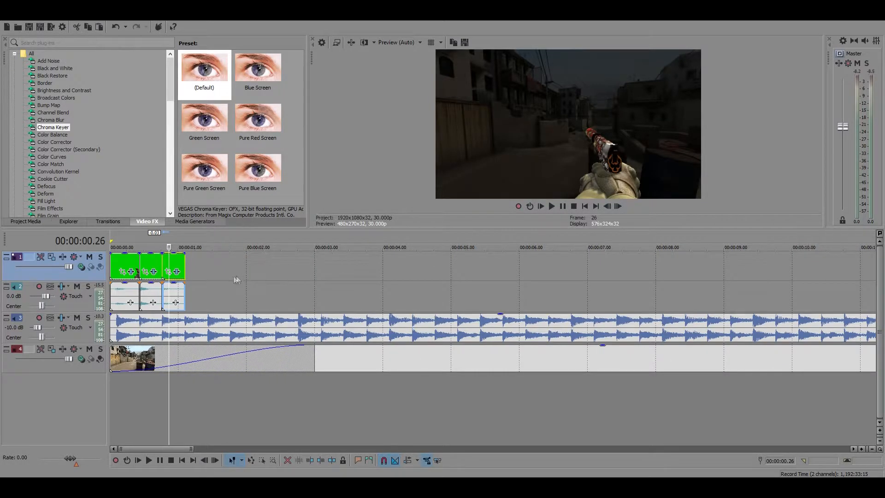
Copy the M4A1 segment with its audio and paste it after the second USP clip at 00:00:01.03
scroll(245, 277, "up", 6)
left_click(282, 268)
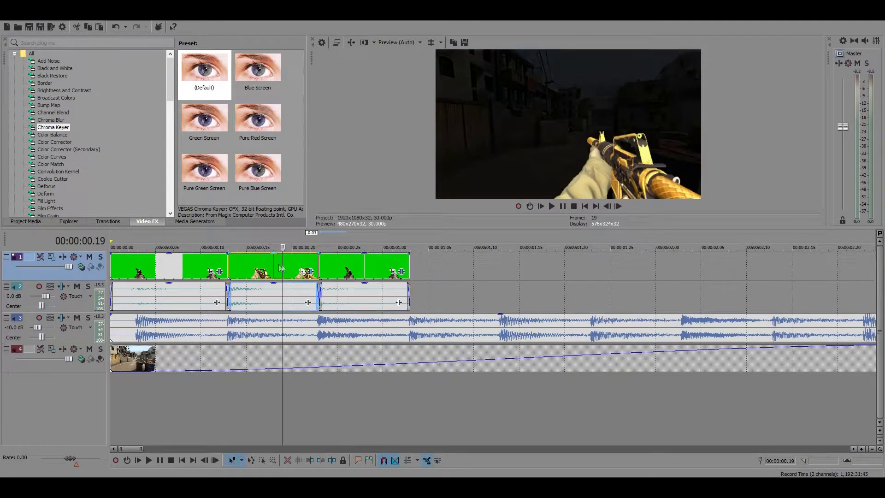
left_click(410, 266)
key("ctrl+v")
scroll(507, 285, "up", 3)
scroll(488, 287, "down", 5)
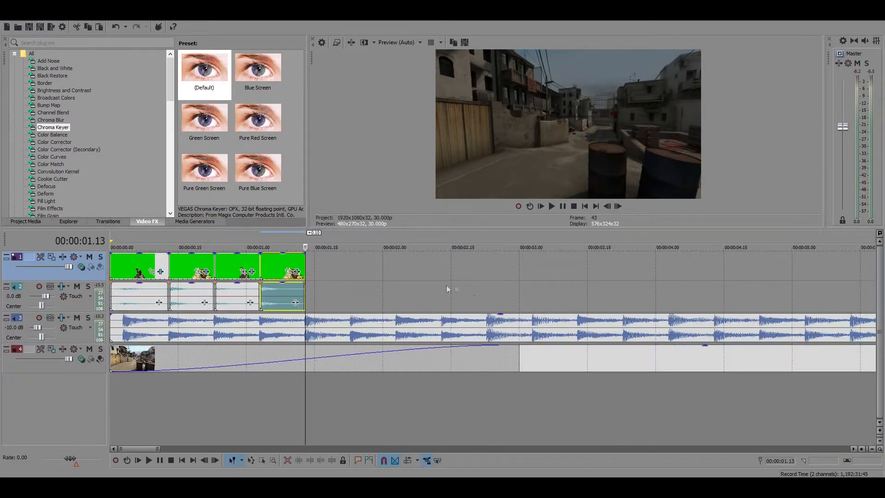
Copy the shortened second USP clip with its audio and paste it after the second M4A1 segment at 00:00:01.13
left_click(238, 293)
left_click(308, 293)
scroll(489, 301, "up", 5)
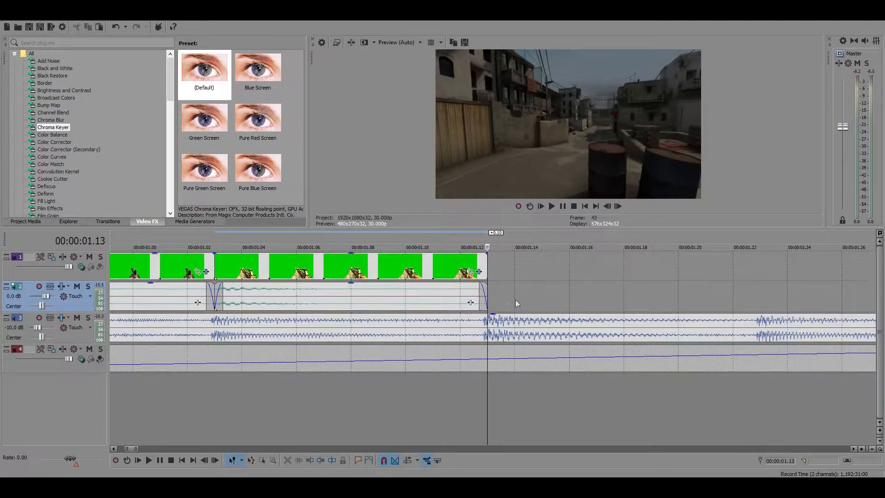
key("ctrl+v")
scroll(436, 292, "down", 6)
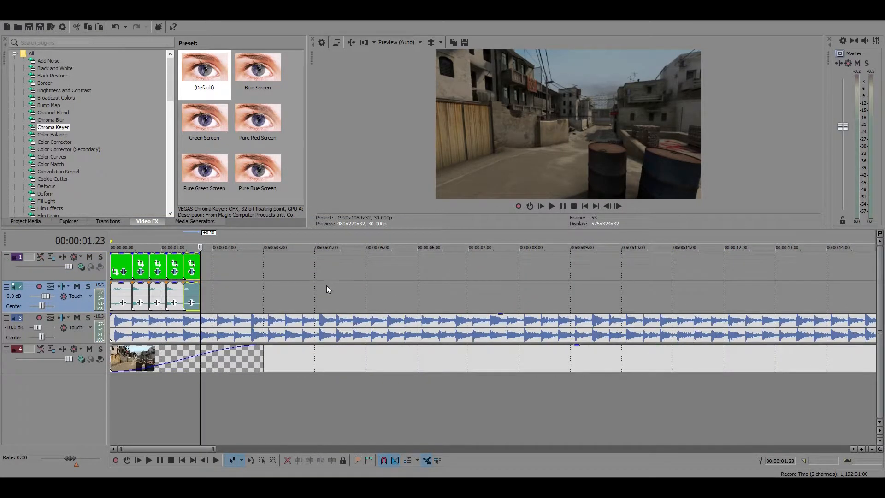
Play the five gun clips from the start of the timeline and check how their shots match the music
left_click(112, 262)
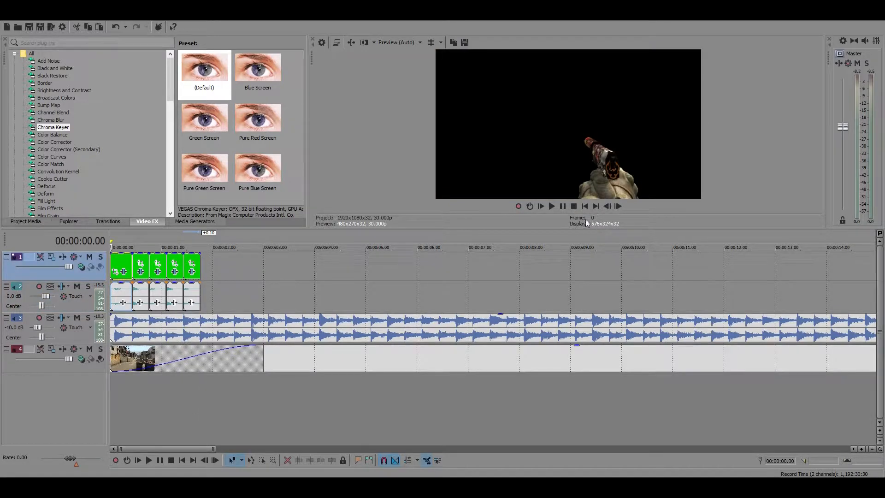
left_click(562, 208)
left_click(562, 208)
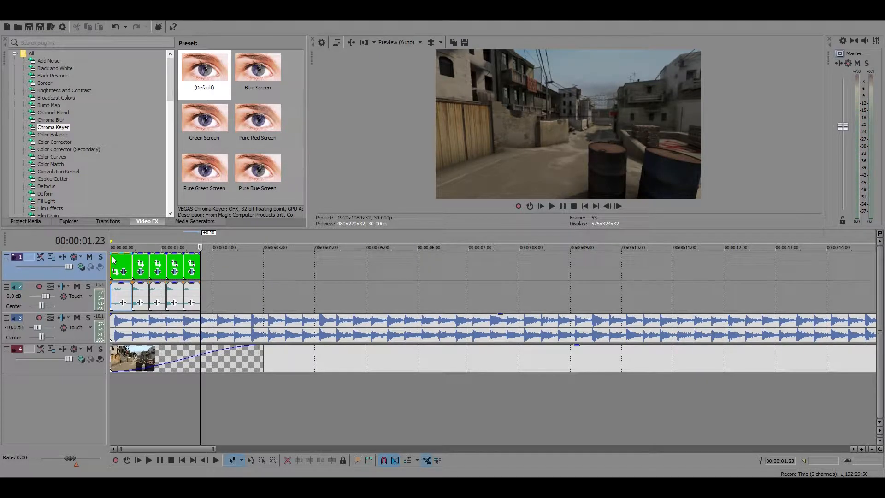
scroll(183, 277, "up", 5)
scroll(157, 272, "down", 4)
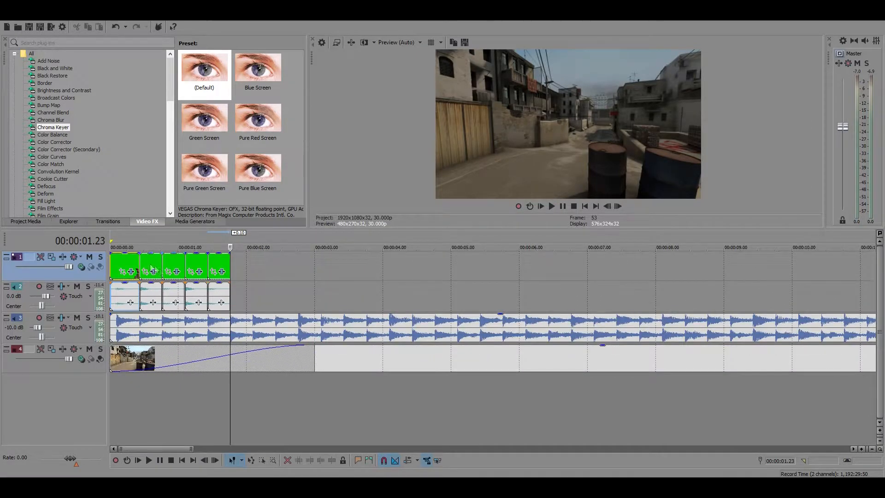
key("Home")
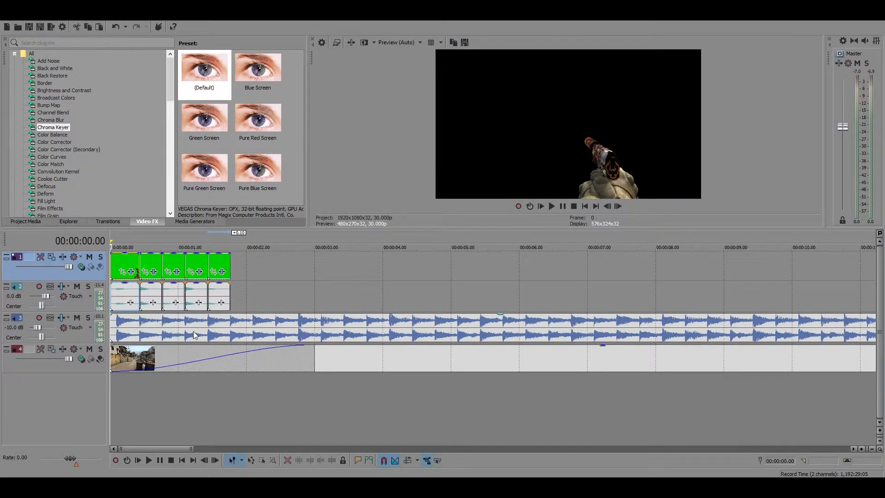
scroll(193, 335, "down", 4)
scroll(282, 350, "up", 1)
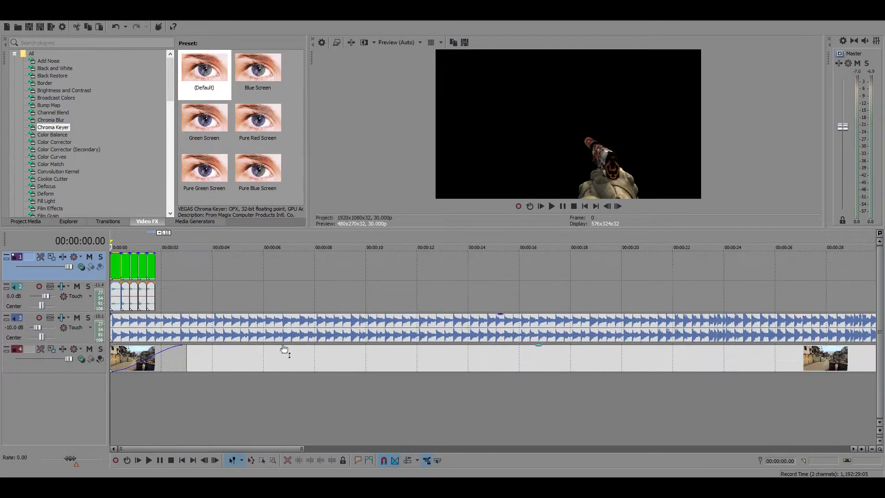
Audition the music around 00:00:18.18 and 00:00:21 to find where the beat changes
left_click(301, 320)
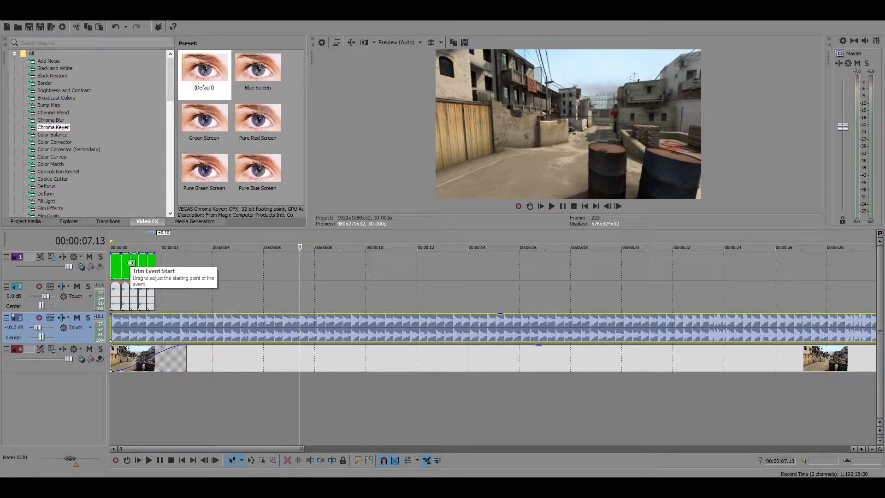
scroll(464, 336, "down", 3)
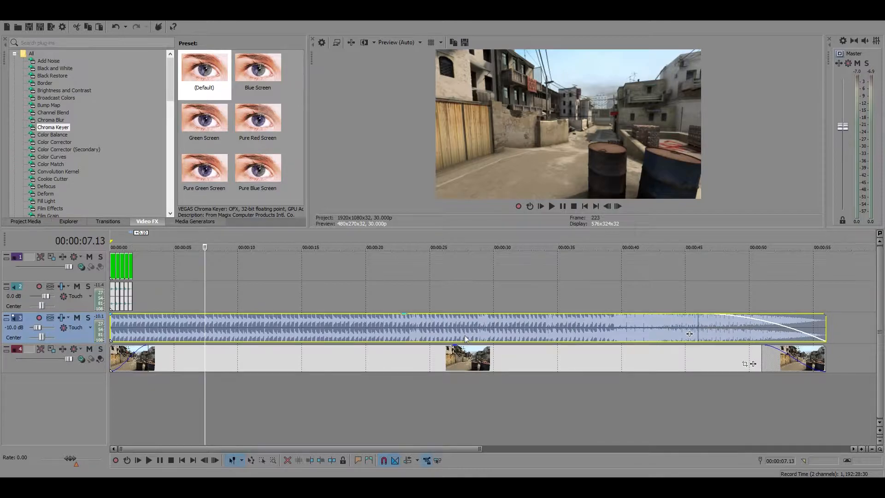
left_click(280, 319)
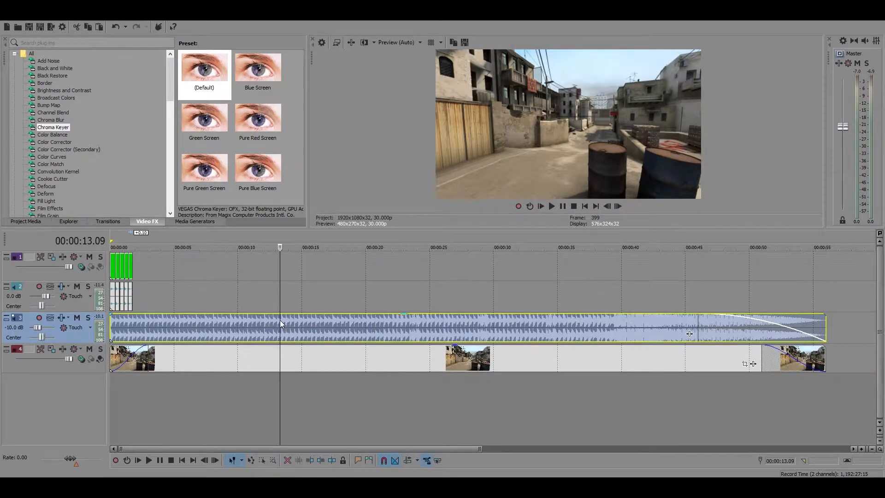
left_click(348, 323)
left_click(563, 207)
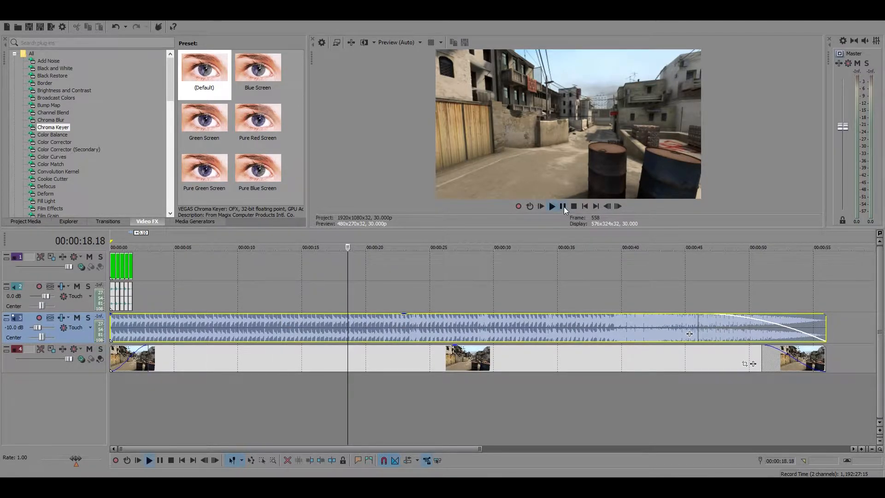
left_click(564, 206)
left_click(385, 324)
left_click(564, 207)
left_click(564, 206)
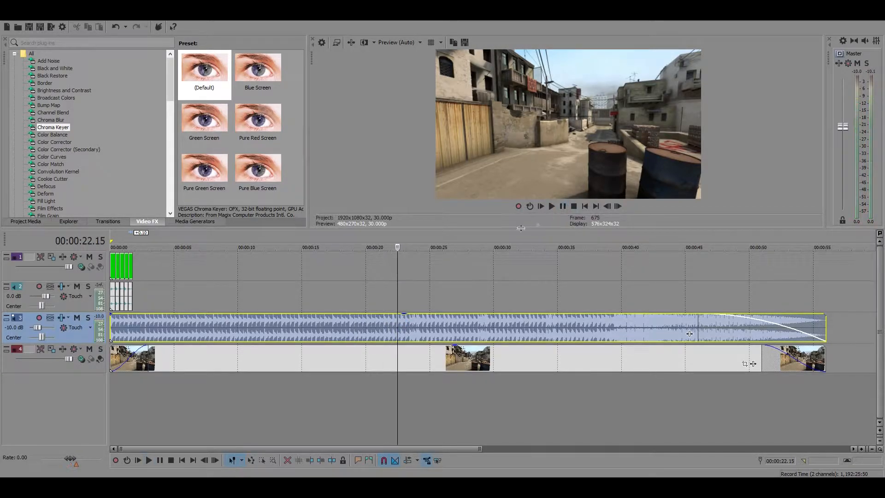
Place a timeline marker on the music's beat change at 00:00:21.11
left_click(383, 323)
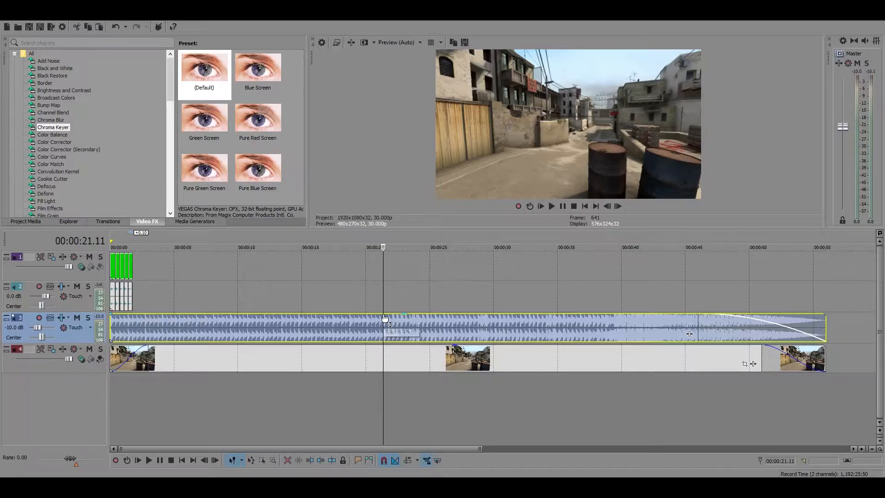
key("m")
left_click(375, 281)
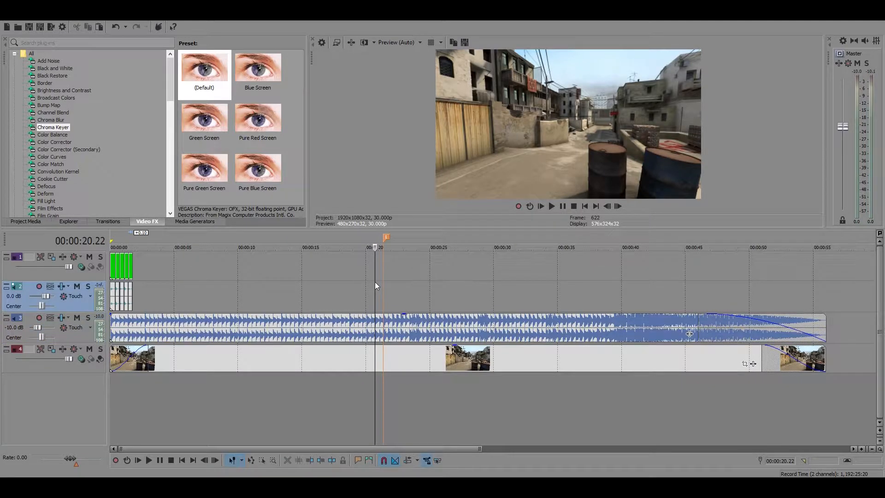
left_click(383, 303)
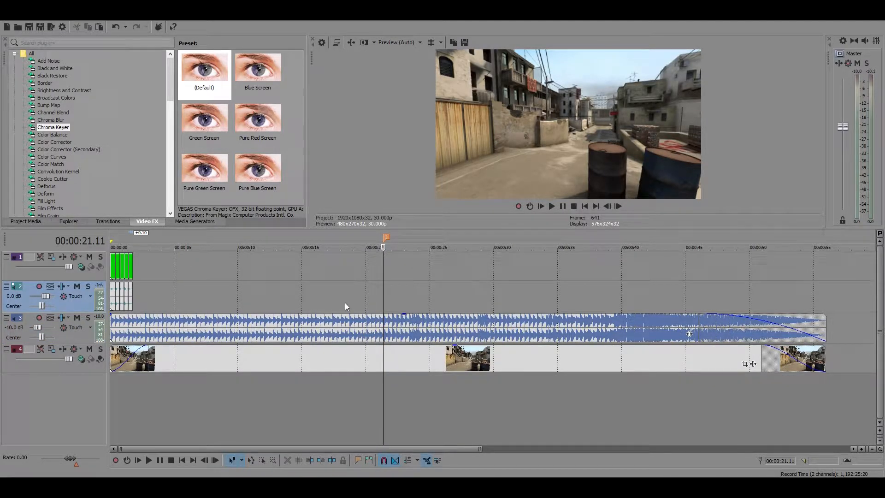
Place another timeline marker at 00:00:09.12 in the music
left_click(231, 317)
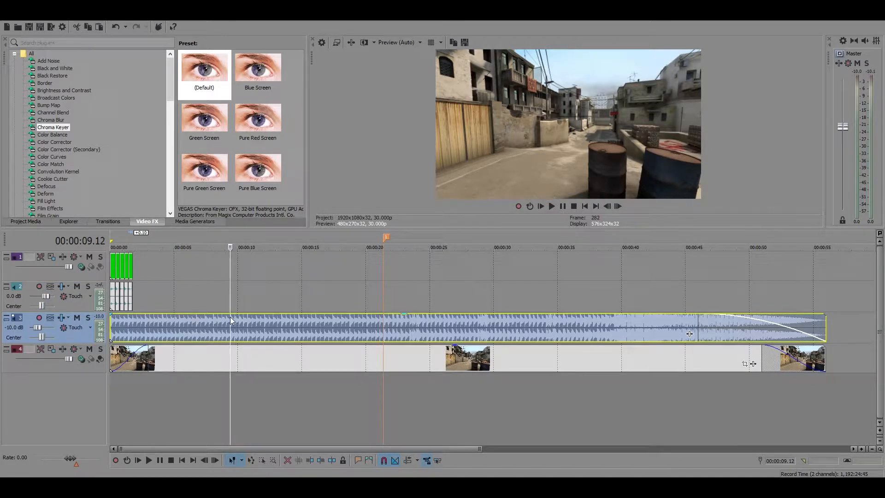
key("m")
left_click(207, 295)
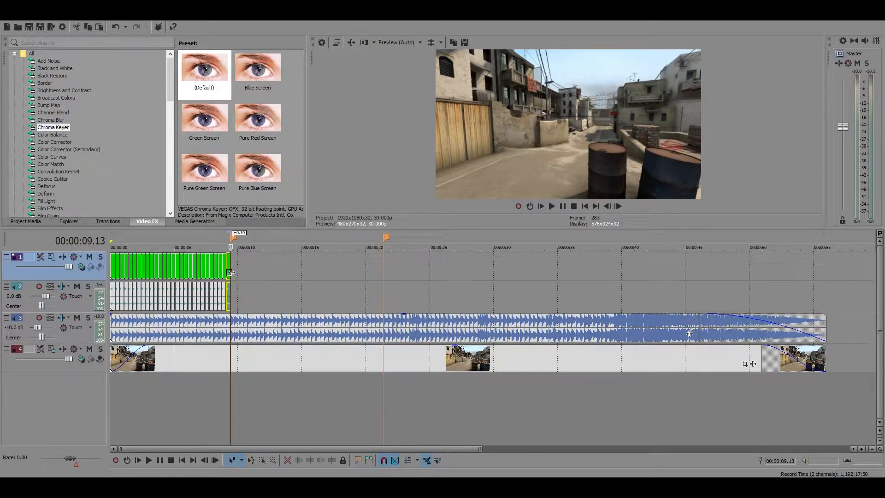
Add a short fade-in to the first USP video clip at the start of the timeline
left_click(112, 261)
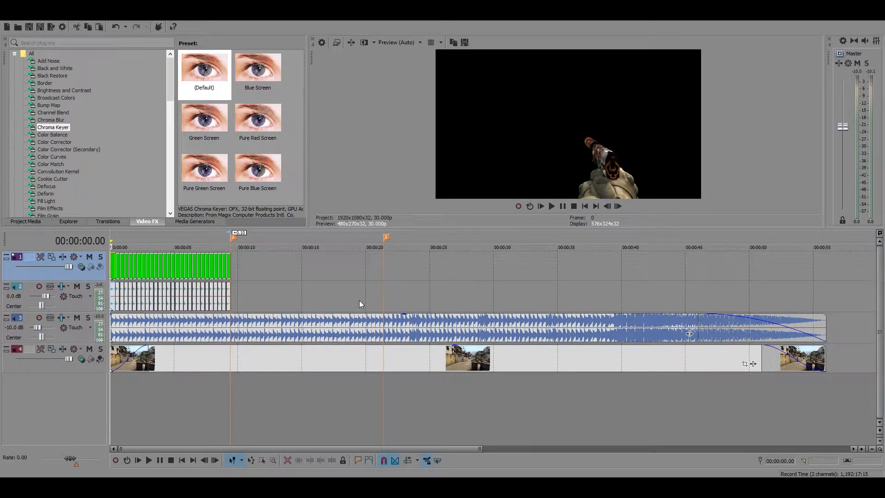
scroll(358, 300, "up", 8)
left_click_drag(109, 253, 144, 255)
scroll(304, 302, "down", 5)
scroll(304, 303, "down", 3)
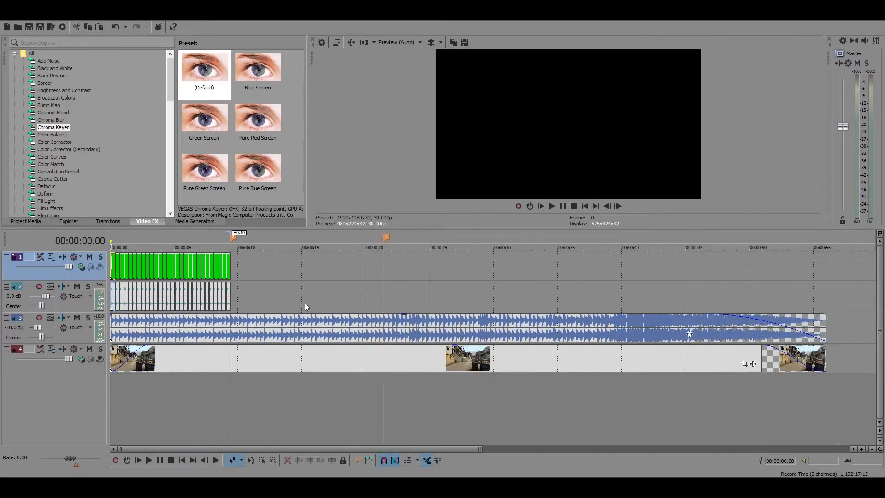
scroll(563, 206, "up", 8)
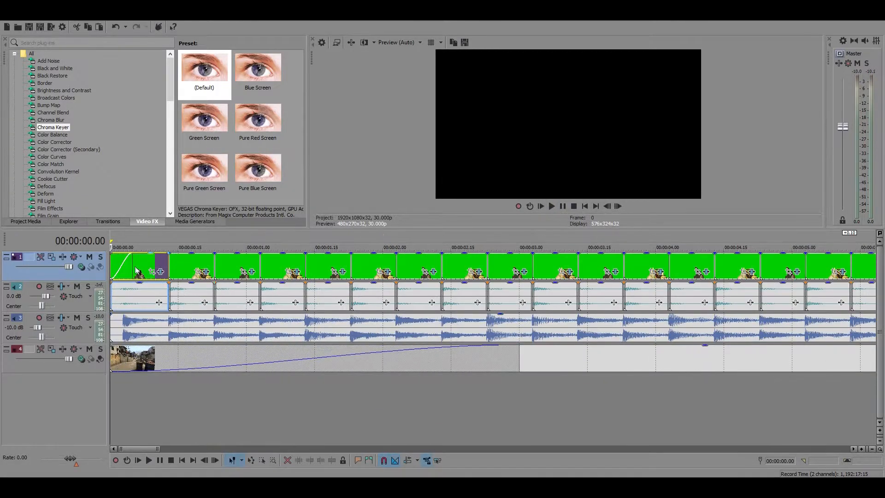
left_click_drag(143, 254, 109, 253)
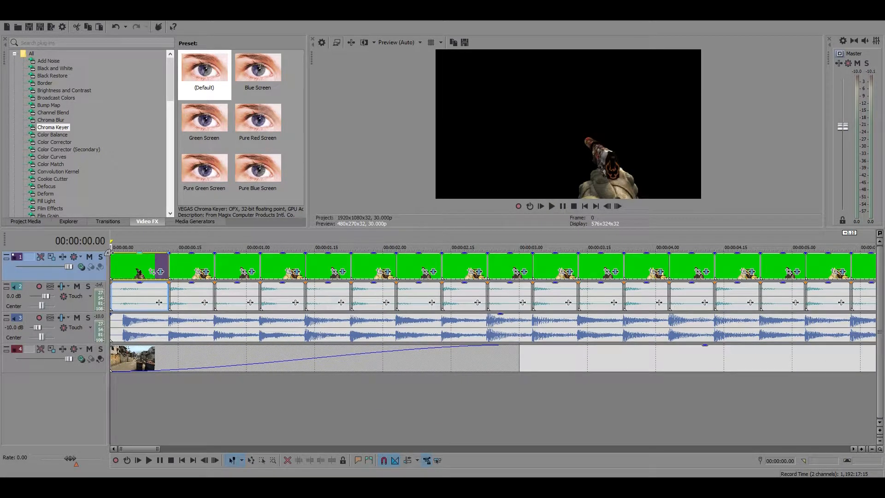
left_click_drag(109, 253, 132, 253)
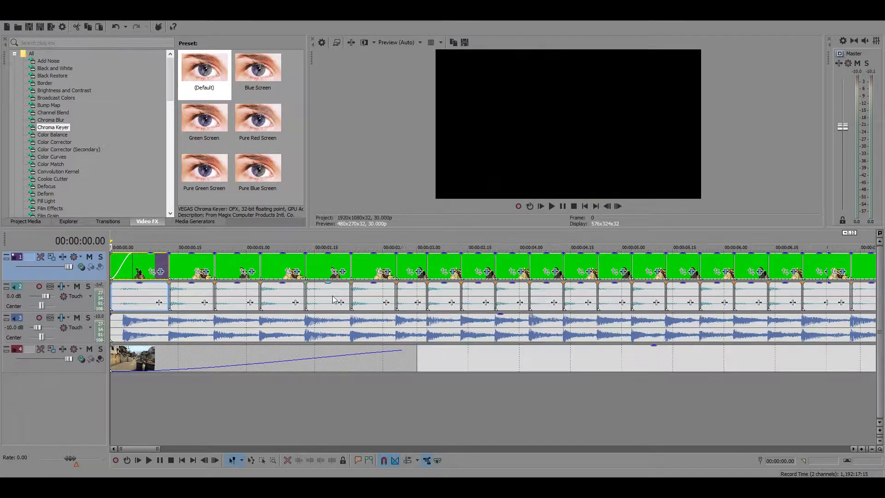
scroll(333, 295, "down", 8)
Play the sequence from the start past the last gun clip and inspect the join with the music at 00:00:09.13
key("space")
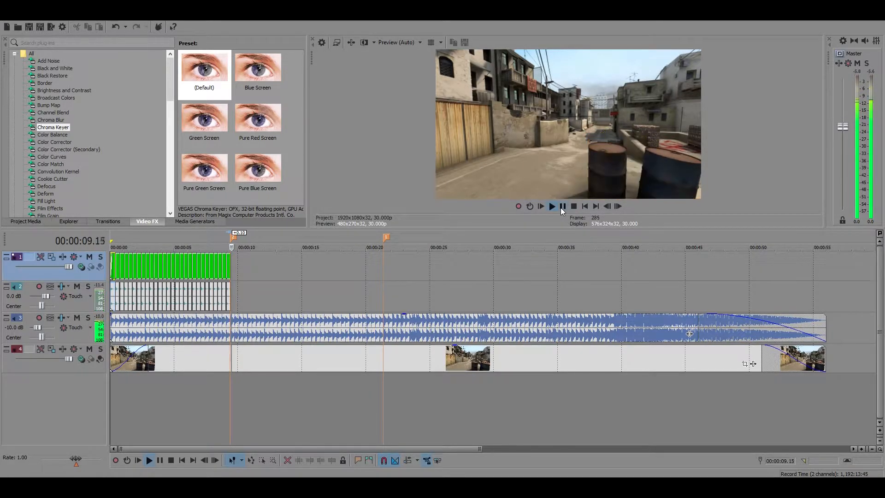
left_click(562, 207)
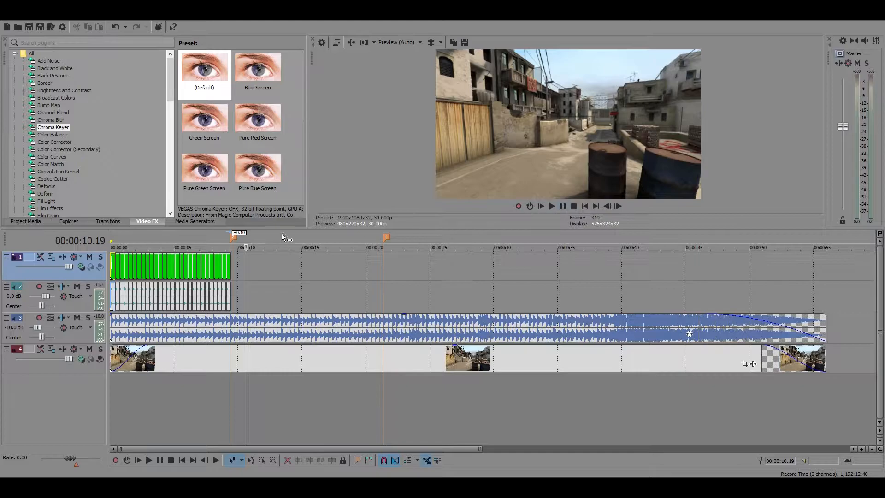
left_click(233, 266)
scroll(251, 295, "up", 8)
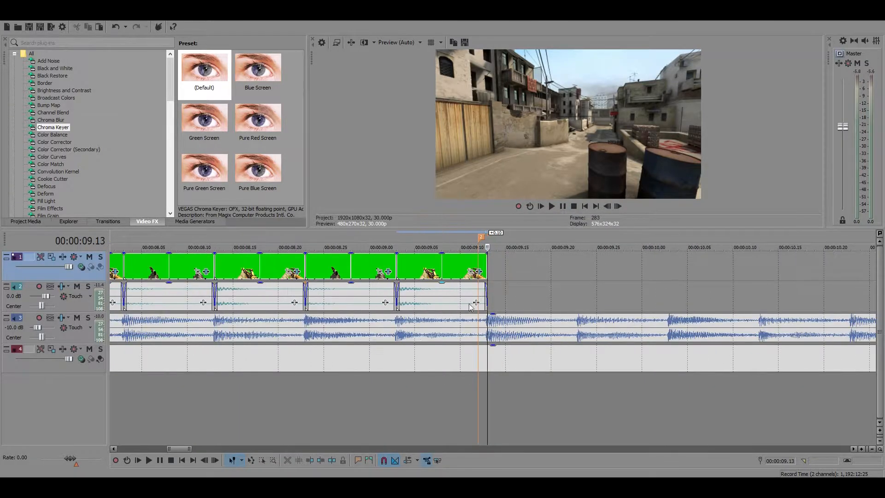
scroll(499, 303, "down", 8)
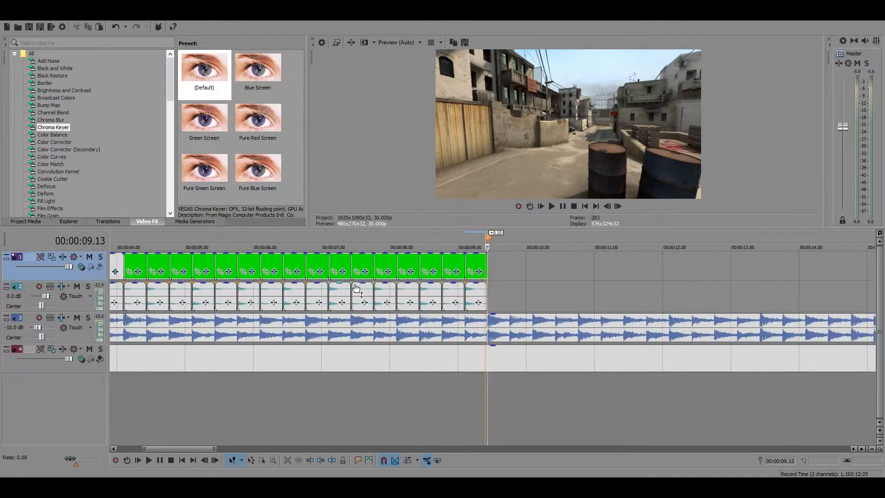
Examine how the gunshot audio lines up with the beats around 00:00:07.03 and across the rest of the gun sequence
left_click(333, 291)
scroll(341, 298, "up", 8)
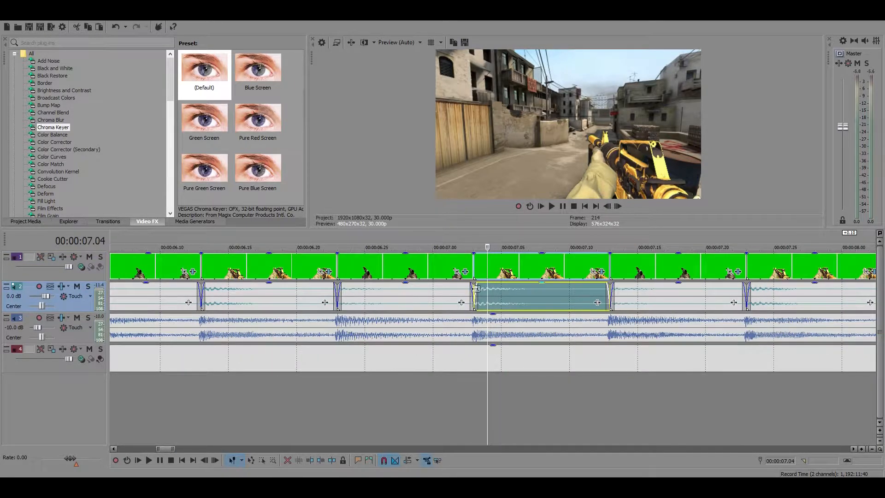
scroll(480, 319, "down", 8)
scroll(469, 317, "up", 8)
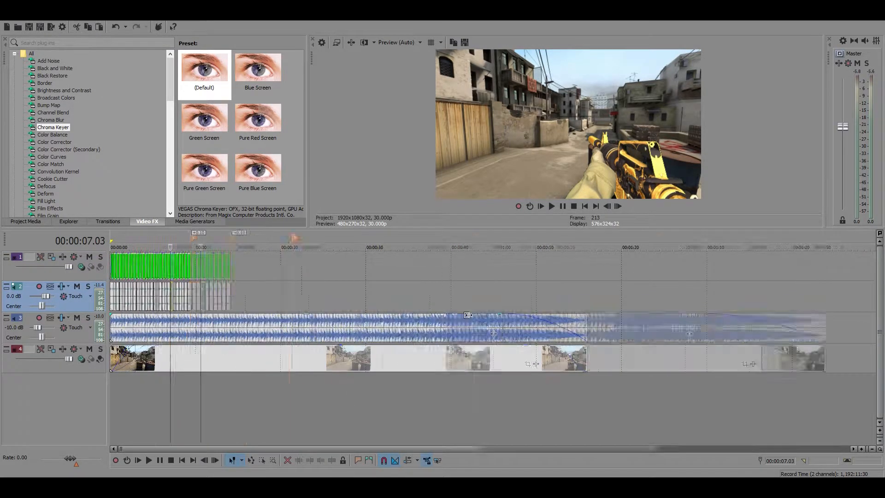
scroll(469, 317, "down", 10)
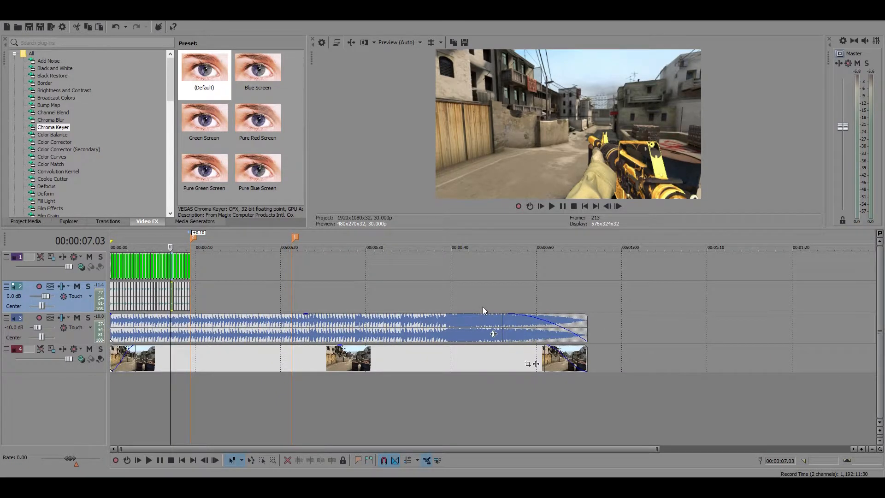
scroll(277, 326, "up", 8)
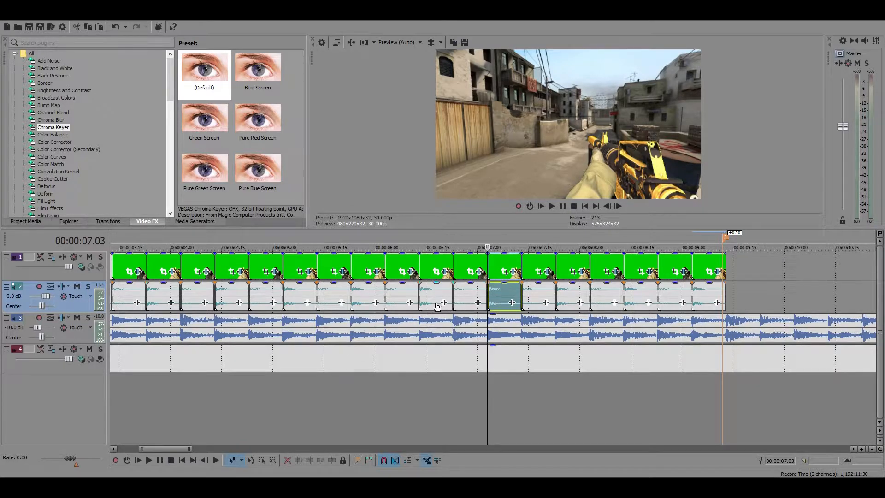
scroll(437, 306, "down", 6)
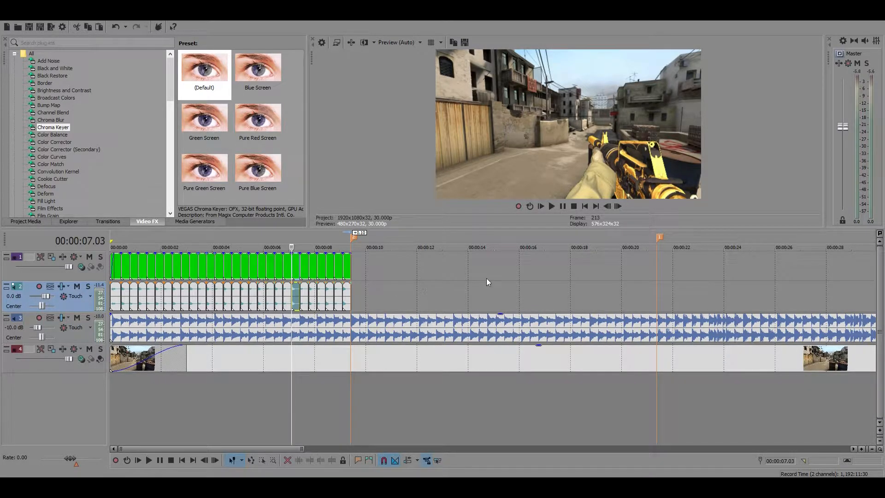
scroll(452, 289, "down", 3)
scroll(415, 277, "up", 3)
left_click(363, 256)
scroll(381, 330, "down", 4)
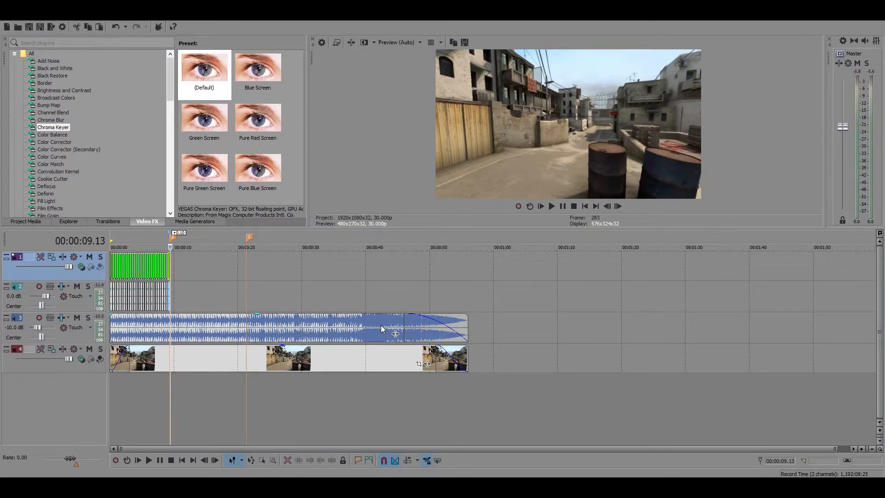
Shorten the end of the music track by about two seconds
mouse_move(467, 327)
left_mouse_down()
mouse_move(768, 325)
mouse_move(454, 326)
left_mouse_up()
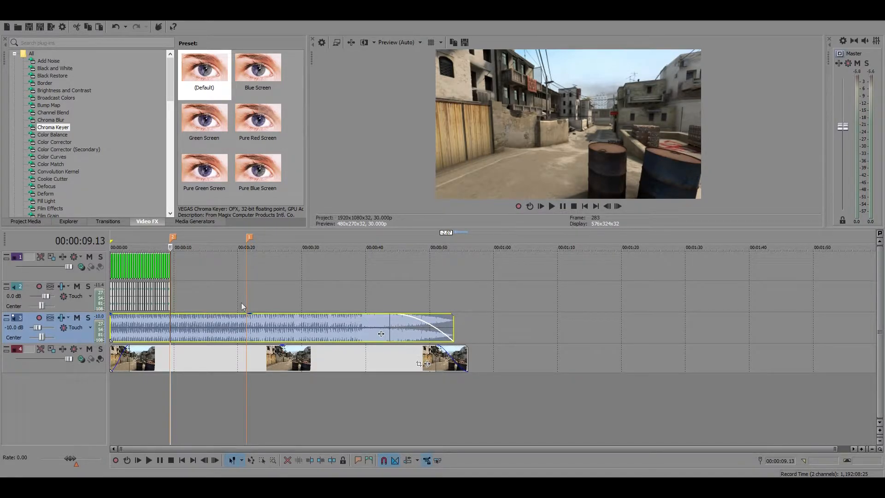
scroll(270, 367, "up", 3)
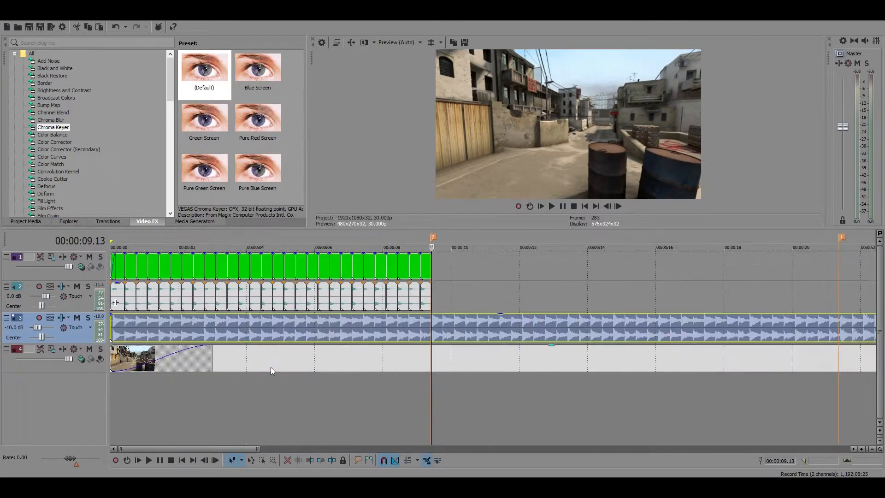
scroll(272, 366, "down", 3)
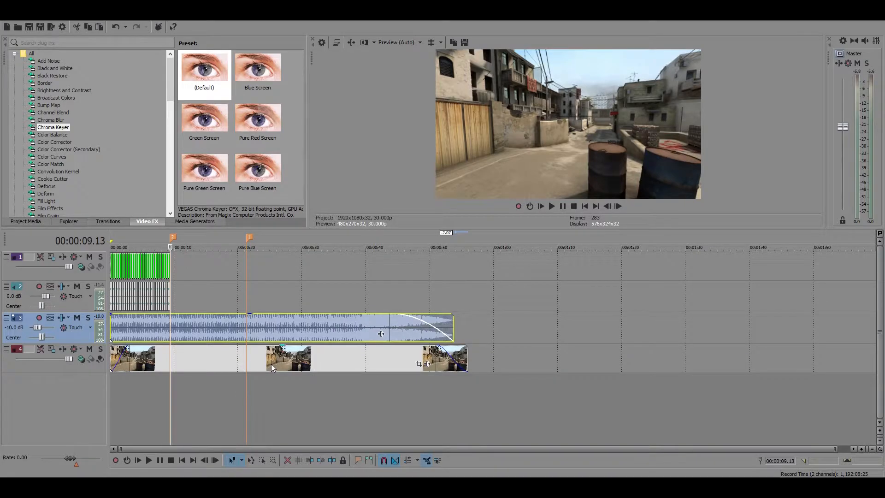
Delete the marker at 00:00:09.12 and extend the music track back to the end of the background clip
right_click(174, 239)
left_click(184, 269)
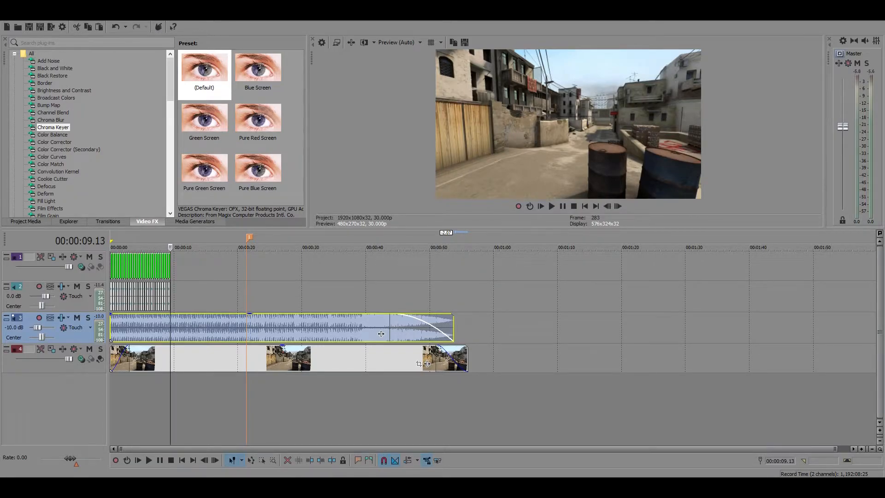
mouse_move(418, 487)
left_click_drag(452, 327, 467, 326)
left_click(129, 266)
scroll(129, 266, "up", 5)
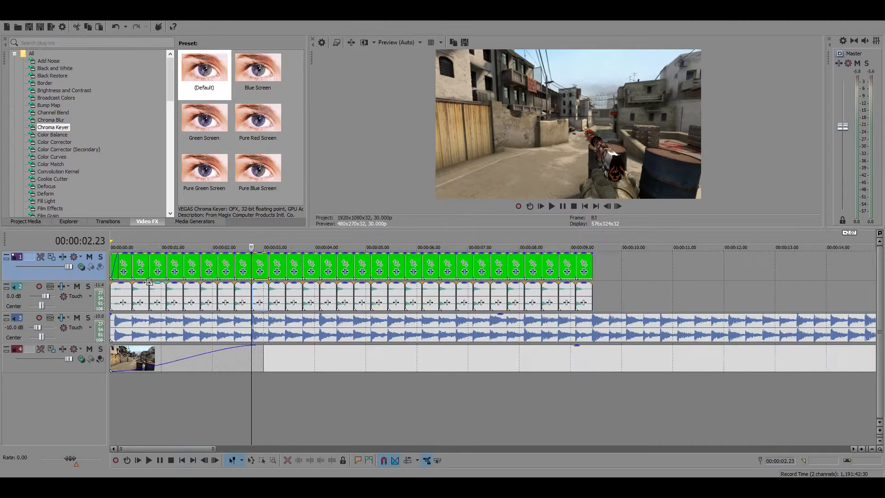
Examine the opening gun clips against the music beats, and play the sequence from the start to about 00:00:10.16
left_click(111, 262)
scroll(304, 295, "up", 4)
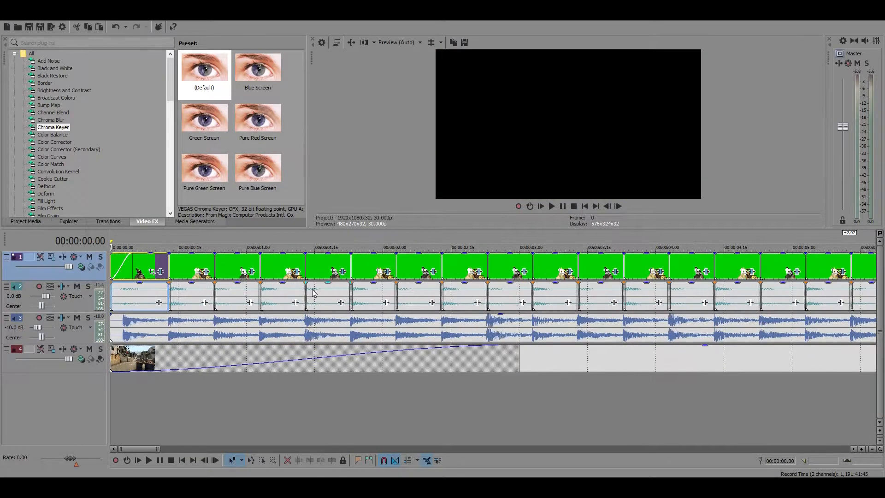
left_click(234, 268)
scroll(284, 294, "down", 9)
scroll(284, 295, "up", 4)
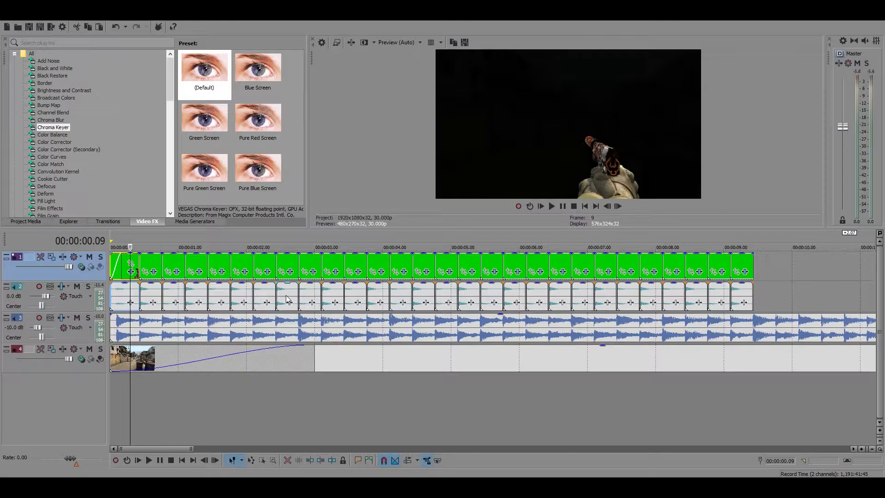
scroll(286, 299, "down", 5)
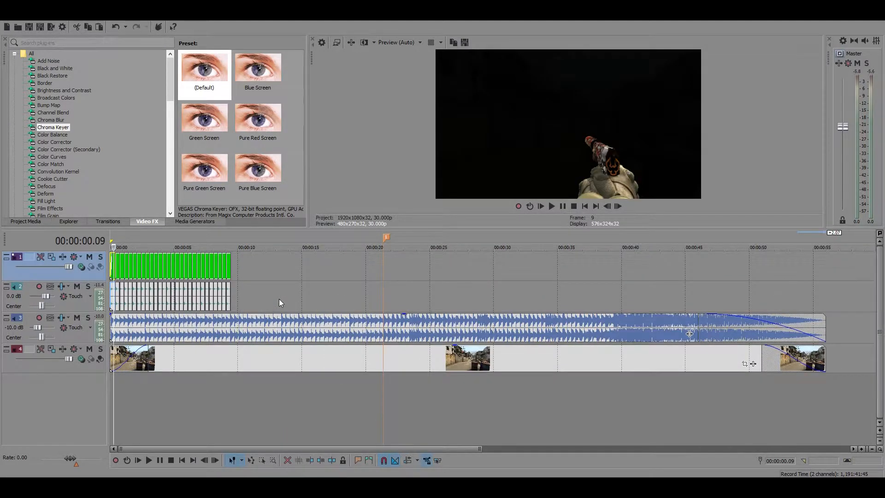
scroll(279, 298, "up", 8)
left_click(130, 278)
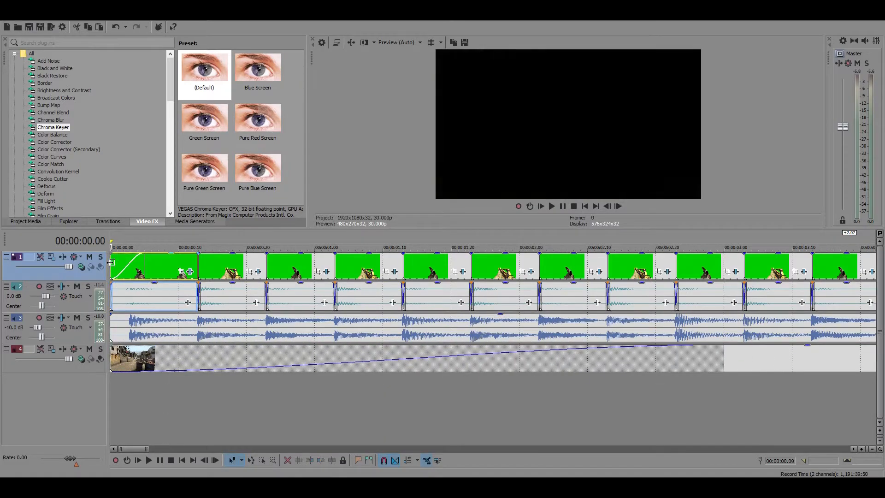
scroll(261, 349, "down", 8)
scroll(261, 349, "up", 3)
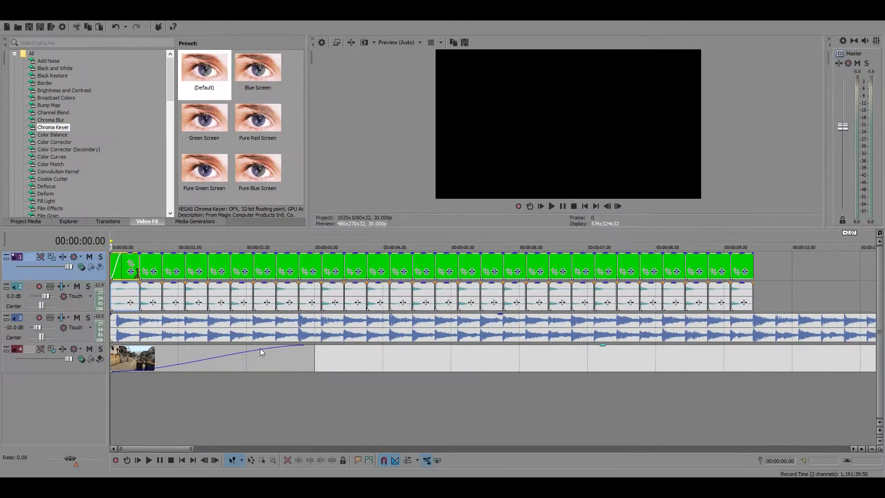
scroll(260, 348, "down", 5)
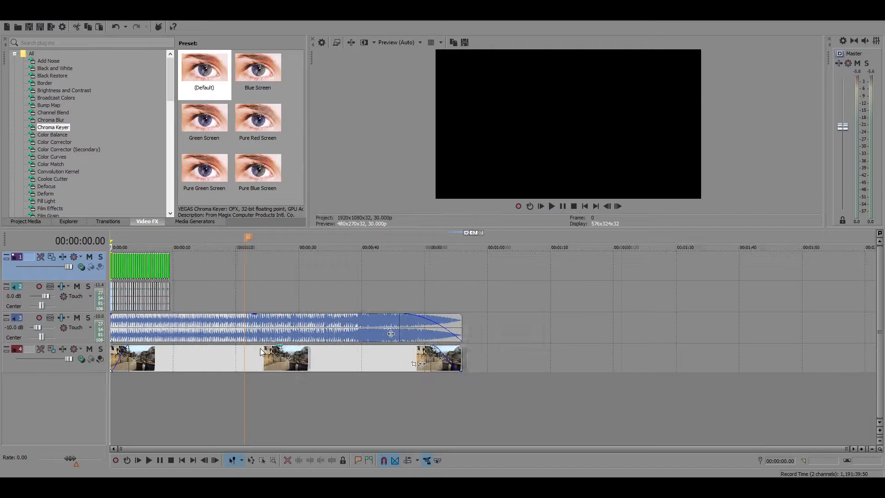
scroll(273, 363, "up", 3)
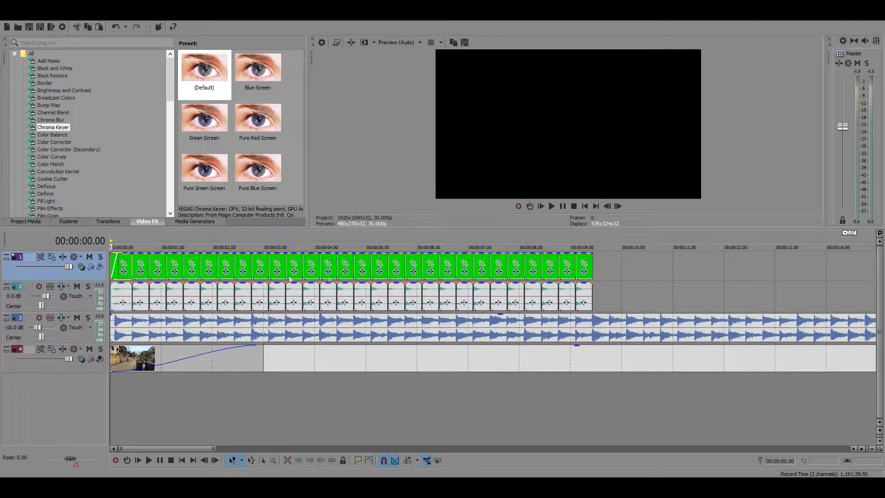
scroll(546, 240, "down", 3)
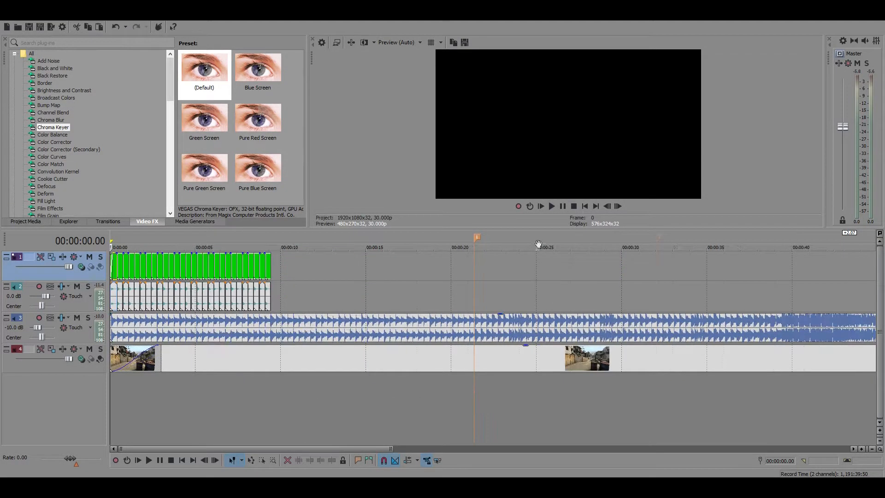
left_click(552, 206)
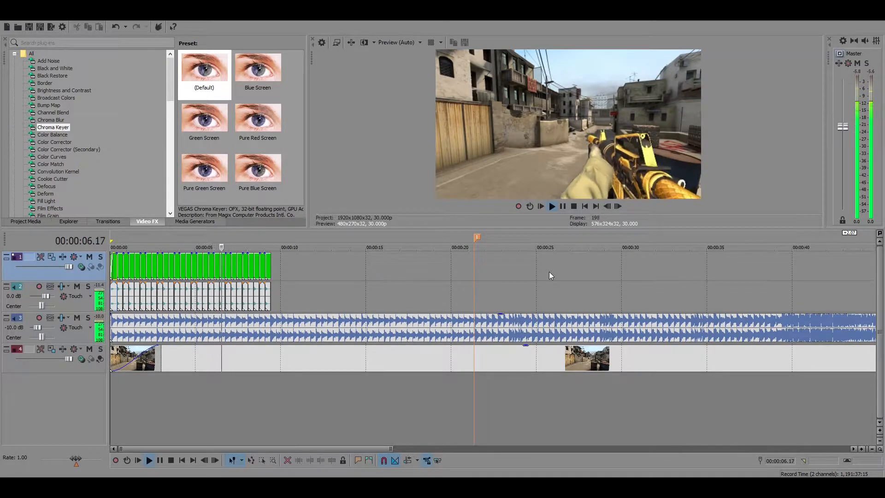
left_click(566, 206)
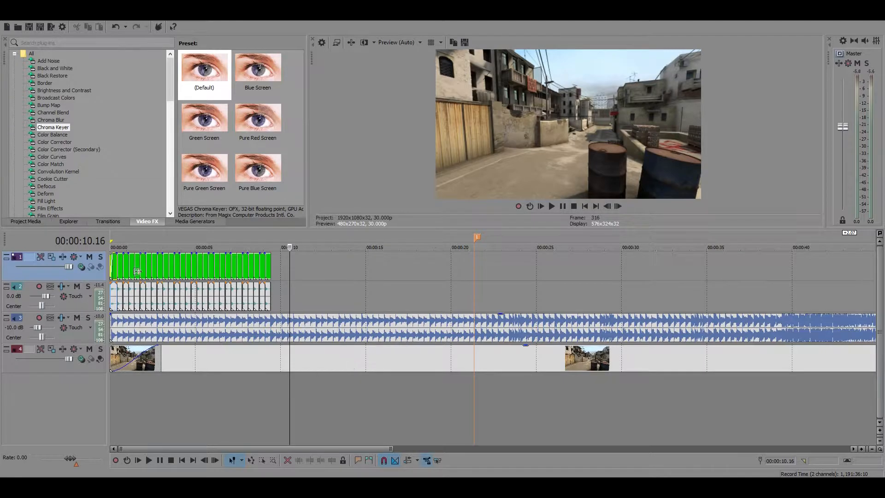
Inspect how the last gun clip's end at 00:00:09.13 meets the music beat, and play the music from there to about 00:00:19.12
left_click(182, 305)
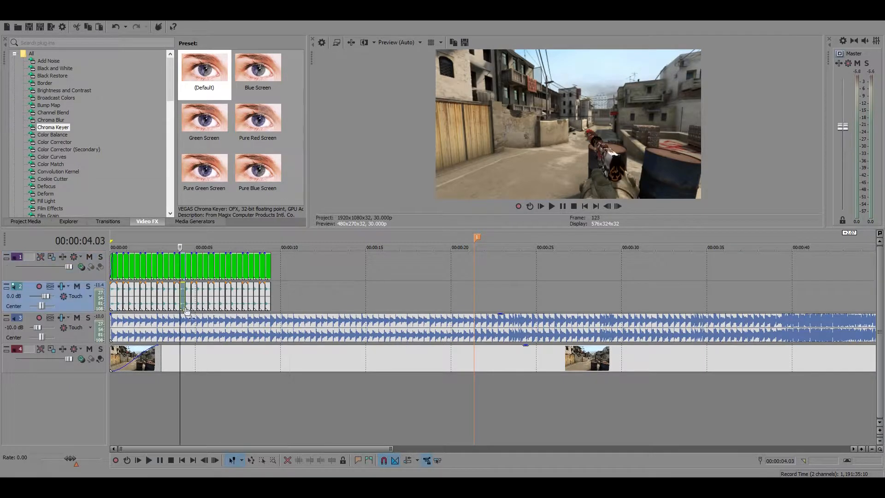
left_click(269, 297)
scroll(347, 334, "down", 2)
scroll(350, 336, "up", 5)
scroll(555, 358, "up", 1)
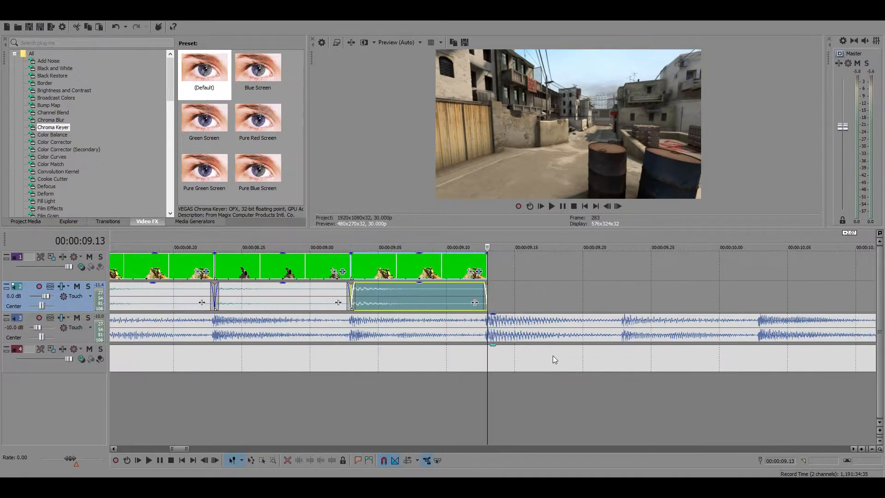
scroll(547, 353, "down", 4)
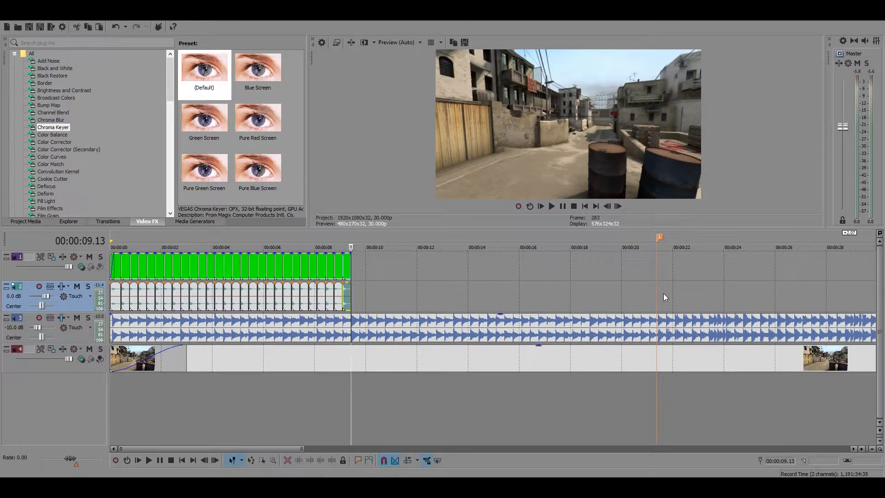
key("space")
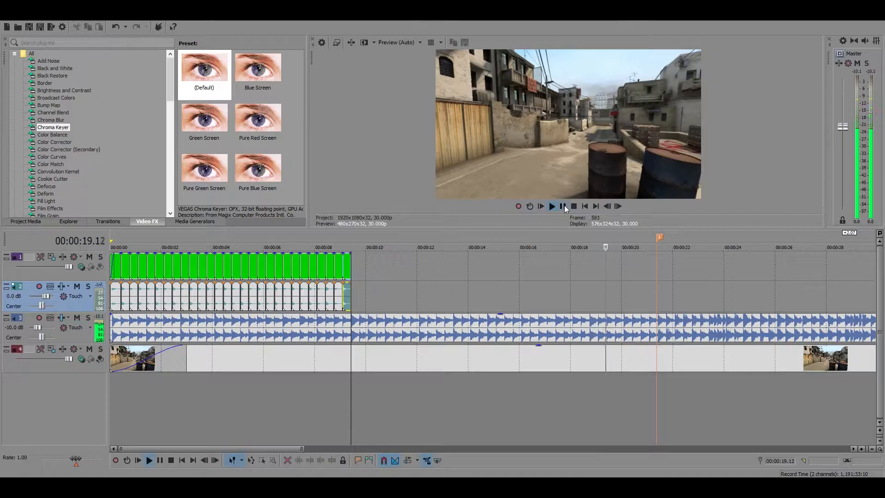
left_click(562, 206)
Duplicate the USP clip with its audio at the end of the gun sequence, starting at 00:00:09.13
left_click(349, 263)
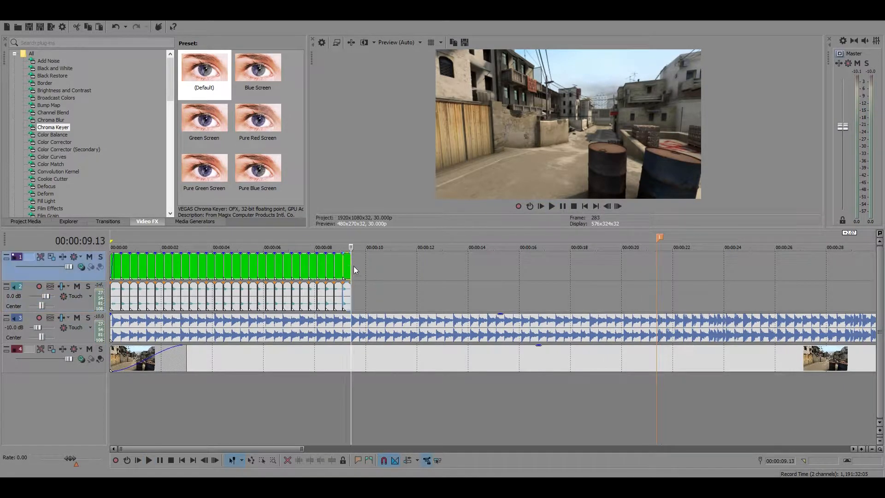
scroll(420, 276, "up", 6)
left_click(420, 275)
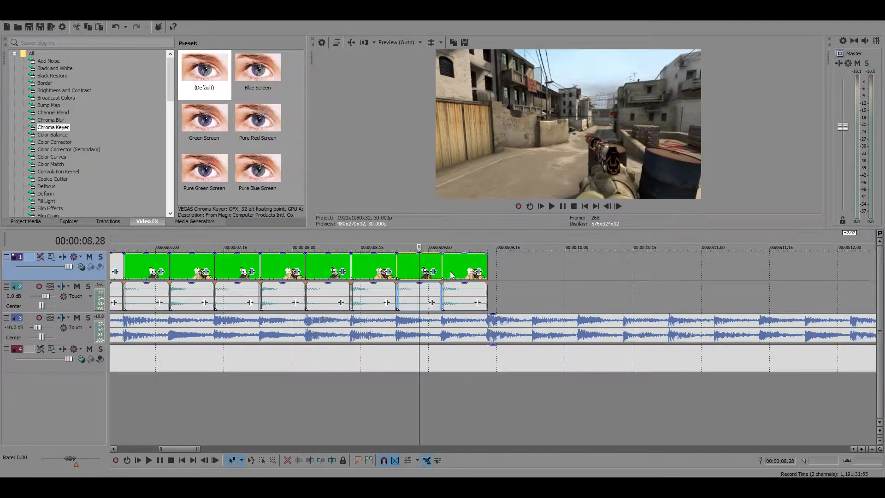
left_click(487, 270)
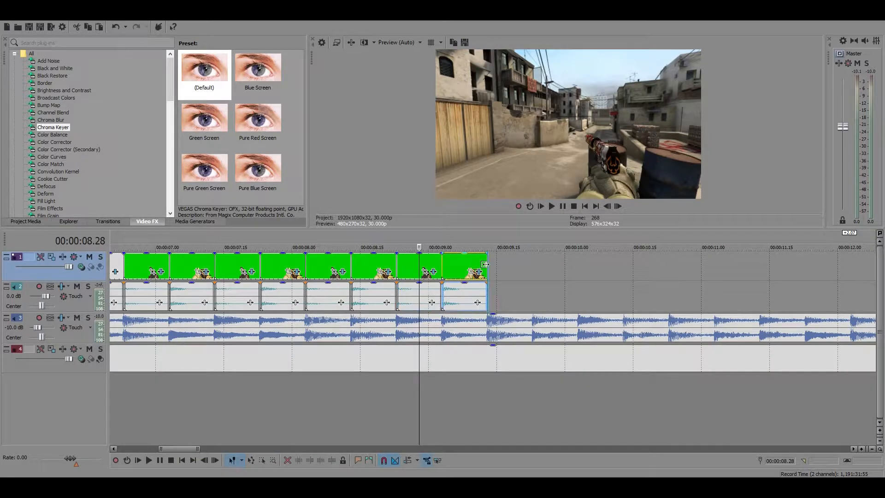
key("ctrl+v")
scroll(584, 302, "up", 5)
scroll(480, 319, "up", 1)
scroll(493, 321, "down", 3)
Duplicate the M4A1 clip at 00:00:09.23 and check its end at 00:00:10.03 against the music beat
left_click(296, 269)
left_click(483, 279)
key("ctrl+v")
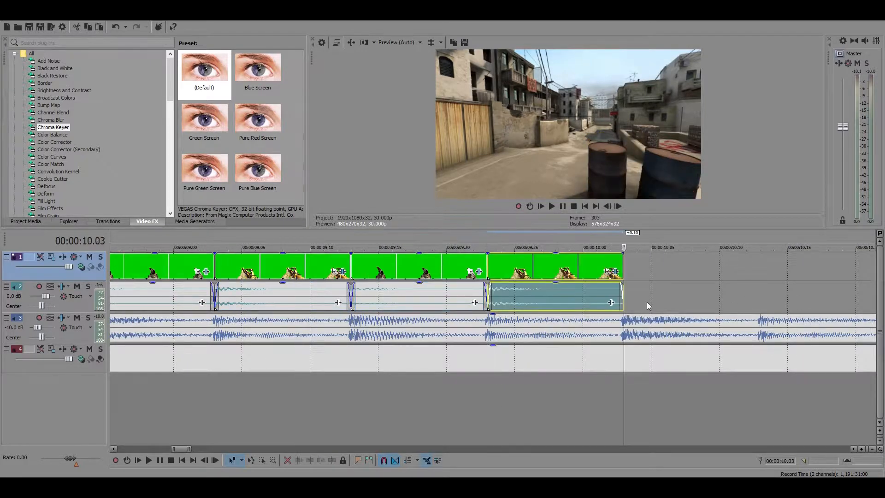
scroll(497, 313, "up", 5)
scroll(496, 309, "down", 3)
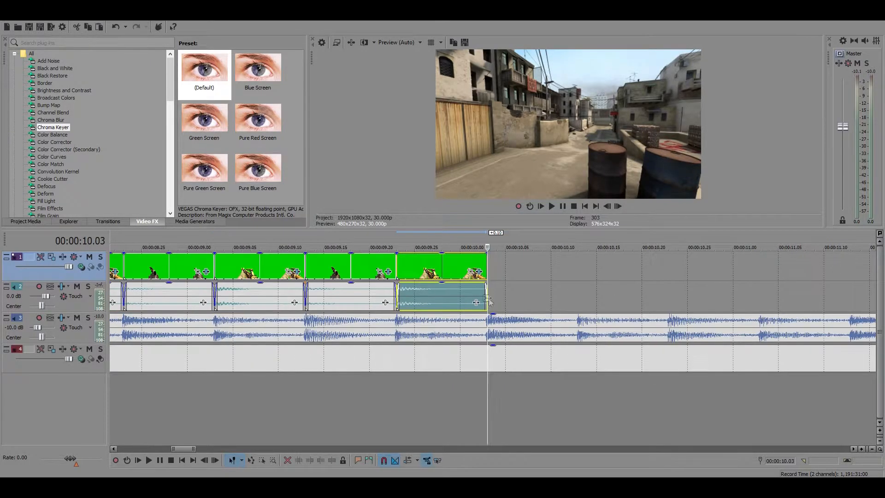
left_click_drag(487, 298, 487, 302)
scroll(488, 303, "down", 3)
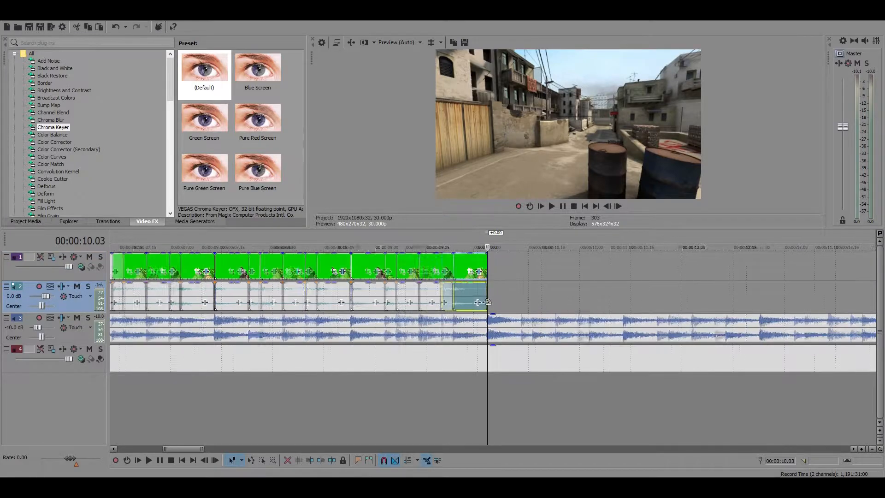
Append another USP copy at 00:00:10.03 and an M4A1 copy right after it, extending the gun sequence to 00:00:10.23
left_click(443, 267)
key("ctrl+c")
left_click(490, 267)
key("ctrl+v")
key("ctrl+z")
scroll(520, 296, "up", 4)
left_click(488, 266)
key("ctrl+v")
scroll(553, 303, "up", 5)
scroll(469, 323, "down", 4)
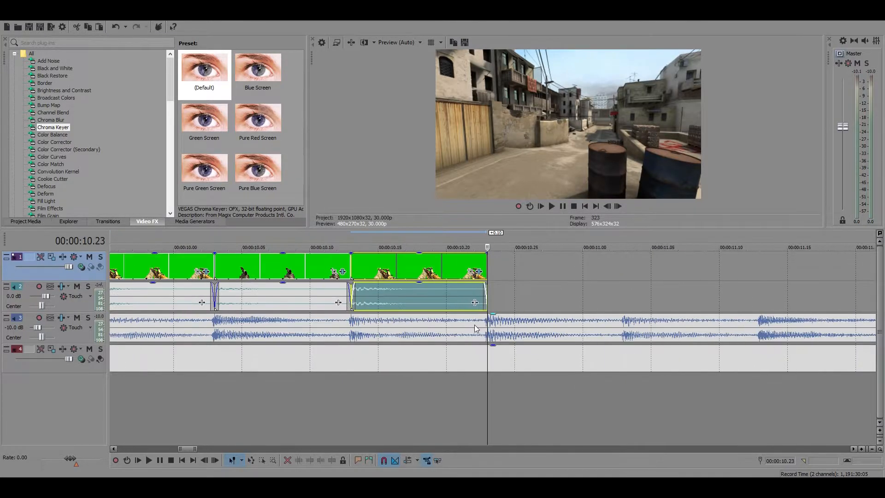
Append a USP copy at 00:00:10.23, check its start against the music beat, and play on from there
scroll(488, 319, "down", 1)
left_click(348, 267)
left_click(488, 272)
left_click(488, 322)
scroll(489, 318, "up", 4)
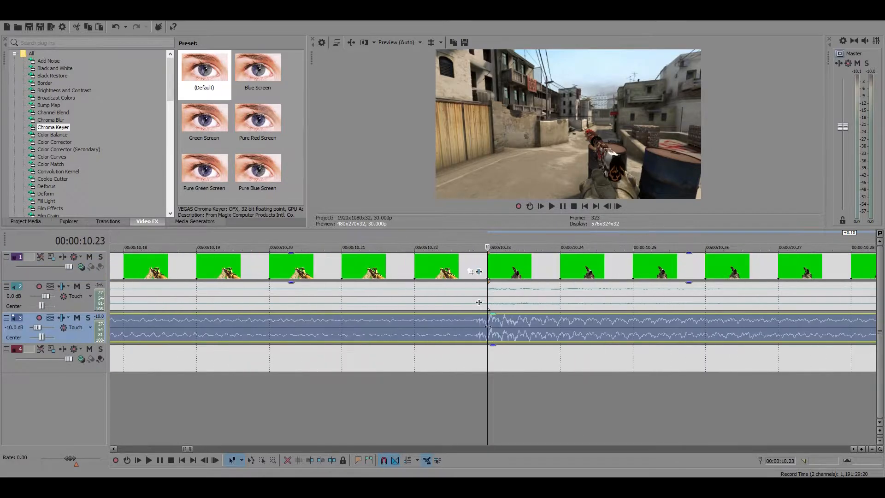
scroll(489, 317, "down", 7)
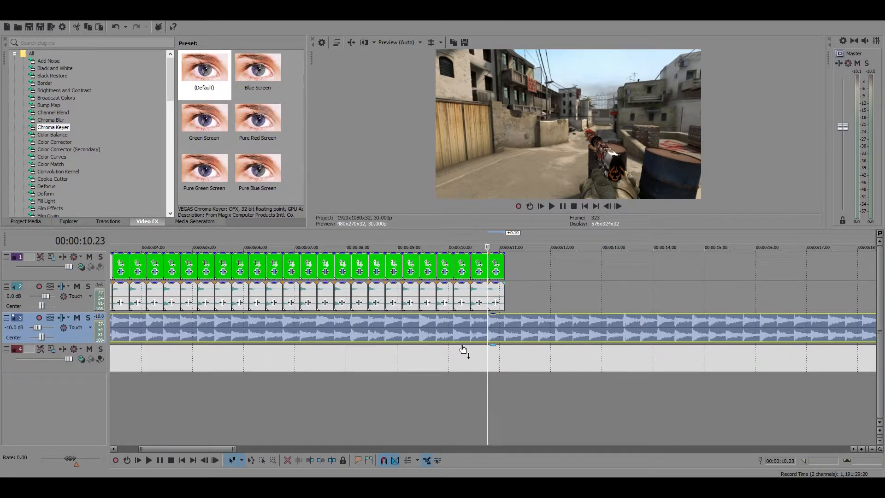
scroll(501, 328, "up", 1)
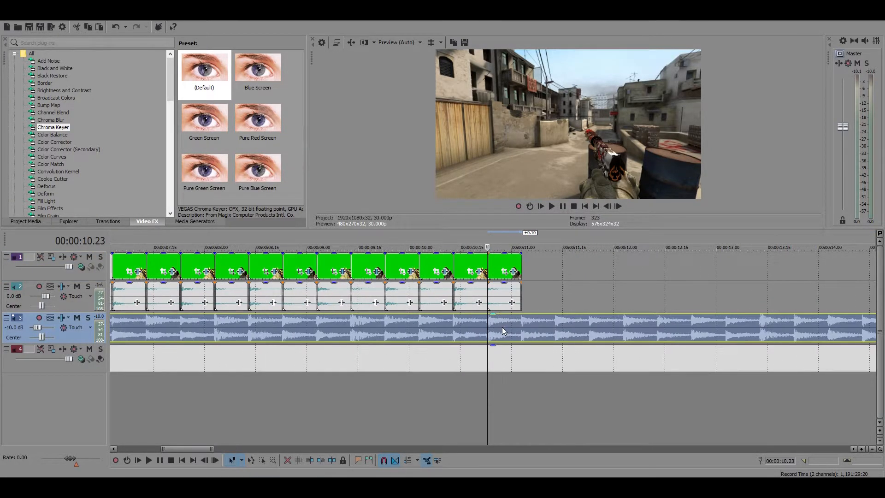
left_click(563, 207)
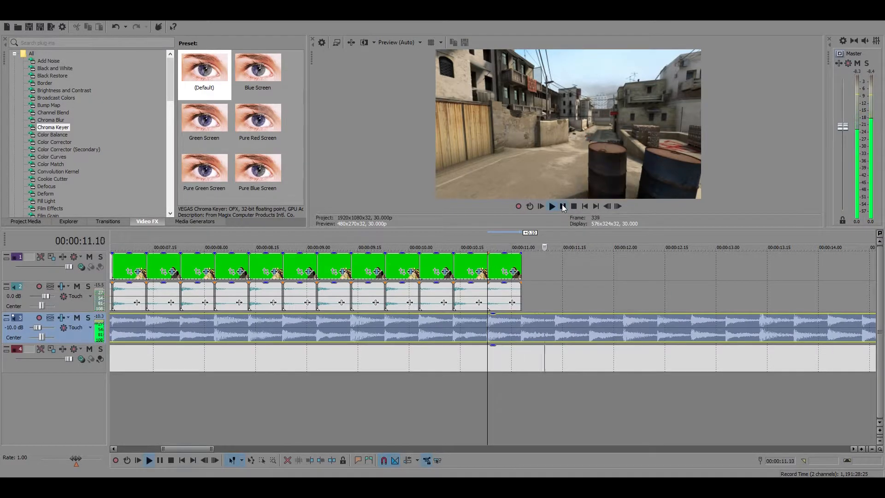
left_click(563, 207)
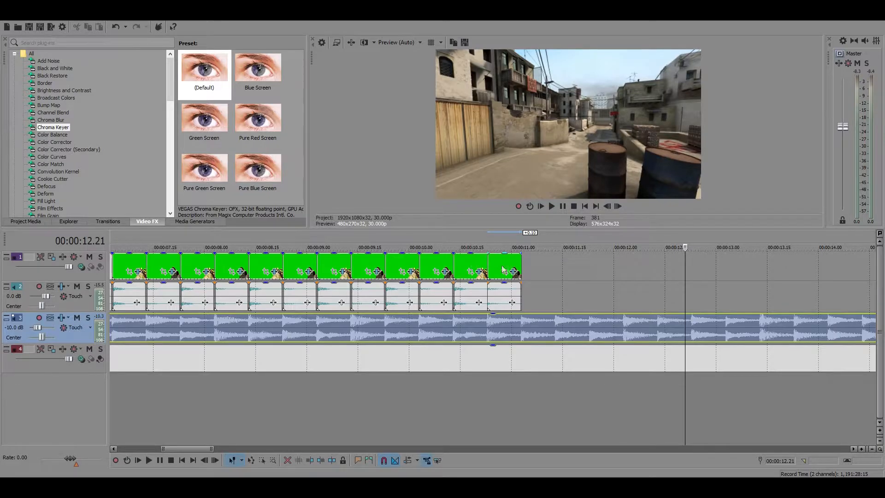
Try to extend the gun sequence to 00:00:16.03 by duplicating its last five seconds of clips at 00:00:11.03
left_click(475, 264)
scroll(524, 271, "down", 5)
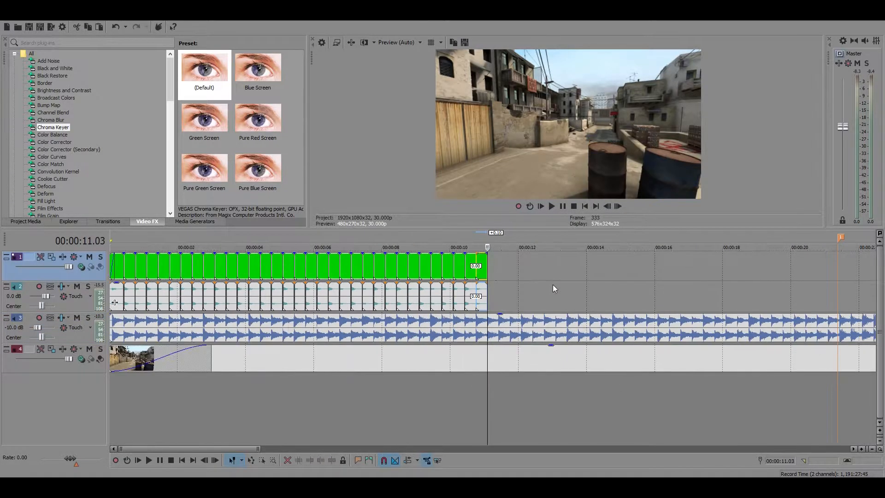
left_click_drag(510, 264, 317, 293)
left_click(530, 294)
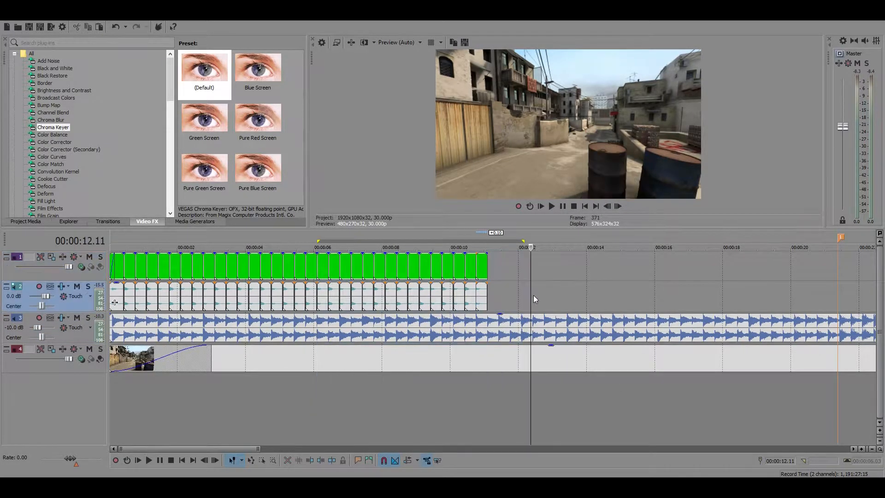
scroll(386, 279, "down", 5)
scroll(397, 284, "up", 3)
left_click(390, 270)
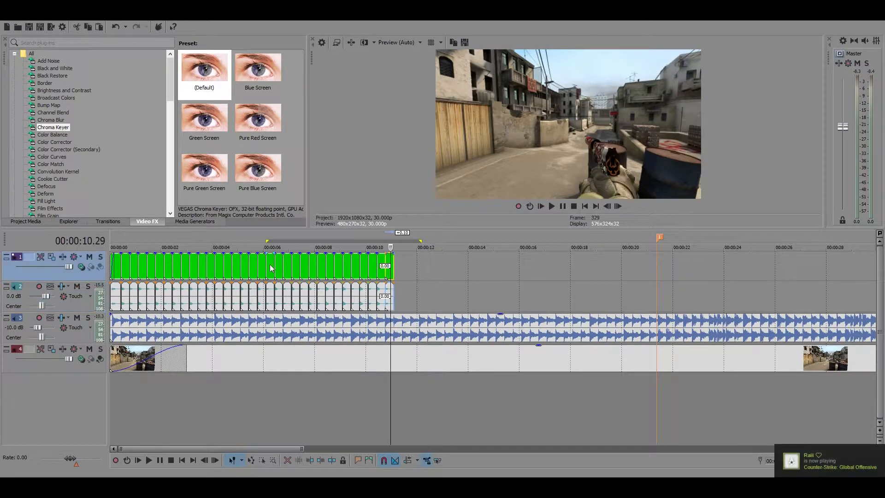
left_click_drag(407, 341, 539, 369)
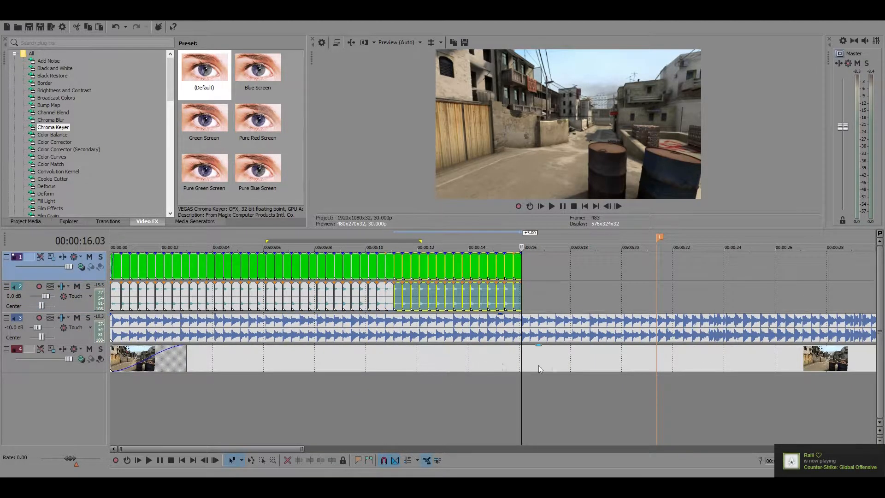
scroll(553, 364, "up", 5)
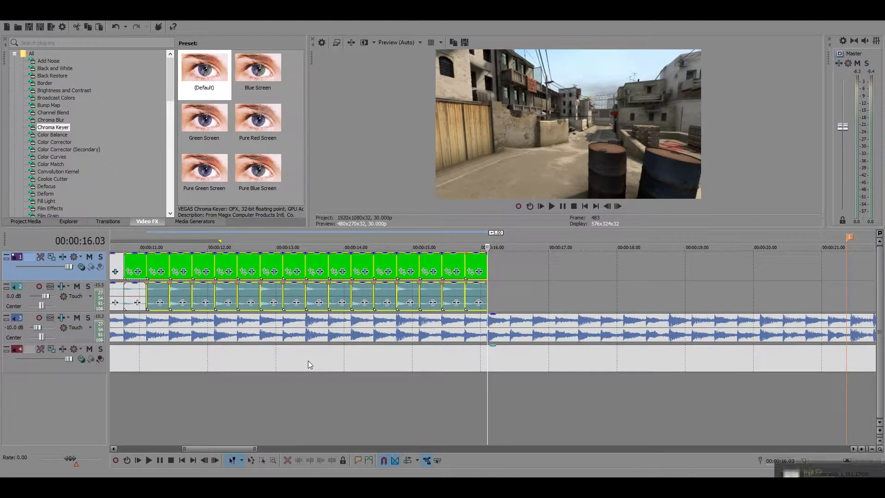
scroll(308, 361, "up", 5)
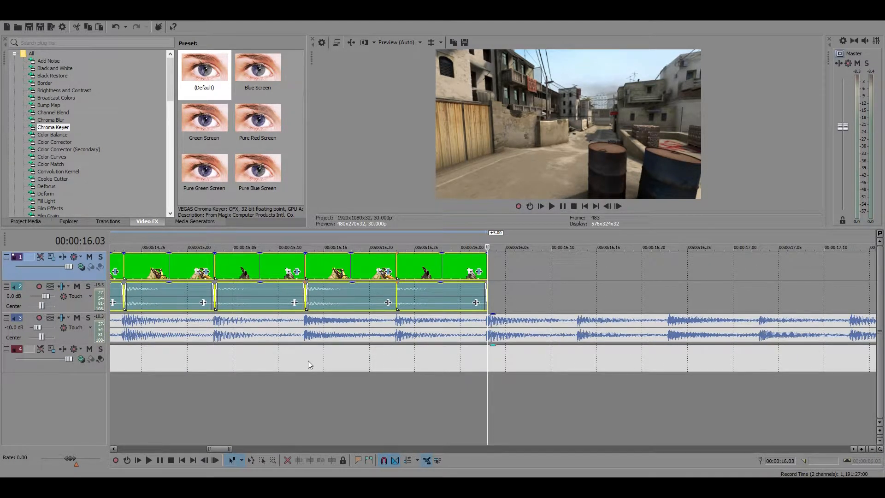
scroll(308, 361, "down", 8)
key("ctrl+z")
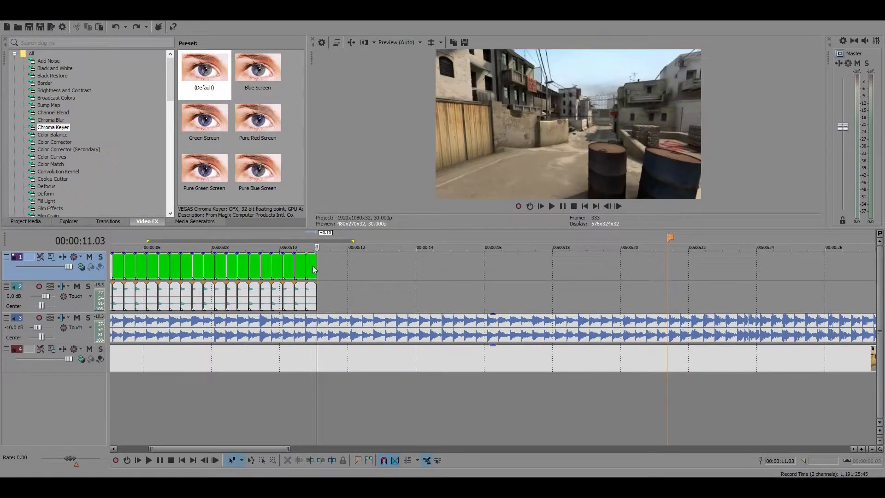
Duplicate the M4A1 clip at 00:00:11.03 and check its end at 00:00:11.13 against the music beat
scroll(314, 270, "up", 6)
left_click(284, 270)
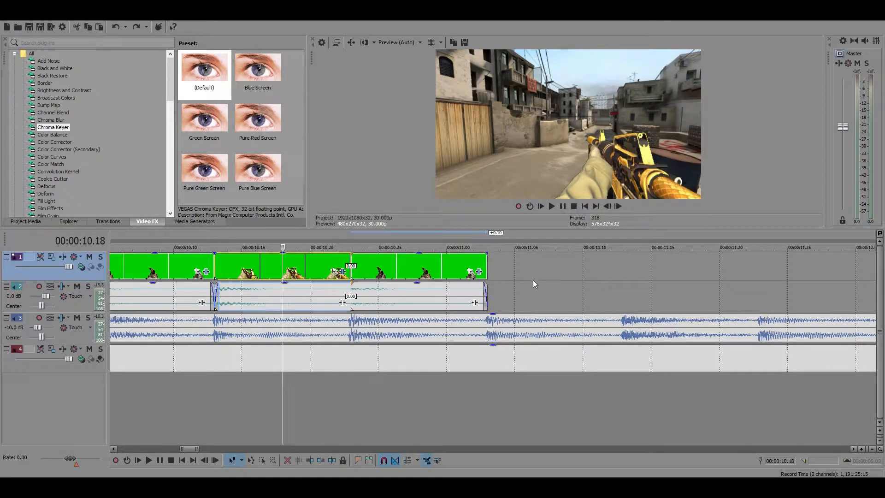
left_click(493, 262)
key("ctrl+v")
scroll(578, 322, "up", 6)
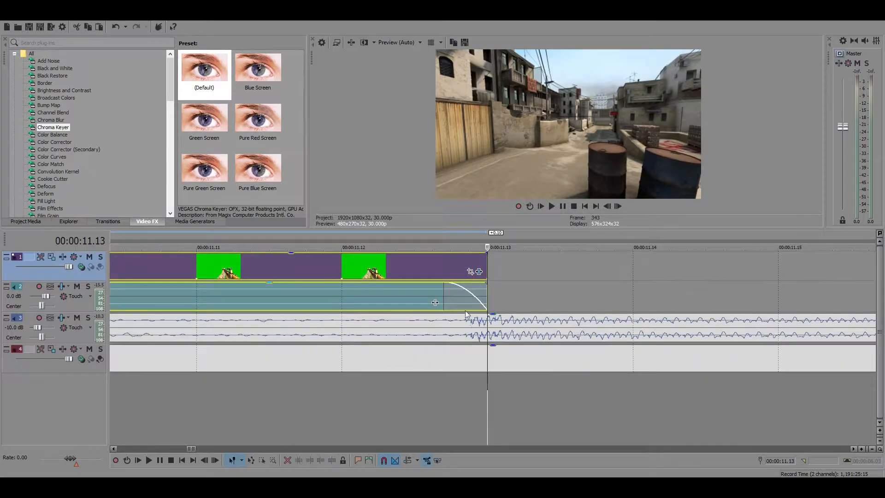
Append a copy of the USP clip at 00:00:11.13, at the end of the gun sequence
scroll(472, 325, "down", 4)
mouse_move(486, 301)
left_mouse_down()
mouse_move(462, 294)
mouse_move(472, 292)
left_mouse_up()
scroll(472, 292, "down", 4)
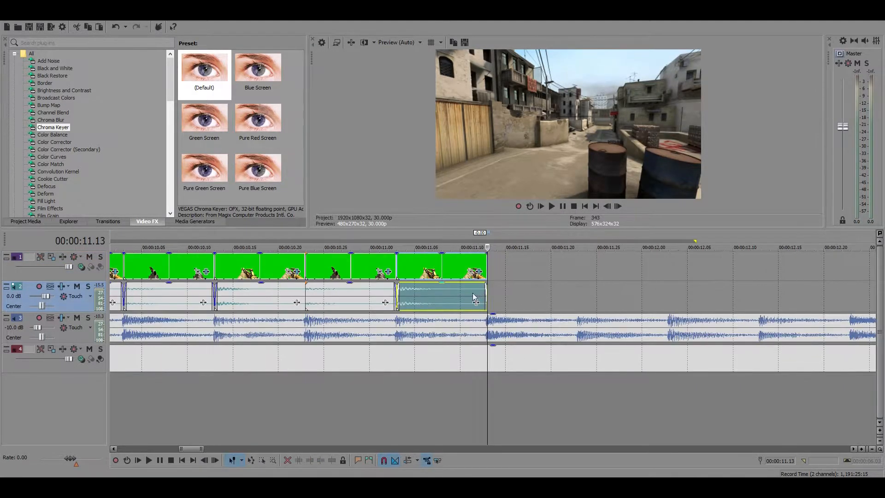
left_click(341, 292)
key("ctrl+c")
left_click(489, 295)
key("ctrl+v")
Append an M4A1 copy at 00:00:11.23, extending the gun sequence to 00:00:12.03, and check its end against the music beat
scroll(578, 317, "up", 4)
scroll(577, 317, "down", 8)
scroll(412, 308, "up", 4)
left_click(409, 293)
key("ctrl+c")
left_click(486, 297)
key("ctrl+v")
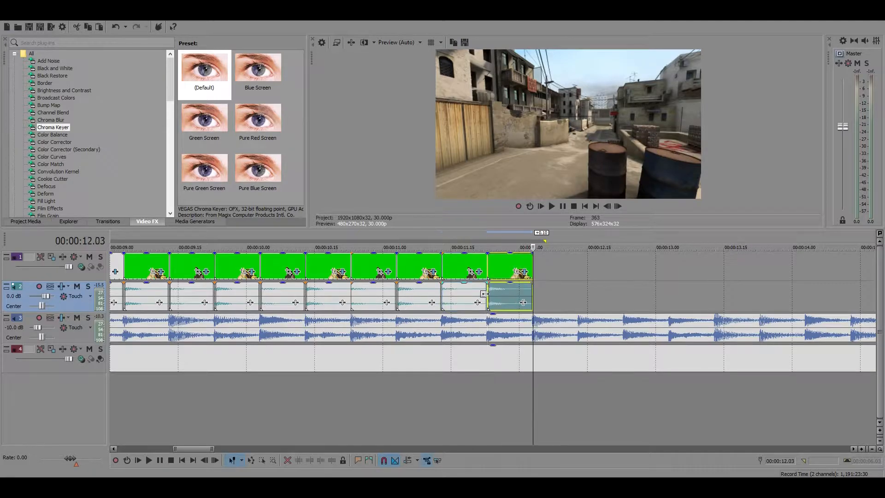
scroll(539, 376, "up", 8)
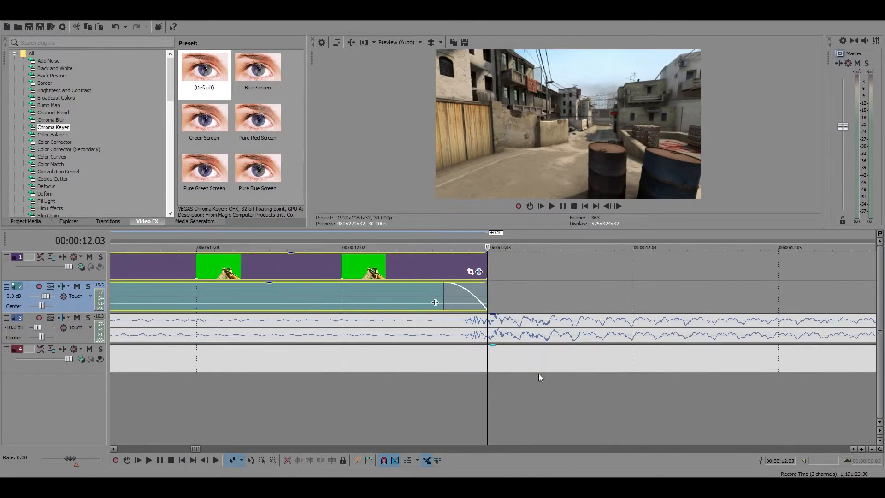
scroll(538, 374, "down", 12)
scroll(421, 283, "up", 6)
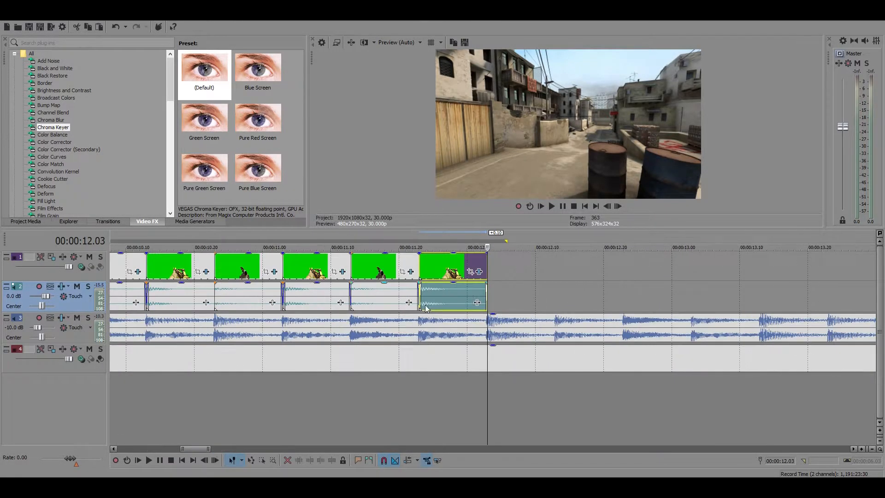
left_click(487, 293)
scroll(494, 304, "down", 3)
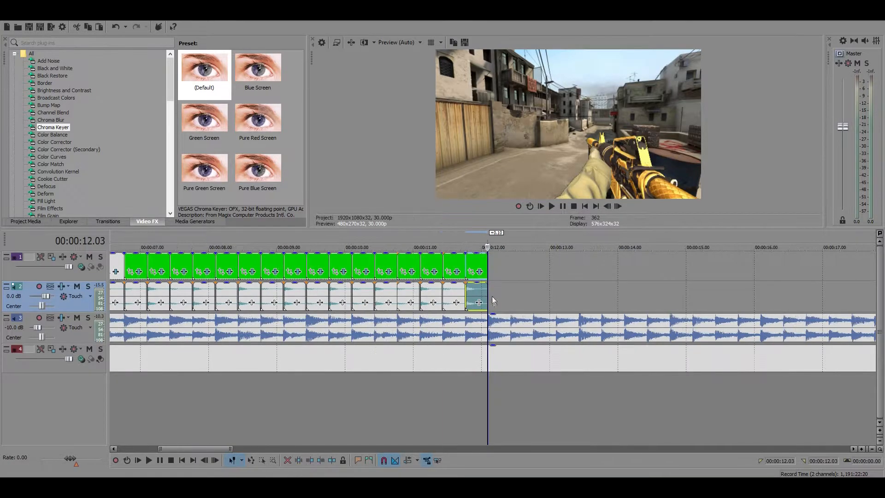
left_click(486, 266)
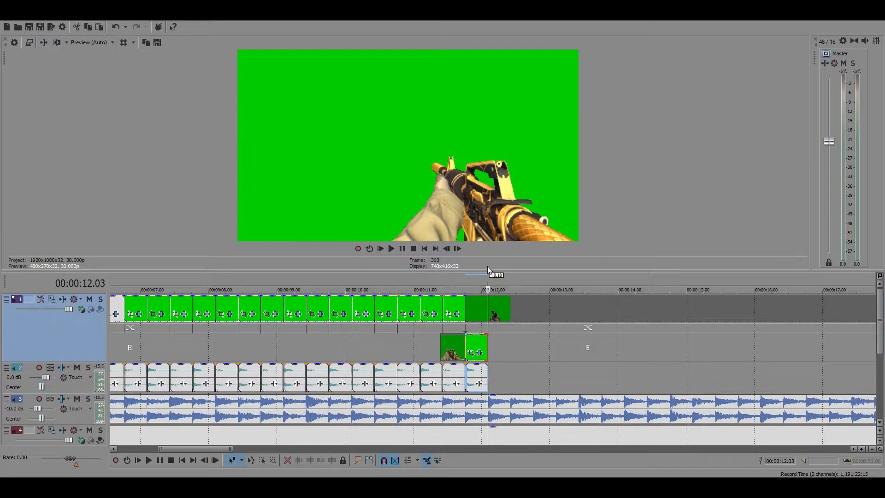
scroll(503, 328, "down", 5)
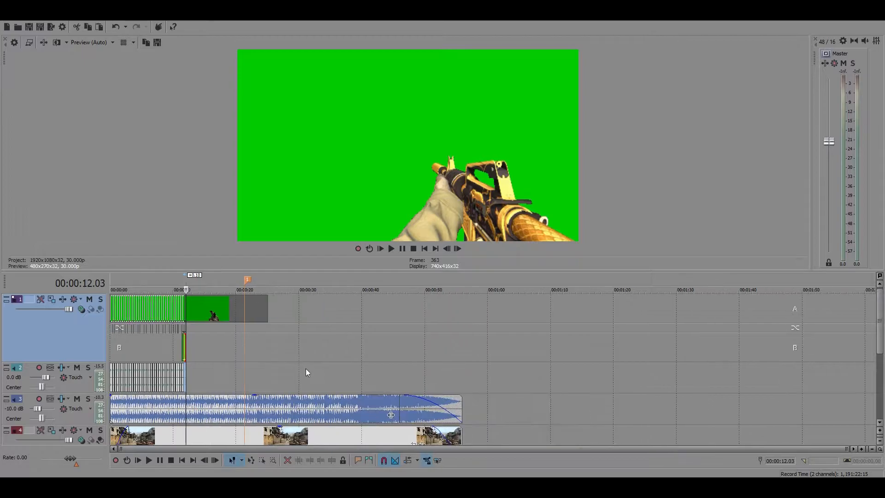
scroll(233, 347, "up", 3)
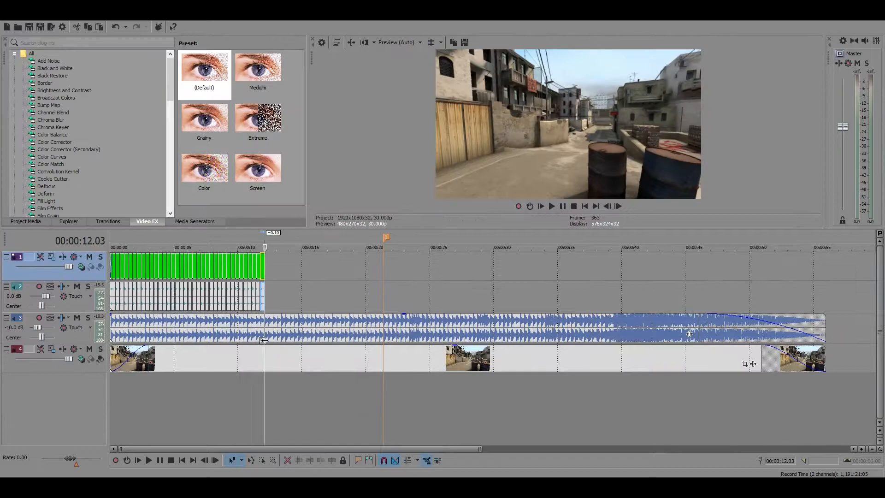
Compare the end of the last M4A1 clip at 00:00:12.03 with the beat in the music waveform
scroll(257, 280, "up", 3)
scroll(500, 248, "up", 3)
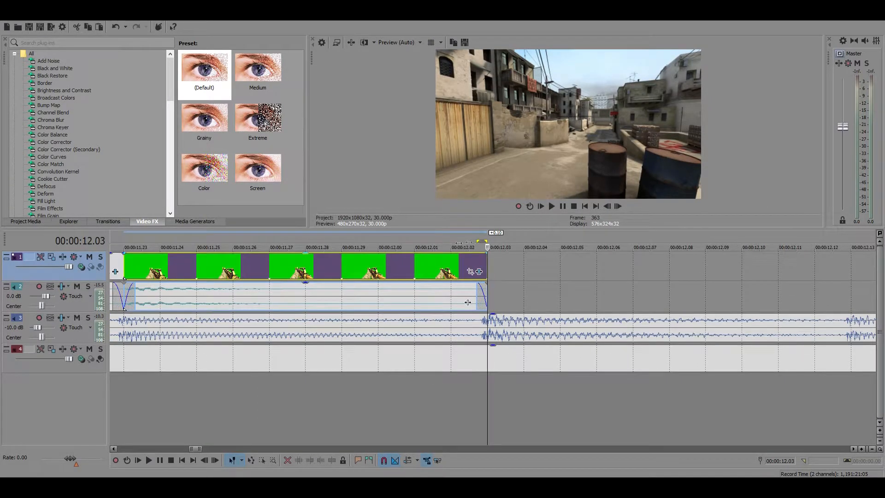
scroll(325, 284, "down", 5)
scroll(364, 267, "down", 2)
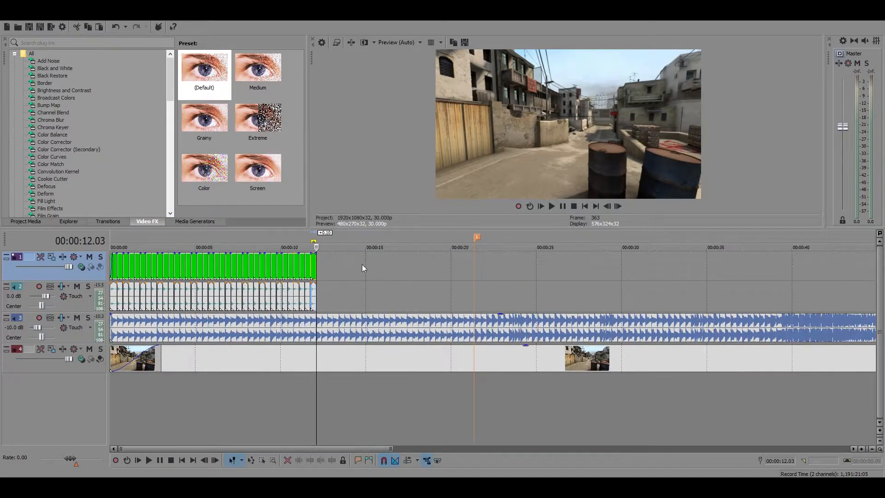
Return the loop region to the timeline's start and extend the alternating gun clips up to the marker near 00:00:21.13
left_click_drag(312, 240, 111, 240)
scroll(493, 333, "down", 3)
scroll(492, 333, "up", 5)
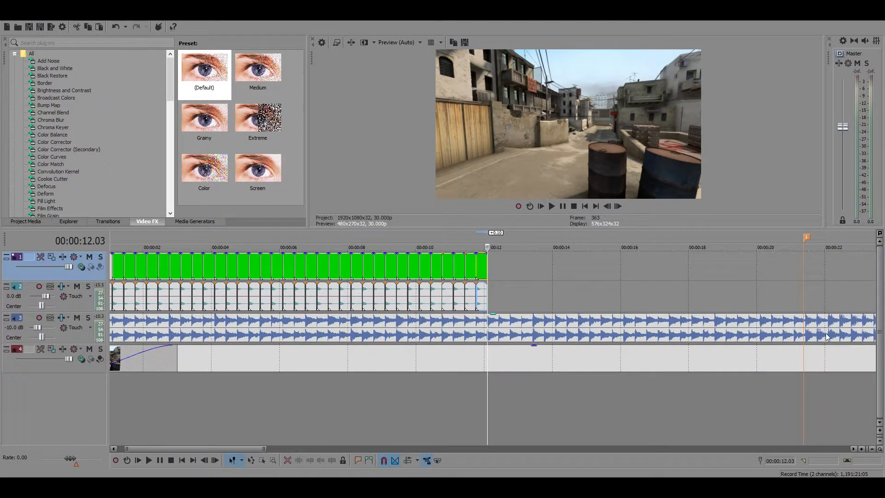
scroll(422, 289, "down", 2)
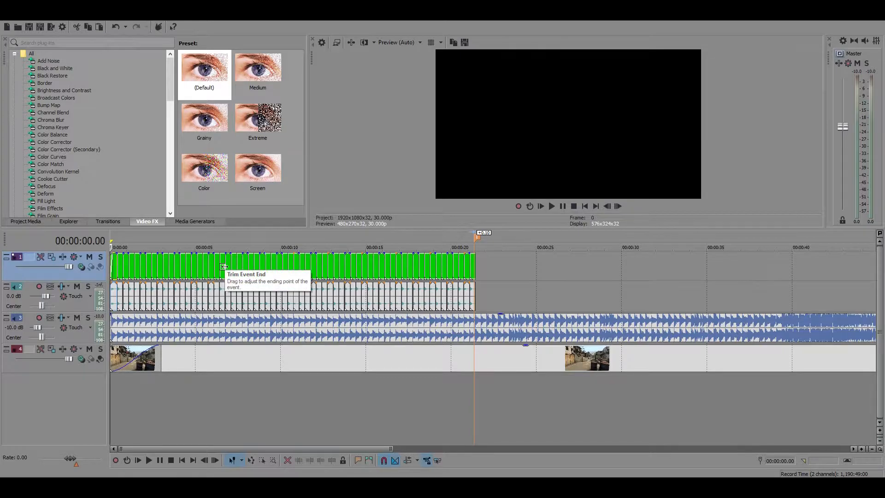
Delete the existing marker and insert a new one exactly at the end of the last gun clip, 00:00:21.13
right_click(477, 237)
left_click(494, 268)
left_click(473, 262)
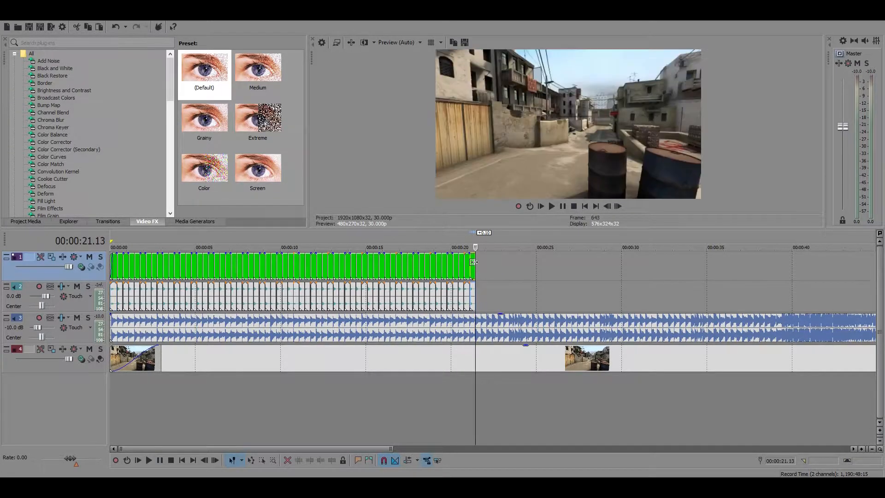
key("shift+End")
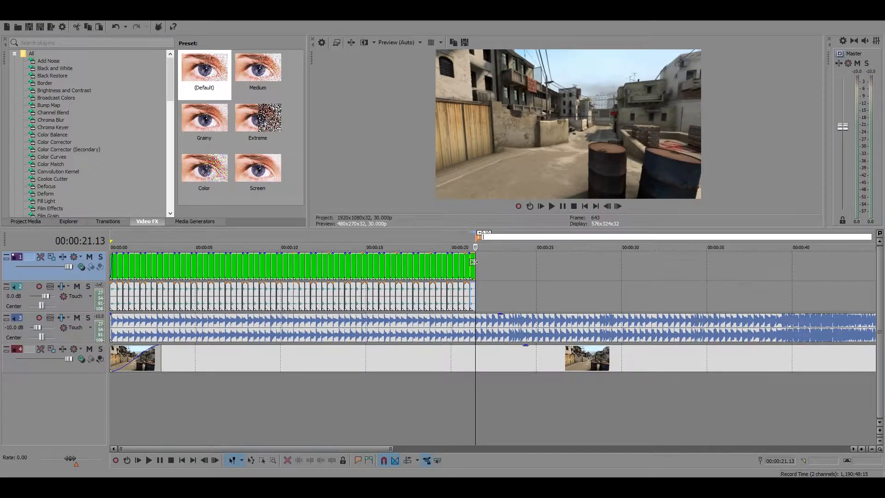
Inspect the beginning of the gun sequence and its end at the 00:00:21.13 marker
left_click(111, 259)
scroll(339, 263, "down", 3)
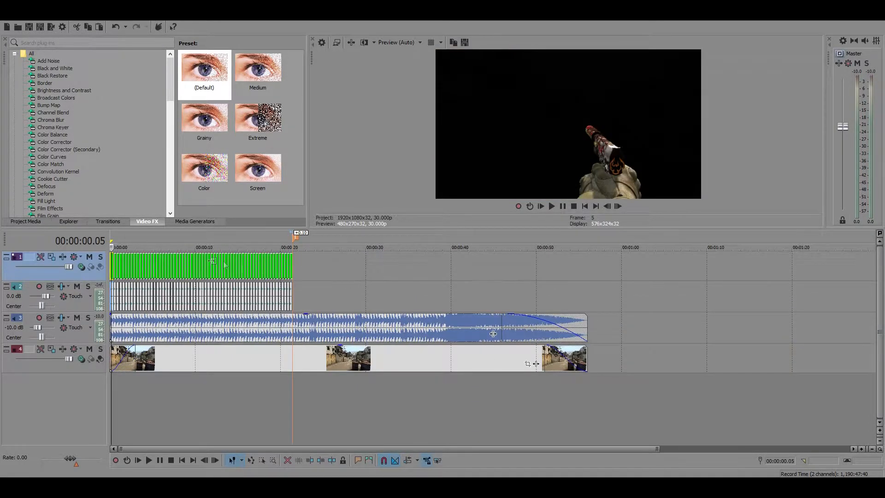
left_click(295, 262)
scroll(296, 262, "up", 5)
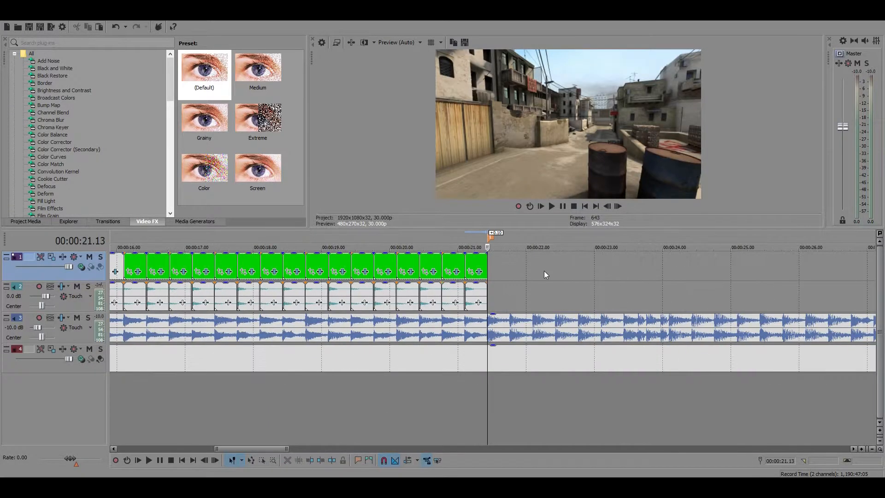
scroll(590, 291, "down", 5)
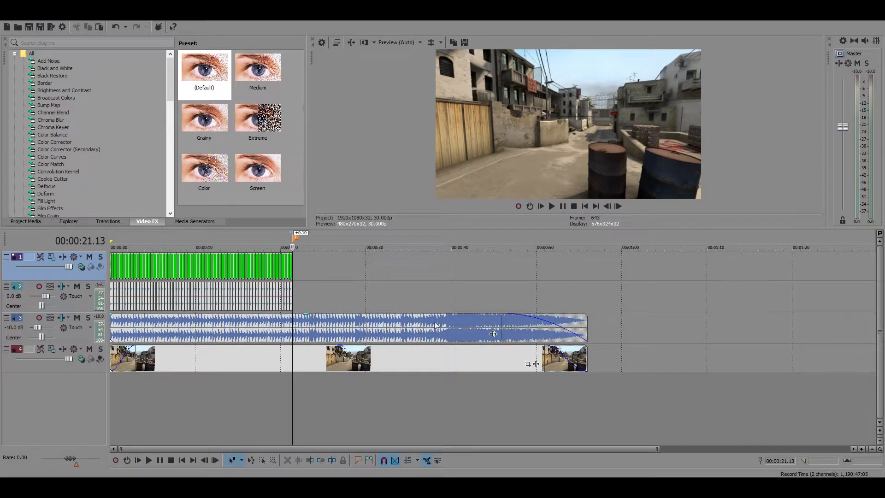
Play the gun sequence from its first clip up to the marker to review the sync, and pause there
left_click(112, 262)
scroll(267, 290, "up", 6)
scroll(498, 311, "down", 5)
key("space")
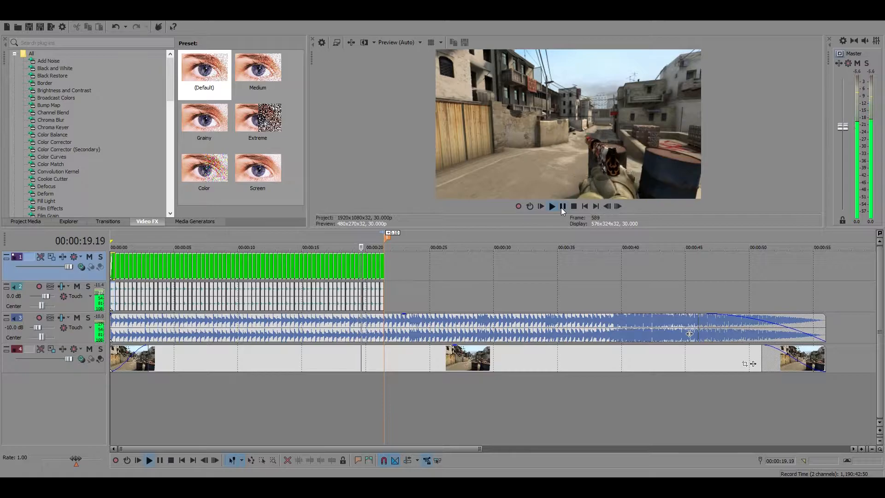
left_click(561, 208)
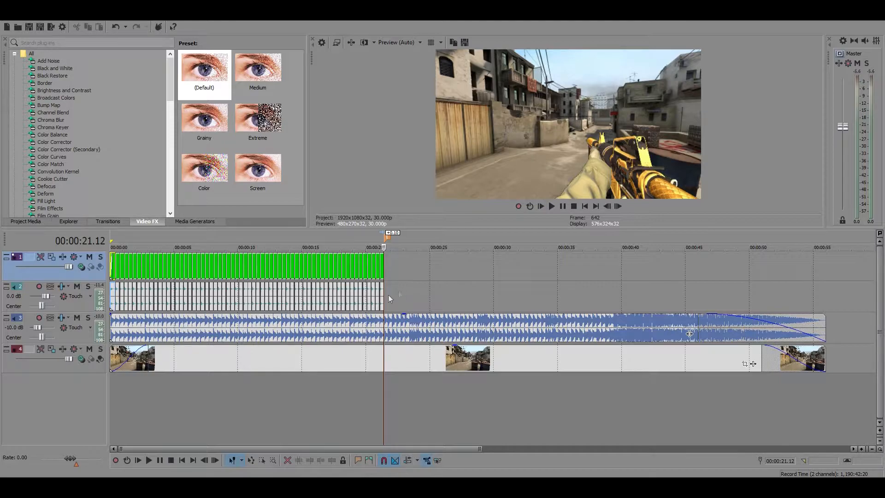
Examine the last gun clip's end at the 00:00:21.13 marker and briefly play the music from that point
scroll(343, 282, "up", 2)
scroll(344, 282, "down", 4)
scroll(343, 282, "up", 4)
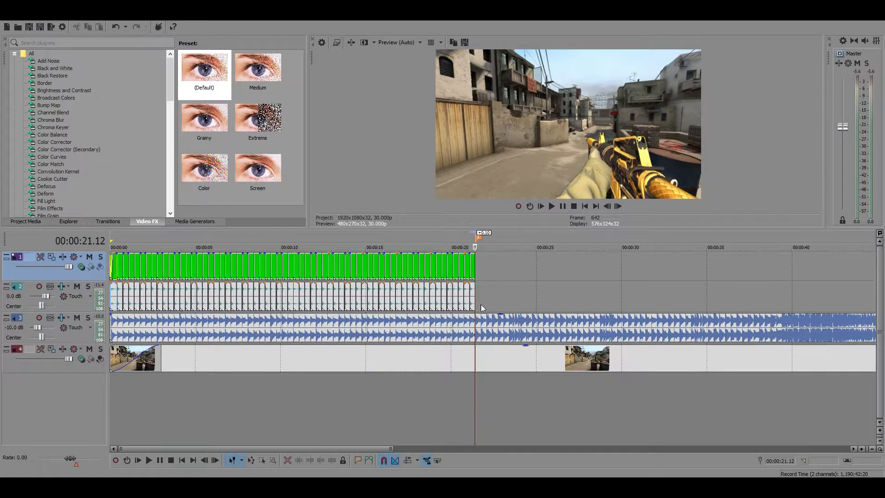
scroll(594, 308, "up", 6)
scroll(543, 286, "down", 8)
scroll(543, 283, "up", 6)
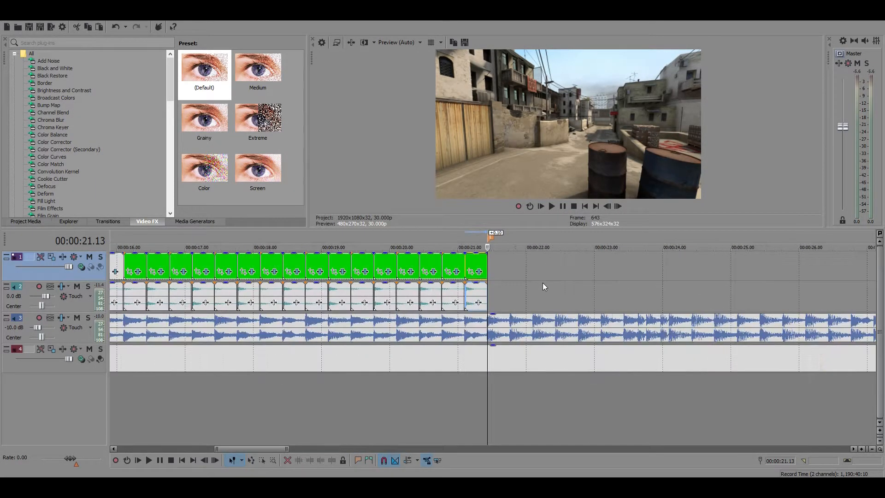
scroll(543, 283, "up", 2)
key("space")
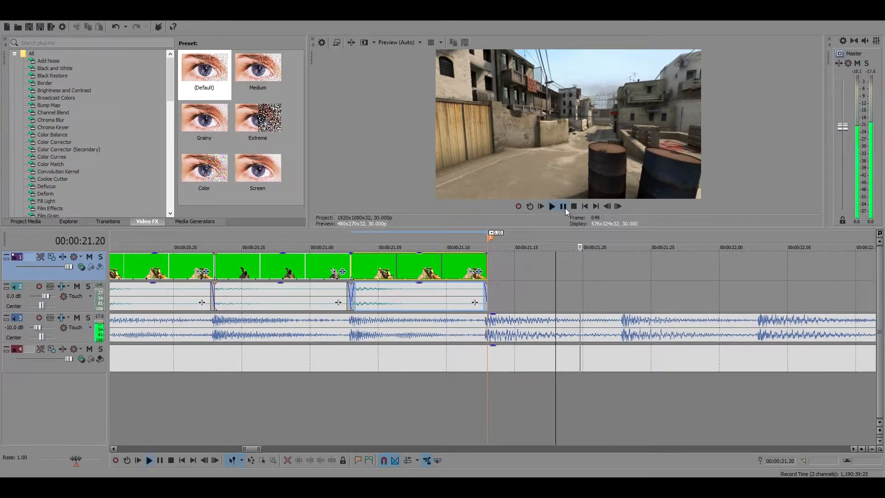
left_click(571, 206)
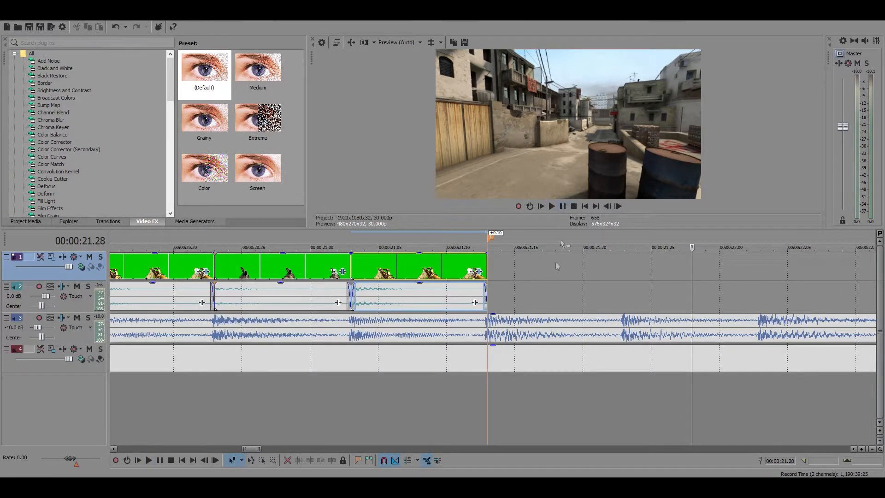
Step through the gun sequence from the timeline's start via 00:00:04.23 to its end at 00:00:21.13
scroll(476, 303, "down", 8)
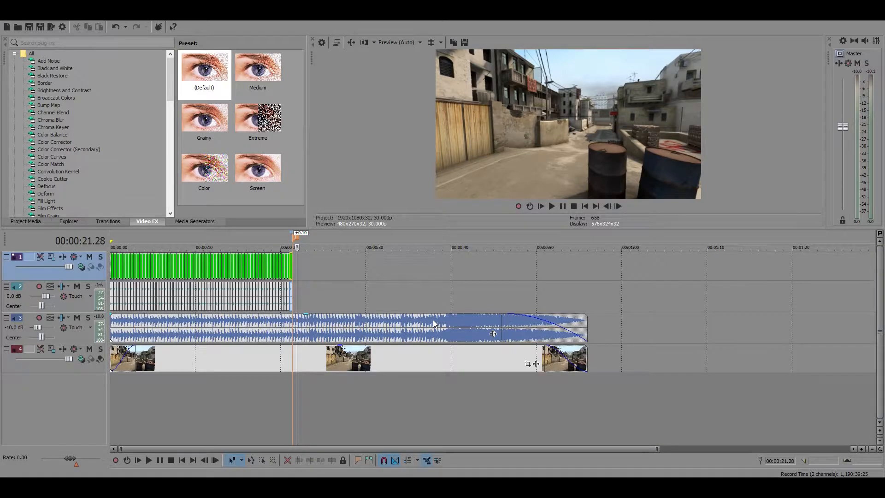
scroll(434, 323, "up", 3)
scroll(433, 323, "down", 1)
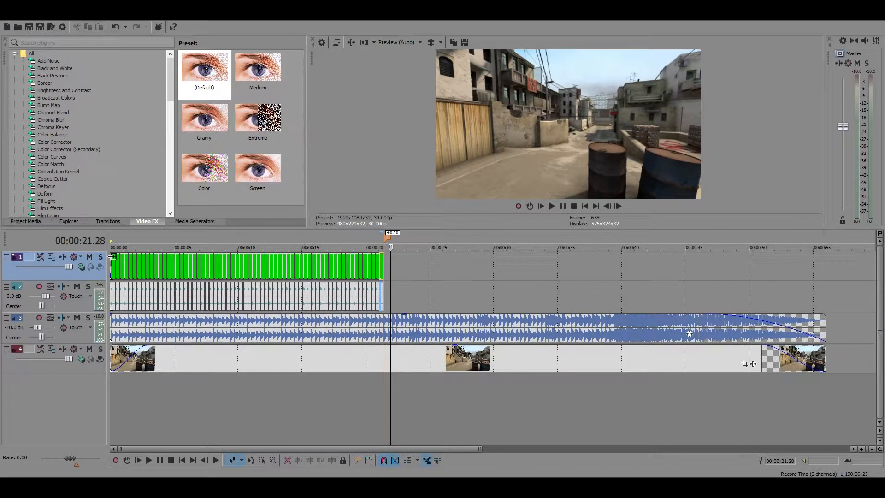
left_click(112, 256)
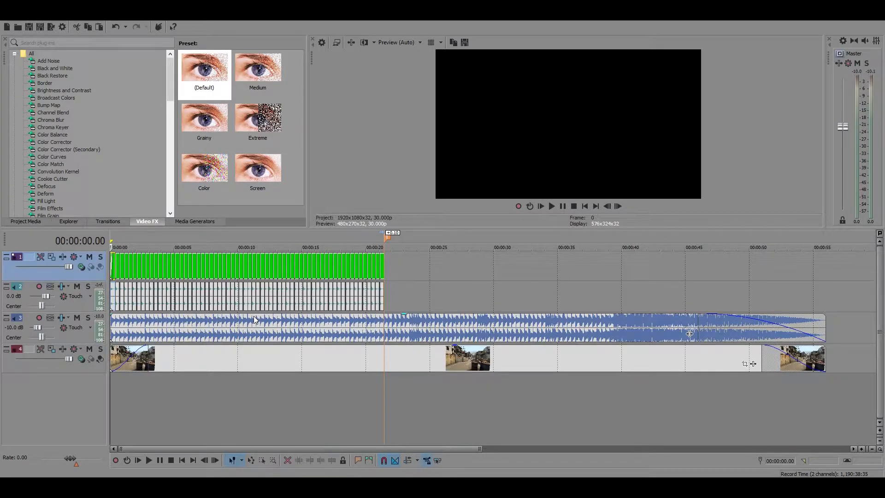
left_click(172, 298)
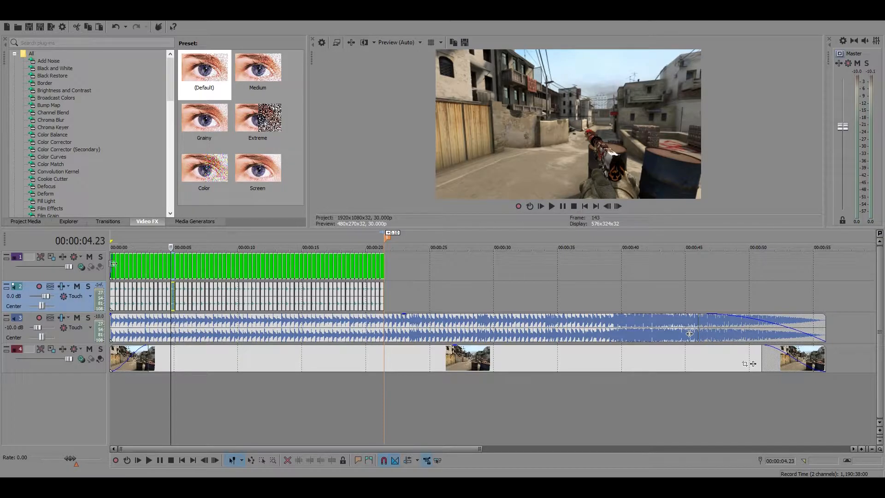
left_click(387, 270)
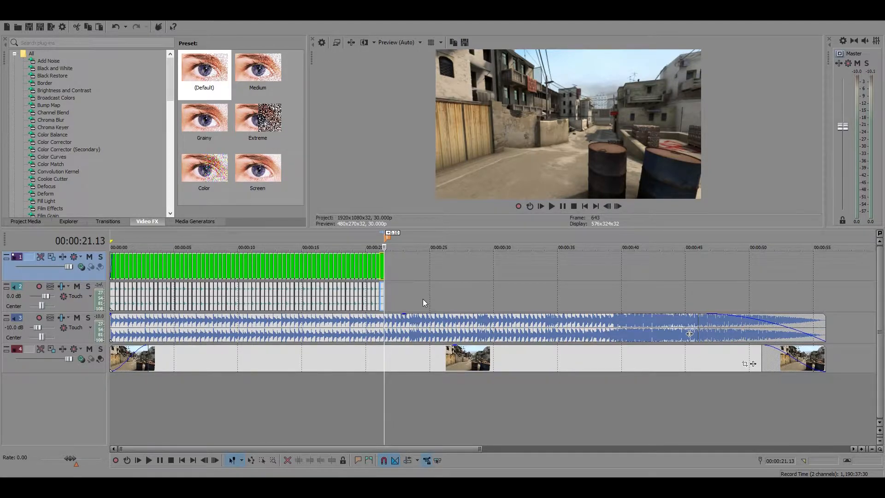
Insert a second marker at 00:00:39.13, where the music's waveform changes
scroll(209, 368, "down", 2)
scroll(245, 370, "up", 3)
scroll(284, 376, "up", 2)
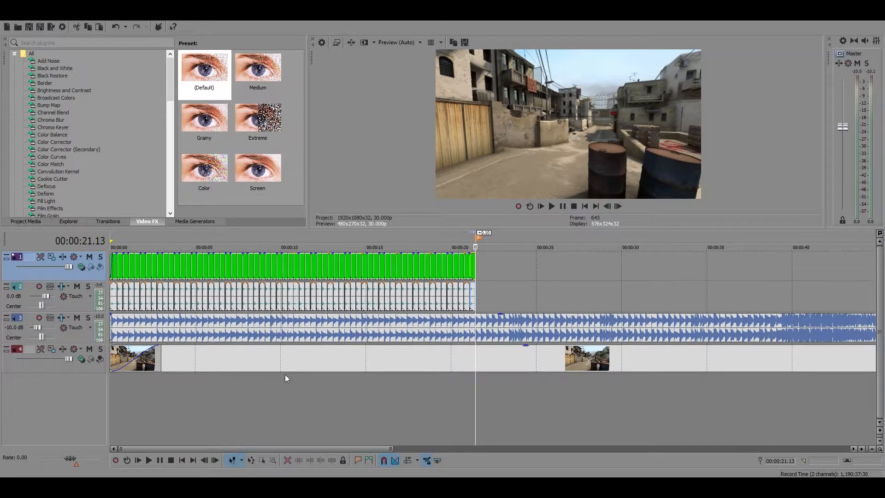
scroll(284, 374, "down", 2)
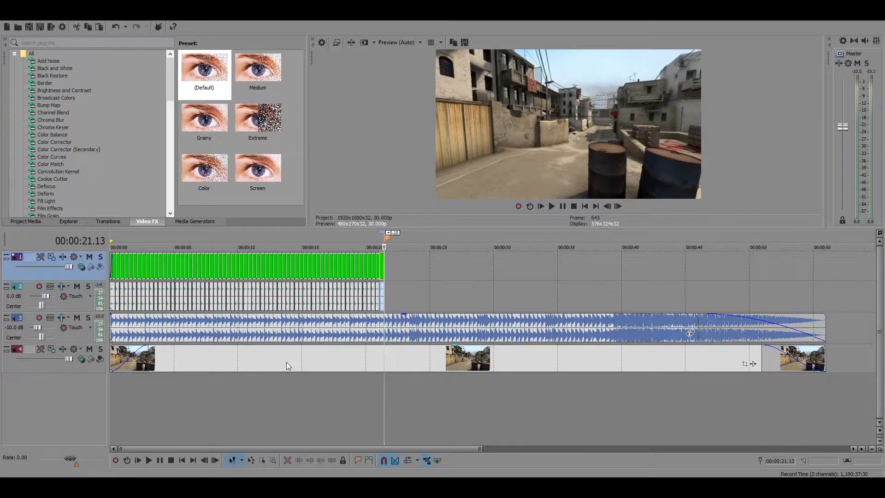
scroll(429, 384, "up", 1)
scroll(430, 380, "down", 3)
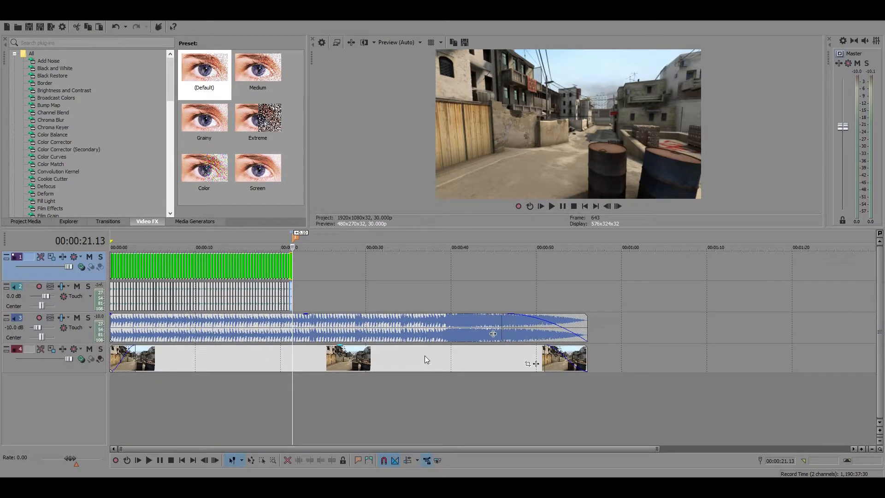
left_click(446, 324)
scroll(446, 324, "up", 8)
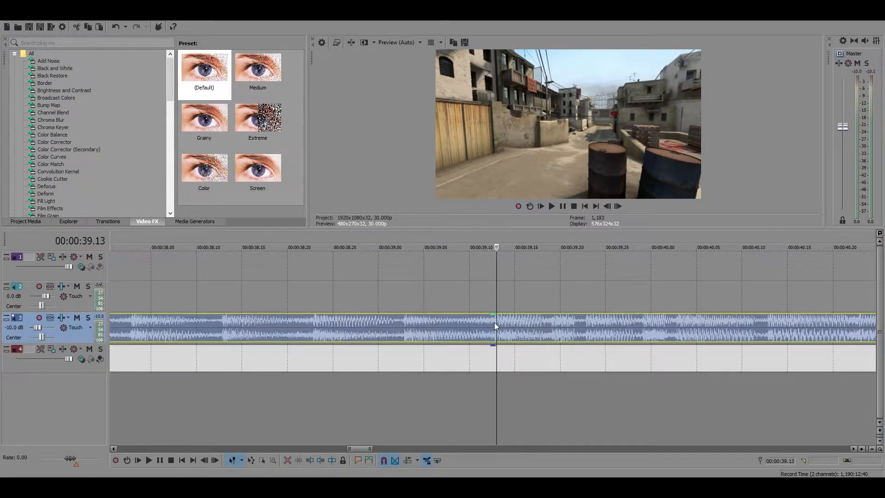
scroll(494, 322, "down", 8)
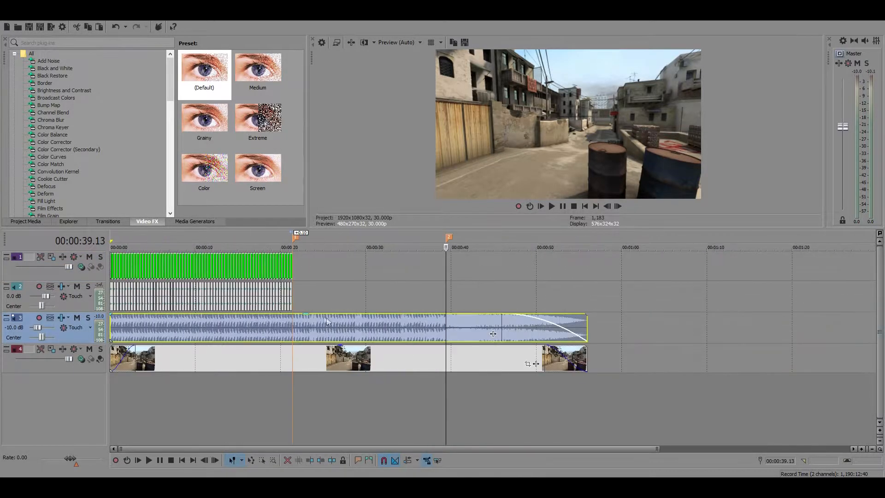
Play the music from the end of the gun sequence at 00:00:21.13 past the second marker
left_click(295, 264)
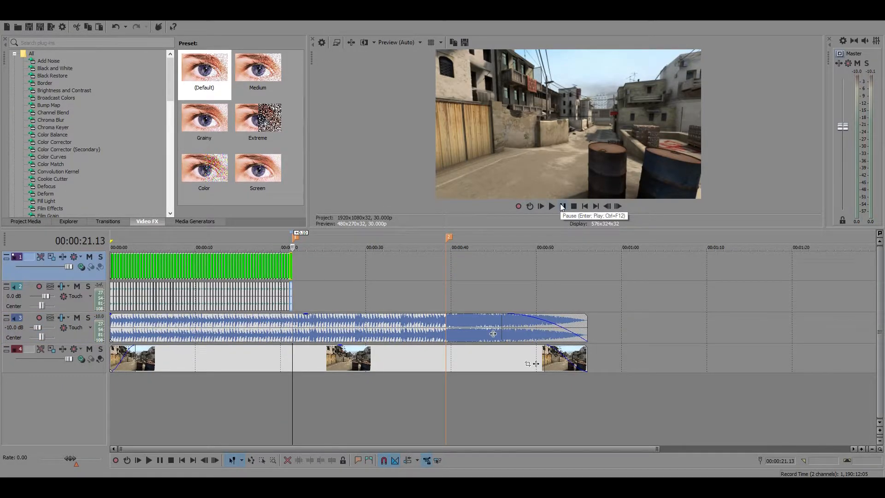
left_click(562, 207)
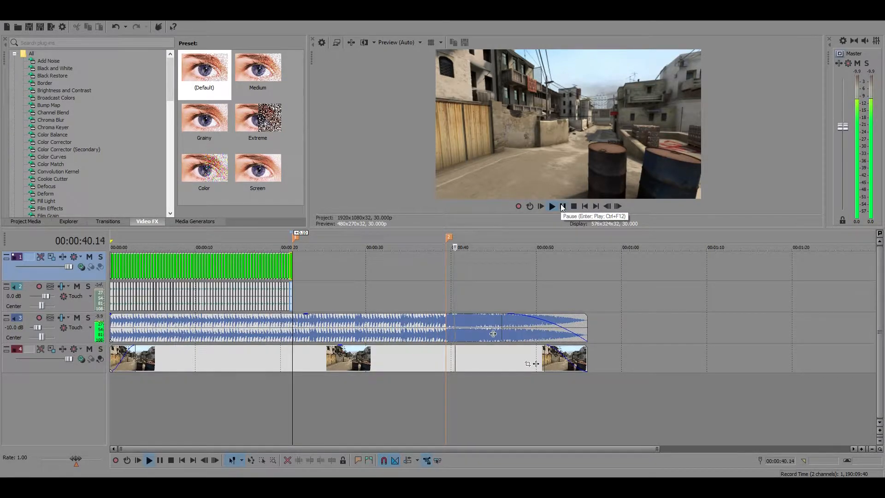
Stop the playback and move the second marker to 00:00:42.12 on the music's waveform
scroll(576, 271, "up", 3)
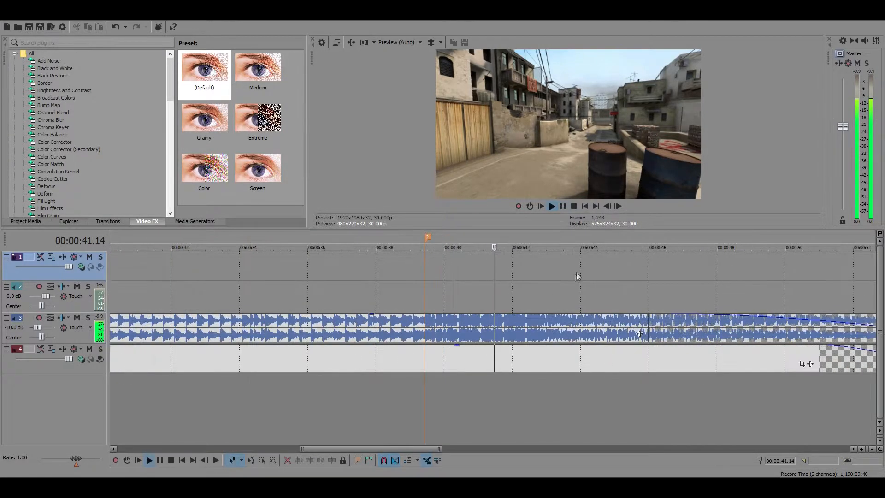
left_click(563, 206)
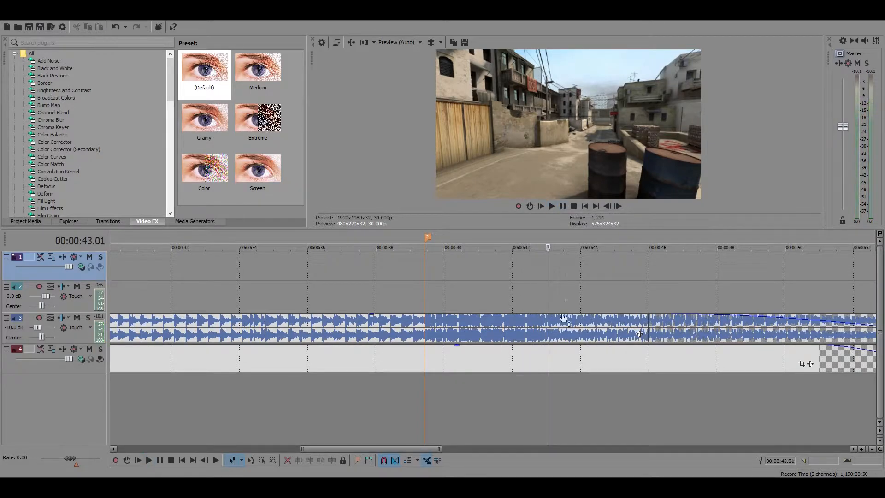
left_click(528, 322)
left_click_drag(428, 237, 529, 243)
scroll(399, 276, "down", 4)
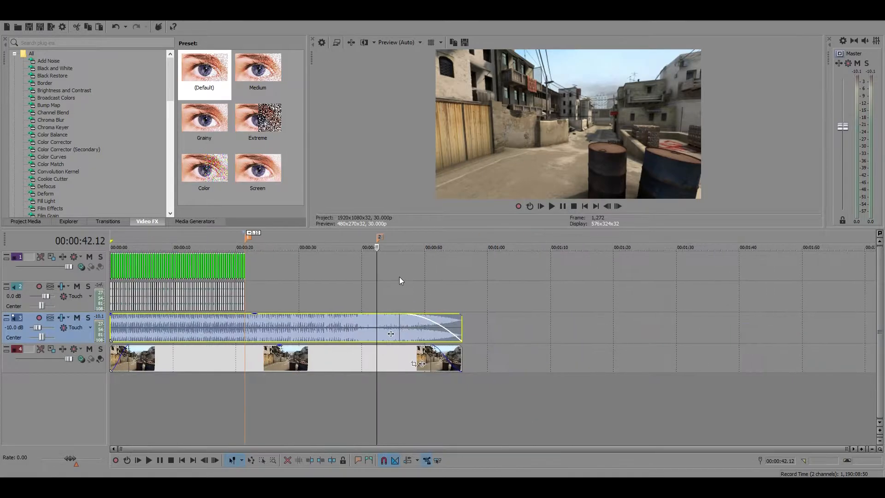
Compare the gun sequence's end at 00:00:21.13 with the music at the second marker, 00:00:42.12
left_click(246, 261)
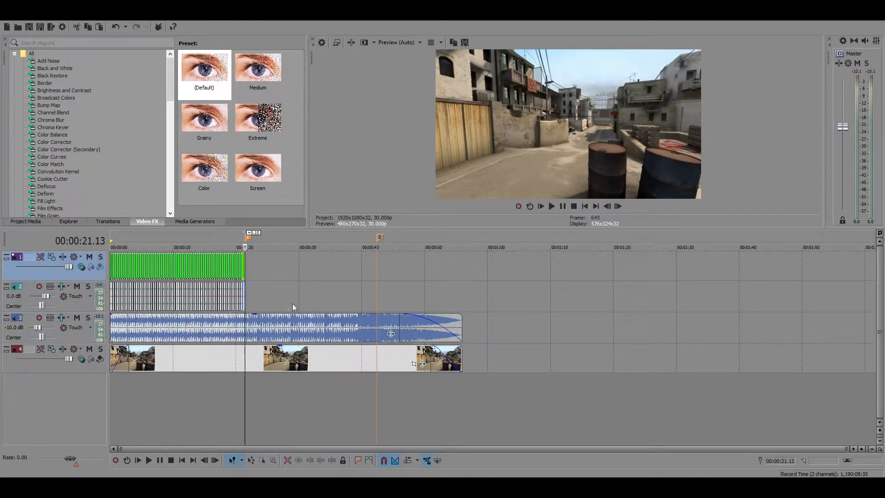
left_click(375, 322)
scroll(587, 352, "up", 4)
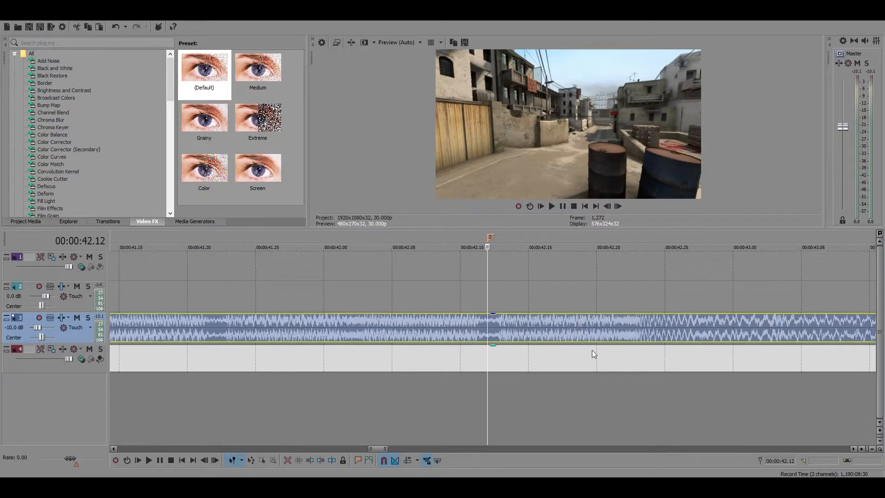
scroll(493, 332, "down", 4)
Inspect the waveform around the gun sequence's end and play the music from 00:00:21.13 to about 00:00:24.09
left_click(247, 261)
scroll(585, 345, "up", 4)
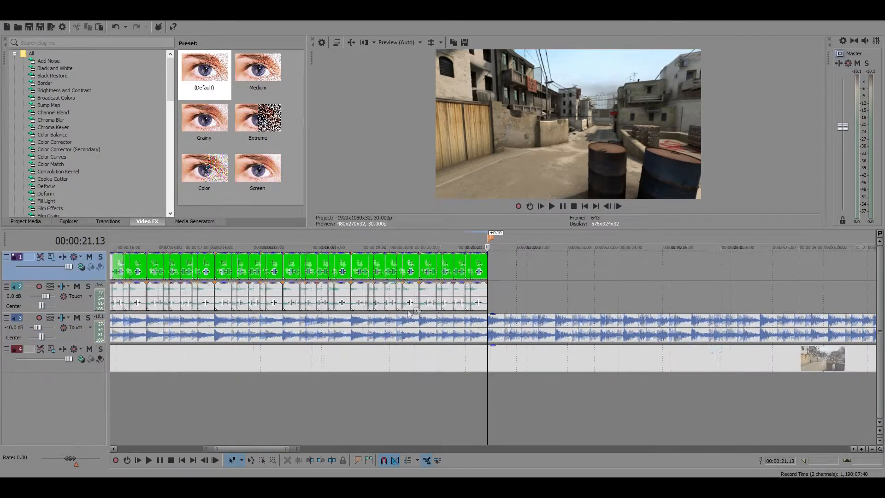
scroll(585, 345, "down", 4)
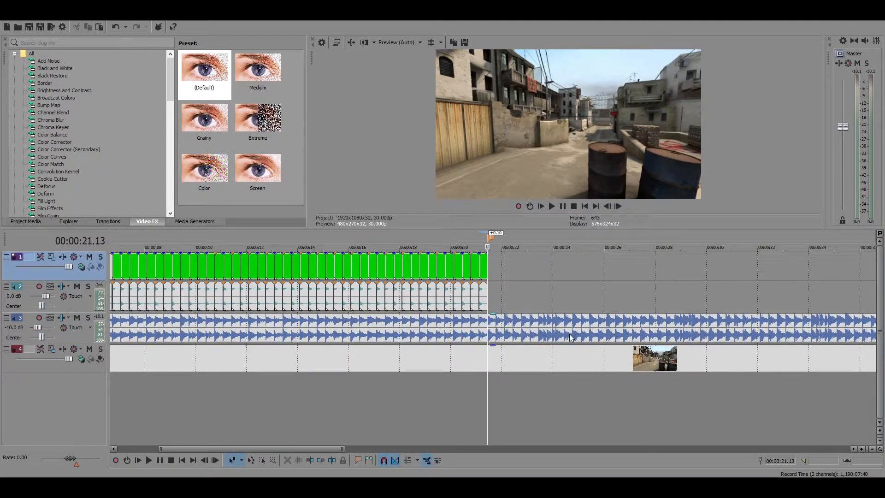
scroll(569, 334, "up", 3)
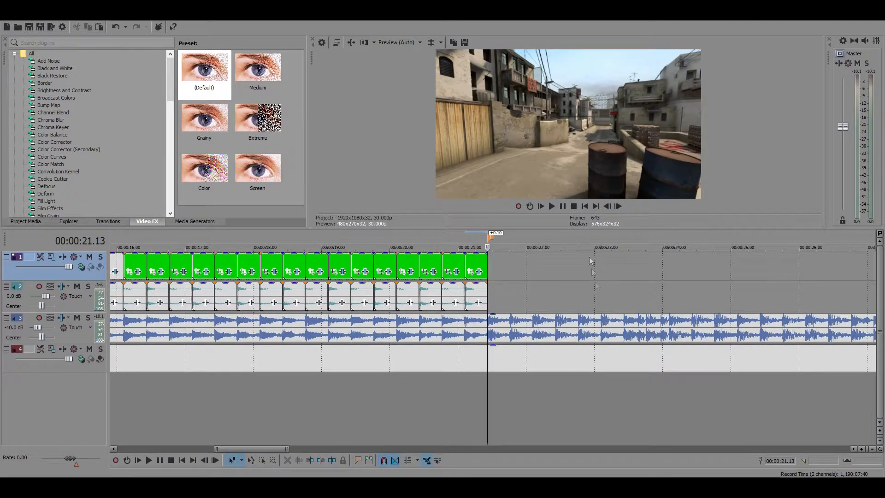
left_click(566, 205)
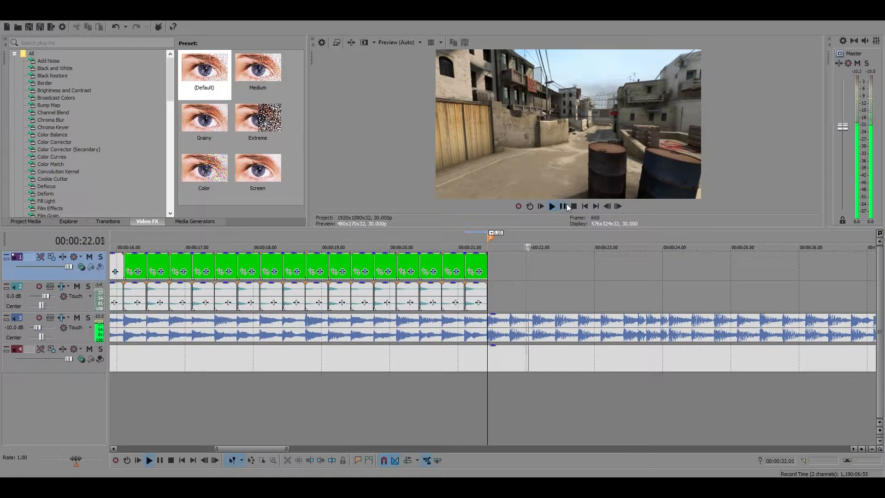
left_click(566, 204)
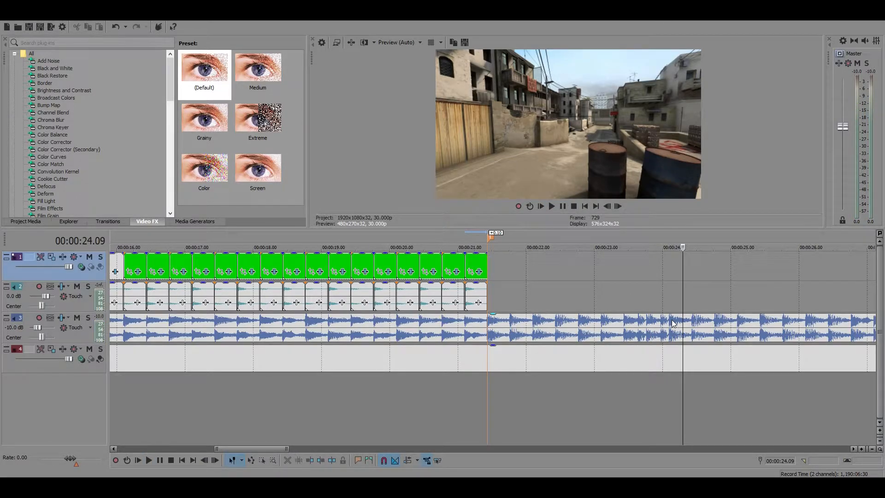
Play the last gun clips from 00:00:19.13 into the music that follows them, stopping at about 00:00:23.04
left_click(621, 325)
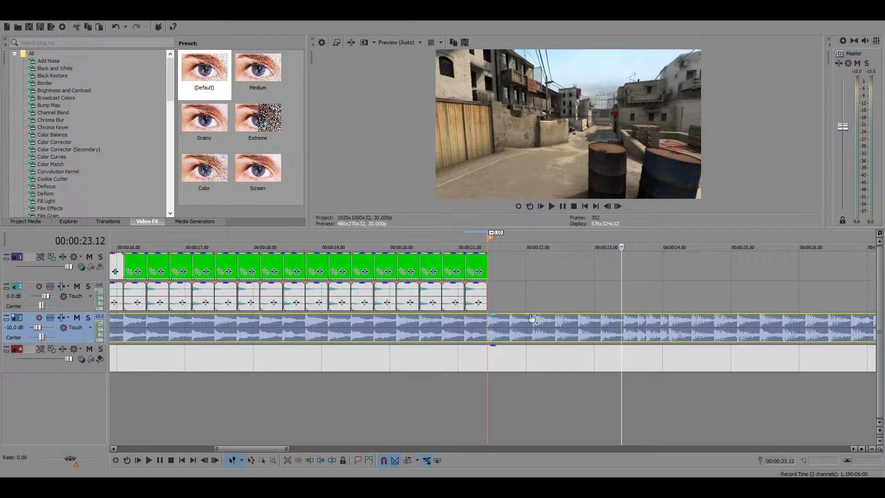
left_click(348, 295)
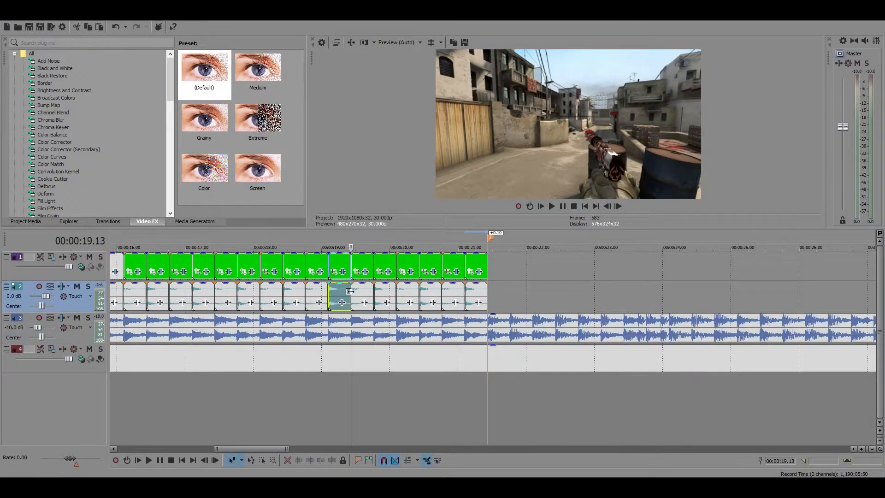
left_click(565, 206)
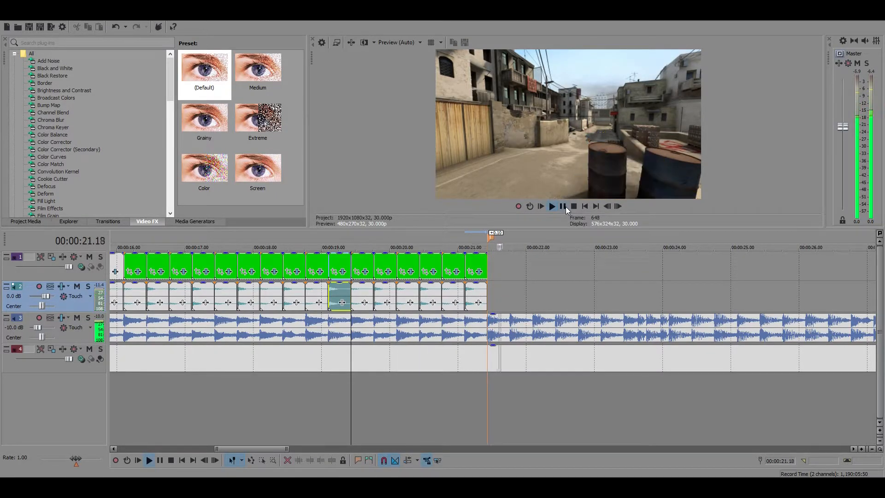
left_click(565, 207)
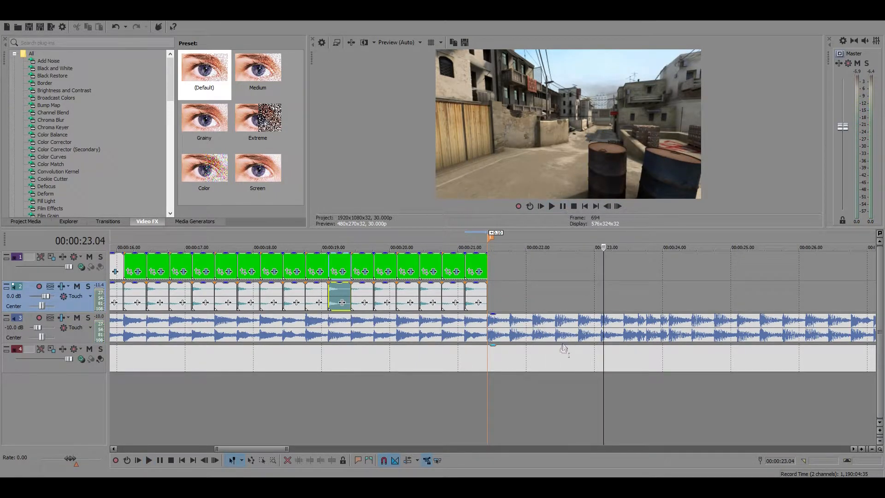
Replay the music from the last gun clip's end at 00:00:21.13 to about 00:00:23.06
left_click(487, 295)
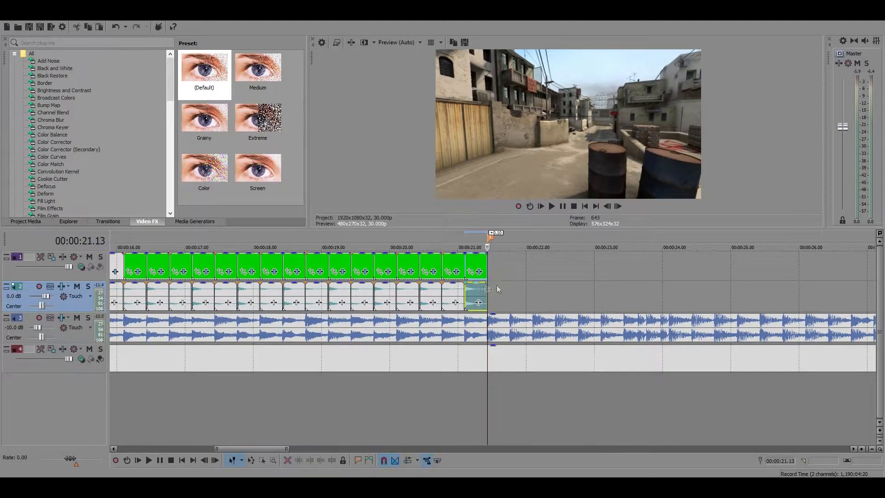
left_click(562, 205)
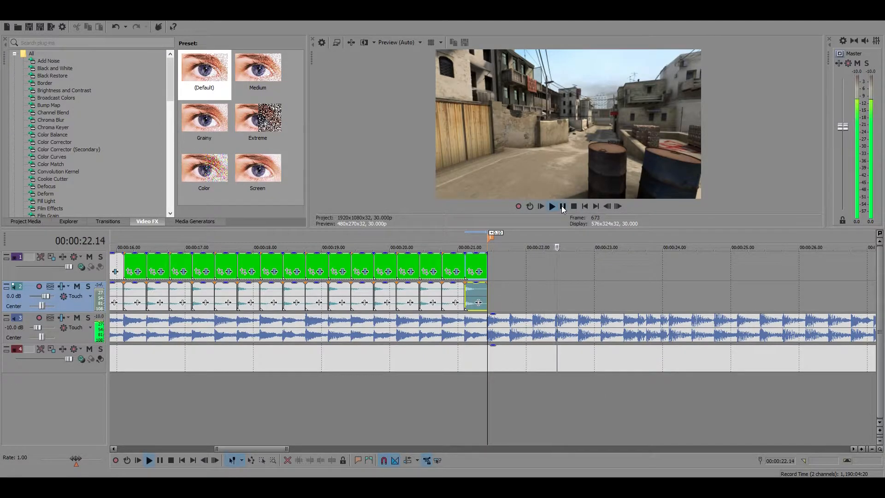
left_click(561, 205)
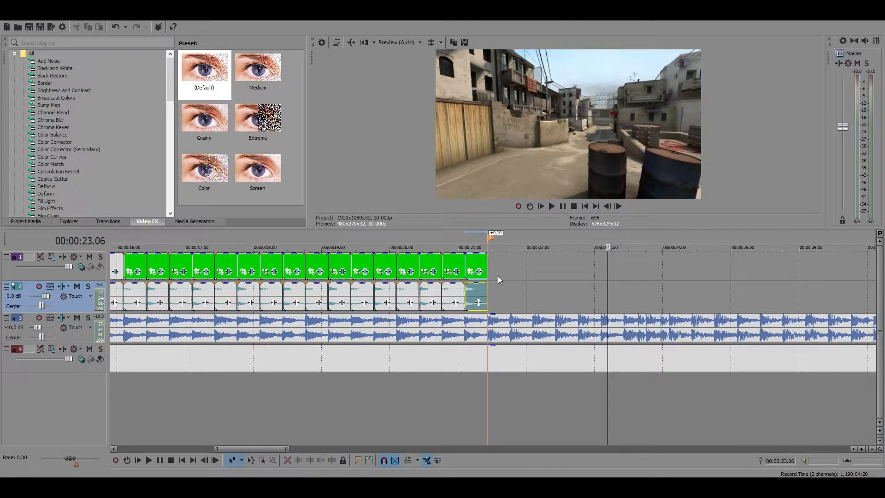
Examine the beat near 00:00:21.22, and play the music from the gun sequence's end to about 00:00:25.24
left_click(508, 303)
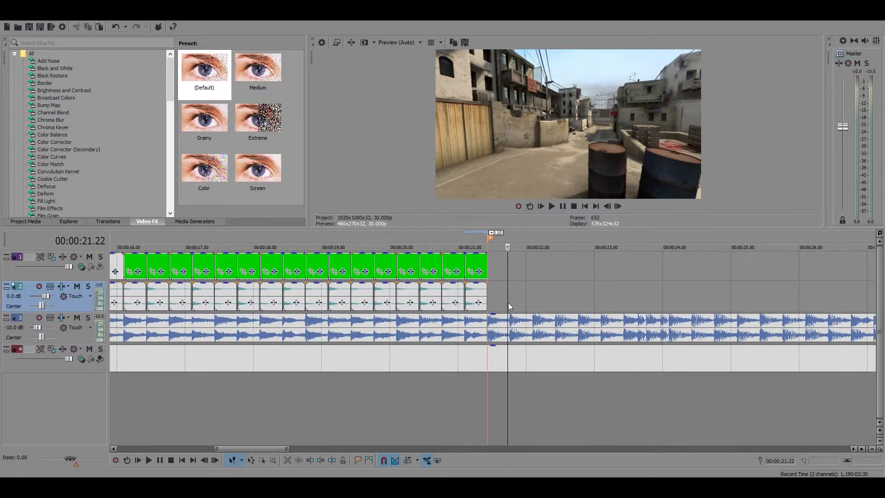
scroll(512, 305, "up", 5)
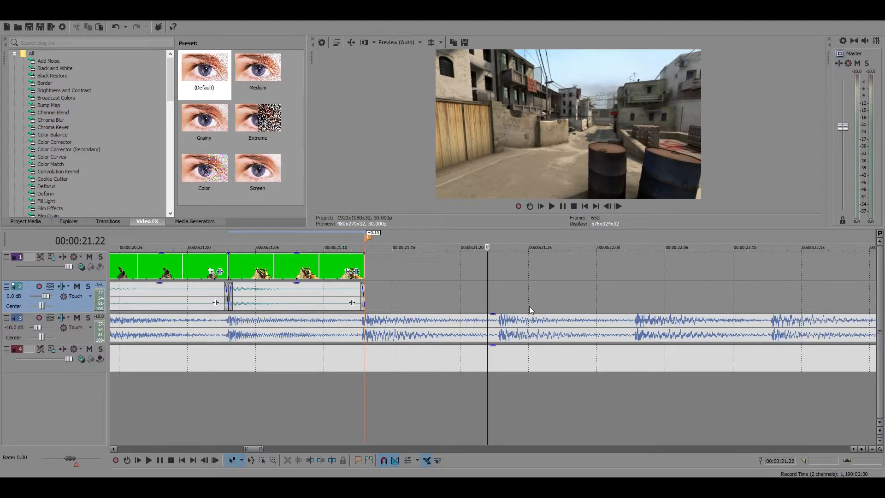
scroll(529, 305, "down", 6)
scroll(535, 300, "up", 3)
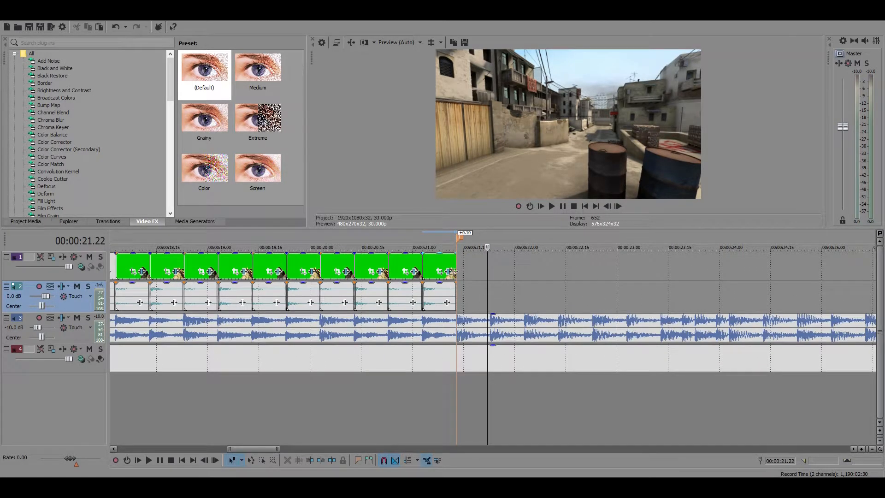
left_click(456, 266)
scroll(519, 334, "down", 2)
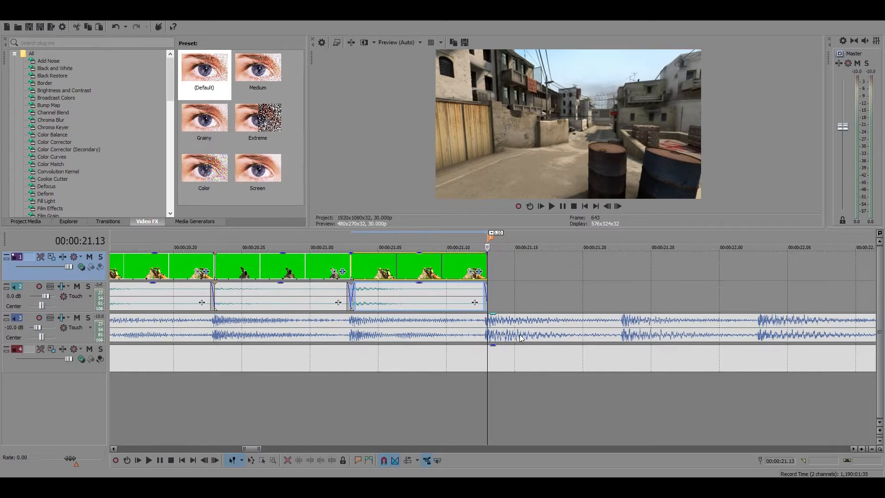
left_click(563, 206)
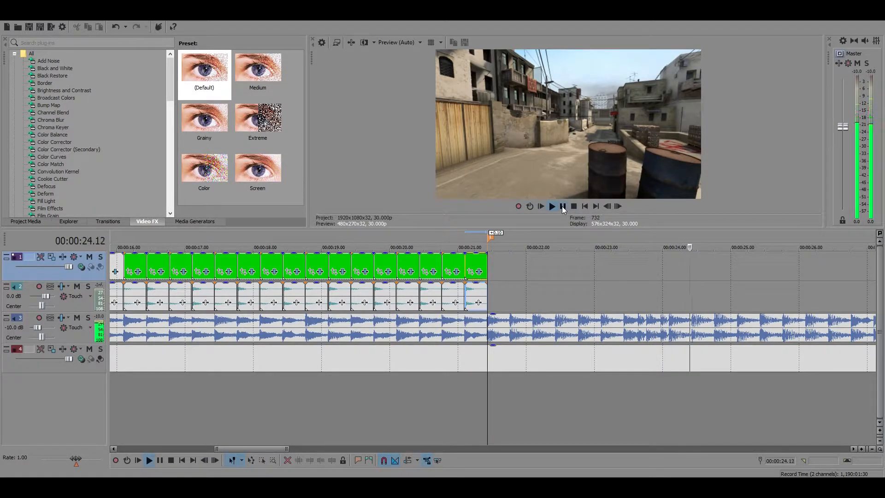
left_click(562, 206)
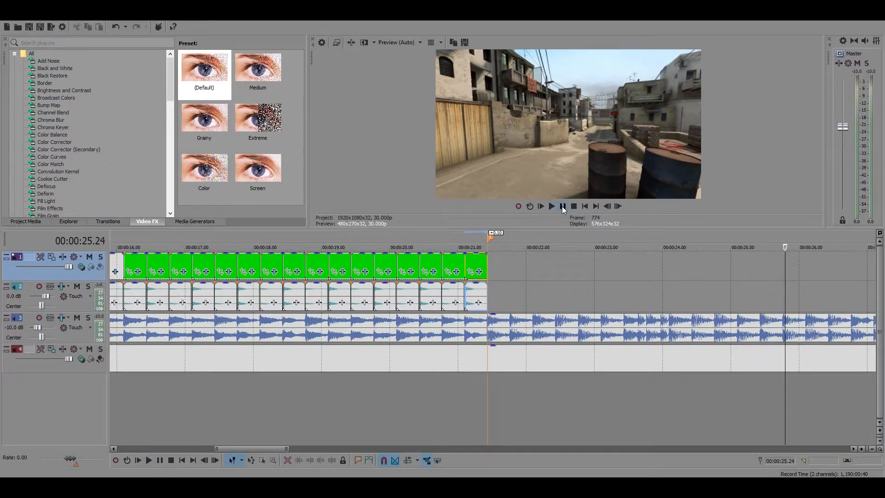
Copy the last M4A1 clip of the gun sequence with its audio and paste it on the beat at 00:00:21.23
left_click(488, 261)
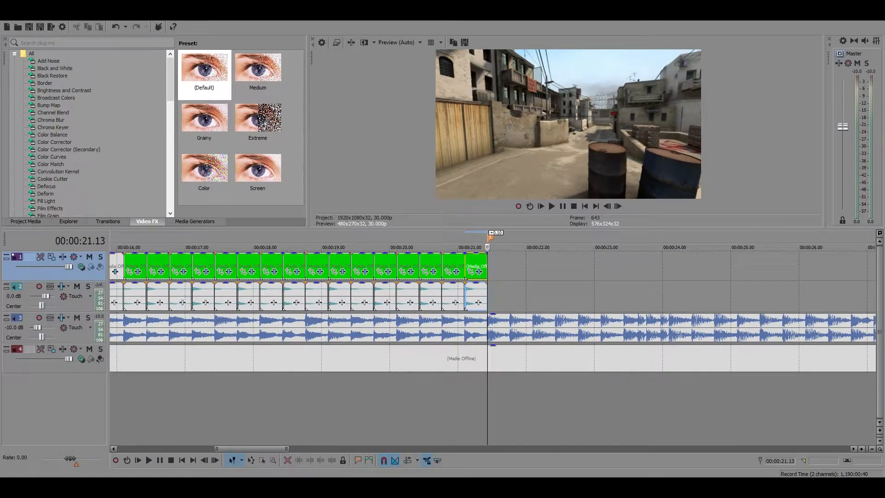
left_click(537, 291)
scroll(506, 286, "up", 2)
left_click(233, 266)
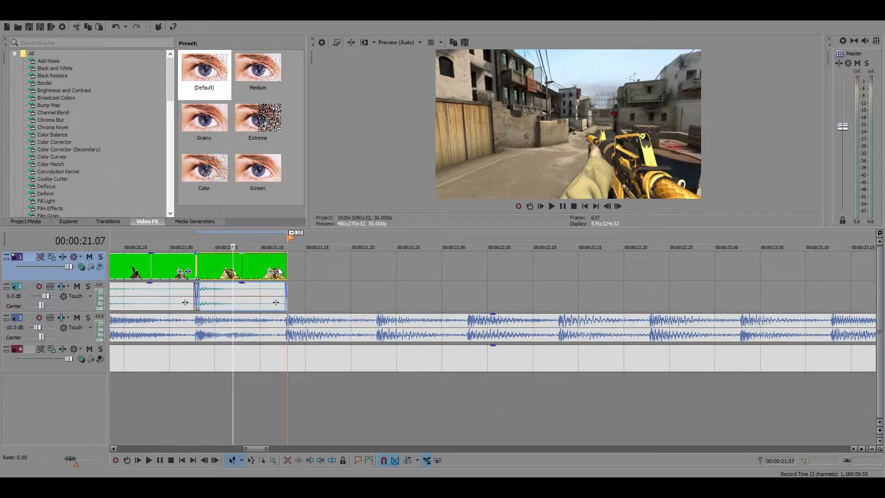
key("ctrl+c")
left_click(379, 275)
key("ctrl+v")
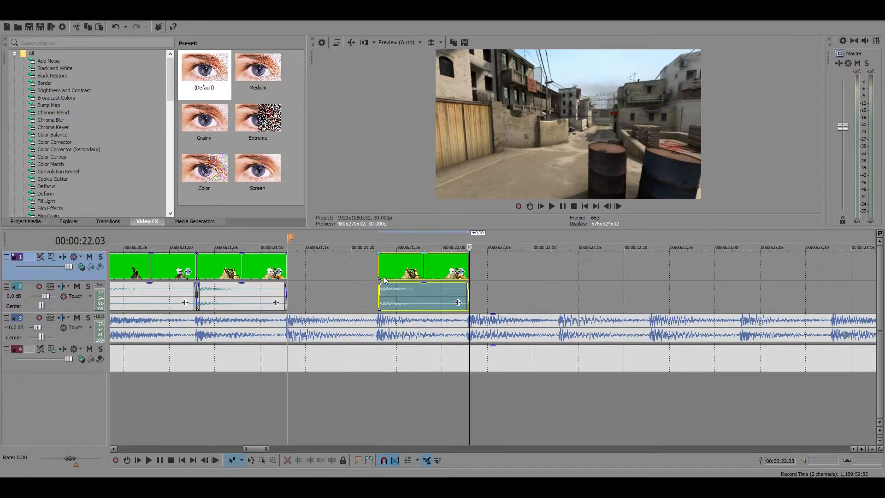
Place the cursor at the pasted clip's start at 00:00:21.23 and switch to the CS GO SYNC PACK folder in File Explorer
scroll(396, 276, "down", 2)
left_click(456, 273)
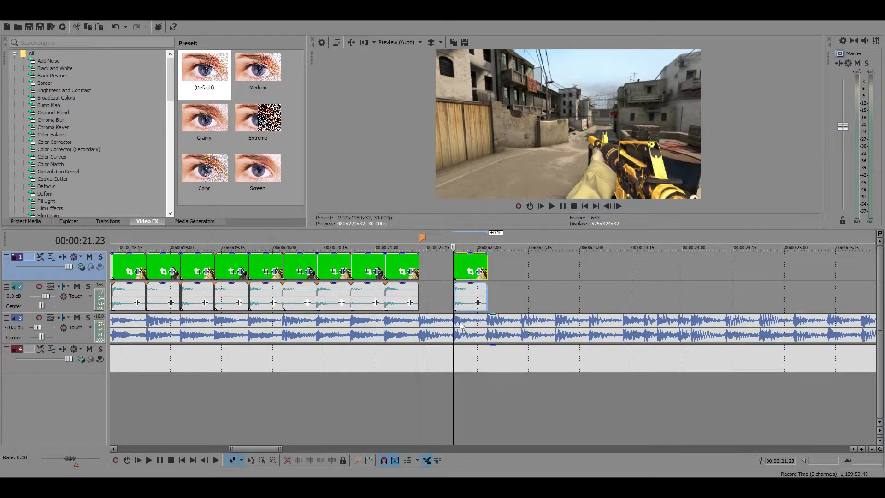
scroll(491, 314, "down", 1)
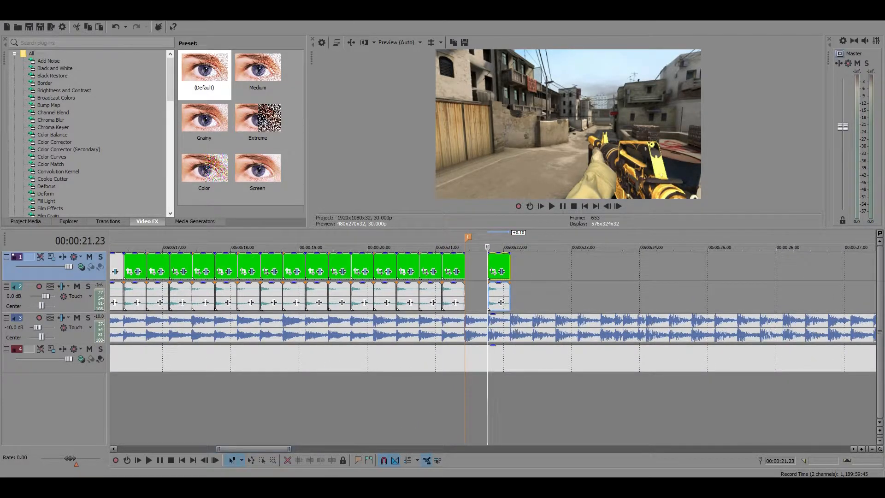
key("alt+Tab")
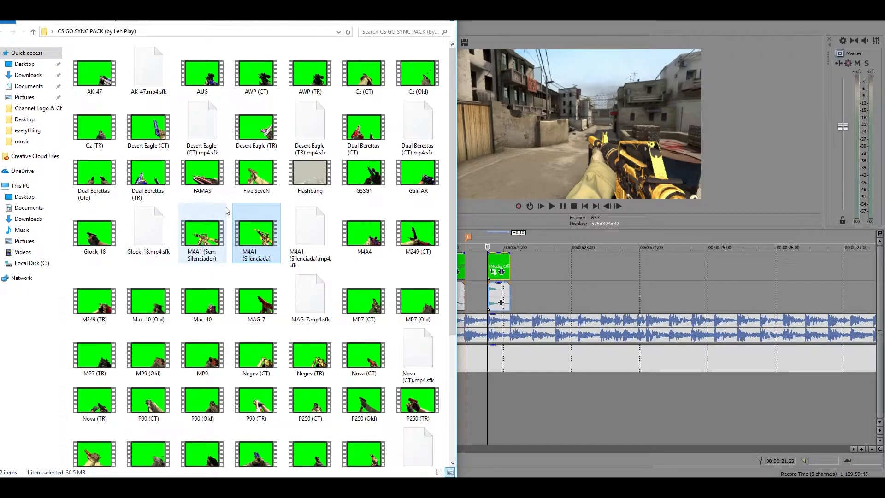
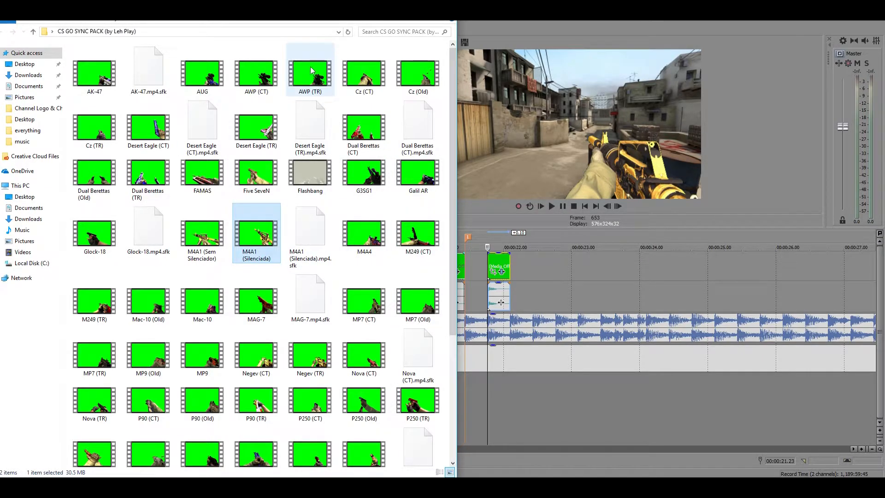
Add the AK-47 clip from the sync pack folder to the gun tracks at about 00:00:23.04 and shorten it to one beat
left_click_drag(95, 74, 538, 277)
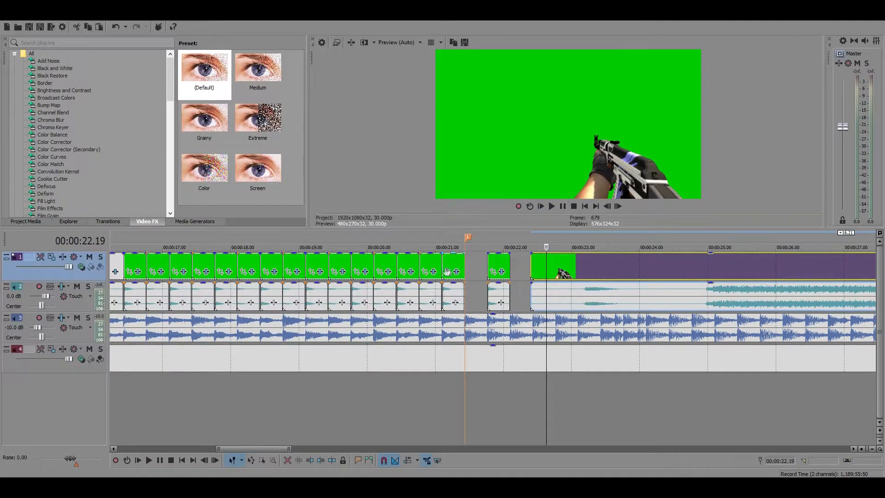
left_click(395, 261)
left_click(563, 206)
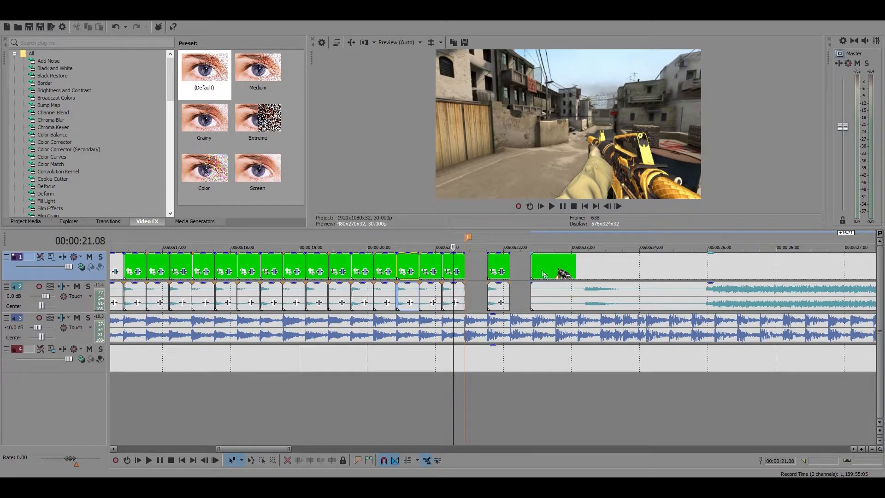
left_click_drag(532, 266, 582, 271)
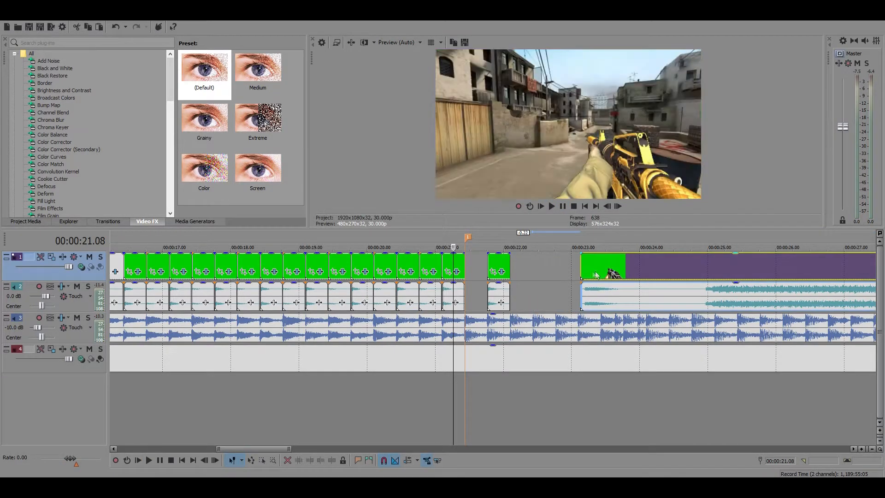
scroll(663, 272, "down", 5)
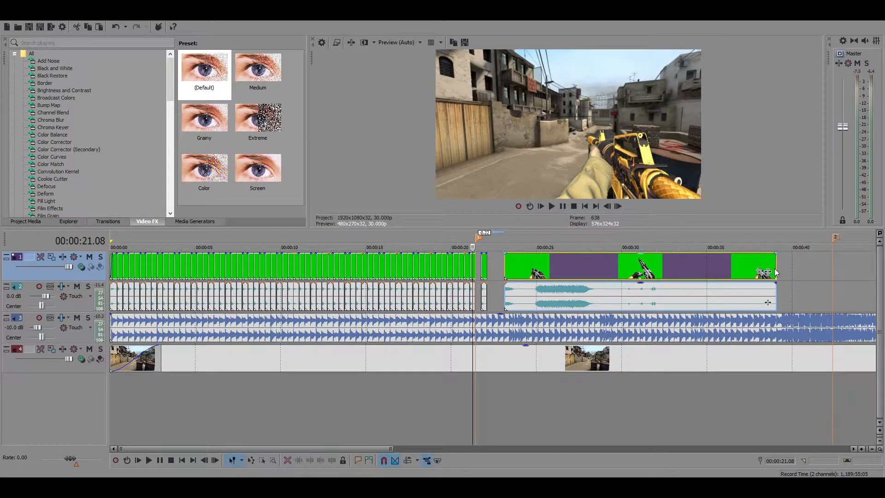
scroll(513, 277, "up", 5)
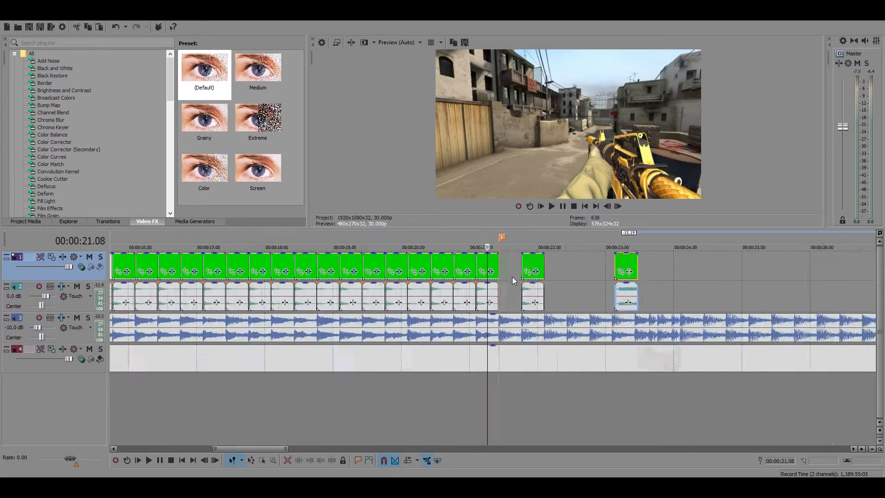
Try the AK-47 clip in the sequence at 00:00:20.13, play through to about 00:00:20.23, and remove it
left_click_drag(760, 265, 377, 271)
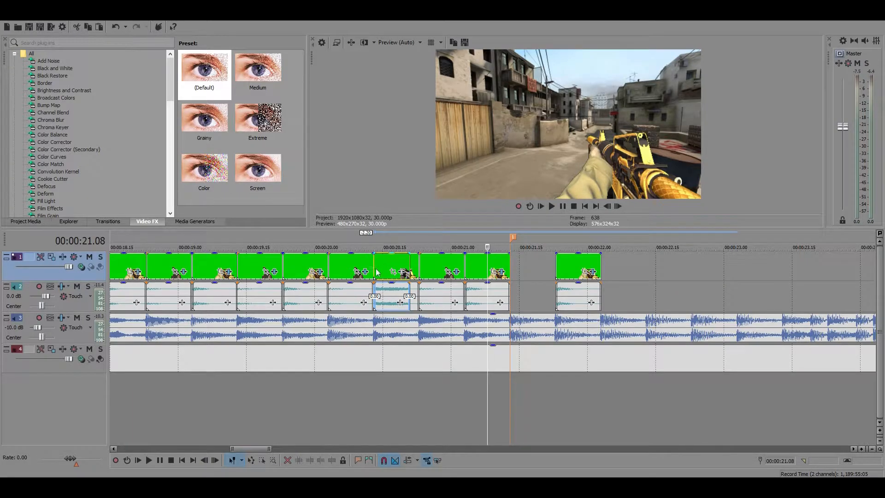
left_click(145, 265)
left_click(563, 209)
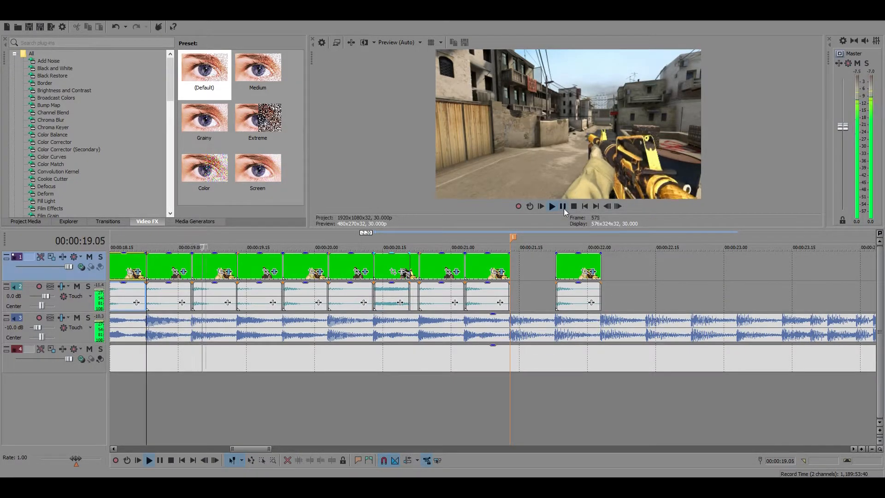
left_click(563, 209)
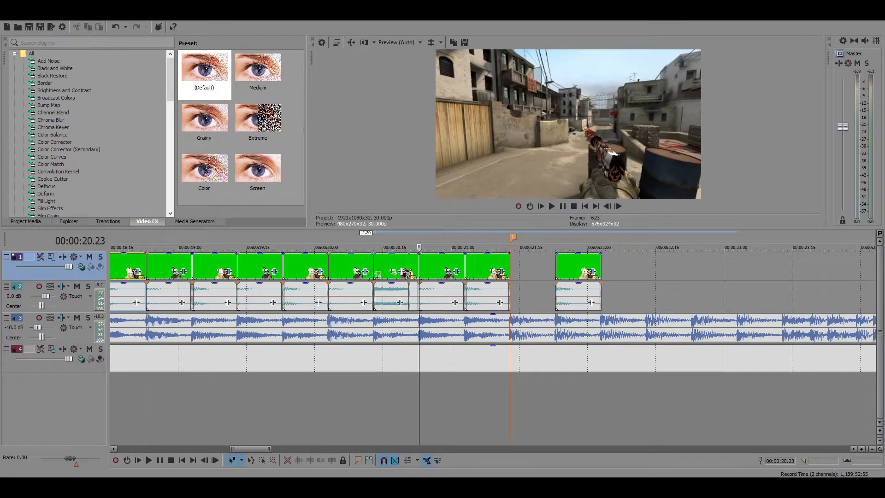
left_click(391, 270)
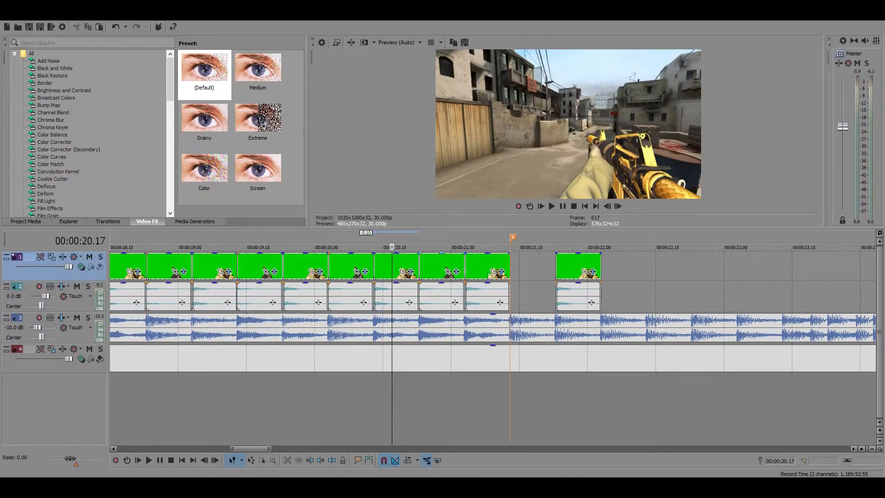
Check the gap between 00:00:21.13 and the pasted M4A1 clip, and play the music from that clip's end to about 00:00:23.06
left_click(509, 260)
left_click(556, 272)
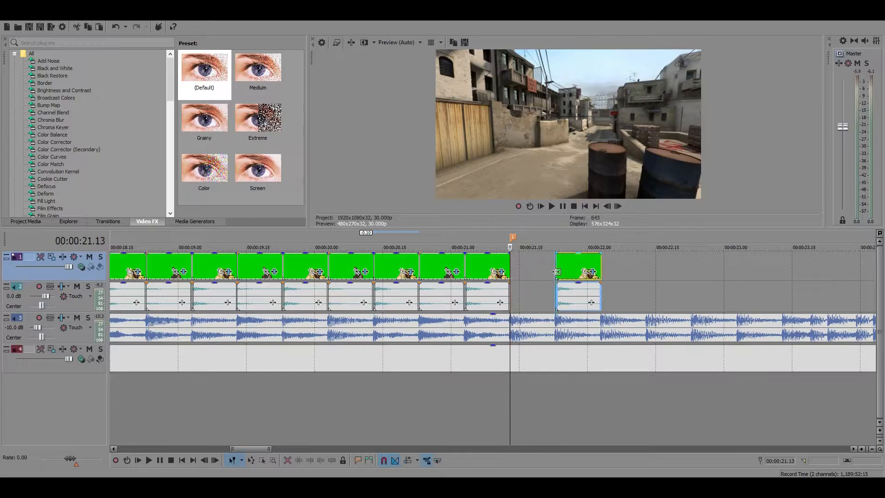
left_click(511, 267)
scroll(515, 271, "down", 3)
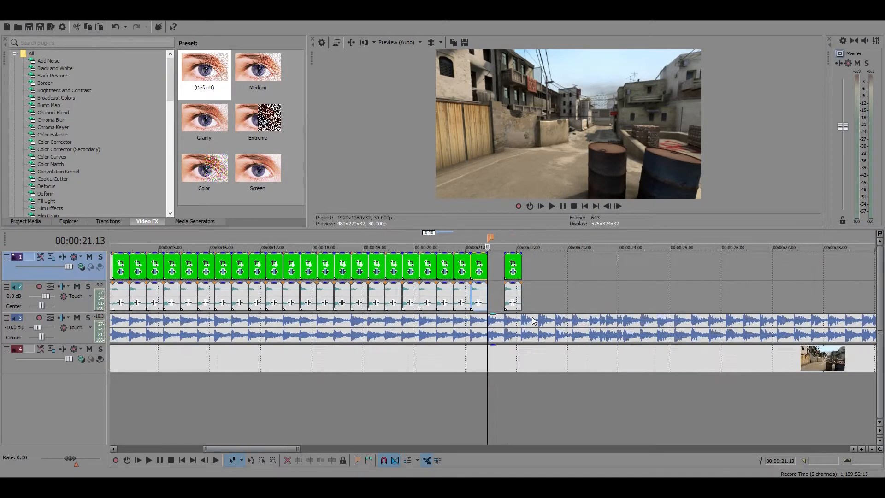
left_click(415, 488)
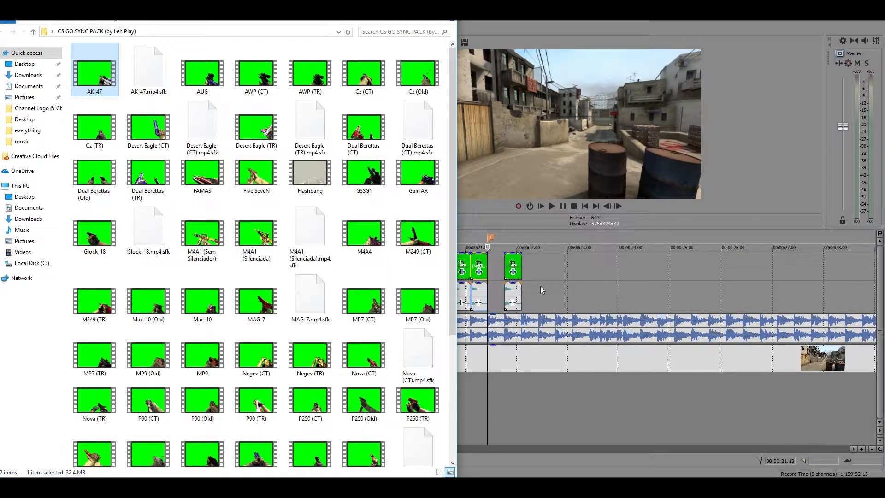
left_click(524, 270)
left_click(552, 206)
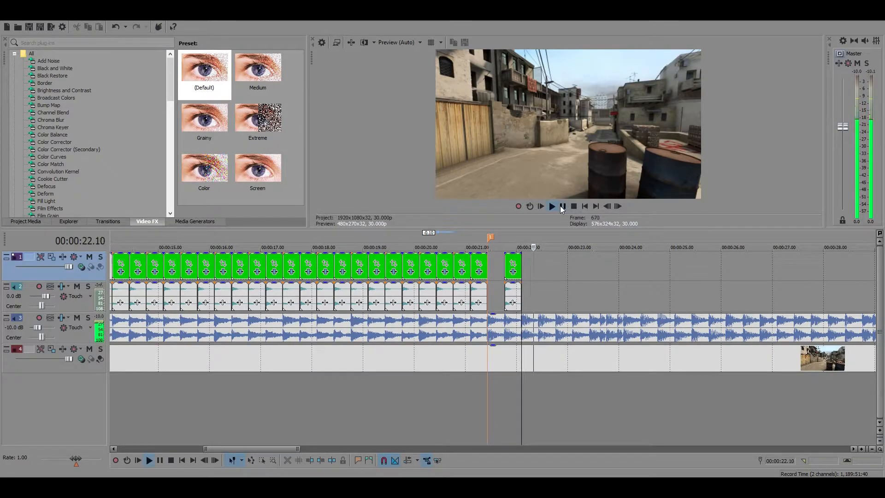
Add the UMP-45 (TR) clip and two pistol clips from the sync pack folder after the pasted M4A1 clip, and compare their frames
left_click(415, 488)
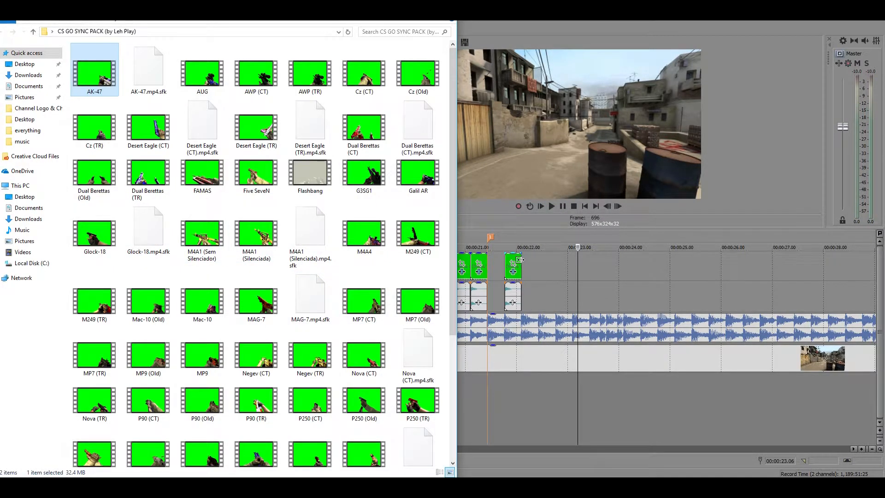
scroll(244, 186, "down", 4)
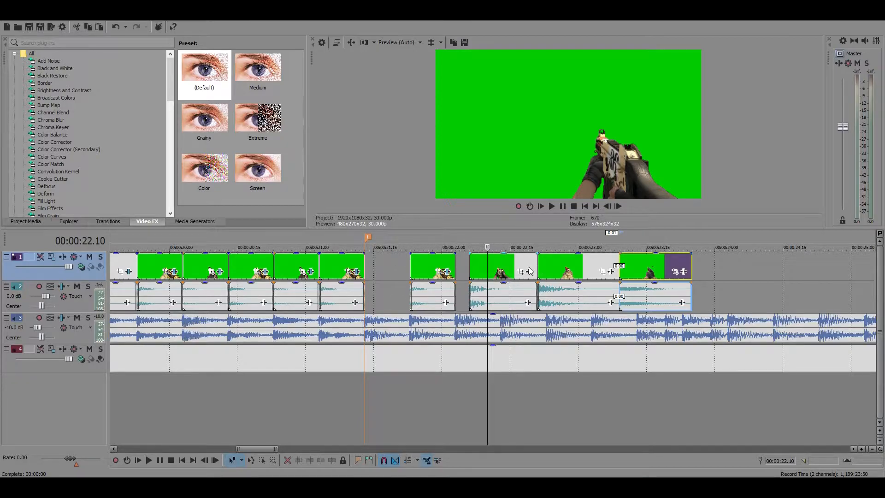
left_click(511, 273)
left_click(588, 275)
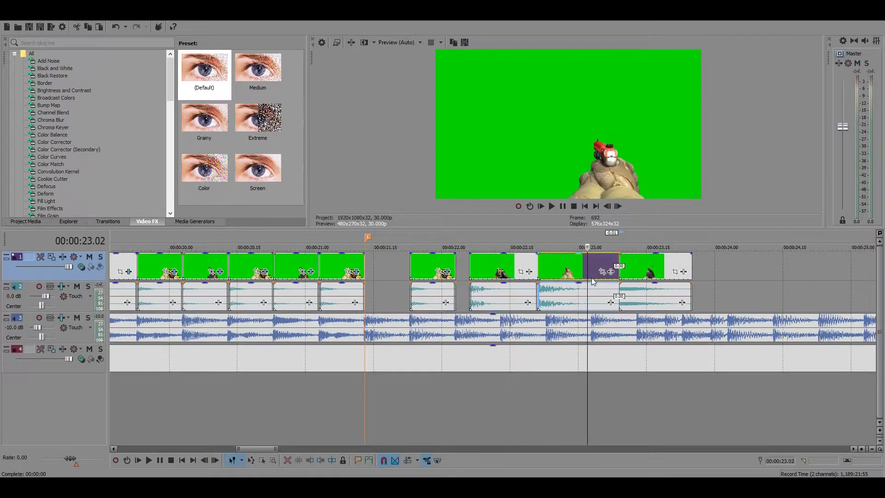
left_click(644, 272)
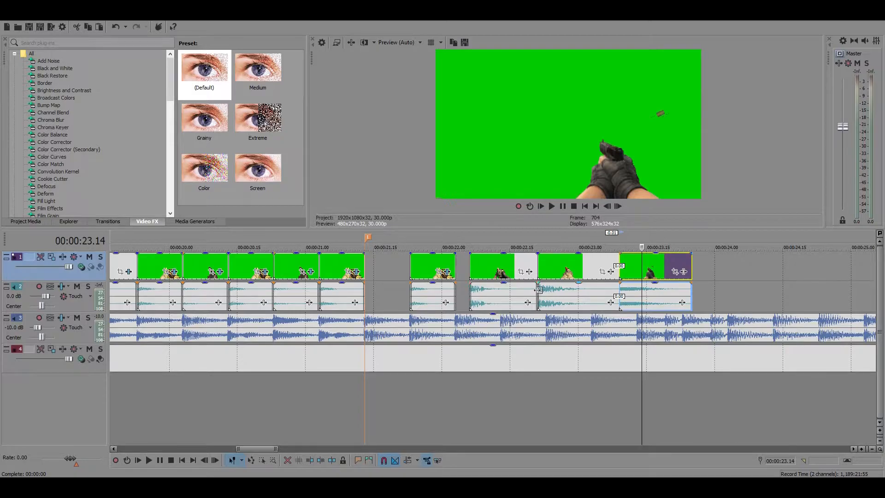
left_click(497, 271)
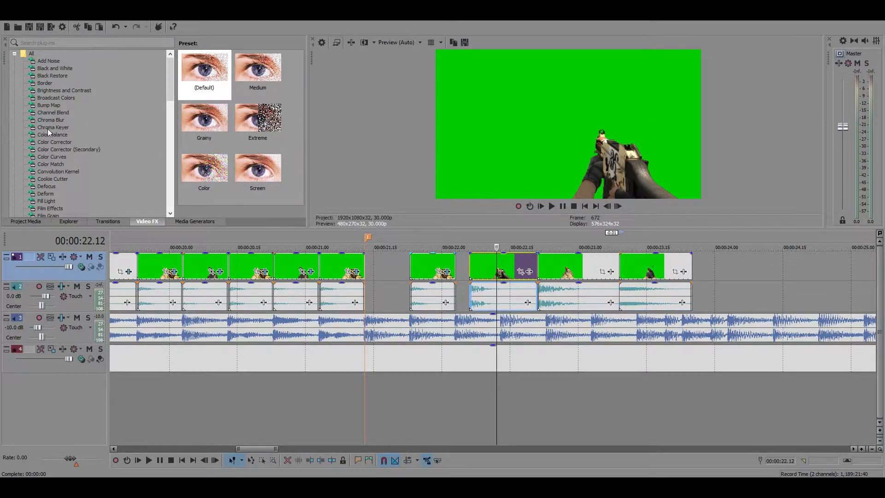
Apply the default Chroma Keyer to the UMP-45 clip, sample its green background as the key colour, and enter a threshold of 0.3
left_click_drag(47, 128, 505, 270)
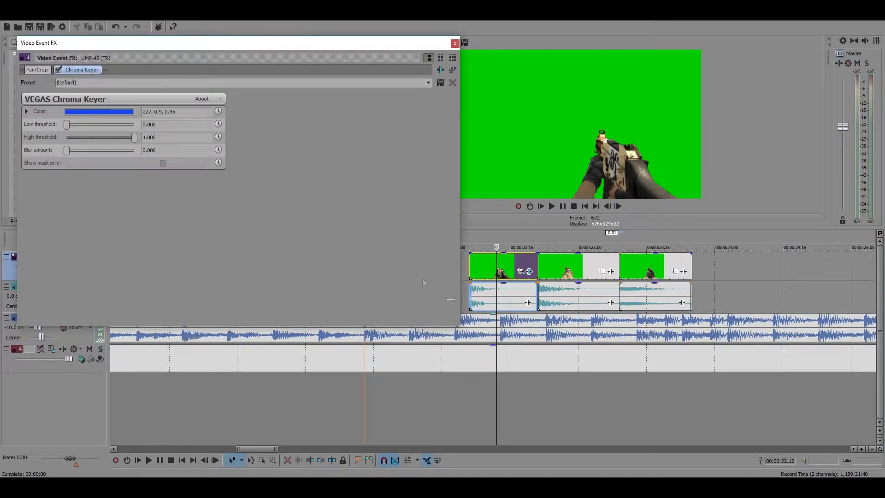
left_click(110, 112)
left_click(88, 124)
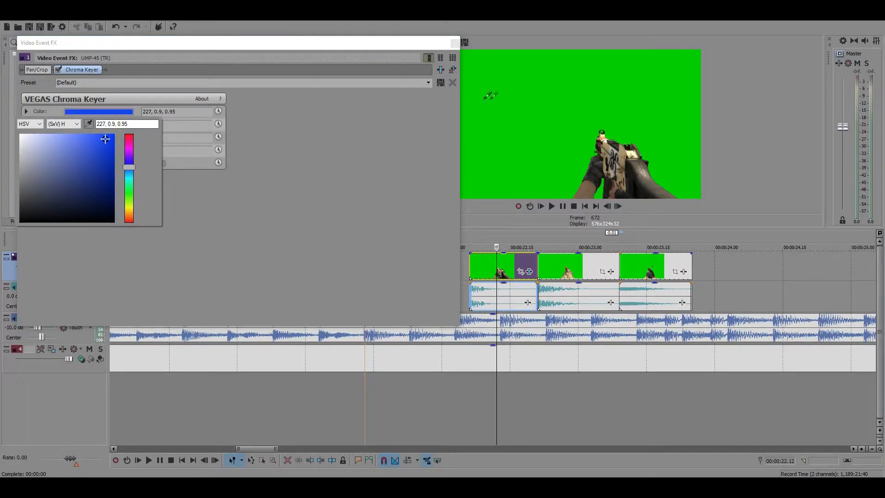
left_click(273, 181)
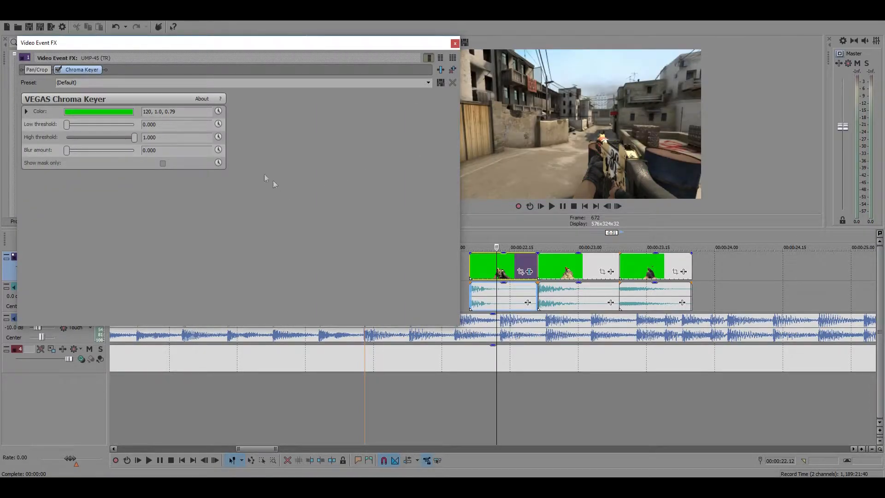
type("0.3")
key("Return")
left_click(455, 43)
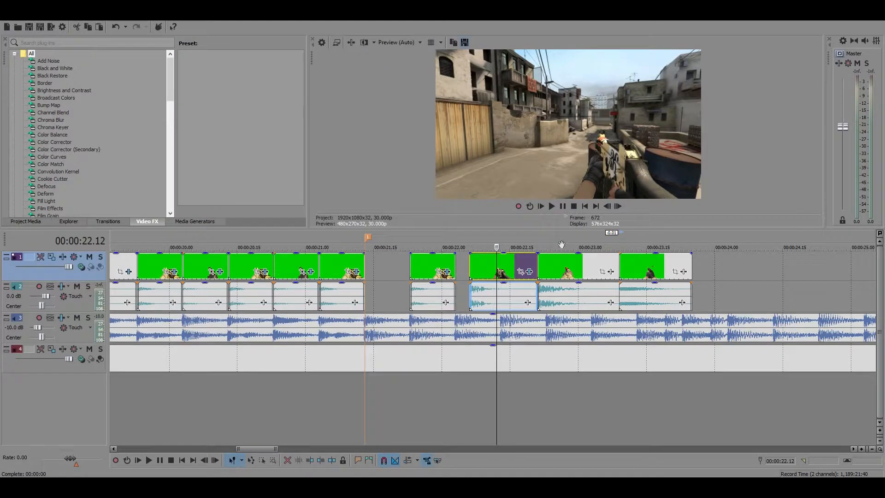
Move the UMP-45 clip with its audio to the gun sequence's end at 00:00:21.13 and trim its end to 00:00:21.22
left_click(555, 271)
left_click(510, 270)
left_click(564, 271)
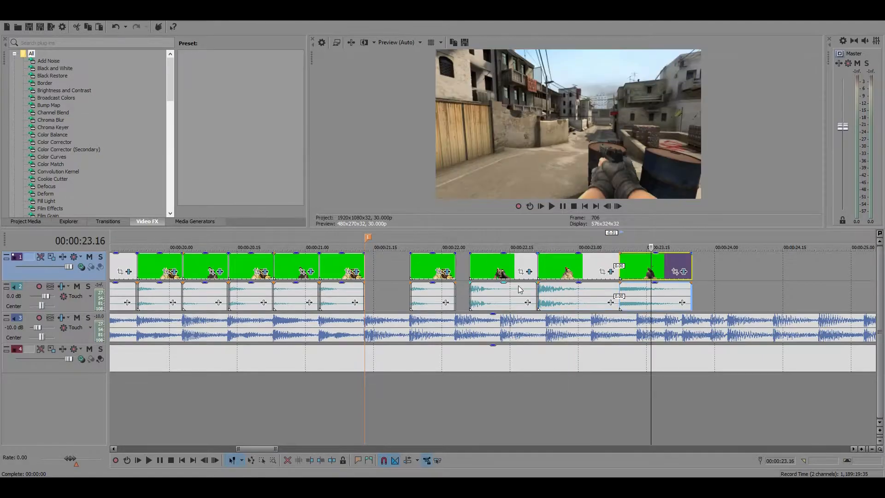
left_click(519, 267)
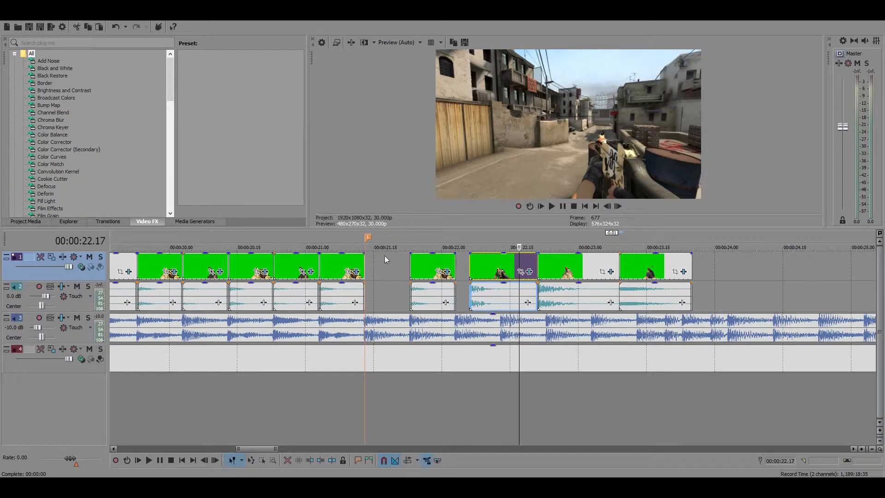
mouse_move(493, 272)
left_mouse_down()
mouse_move(388, 272)
mouse_move(405, 264)
left_mouse_up()
left_click(406, 264)
scroll(491, 267, "up", 5)
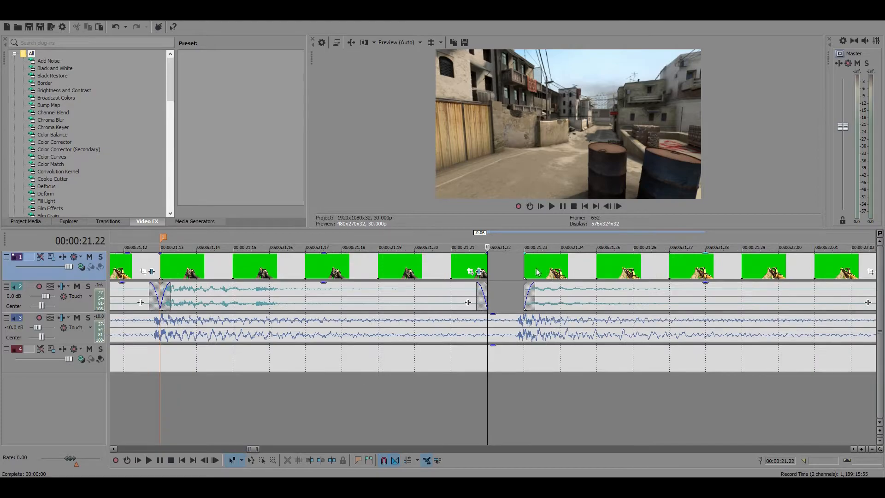
Close the one-frame gap by extending the UMP-45 clip to 00:00:21.23, keeping the M4A1 clip's start on that beat
left_click(543, 270)
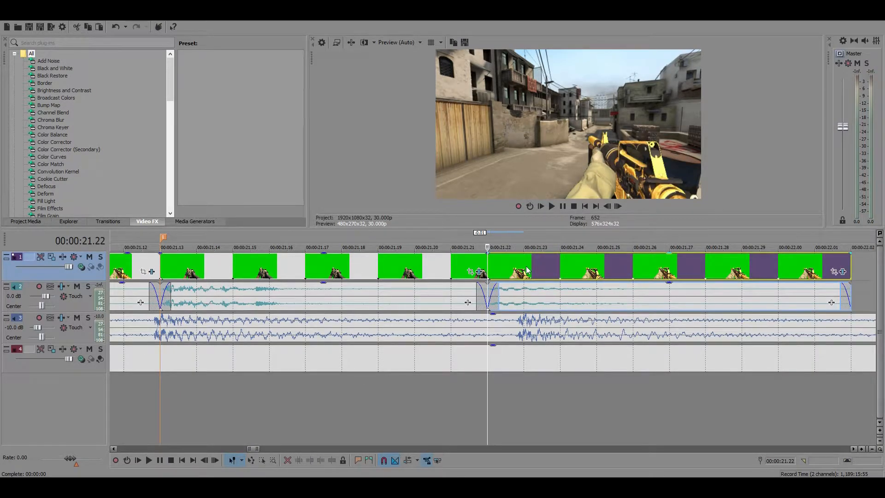
left_click_drag(486, 270, 524, 270)
scroll(584, 269, "down", 5)
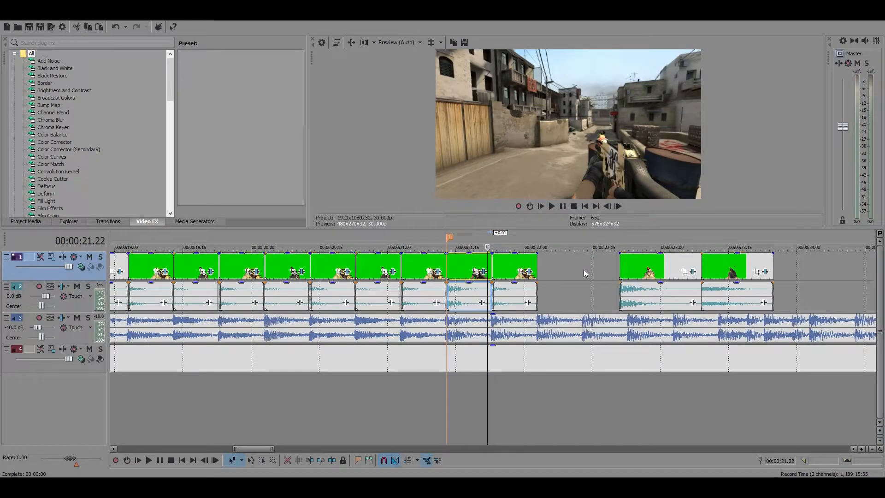
Move the two unused pistol clips about 00:00:03.11 further along the timeline, away from the gun sequence
scroll(636, 279, "down", 4)
left_click_drag(550, 263, 645, 268)
scroll(610, 271, "up", 5)
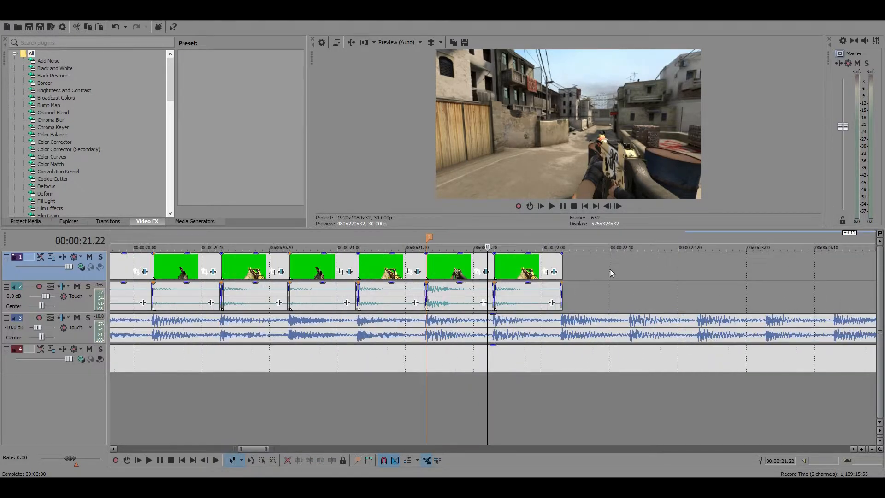
Play the UMP-45 and M4A1 clips from 00:00:21.13 to about 00:00:22.01 to check their timing
left_click(574, 206)
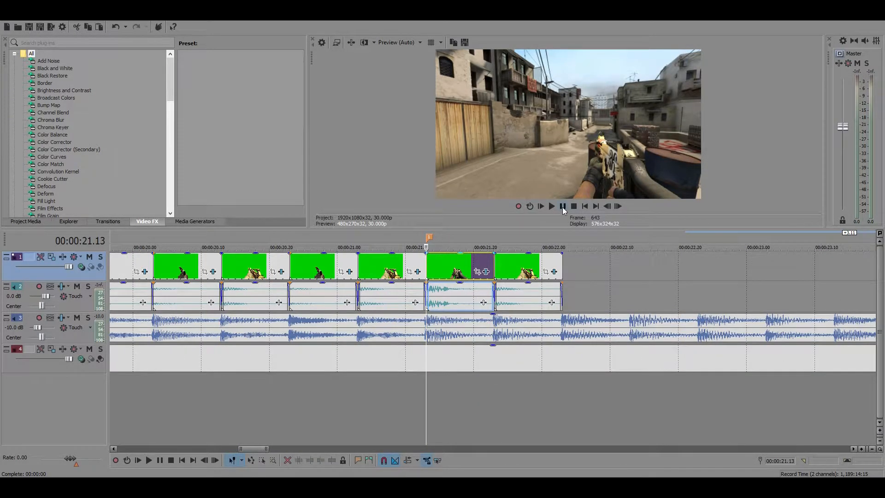
left_click(562, 206)
scroll(516, 290, "down", 2)
scroll(509, 298, "down", 3)
scroll(513, 289, "up", 3)
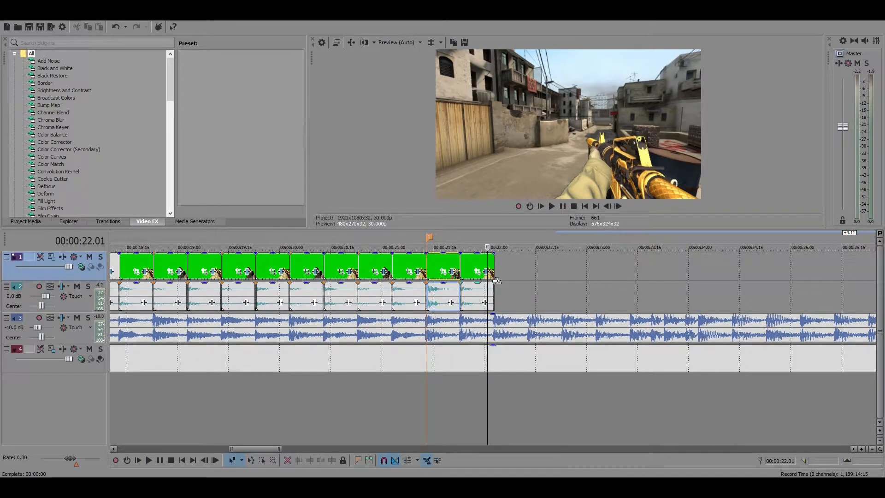
Copy the UMP-45 clip with its audio and paste it at the M4A1 clip's end at 00:00:22.03
left_click(445, 267)
key("ctrl+c")
left_click(488, 266)
key("ctrl+v")
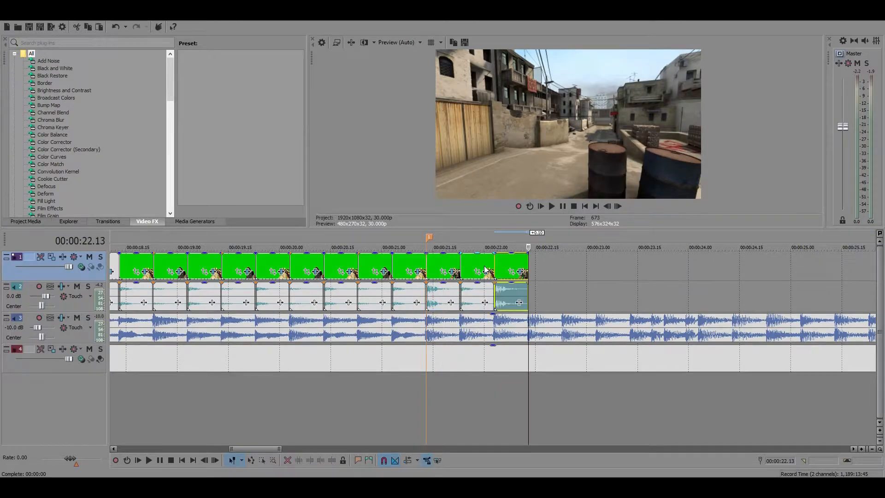
Copy the last M4A1 clip with its audio and paste it directly after the second UMP-45 clip at 00:00:22.13
left_click(484, 267)
key("ctrl+c")
left_click(529, 268)
key("ctrl+v")
left_click(528, 269)
Copy the second UMP-45 clip with its audio and paste it at the sequence's end at 00:00:22.23
left_click(511, 268)
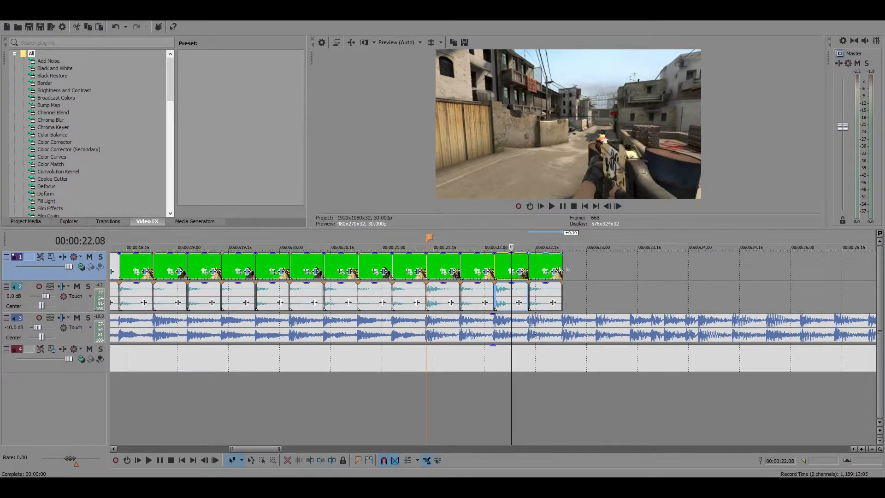
left_click(566, 264)
key("ctrl+v")
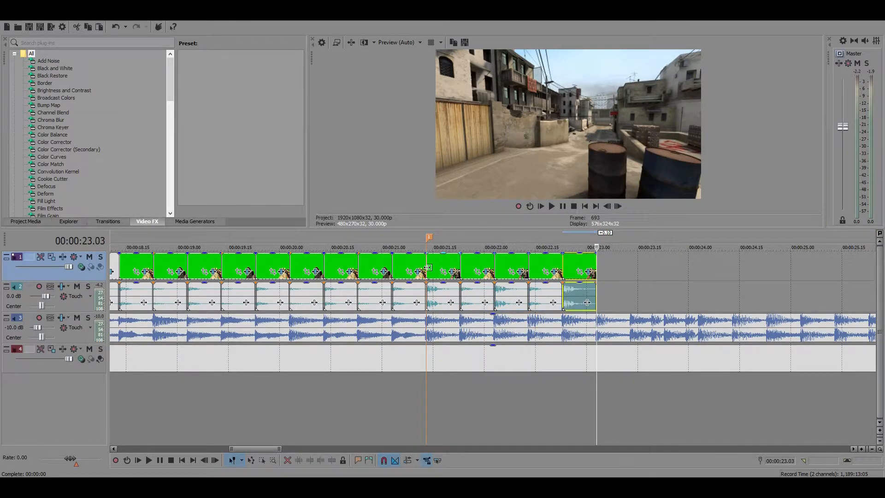
Play the alternating UMP-45 and M4A1 clips twice from 00:00:21.13 to about 00:00:23.03 to check their sync with the music
left_click(428, 268)
key("space")
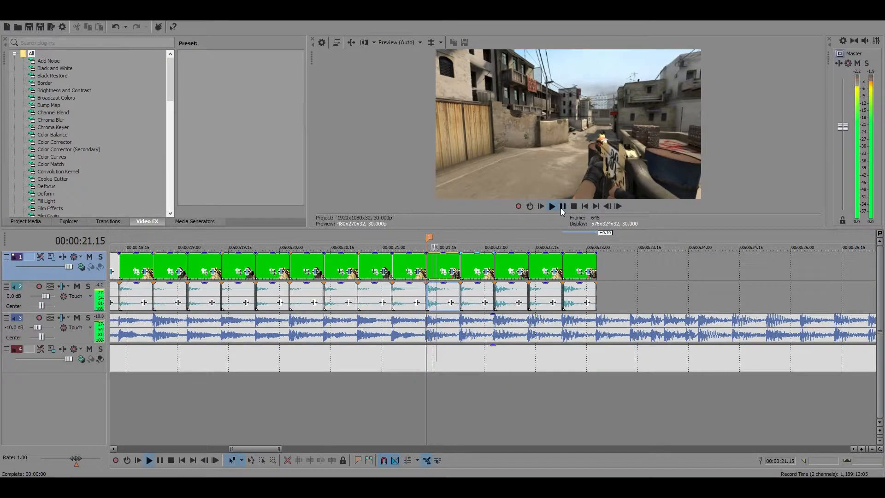
left_click(562, 209)
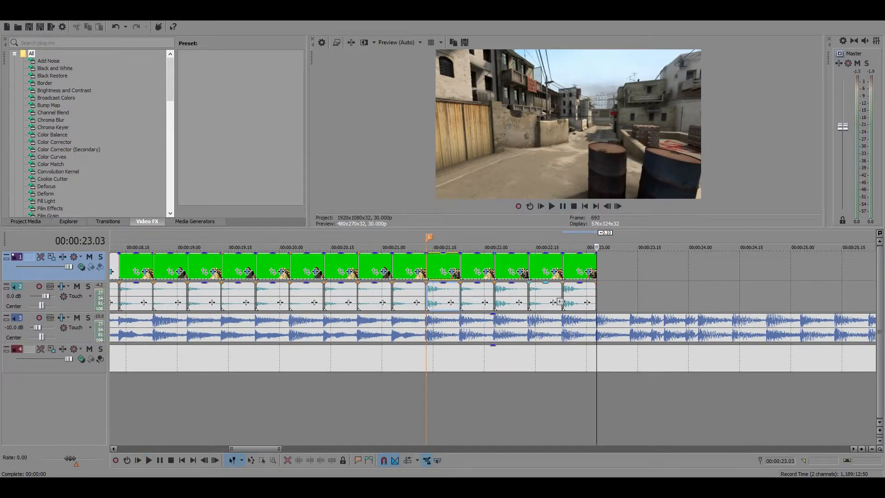
left_click(426, 258)
key("space")
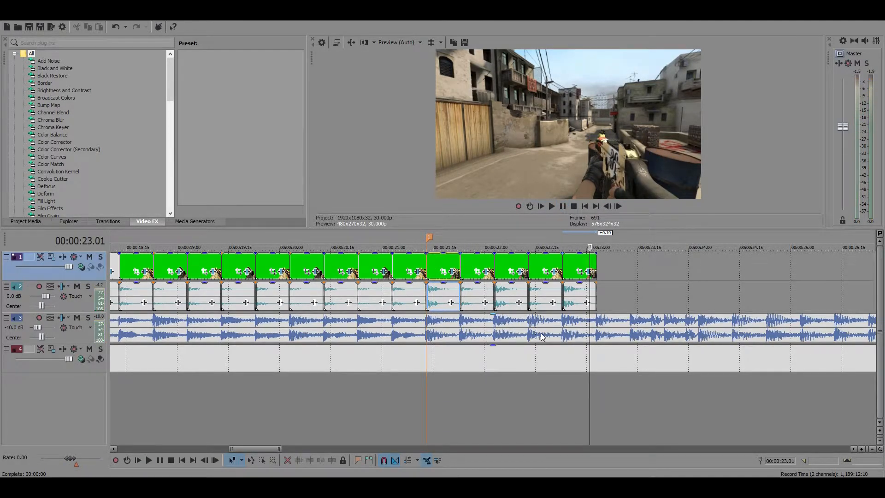
Undo the pasted UMP-45 and M4A1 clips after 00:00:22.03
scroll(545, 334, "down", 3)
scroll(525, 321, "up", 3)
key("ctrl+z")
key("ctrl+z")
key("ctrl+z")
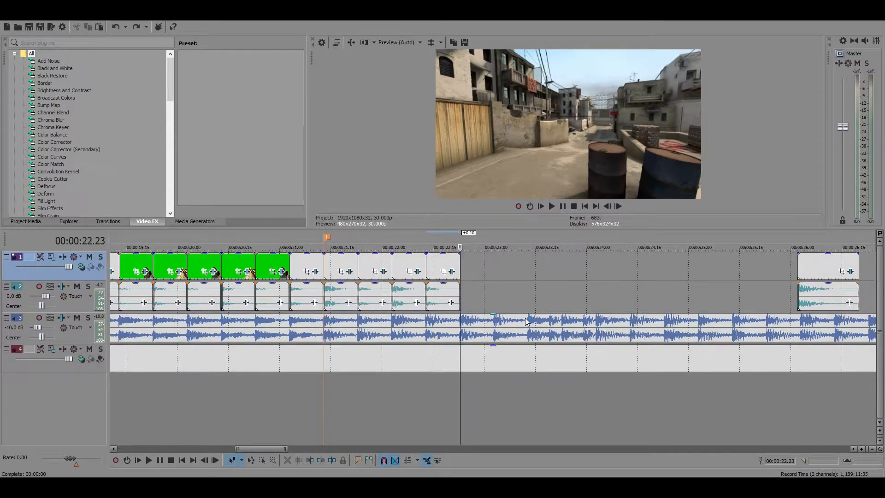
Move the UMP-45 clip aside to about 00:00:25.10 and place the red pistol clip, shortened by 8 frames, at 00:00:21.13
left_click_drag(349, 273, 748, 278)
left_click_drag(817, 275, 355, 265)
left_click(325, 262)
left_click(341, 261)
Try alternating copies of the red pistol and M4A1 clips with their audio from 00:00:22.03 to 00:00:23.03
key("ctrl+c")
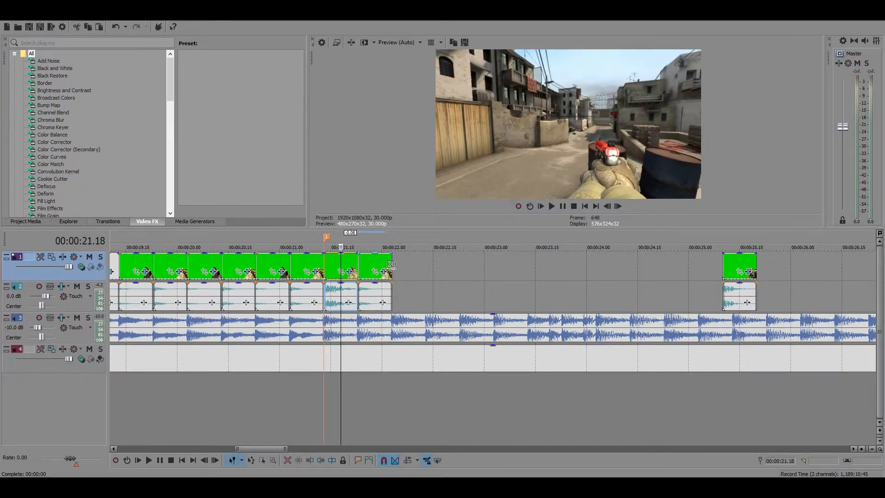
left_click(395, 265)
key("ctrl+v")
left_click(372, 265)
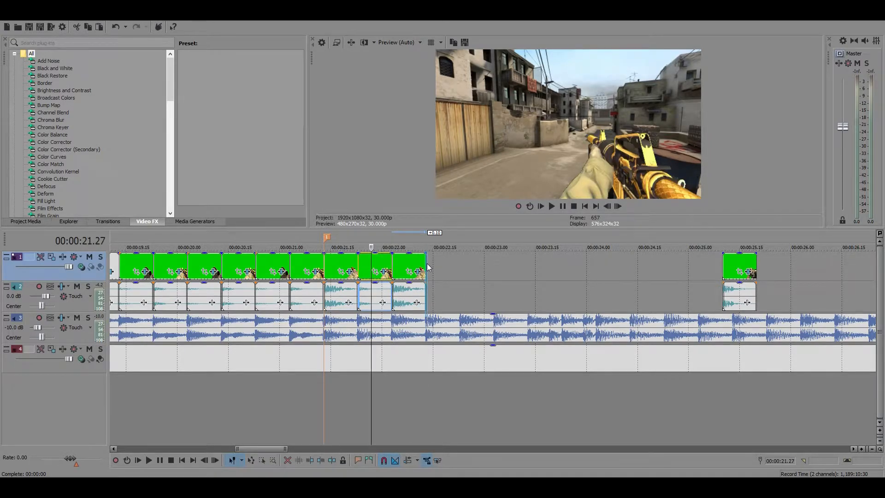
left_click(429, 267)
key("ctrl+v")
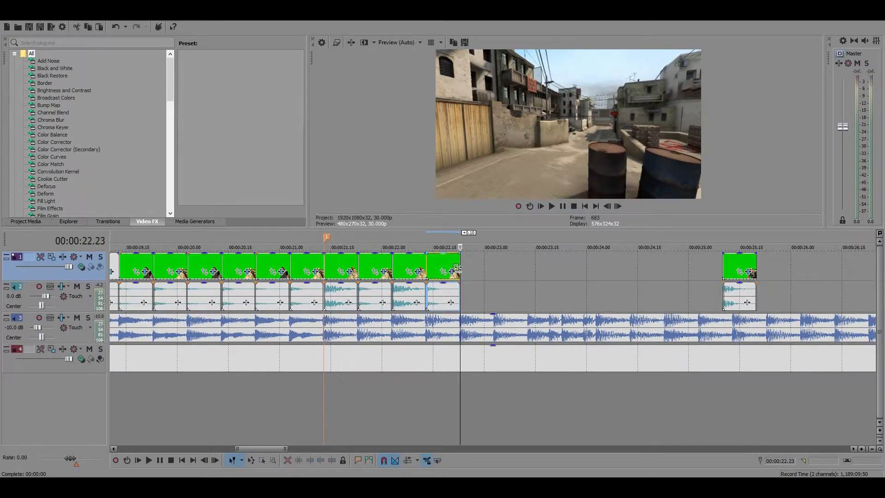
key("ctrl+v")
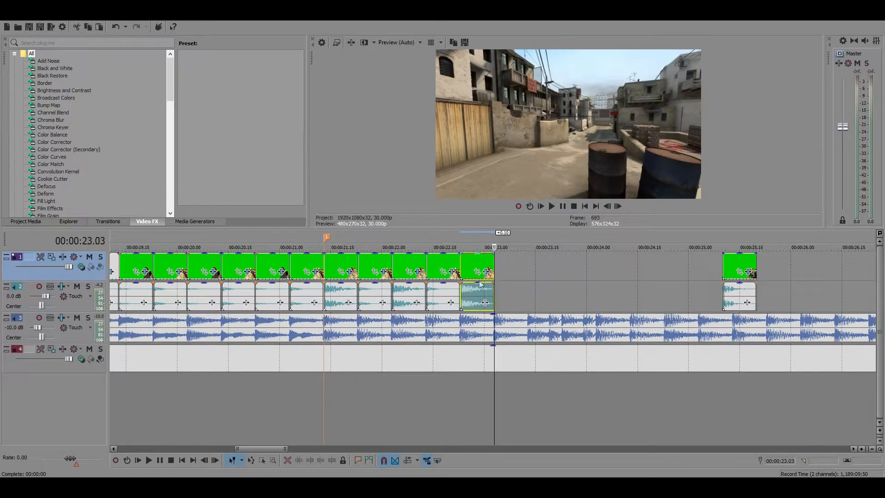
Play the alternating red pistol and M4A1 clips twice from 00:00:21.13 to about 00:00:23.03 to check their sync with the music
left_click(322, 271)
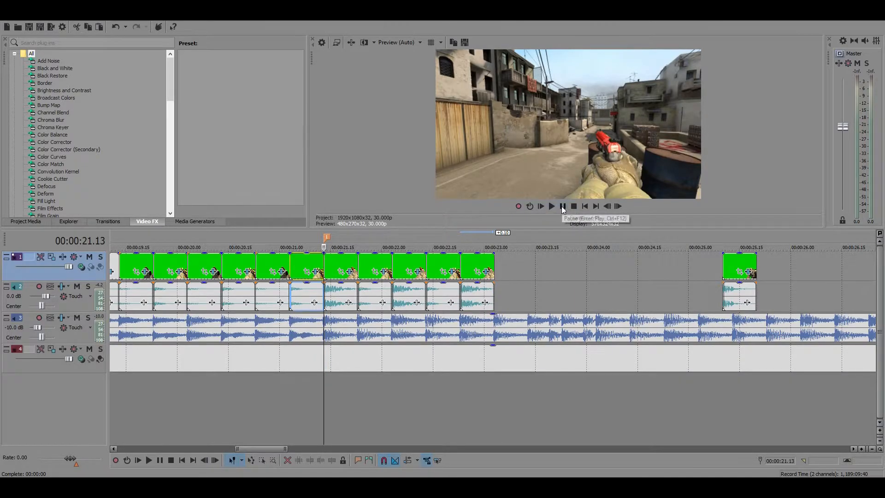
key("space")
left_click(562, 209)
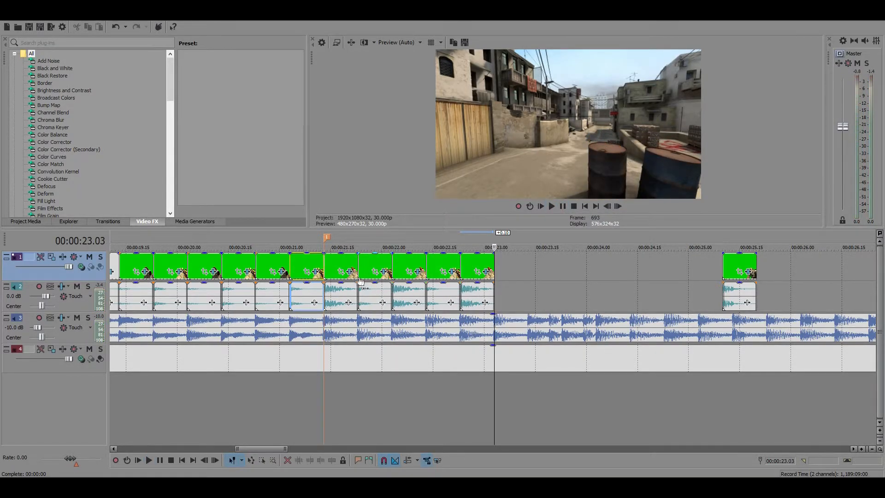
left_click(322, 259)
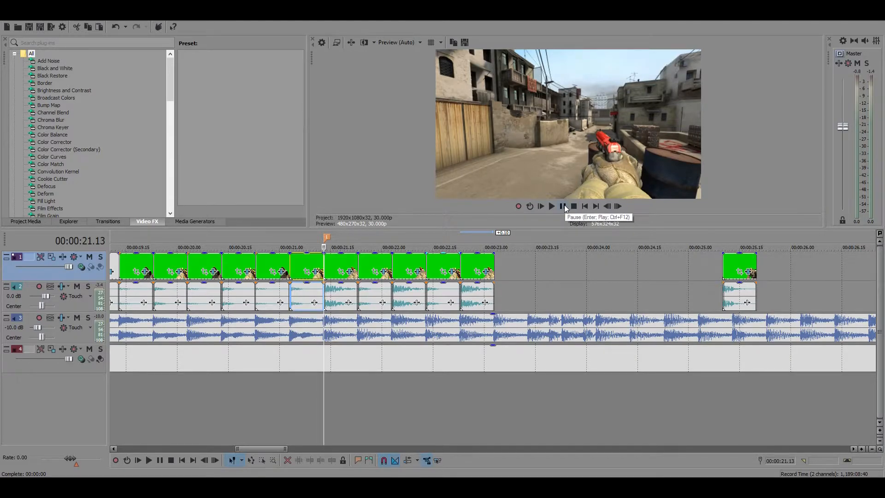
key("space")
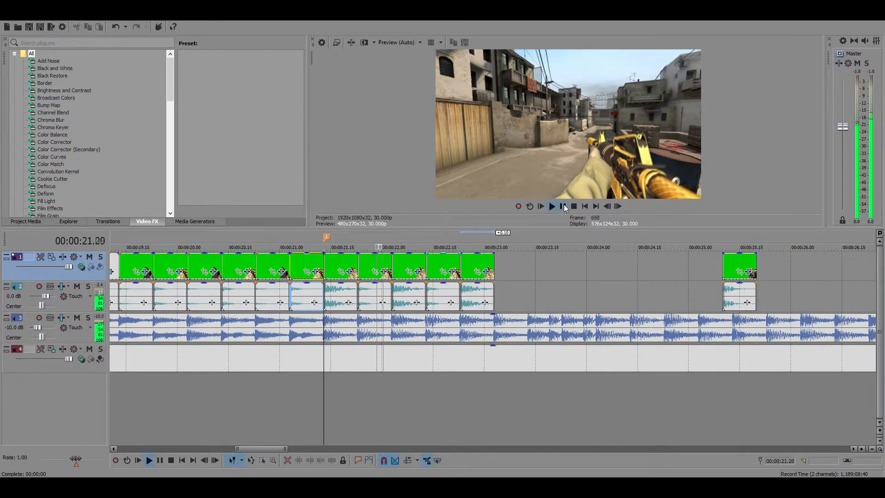
left_click(563, 206)
Undo the three red pistol and M4A1 copies pasted after 00:00:22.03
scroll(592, 353, "down", 5)
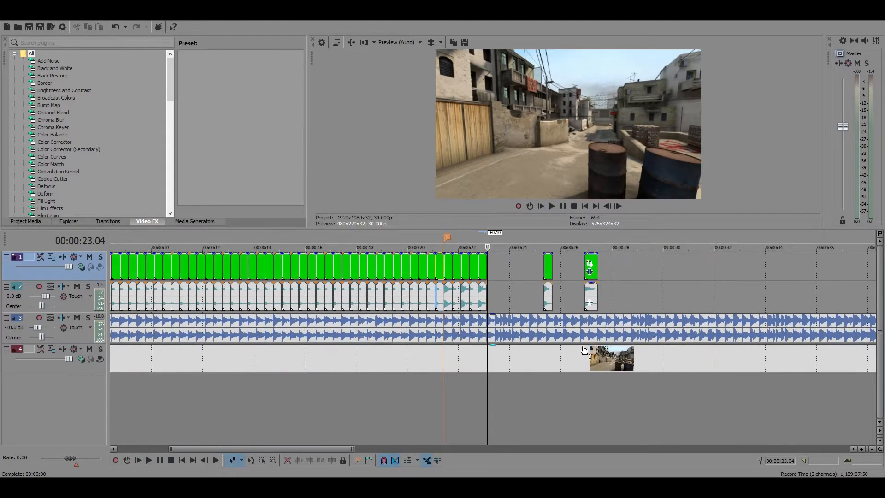
scroll(576, 341, "up", 5)
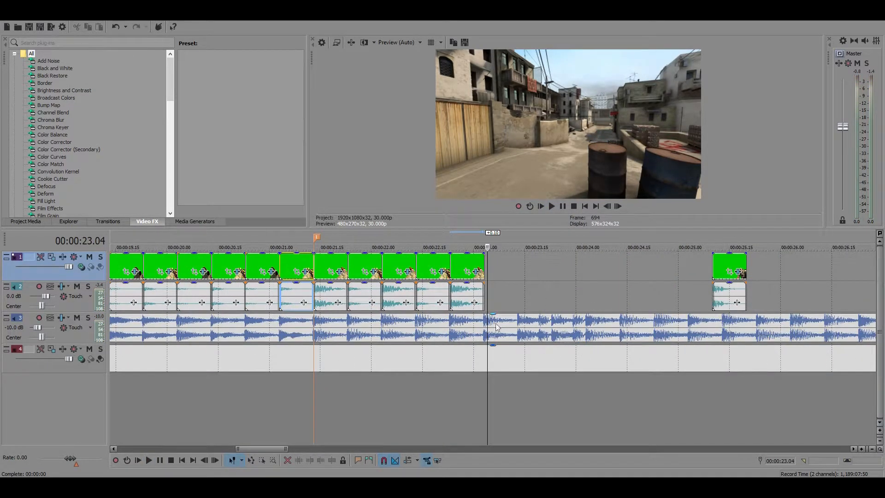
key("ctrl+z")
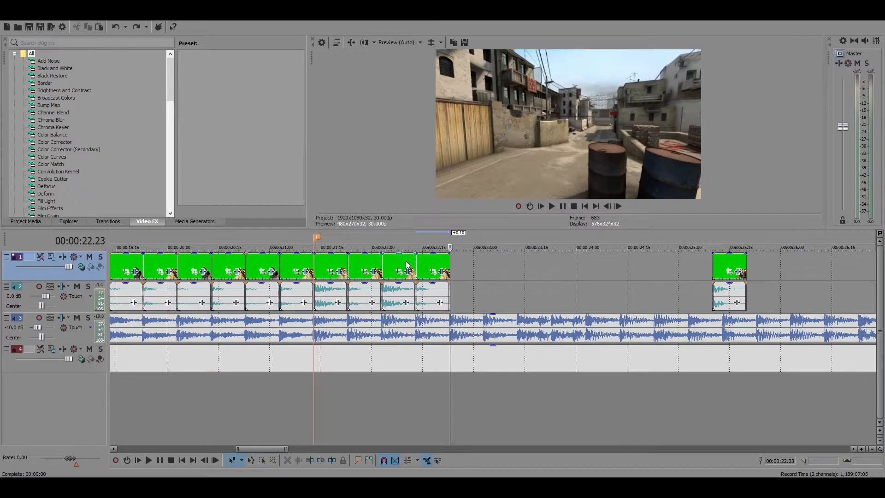
key("ctrl+z")
key("ctrl+z")
key("ctrl+z")
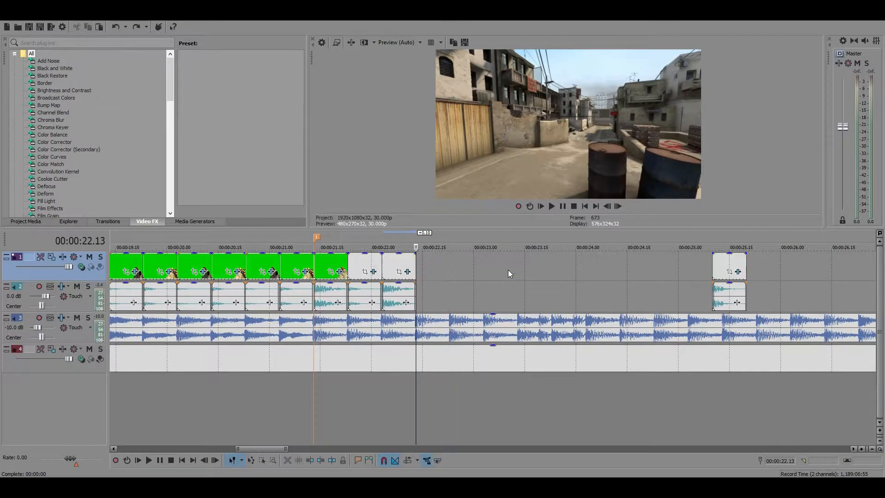
Move the red pistol clip aside to 00:00:24.23 and place the black pistol clip, shortened by 6 frames, at 00:00:21.13
left_click_drag(327, 265, 672, 276)
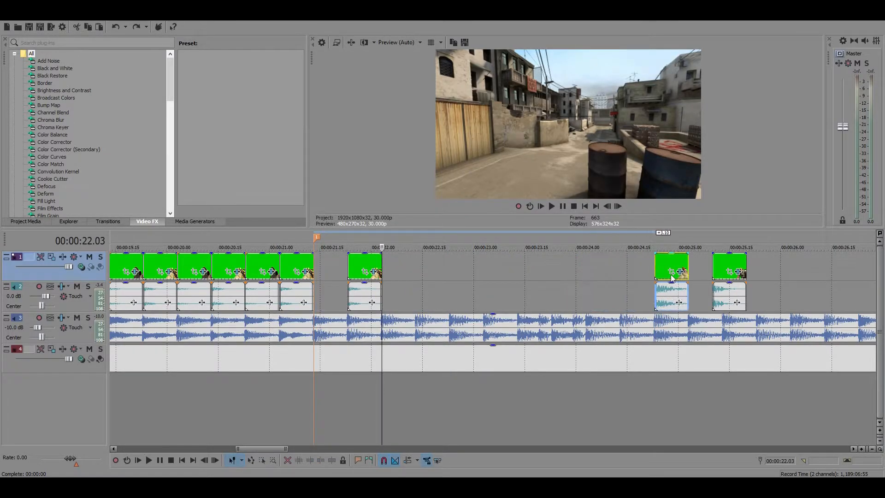
scroll(679, 283, "down", 3)
left_click_drag(750, 270, 469, 266)
left_click(475, 266)
scroll(476, 267, "up", 3)
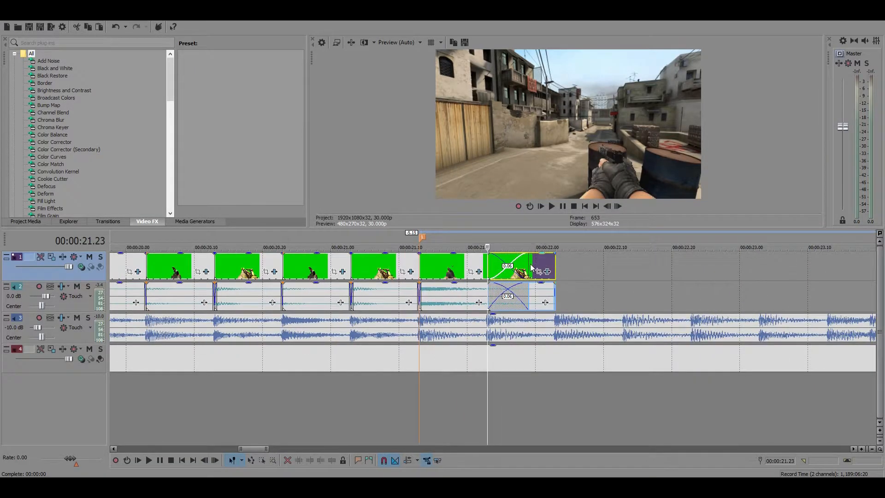
left_click_drag(531, 267, 422, 262)
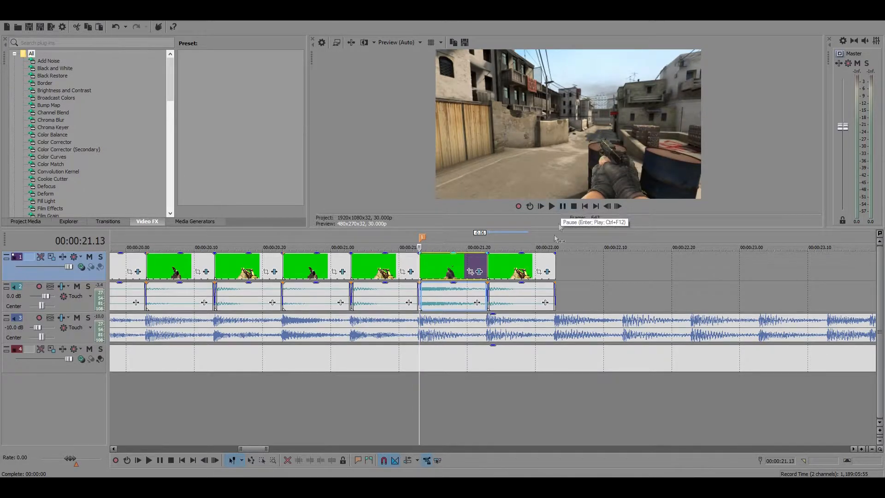
Paste copies of the black pistol, M4A1 and black pistol clips with audio at 00:00:22.03, 00:00:22.13 and 00:00:22.23
left_click(552, 264)
key("ctrl+v")
left_click(521, 267)
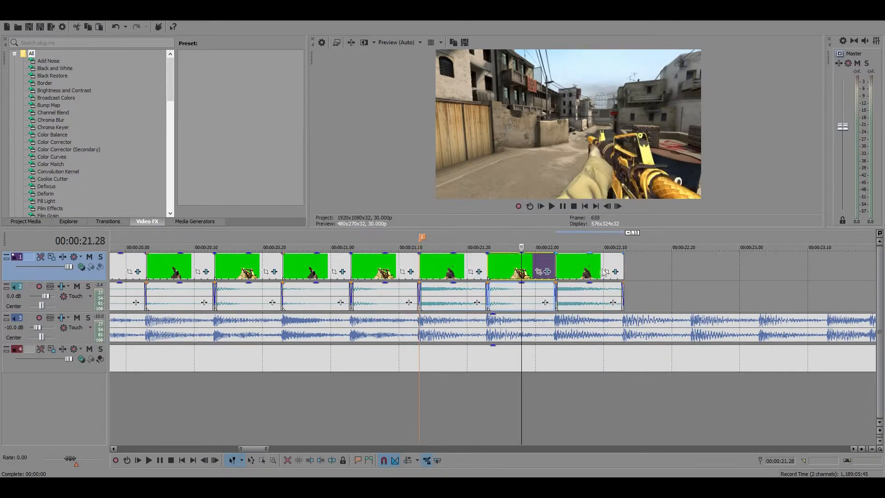
key("ctrl+c")
left_click(619, 267)
key("ctrl+v")
left_click(474, 267)
key("ctrl+c")
left_click(688, 268)
key("ctrl+v")
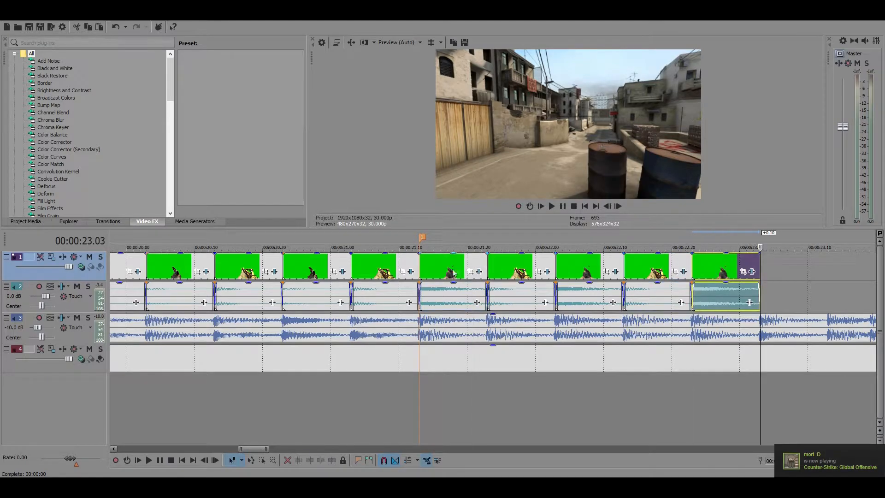
Play the alternating black pistol and M4A1 clips from 00:00:21.13 to about 00:00:23.03 to check their sync
left_click(417, 265)
left_click(562, 208)
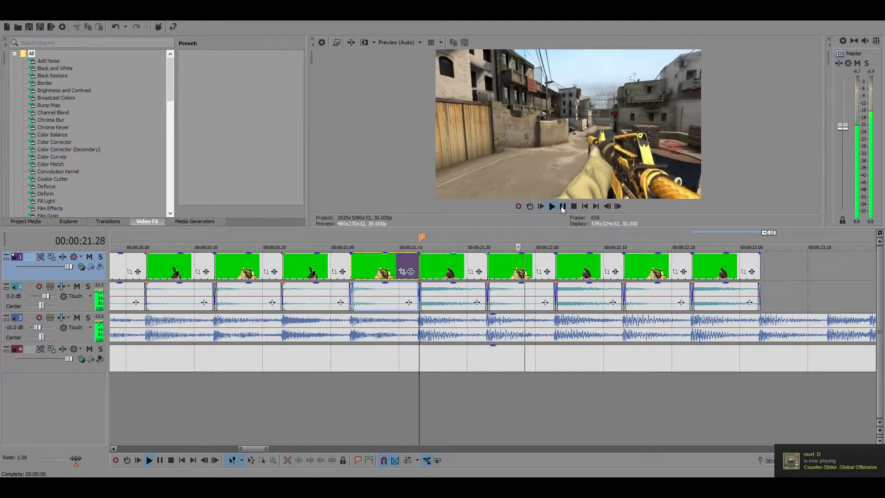
Undo the three black pistol and M4A1 copies pasted after 00:00:22.03
scroll(656, 305, "down", 5)
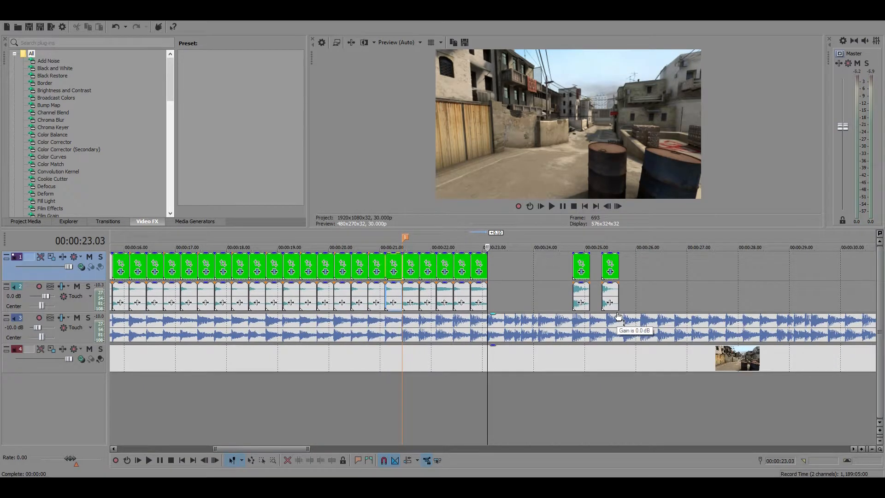
key("ctrl+z")
key("ctrl+z")
key("ctrl+z")
scroll(583, 308, "up", 4)
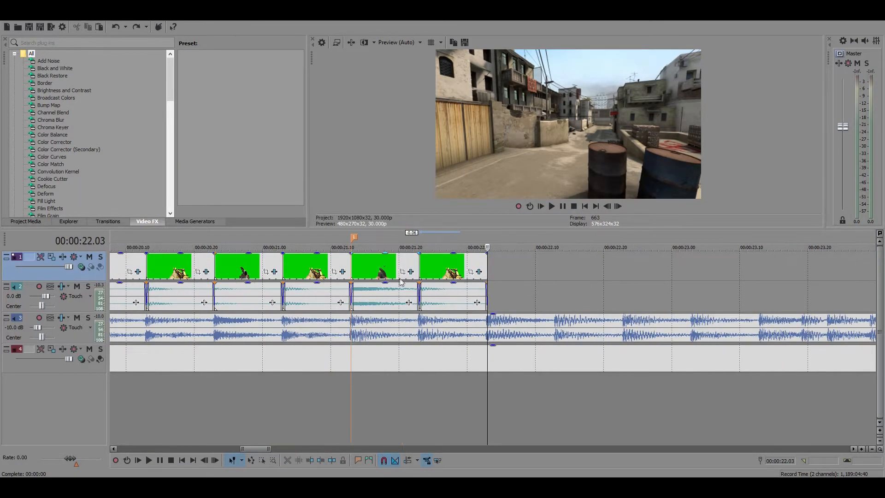
Move the black pistol clip from 00:00:21.13 aside to about 00:00:24.13, directly before the red pistol clip
key("ctrl+y")
key("ctrl+y")
key("ctrl+y")
scroll(613, 300, "down", 6)
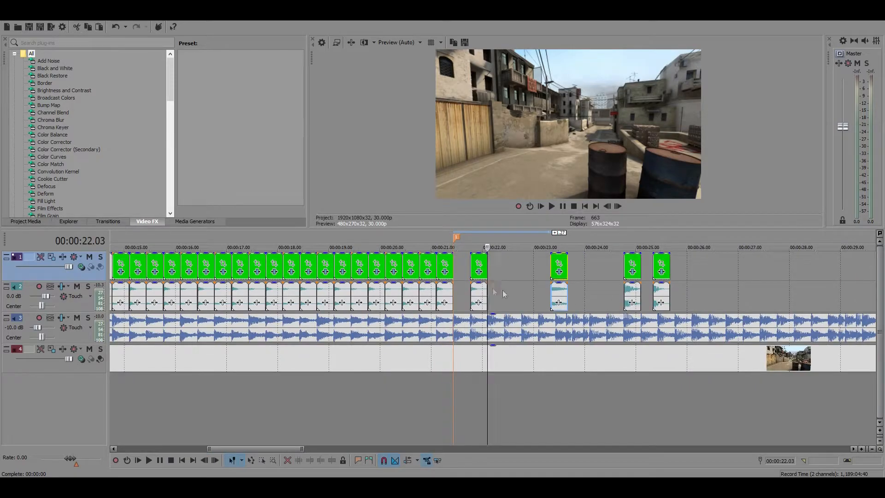
left_click_drag(558, 266, 613, 269)
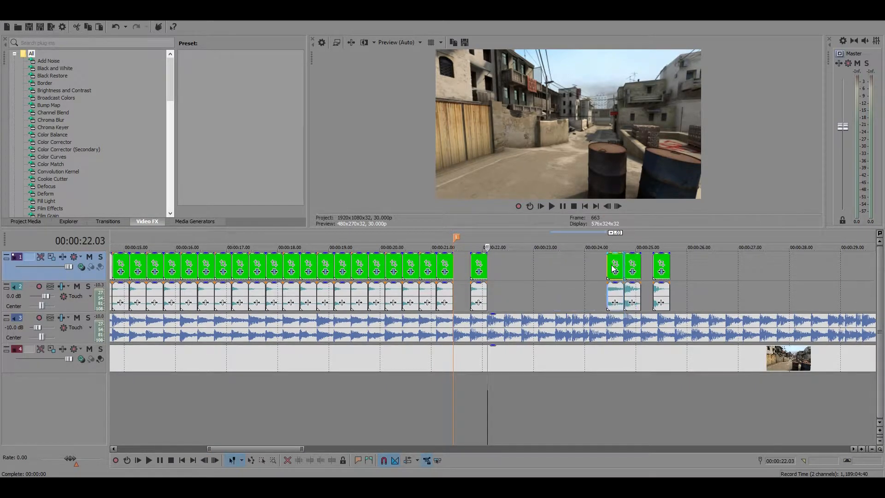
Play the music from 00:00:21.13 to about 00:00:23.09 to listen to its beats
left_click(452, 295)
left_click(563, 206)
left_click(562, 206)
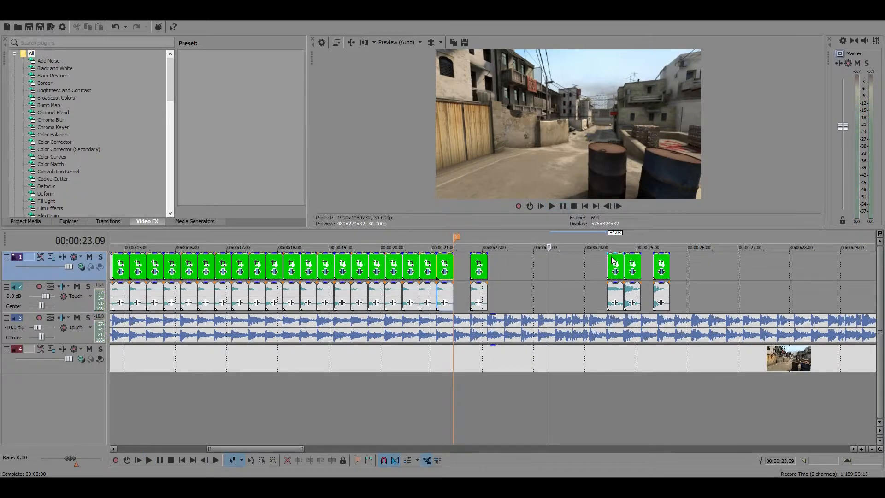
Return the black pistol clip to 00:00:21.13 and paste a copy with its audio after the M4A1 clip at 00:00:22.03
left_click_drag(613, 261, 523, 260)
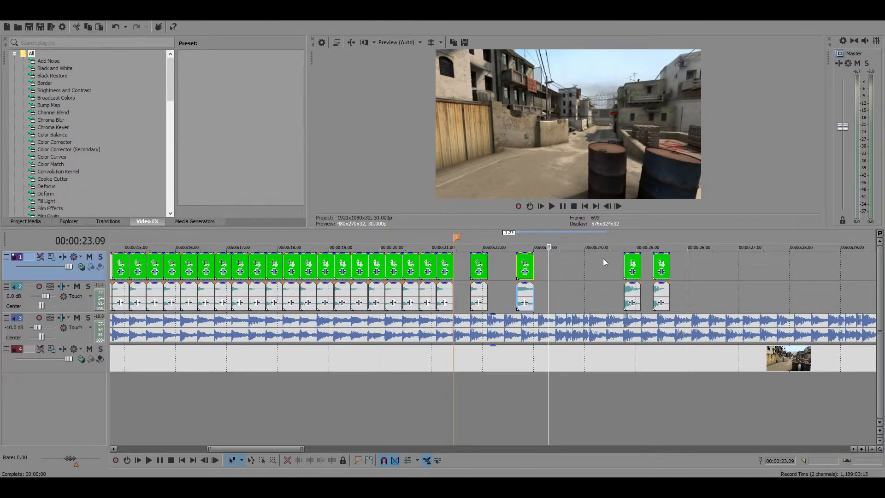
left_click(528, 260)
left_click_drag(527, 260, 470, 262)
left_click(487, 259)
scroll(625, 290, "up", 2)
key("ctrl+v")
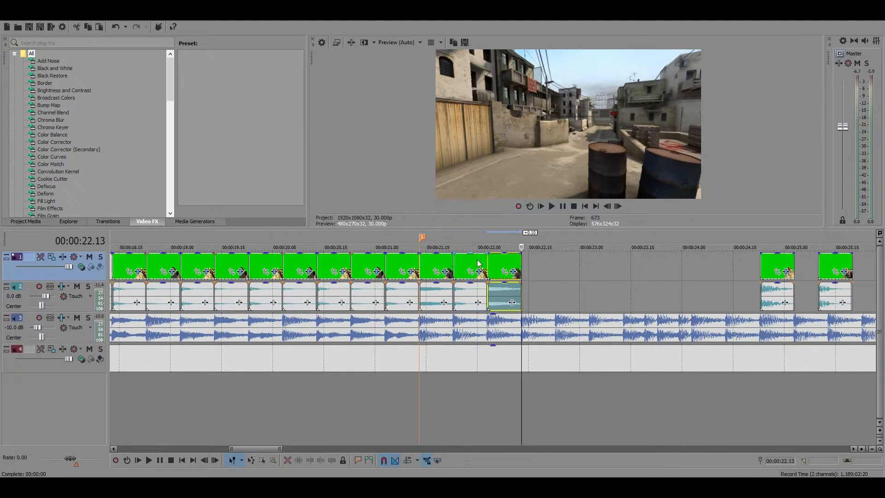
Copy the M4A1 clip with its audio and paste it after the second black pistol clip at 00:00:22.13
left_click(479, 265)
left_click(522, 263)
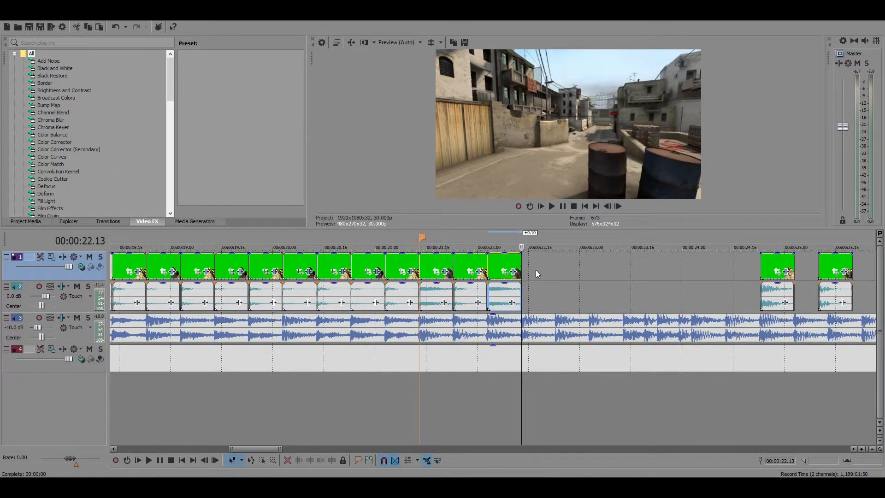
scroll(535, 269, "up", 3)
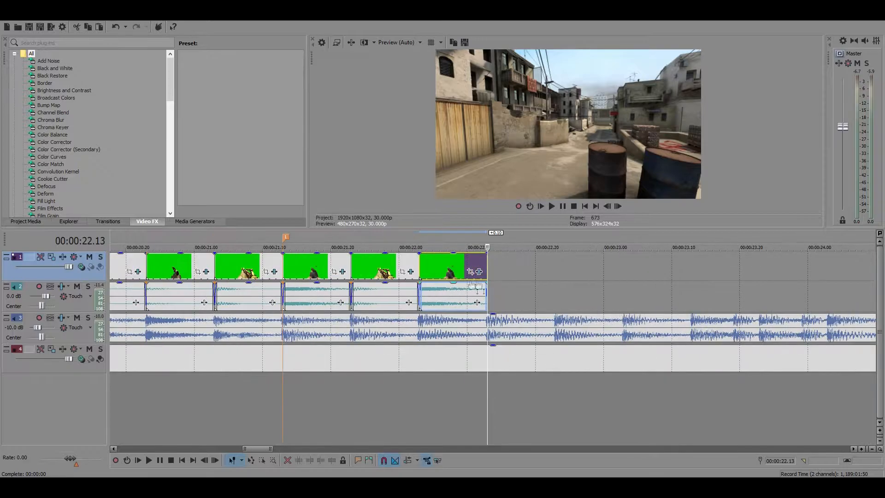
key("ctrl+v")
scroll(555, 289, "up", 5)
scroll(411, 289, "down", 4)
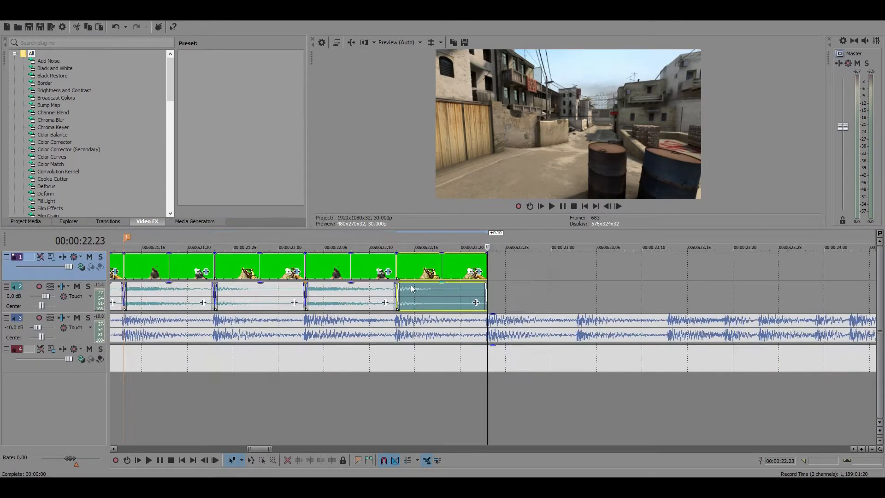
Copy the second black pistol clip with its audio and paste it at the sequence's end at 00:00:22.23
left_click(372, 273)
left_click(488, 267)
scroll(593, 284, "up", 1)
key("ctrl+v")
scroll(594, 284, "down", 4)
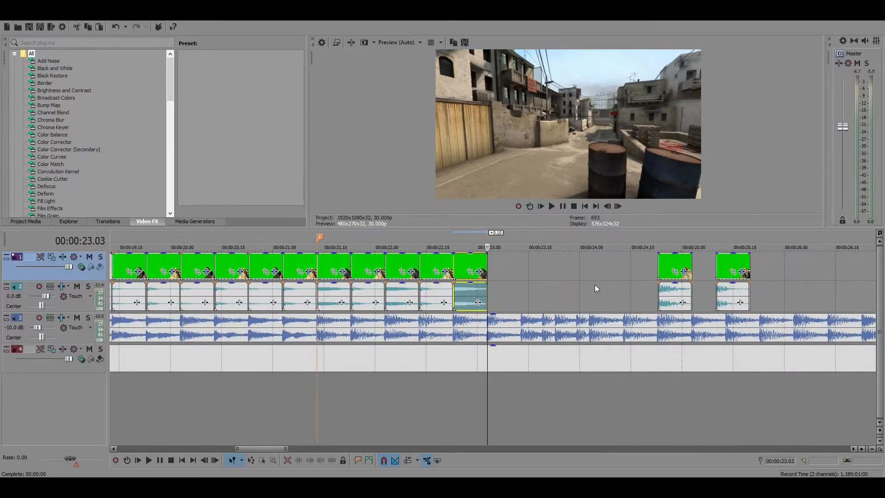
Copy the last M4A1 clip with its audio and paste it after the third black pistol clip at 00:00:23.03
left_click(443, 269)
left_click(487, 267)
scroll(487, 266, "up", 3)
key("ctrl+v")
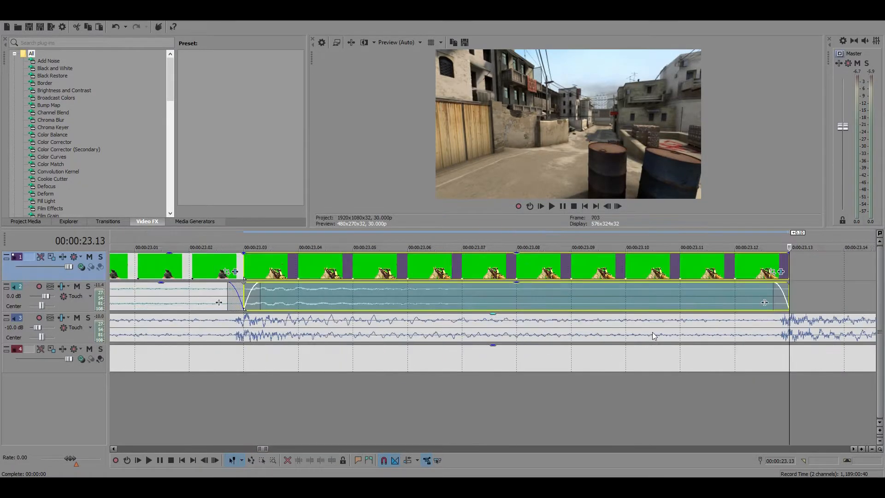
scroll(654, 330, "down", 5)
scroll(599, 297, "up", 2)
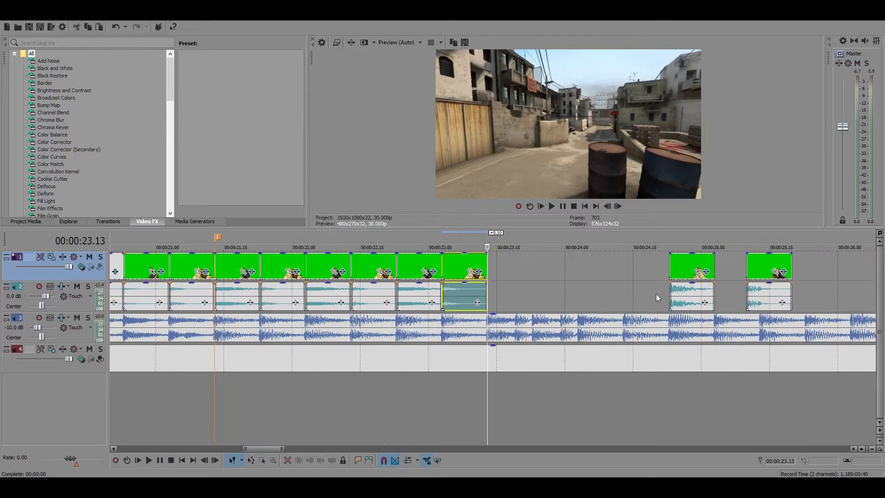
Play the music repeatedly from 00:00:23.13 to about 00:00:24.06 to hear the beats after the last M4A1 clip
left_click(561, 207)
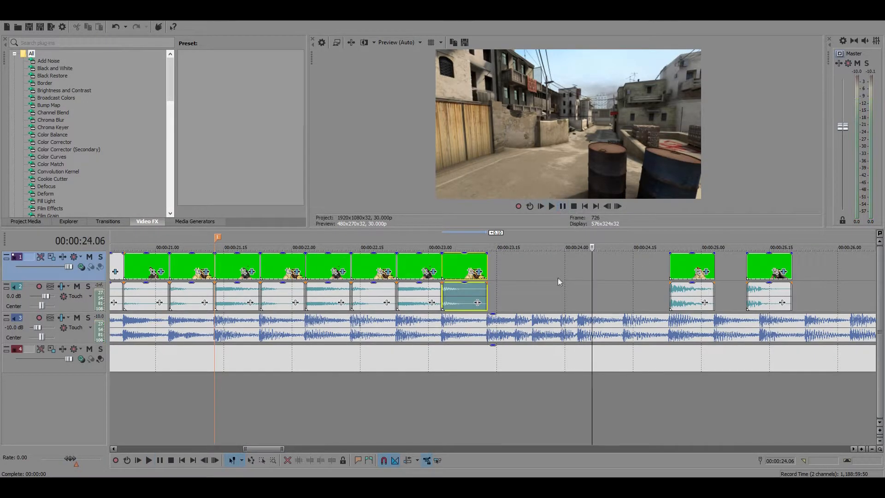
left_click(487, 260)
left_click(559, 208)
left_click(559, 208)
left_click(487, 267)
left_click(561, 205)
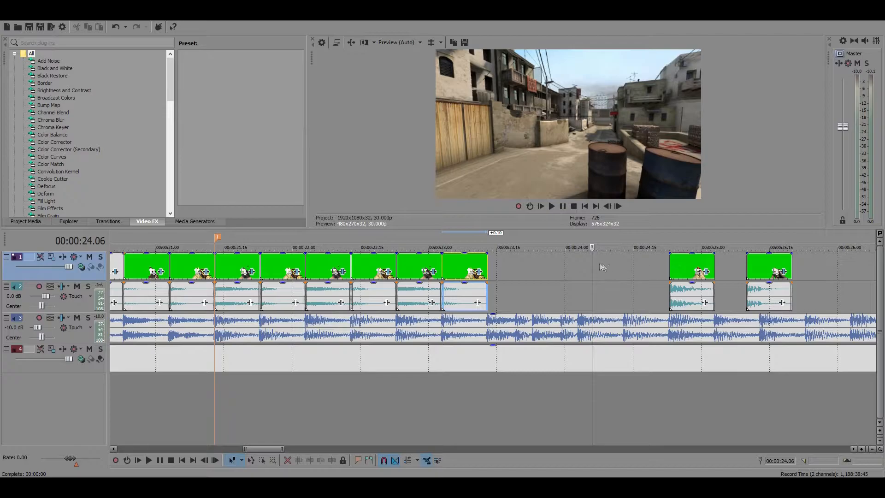
Check the two parked gun clips, and replay the music from 00:00:23.13 to about 00:00:23.24 to locate the quick beats
left_click(695, 262)
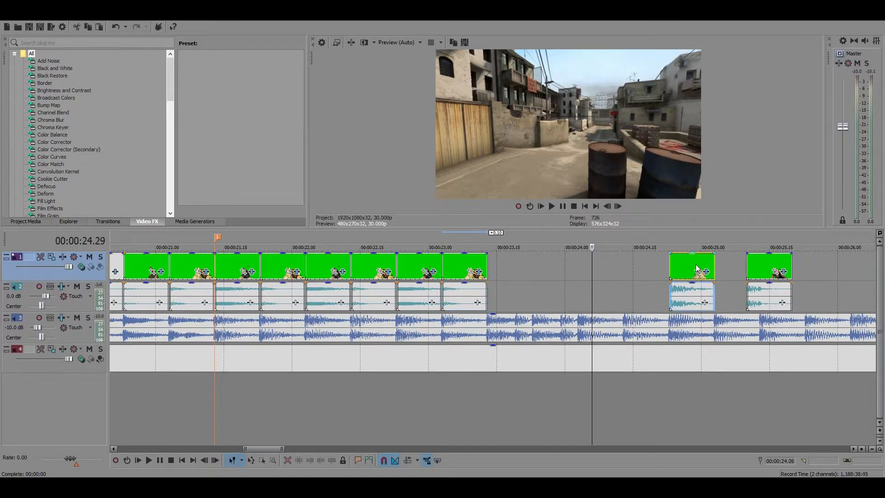
left_click(765, 267)
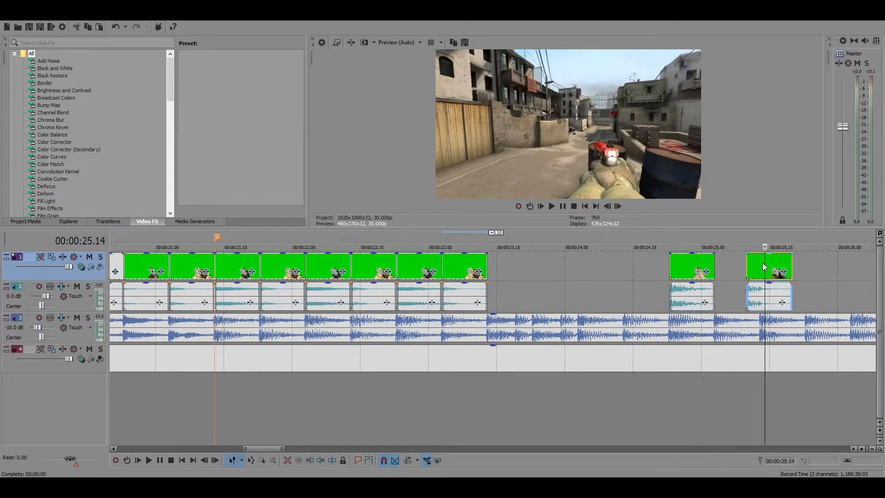
left_click(673, 265)
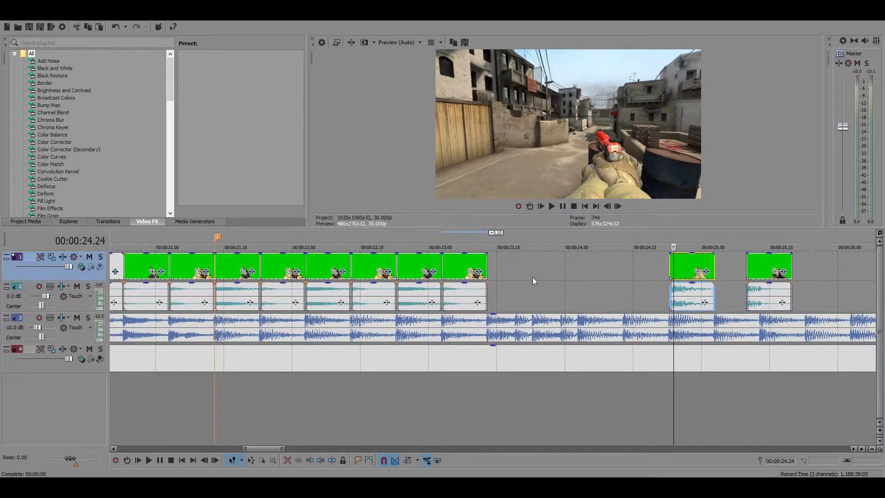
left_click(488, 263)
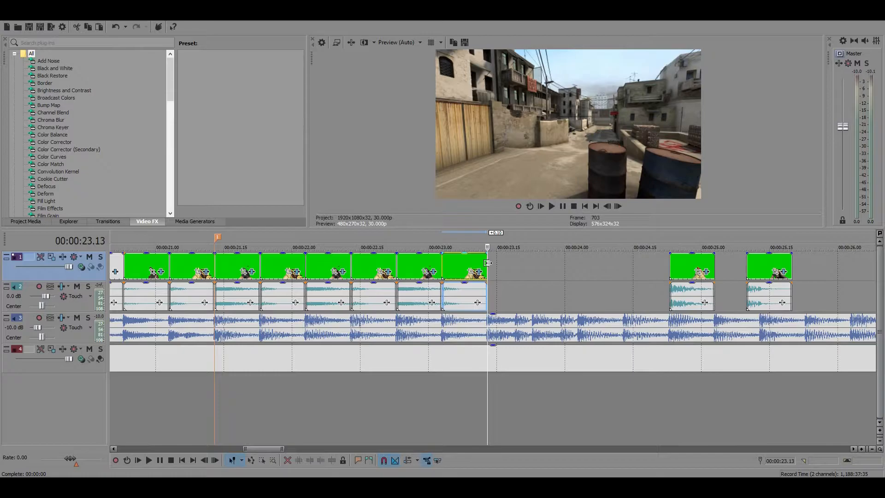
scroll(583, 328, "up", 3)
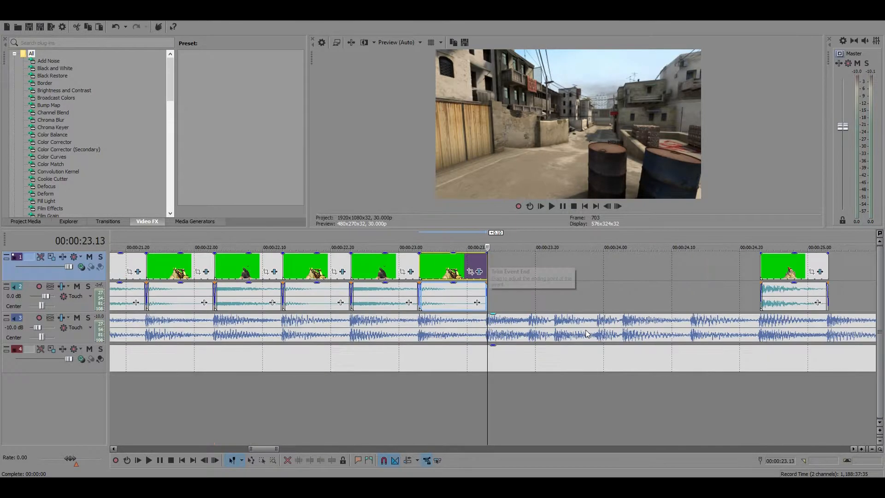
left_click(563, 206)
left_click(564, 208)
left_click(488, 269)
left_click(566, 210)
key("space")
left_click(566, 209)
left_click(566, 210)
left_click(566, 209)
left_click(566, 210)
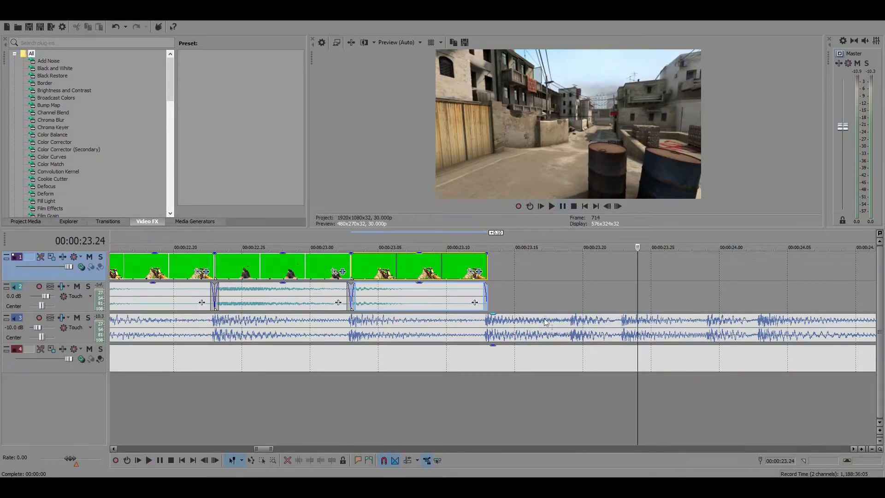
Copy the last M4A1 clip with its audio, paste it at 00:00:23.13 and trim its end to the beat at 00:00:23.19
scroll(449, 283, "down", 4)
scroll(448, 288, "up", 2)
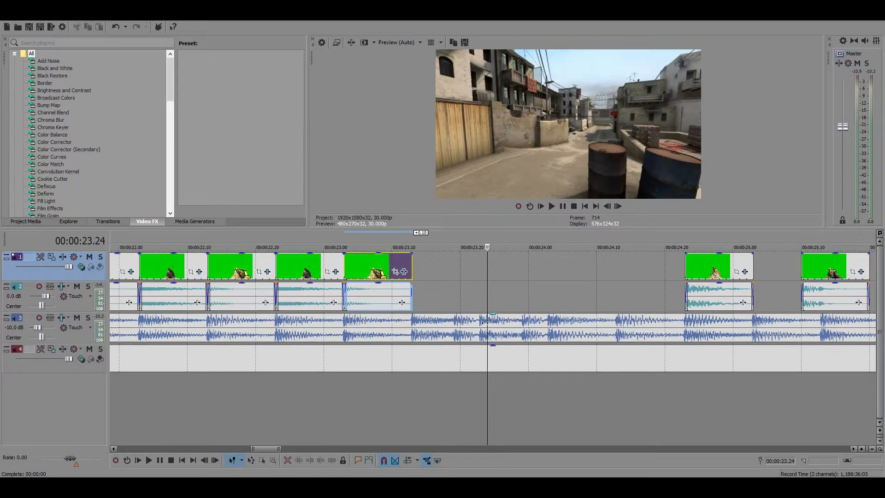
left_click(364, 271)
key("ctrl+c")
left_click(412, 268)
key("ctrl+v")
left_click_drag(481, 268, 454, 267)
left_click(454, 267)
scroll(506, 292, "up", 6)
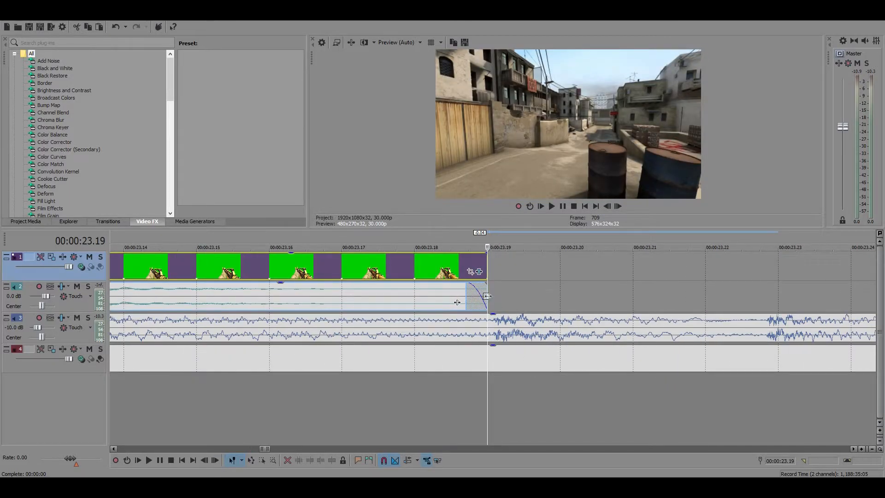
left_click(486, 296)
scroll(504, 289, "down", 6)
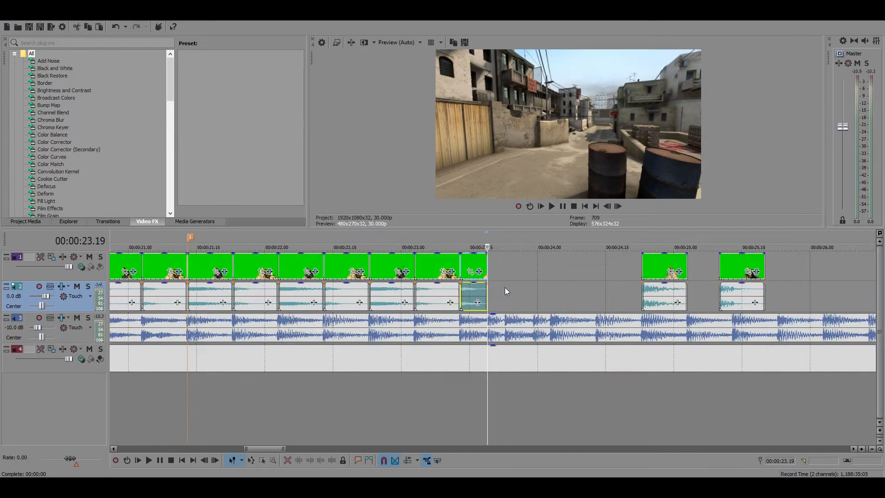
Paste a copy of the black pistol clip with its audio at 00:00:23.19 and trim its end to 00:00:23.23
scroll(507, 293, "up", 2)
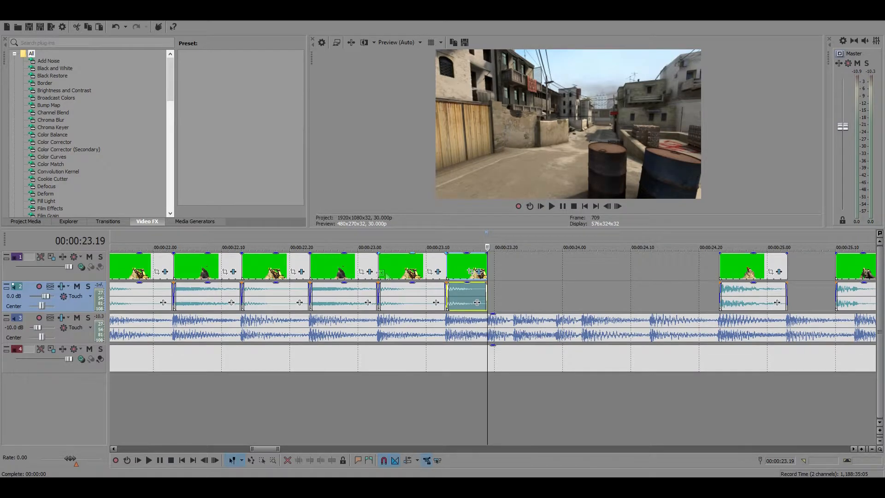
left_click(339, 272)
left_click(484, 265)
scroll(587, 304, "up", 2)
scroll(590, 308, "up", 1)
key("ctrl+v")
left_click_drag(850, 290, 488, 295)
Move the parked red pistol clip with its audio to 00:00:23.23 and trim its end to 00:00:23.29
scroll(639, 305, "down", 3)
scroll(515, 299, "up", 4)
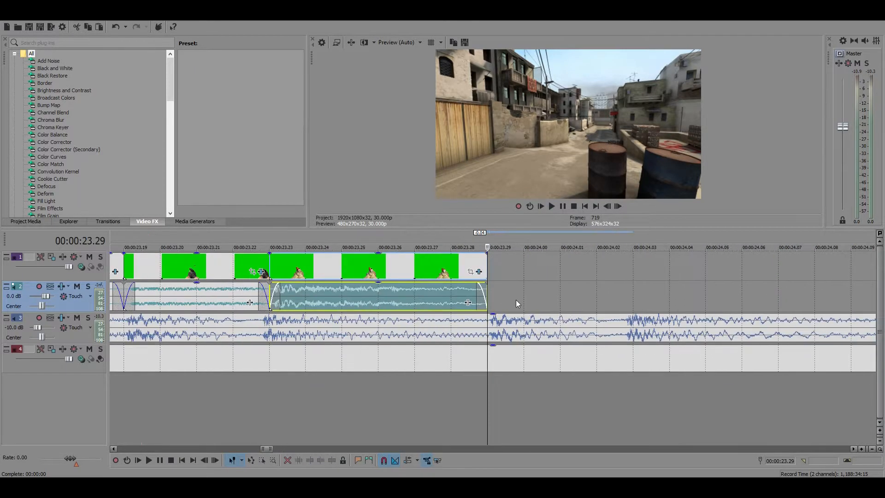
mouse_move(489, 291)
left_mouse_down()
mouse_move(505, 299)
mouse_move(488, 299)
left_mouse_up()
scroll(551, 262, "down", 4)
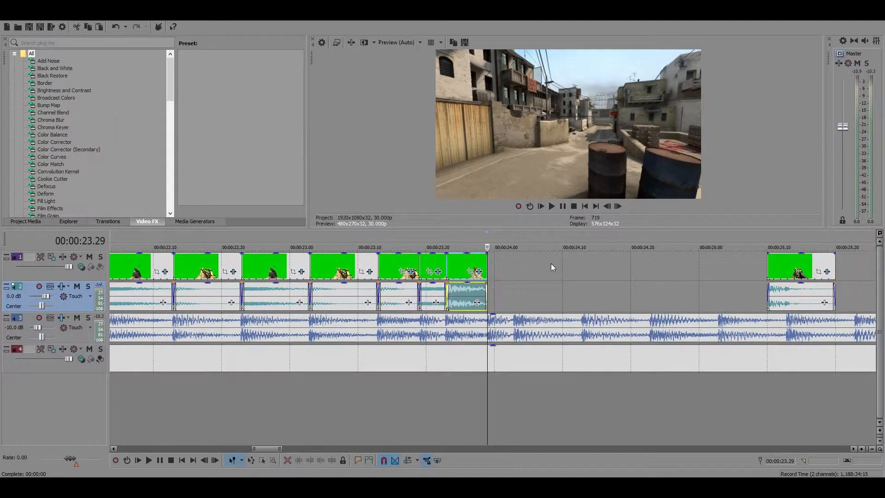
Play on to hear the next beat, then paste a copy of the short black pistol clip at 00:00:23.29, ending at 00:00:24.03
left_click(563, 207)
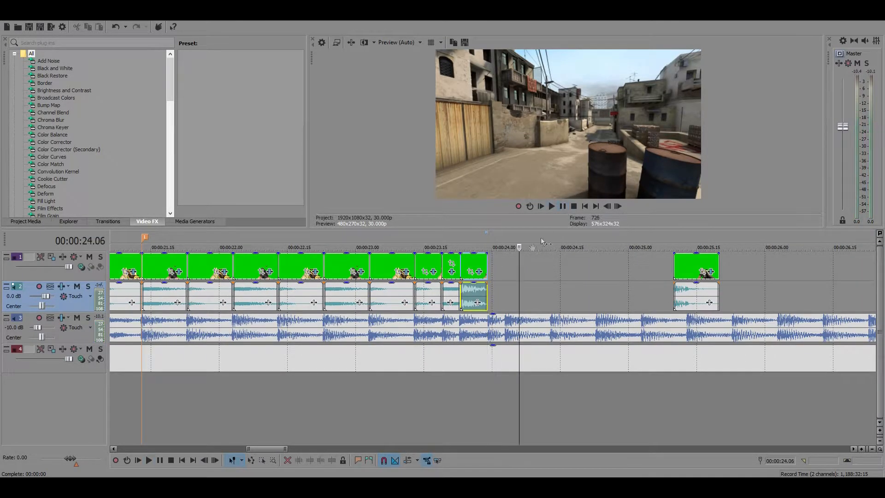
scroll(346, 278, "up", 3)
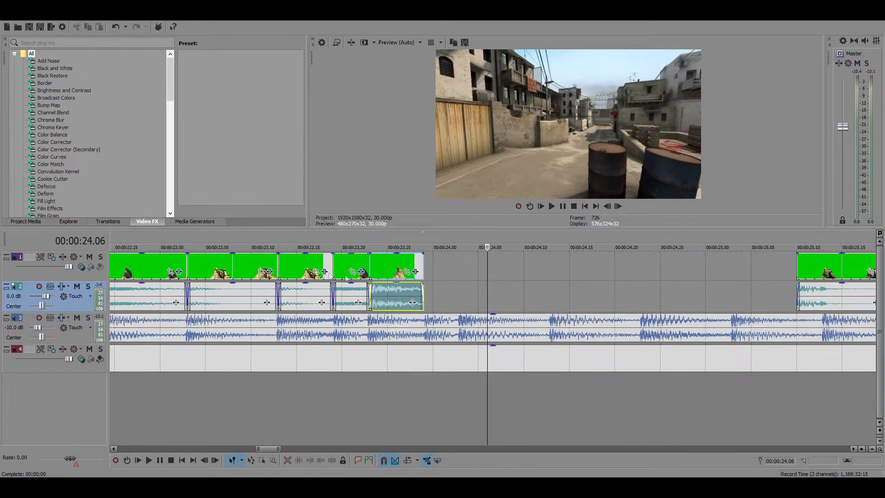
left_click(344, 265)
key("ctrl+c")
left_click(421, 266)
key("ctrl+v")
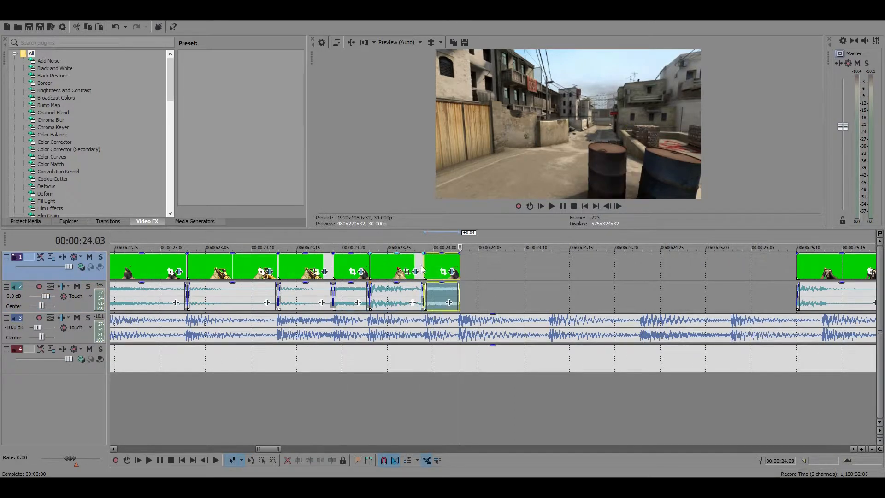
scroll(478, 302, "up", 5)
left_click(456, 302)
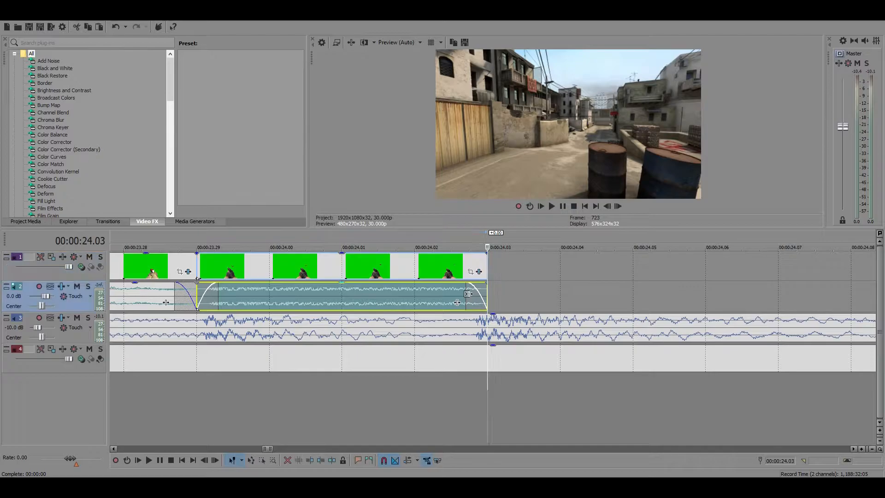
scroll(465, 294, "down", 5)
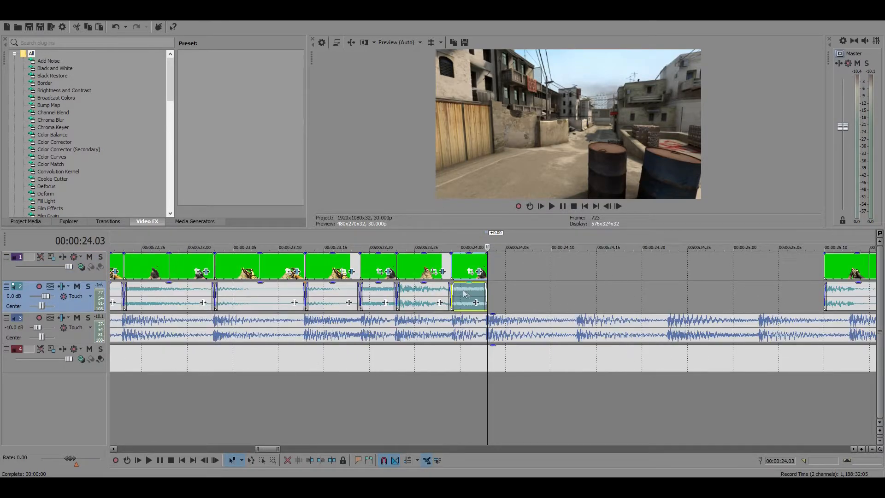
Paste a copy of the short M4A1 clip with its audio at 00:00:24.03 and extend its end to 00:00:24.13
left_click(342, 264)
left_click(486, 264)
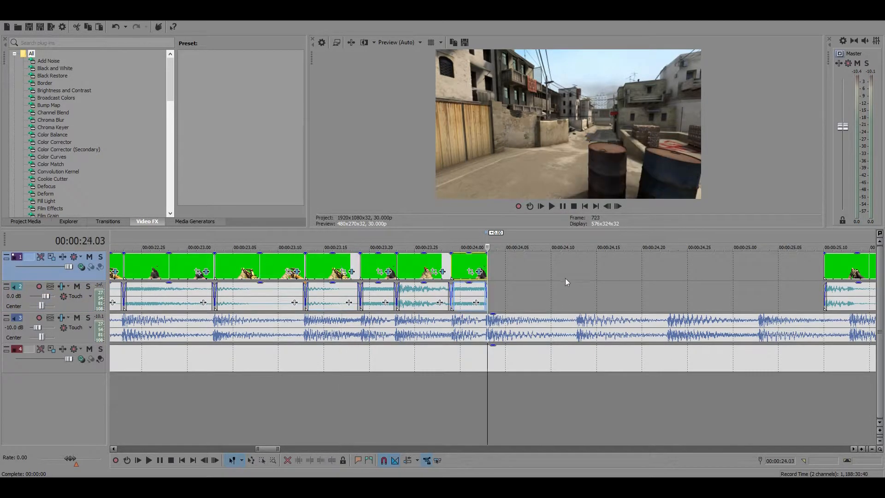
key("ctrl+v")
left_click_drag(541, 266, 575, 269)
scroll(575, 268, "down", 5)
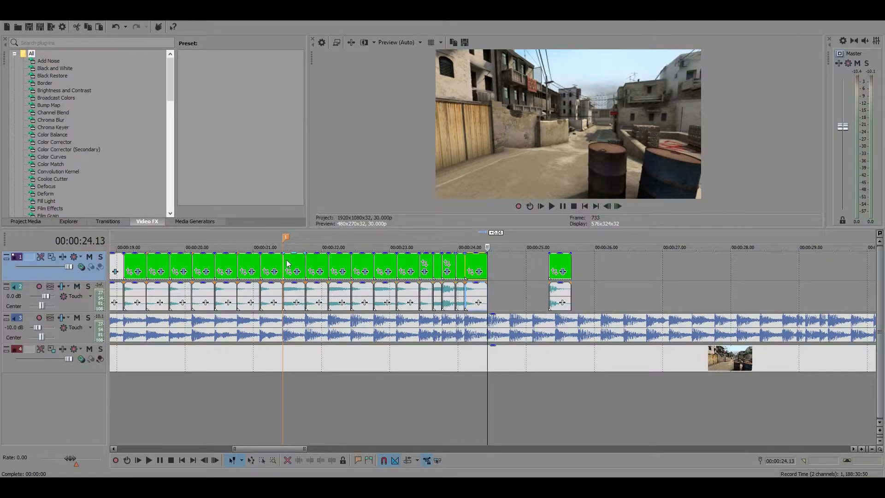
Move the remaining parked gun clip with its audio 7 seconds later, to about 00:00:32
scroll(503, 323, "down", 6)
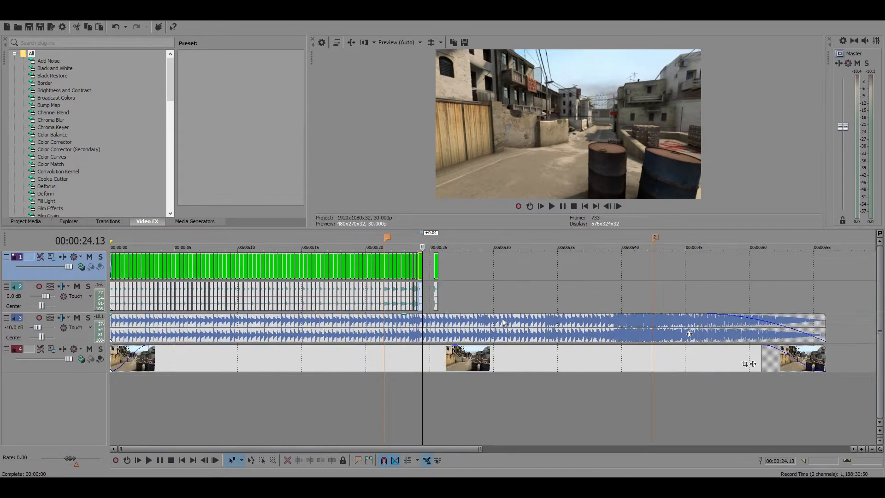
scroll(488, 315, "up", 6)
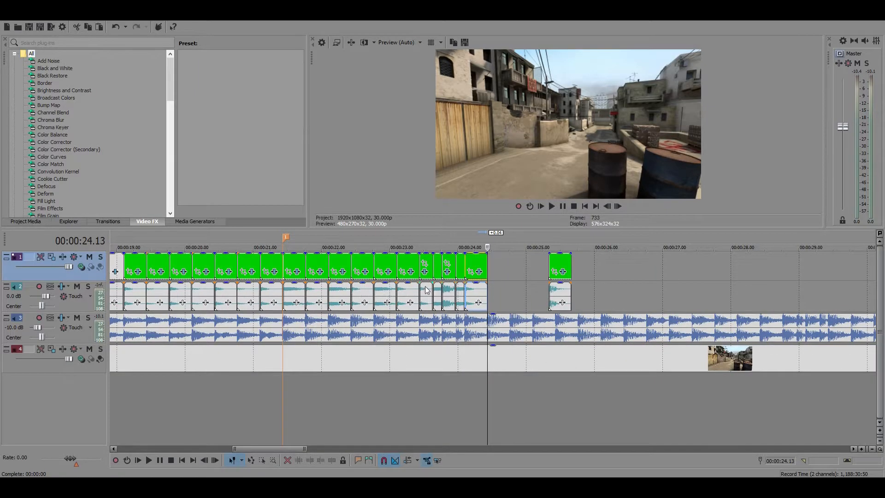
scroll(427, 289, "down", 3)
scroll(503, 309, "down", 3)
left_click_drag(435, 263, 527, 271)
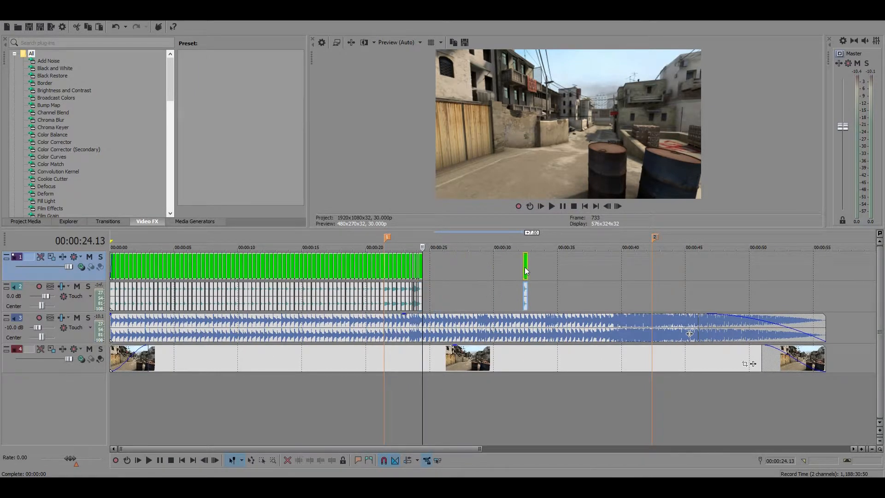
Play the sequence repeatedly from marker 1 at 00:00:21.13 through the last gun clip to check its sync with the music
left_click(386, 262)
scroll(502, 313, "up", 3)
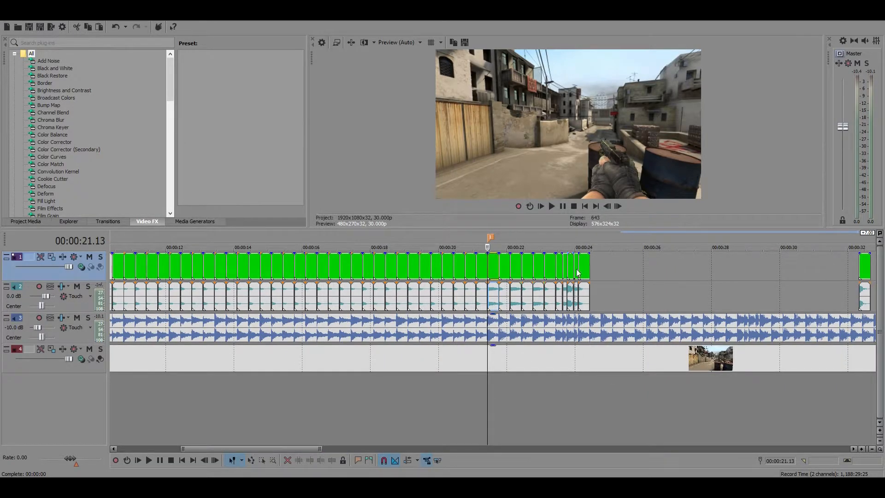
scroll(645, 341, "down", 3)
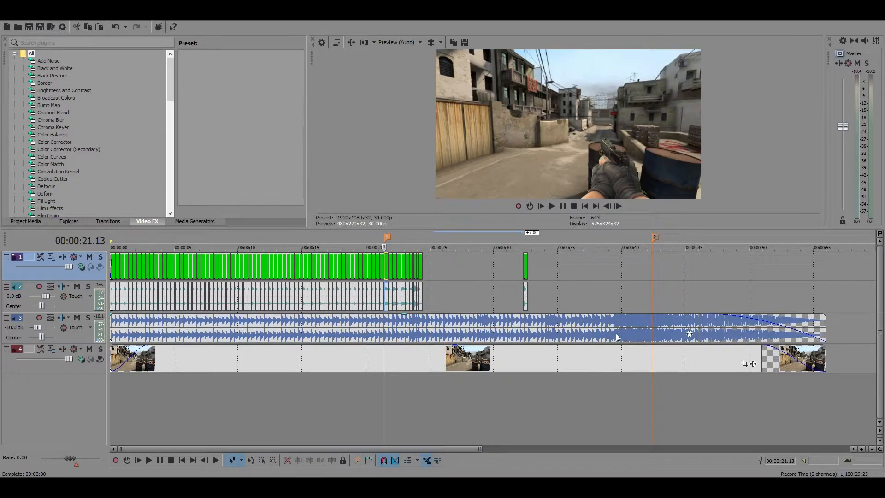
scroll(395, 293, "up", 3)
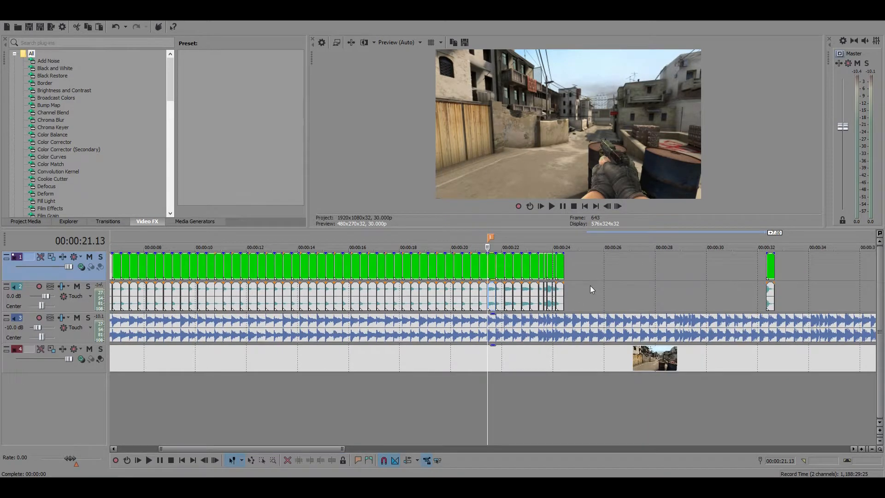
left_click(562, 207)
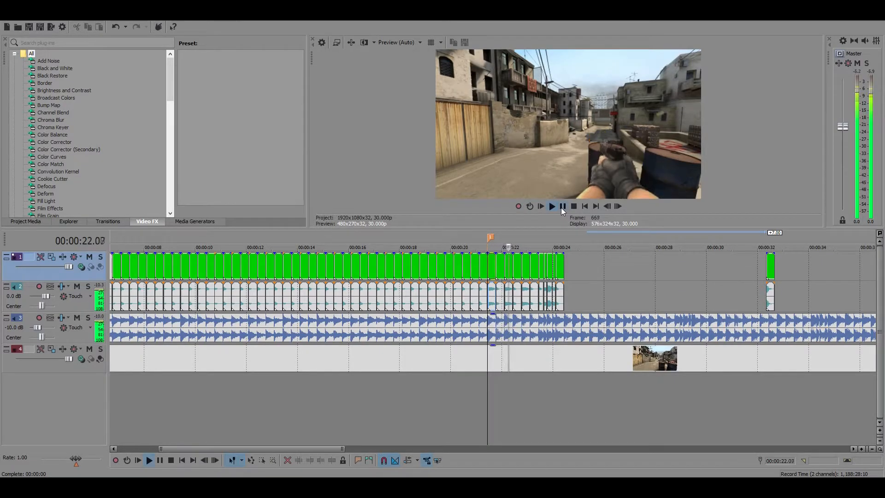
left_click(560, 208)
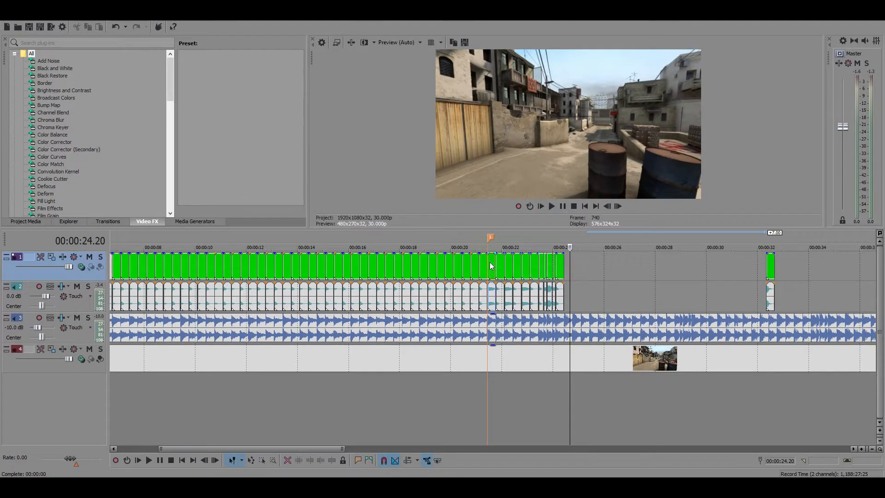
left_click(562, 206)
left_click(562, 207)
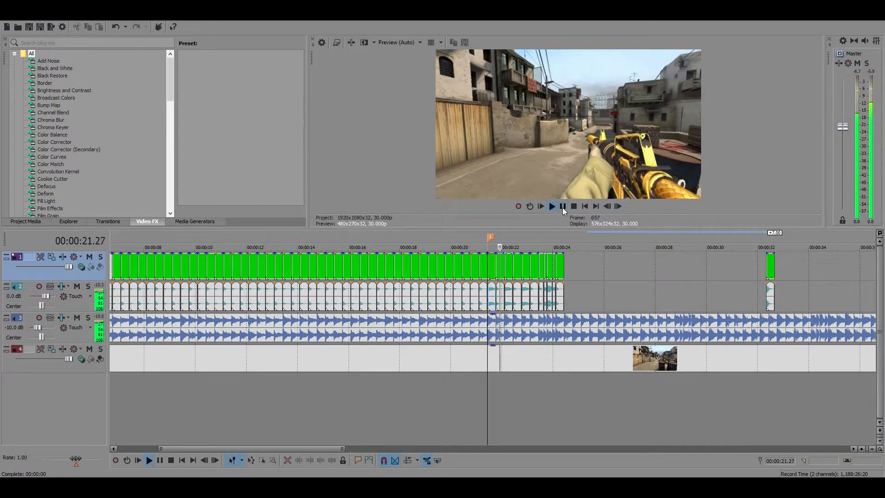
left_click(562, 208)
Replace the red pistol clip at 00:00:23.23 with a copy of the short black pistol clip, extended to 00:00:23.29
scroll(558, 260, "up", 6)
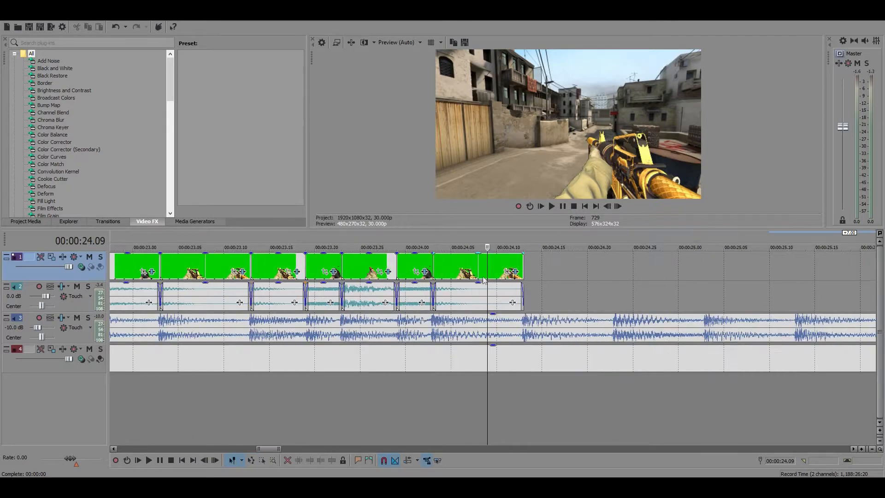
left_click(379, 266)
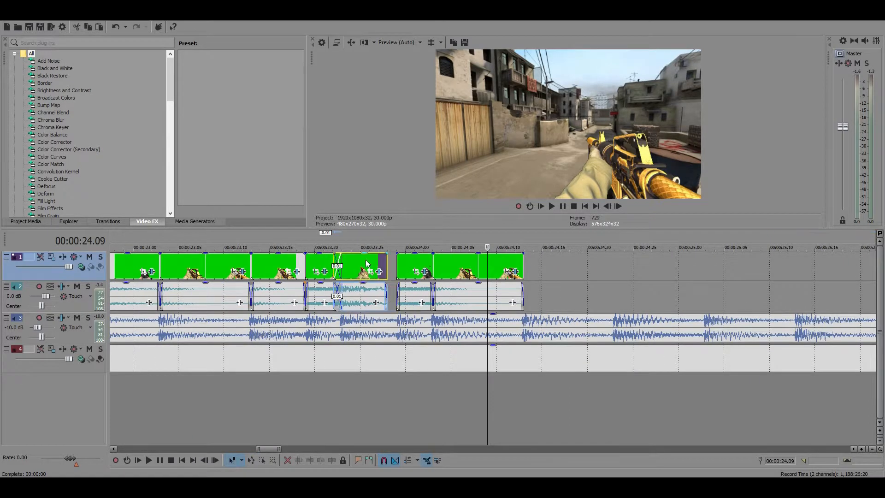
key("Delete")
scroll(474, 297, "down", 4)
scroll(474, 298, "up", 4)
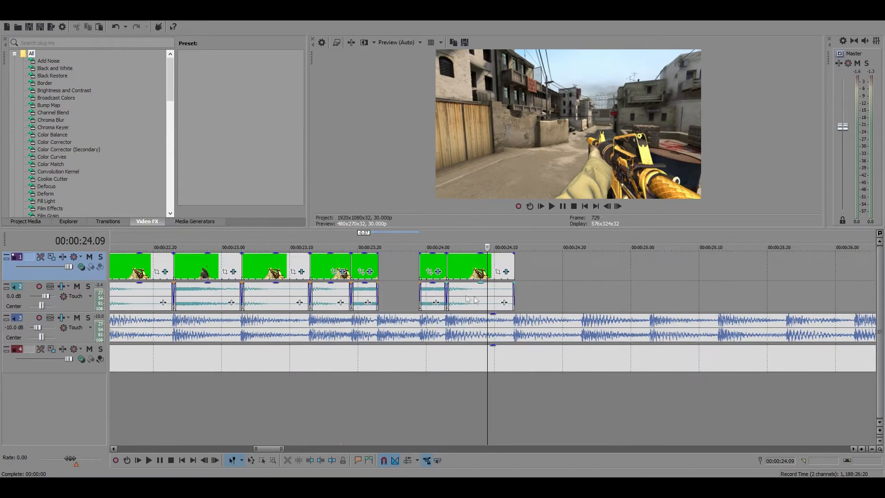
left_click_drag(375, 267, 417, 272)
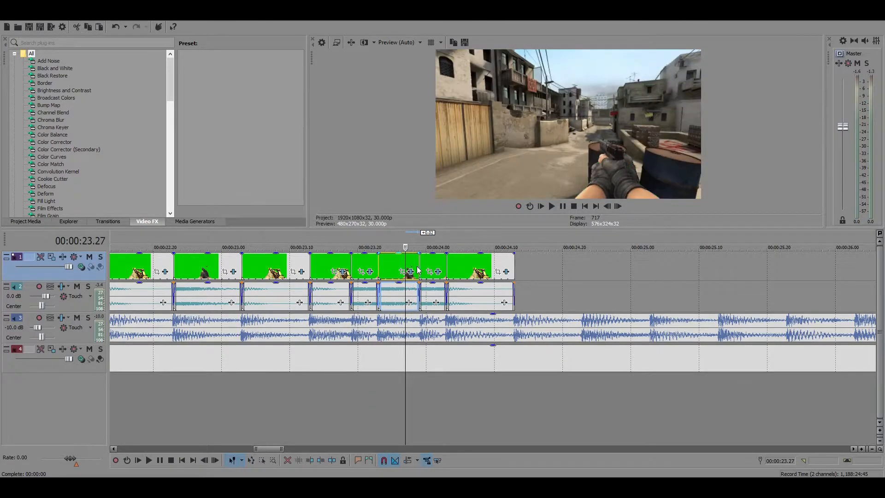
Replay the gun sequence from 00:00:22.23 and from marker 1 to check the replaced pistol clip against the beats
scroll(429, 273, "down", 5)
left_click(448, 268)
left_click(563, 208)
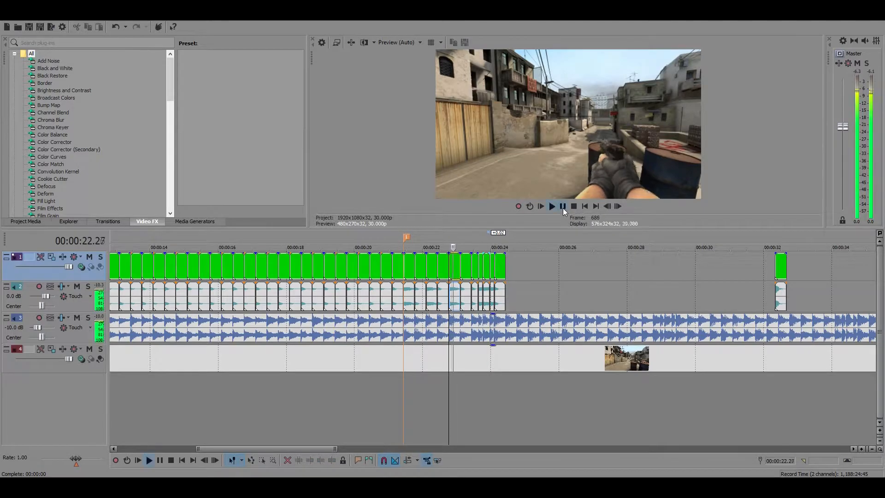
key("space")
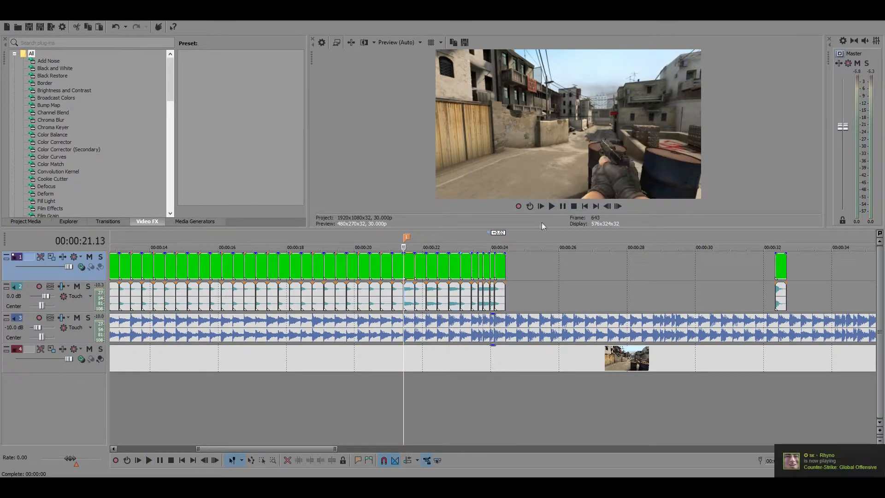
left_click(562, 206)
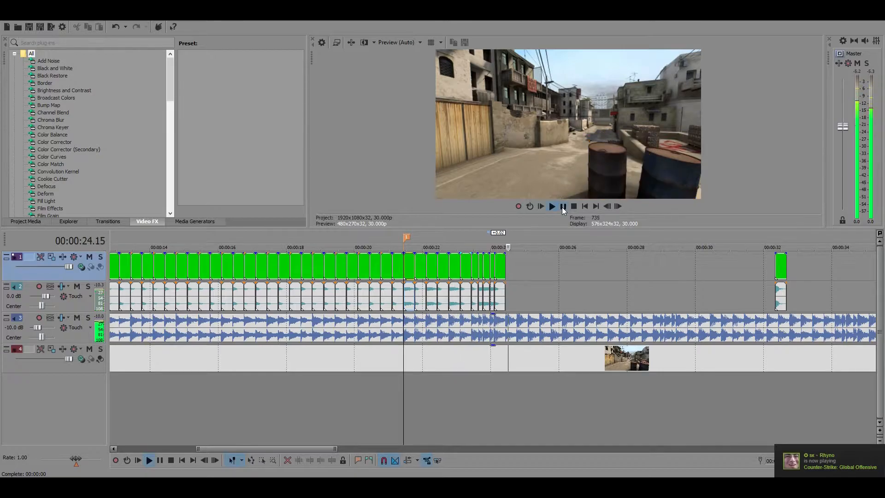
Play the sequence from 00:00:17.13 past the last gun clip to check its sync with the music
left_click(562, 206)
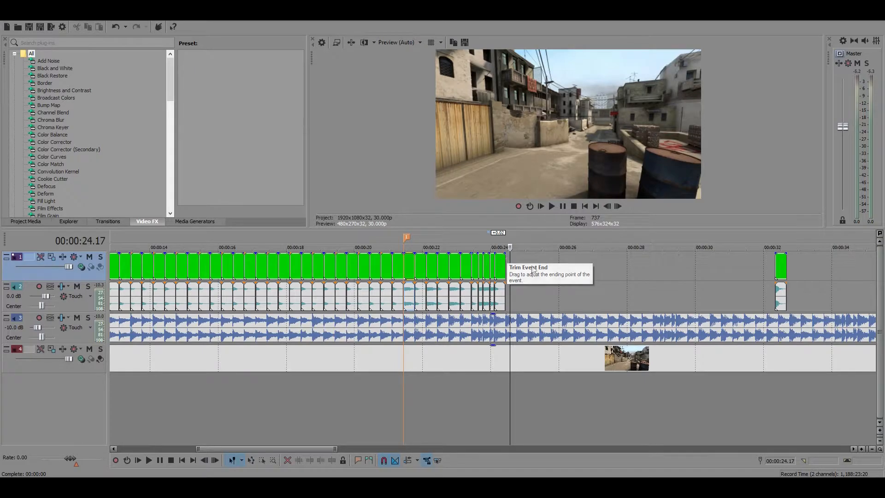
key("Right")
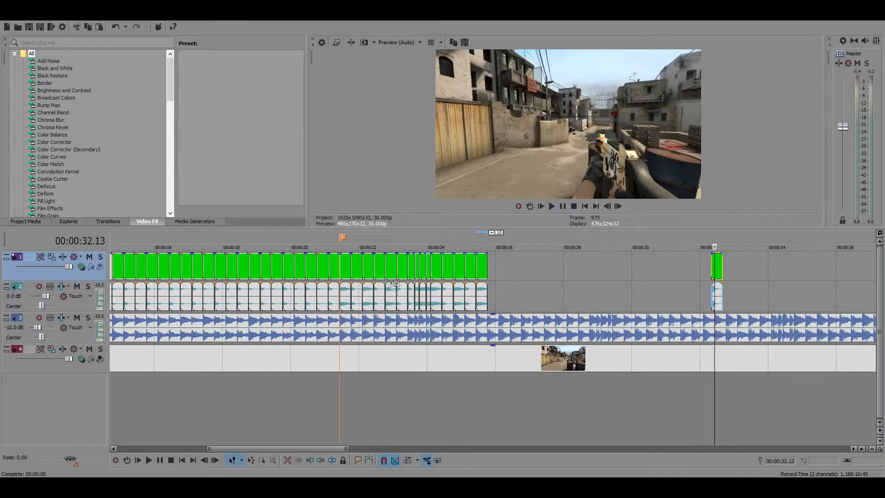
left_click(203, 266)
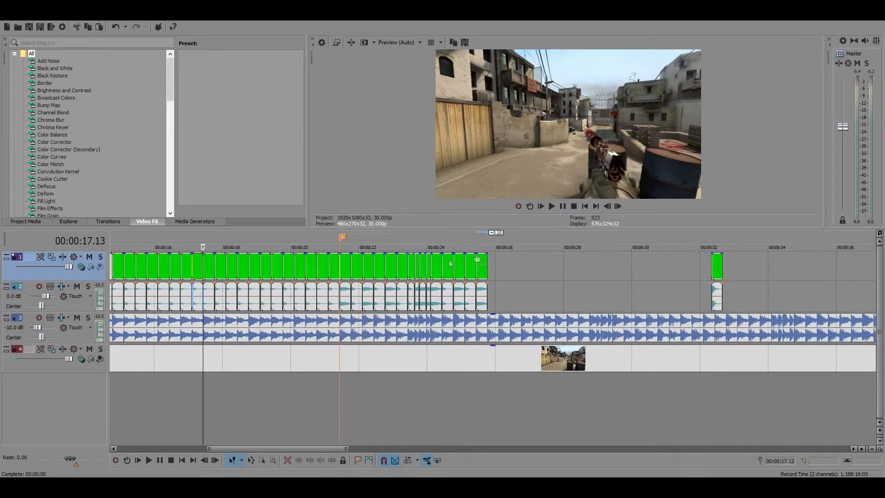
left_click(561, 205)
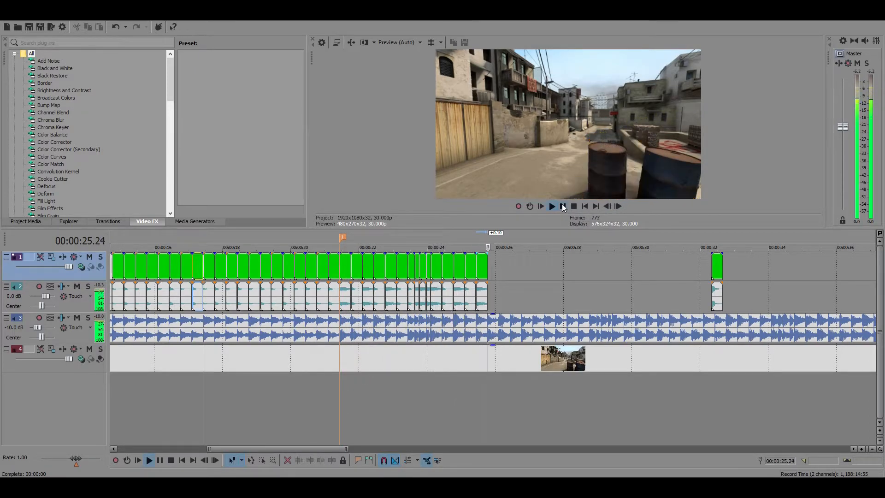
left_click(562, 206)
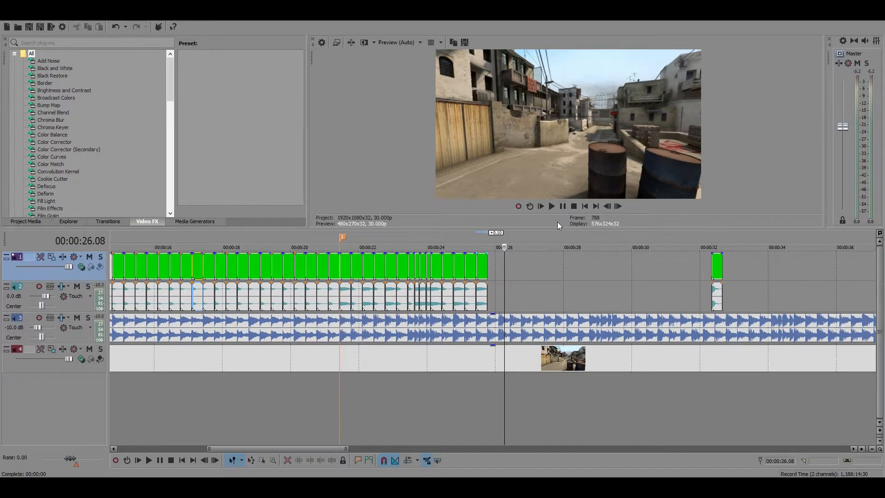
Inspect the gun clips between marker 1 at 00:00:21.13 and the end of the last clip at 00:00:25.23
scroll(376, 318, "down", 6)
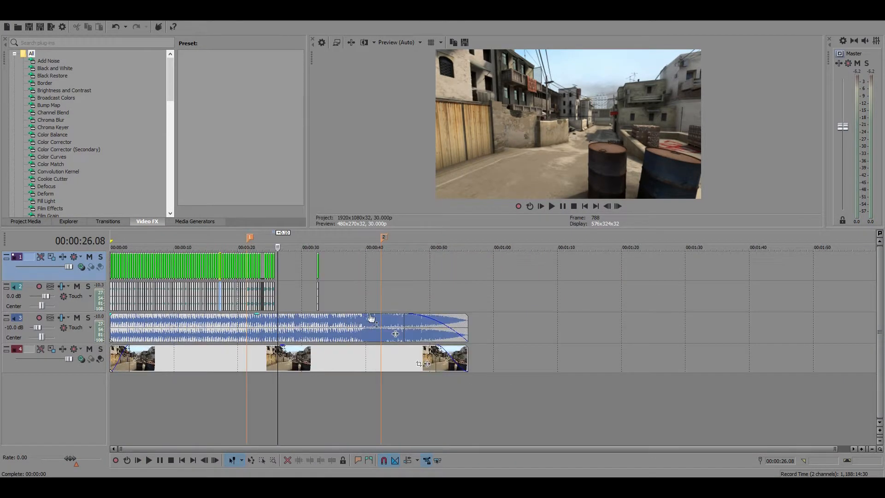
scroll(373, 318, "up", 6)
left_click(242, 264)
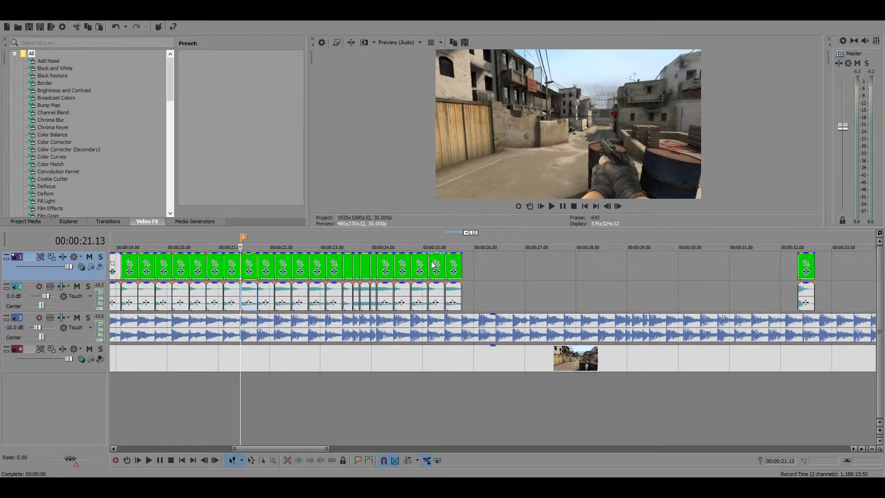
left_click(461, 265)
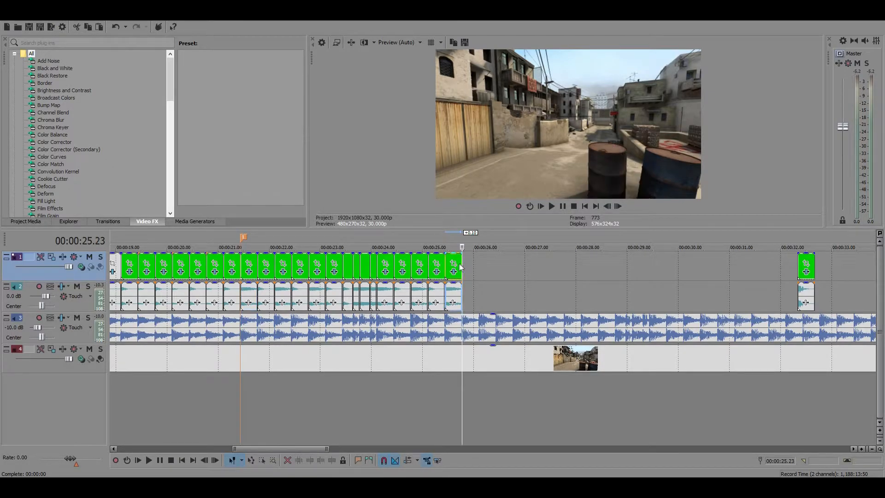
left_click(433, 260)
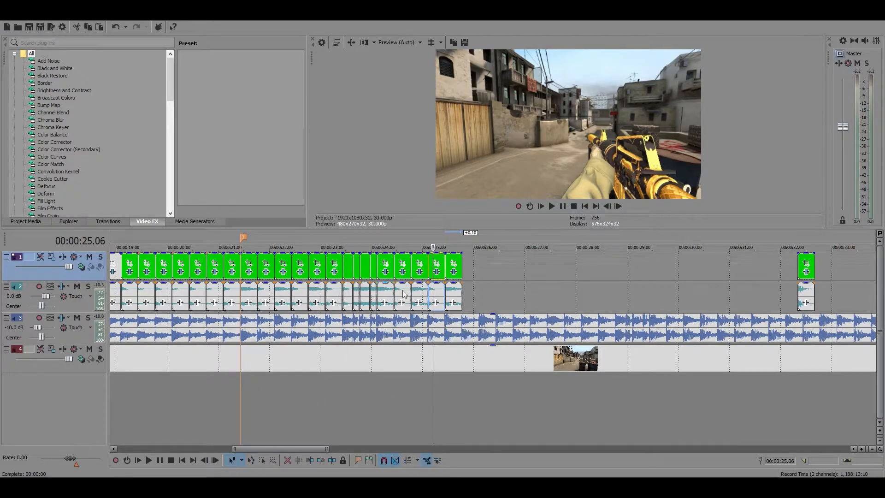
scroll(439, 295, "down", 2)
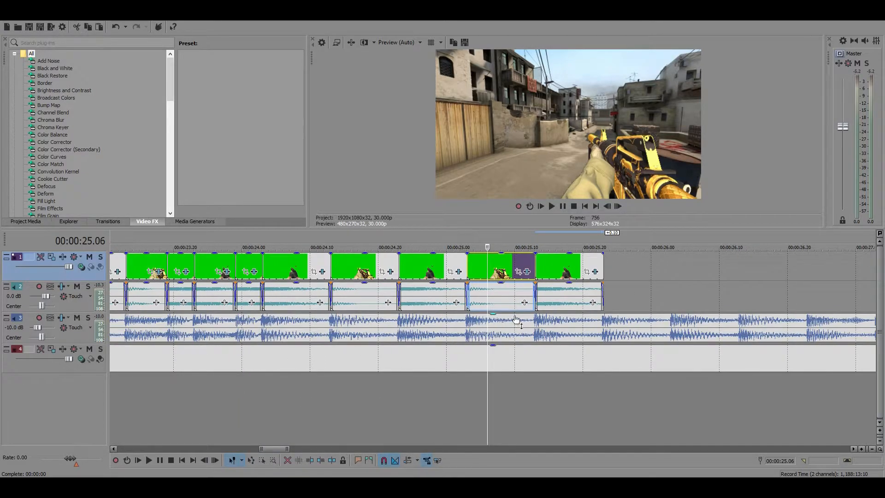
Play the gun sounds from 00:00:19.13 and go to the M4A1 sound at 00:00:25.03
left_click(290, 298)
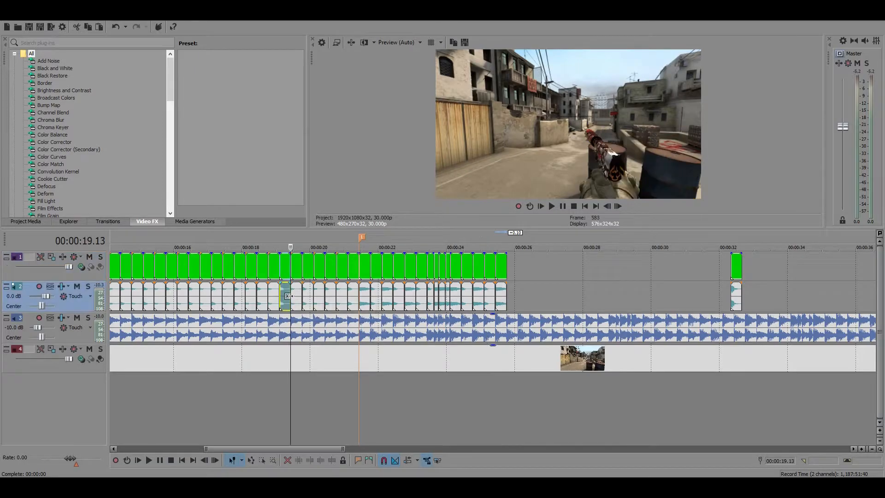
left_click(551, 206)
left_click(563, 206)
left_click(488, 293)
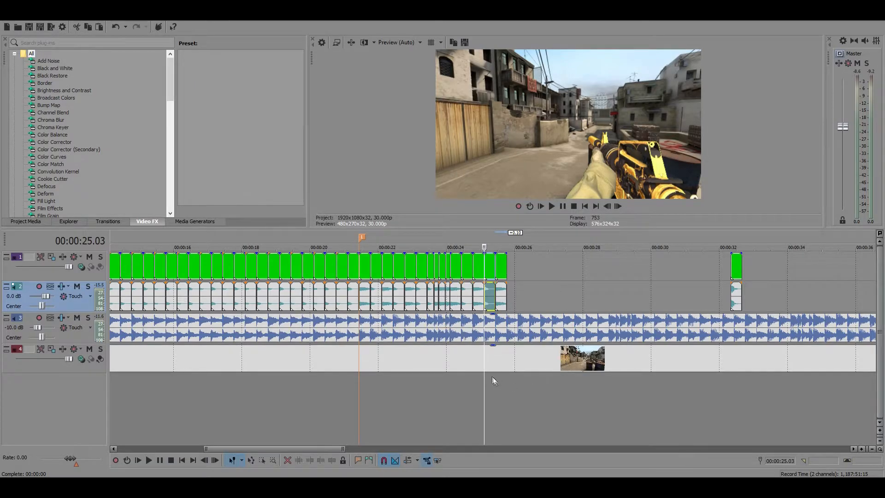
Insert a new audio track and place it above all other tracks
right_click(399, 391)
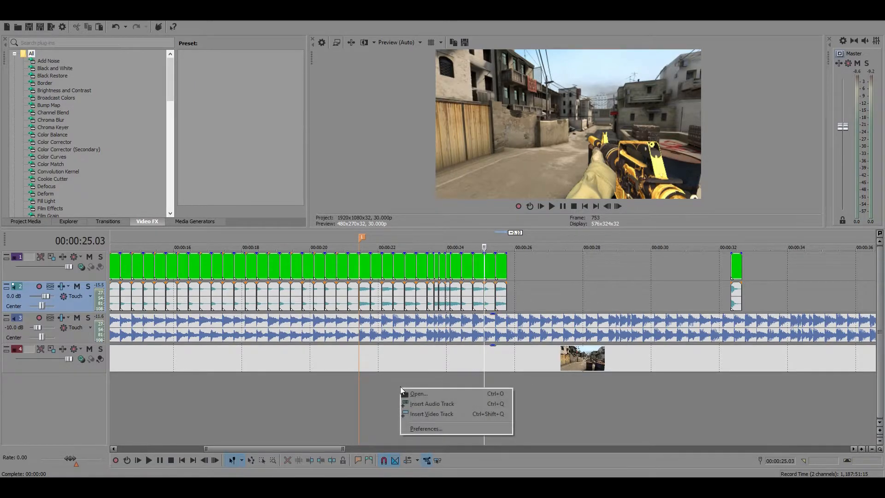
left_click(368, 413)
right_click(364, 406)
right_click(440, 393)
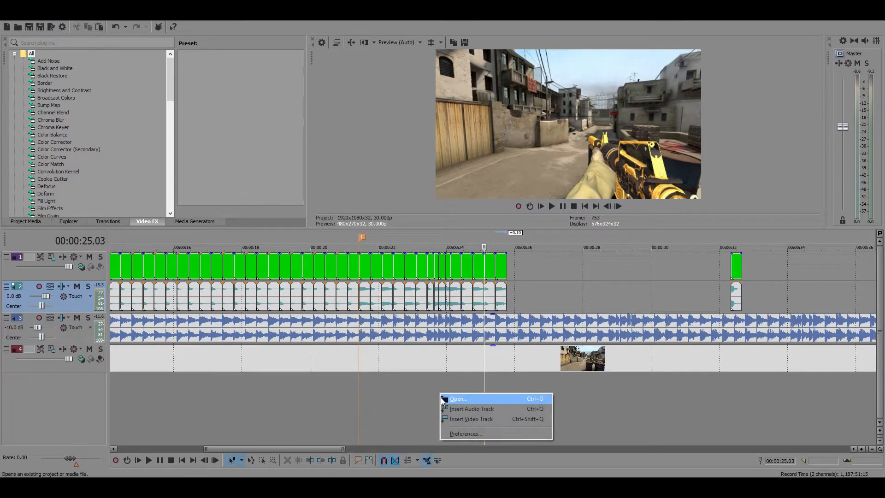
left_click(463, 410)
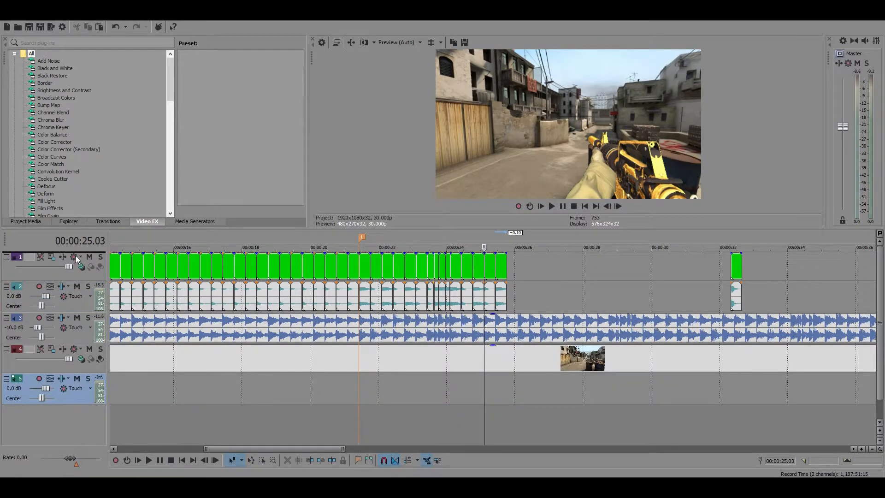
left_click_drag(76, 255, 76, 255)
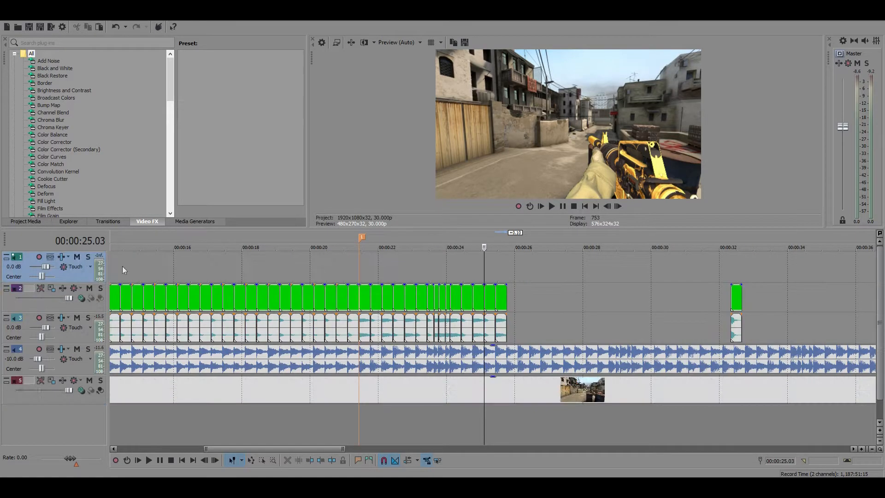
Move the pistol shot sound at 00:00:20.03 onto the new audio track and set that track's volume to 12 dB
left_click(320, 325)
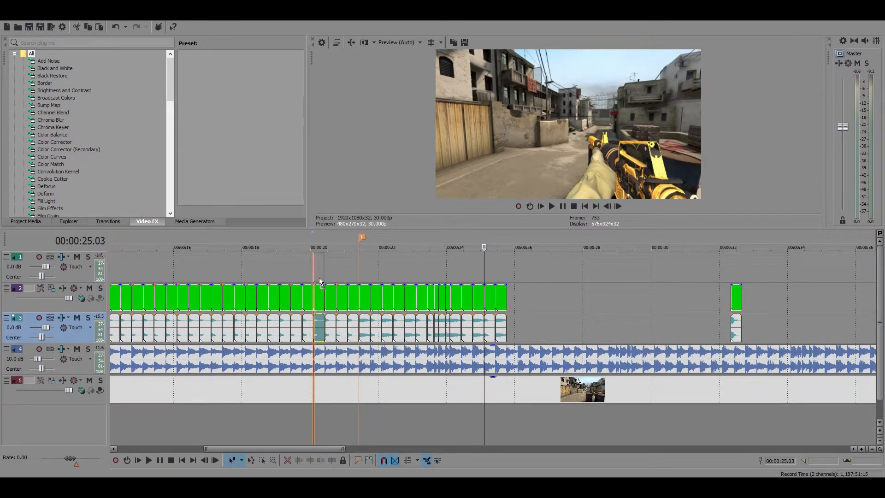
left_click_drag(319, 277, 319, 277)
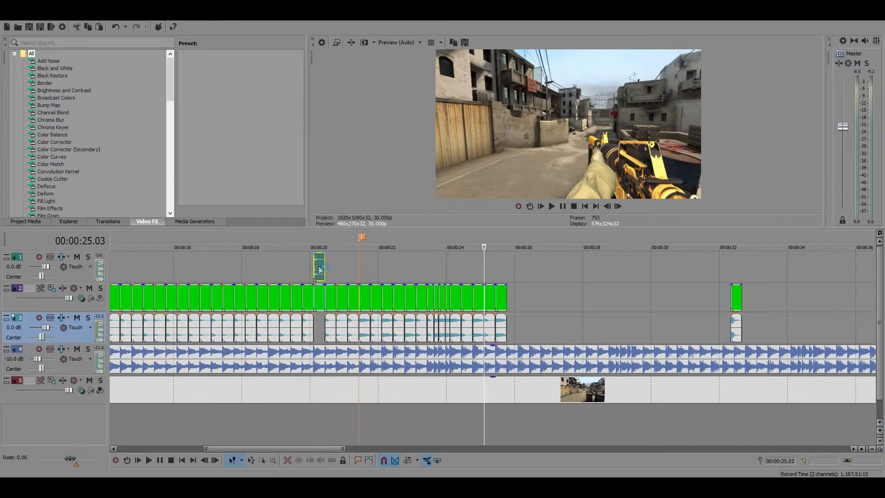
double_click(10, 269)
key("Return")
Play from 00:00:19.03 through the boosted pistol shot to judge its loudness
left_click(279, 272)
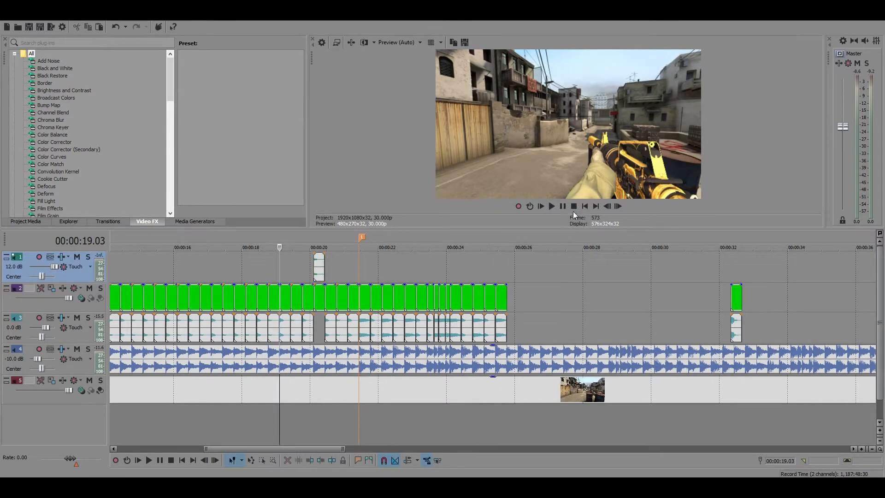
left_click(560, 206)
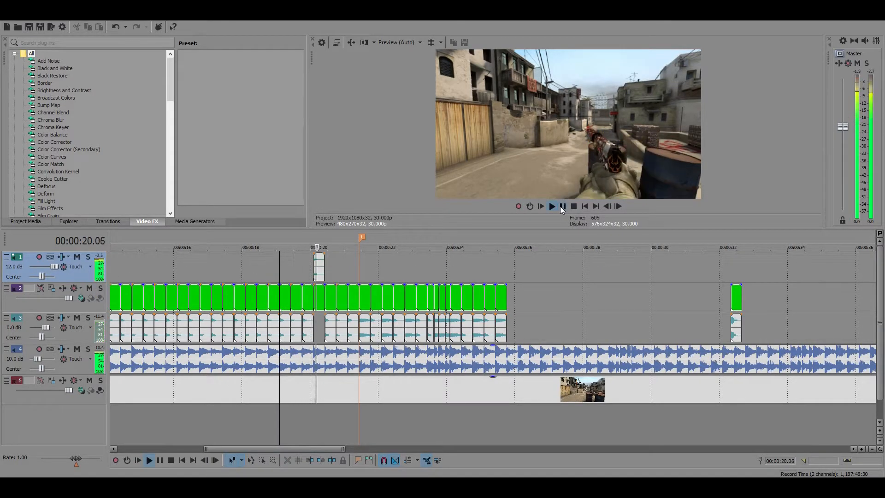
left_click(561, 206)
Return the pistol shot sound to its original track and delete the added audio track
left_click_drag(322, 263, 321, 322)
key("Delete")
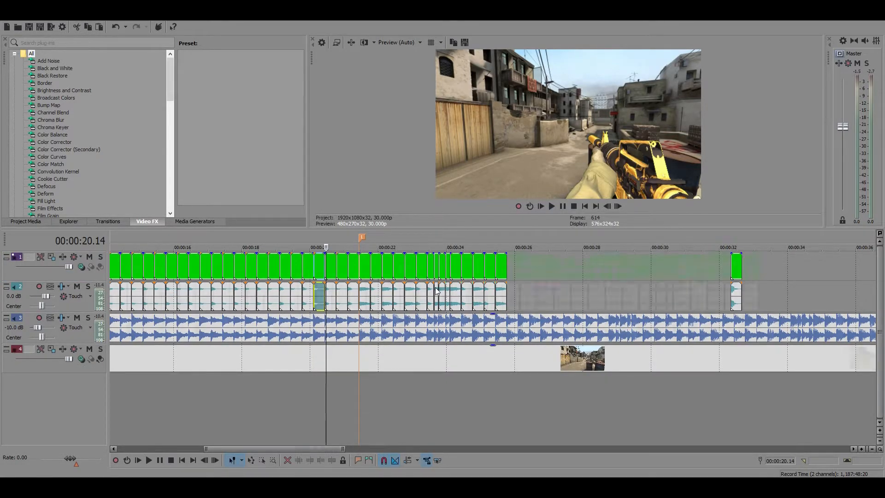
Shrink the USP pistol clip at 00:00:20.03 by enlarging its Pan/Crop frame to 3,360 × 1,957.5
scroll(451, 289, "up", 4)
left_click(452, 272)
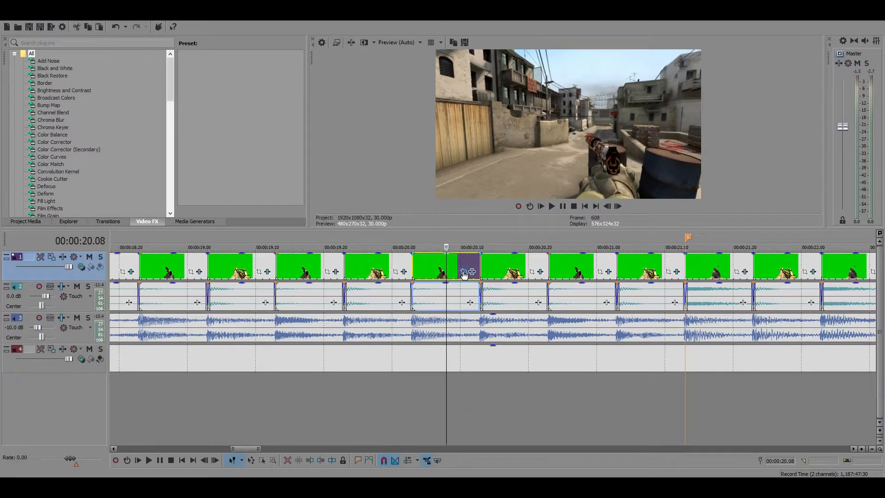
left_click(464, 272)
scroll(354, 230, "down", 3)
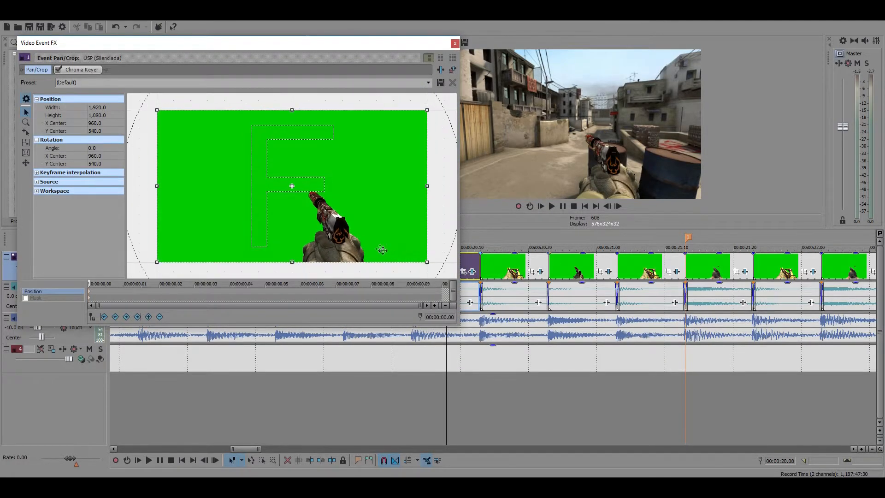
left_click(455, 43)
left_click(471, 271)
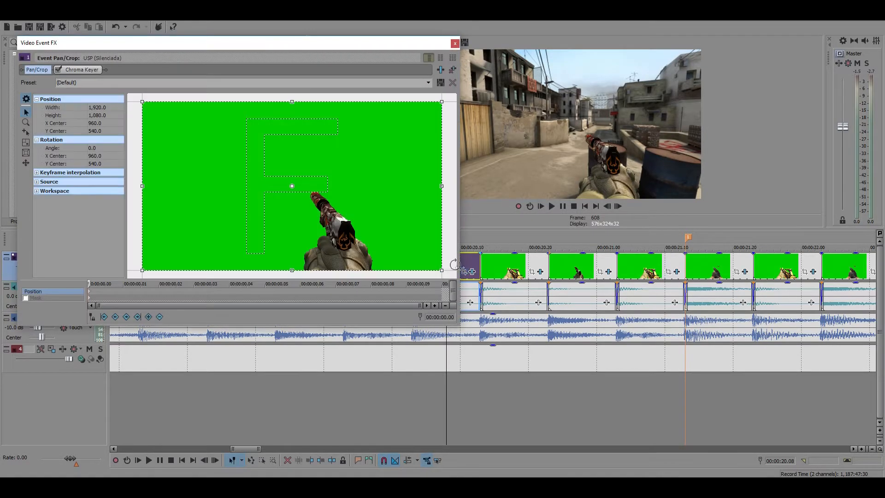
scroll(454, 264, "down", 4)
left_click_drag(359, 223, 456, 284)
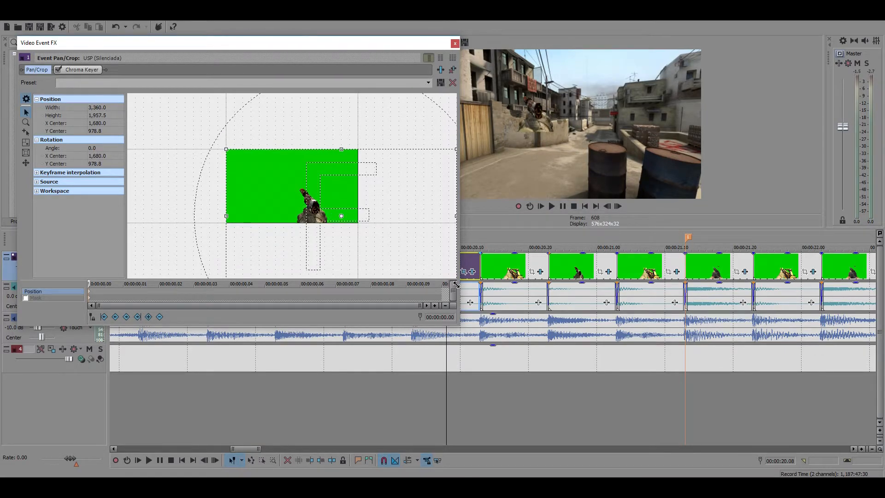
left_click(455, 43)
Try extending the start of the M4A1 clip at 00:00:20.13 back over the preceding pistol clip
left_click_drag(481, 266, 427, 262)
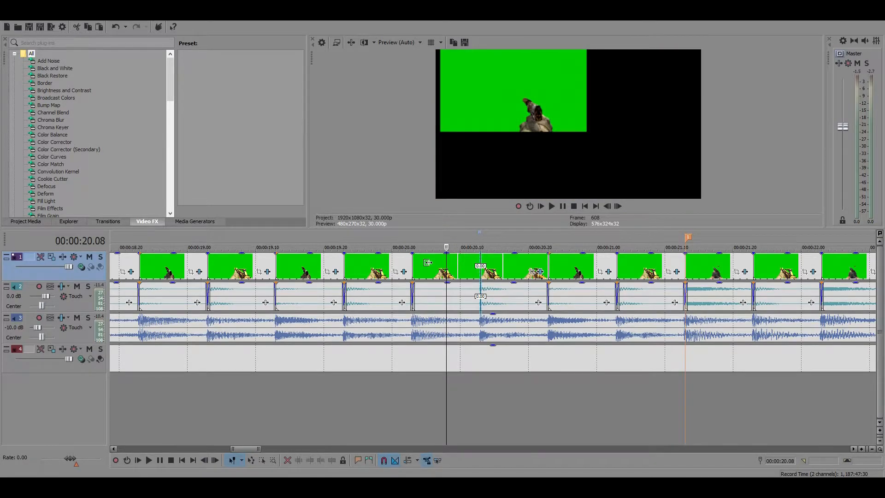
left_click(419, 266)
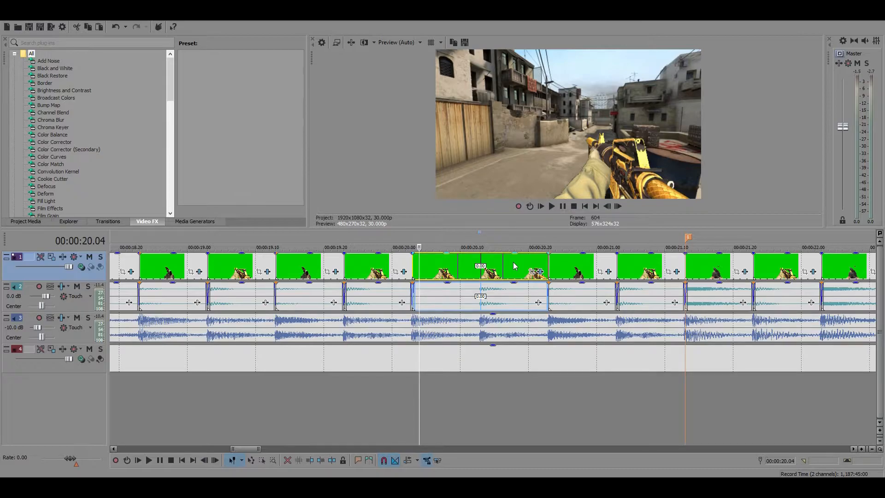
scroll(515, 266, "down", 5)
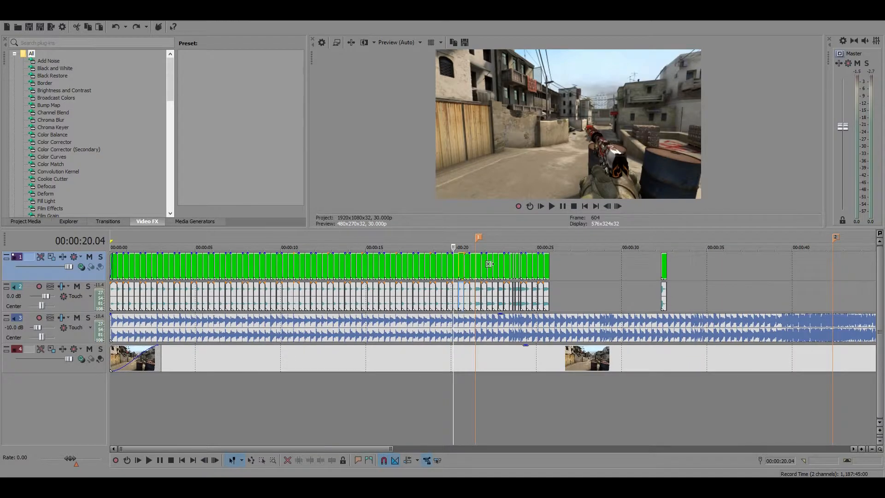
Play the gun sequence from marker 1 at 00:00:21.13 through the last clip to check the beats
scroll(493, 265, "up", 1)
left_click(534, 260)
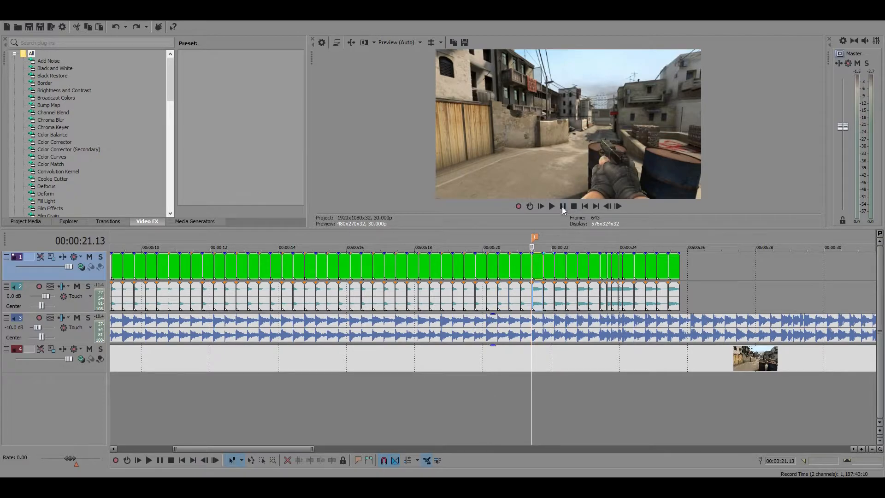
left_click(563, 205)
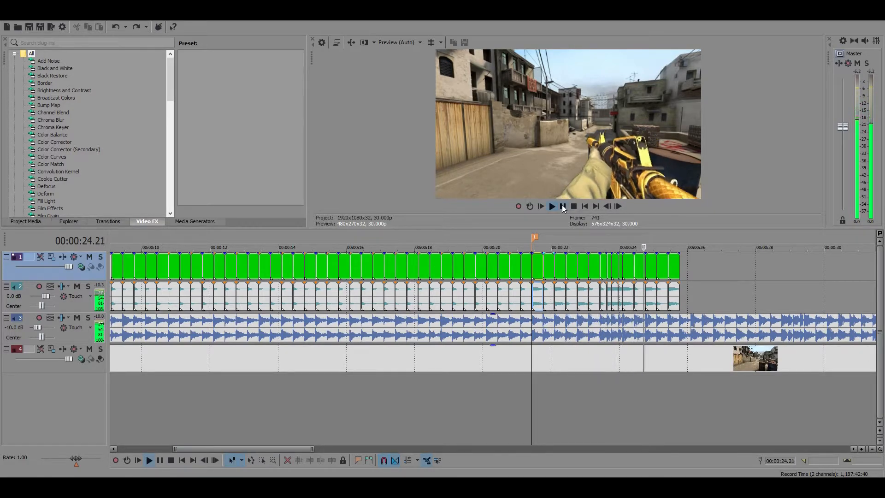
left_click(562, 206)
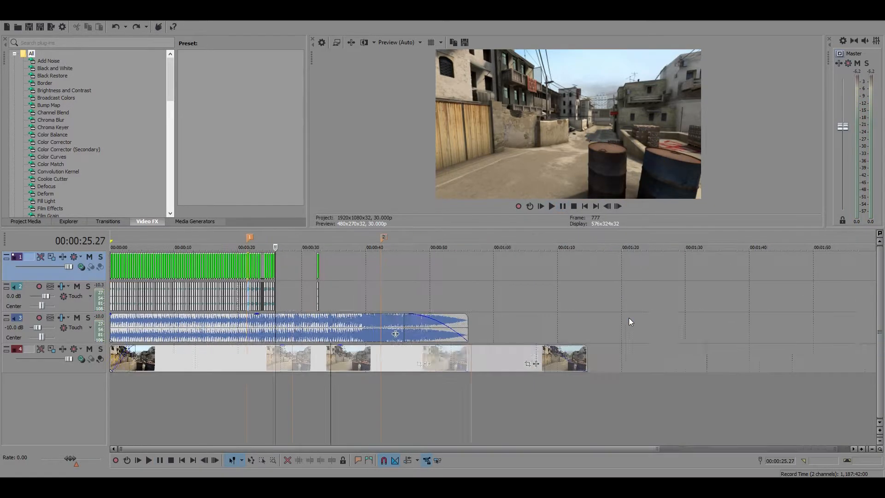
Examine the timeline from marker 1 through the end of the gun clips to marker 2 and the music's fade-out
scroll(530, 283, "up", 3)
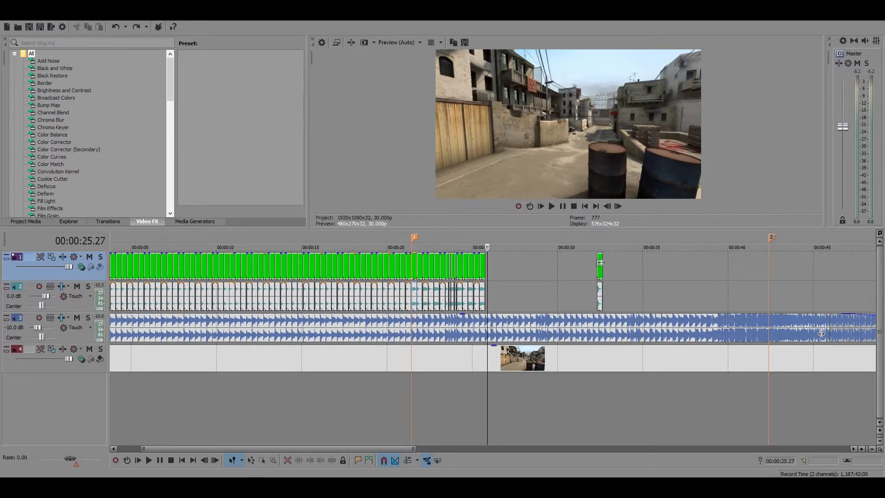
left_click(599, 263)
left_click(485, 259)
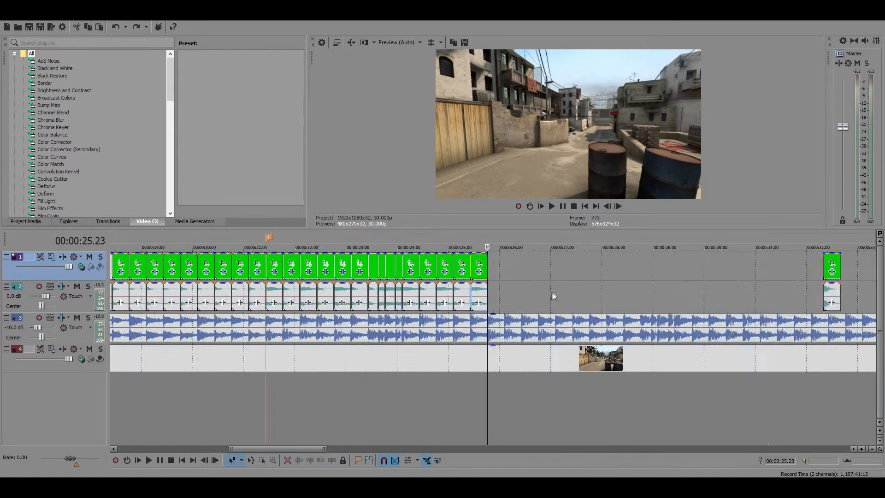
scroll(553, 296, "up", 5)
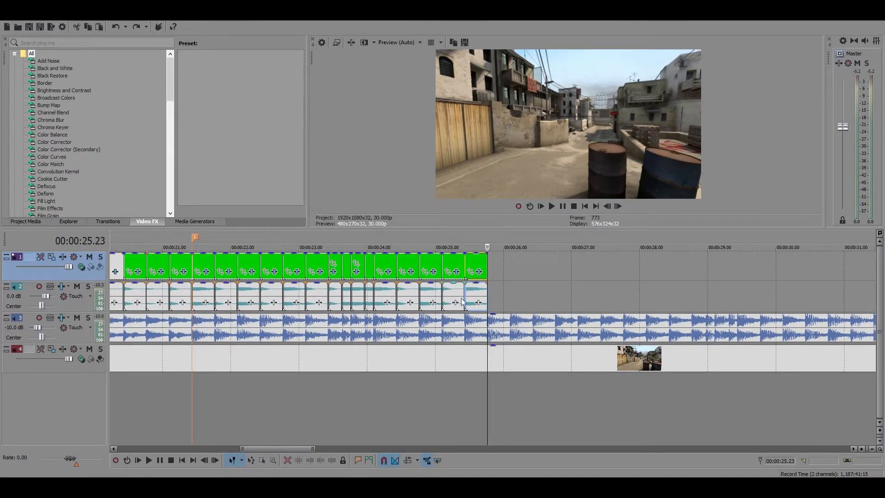
scroll(721, 303, "down", 4)
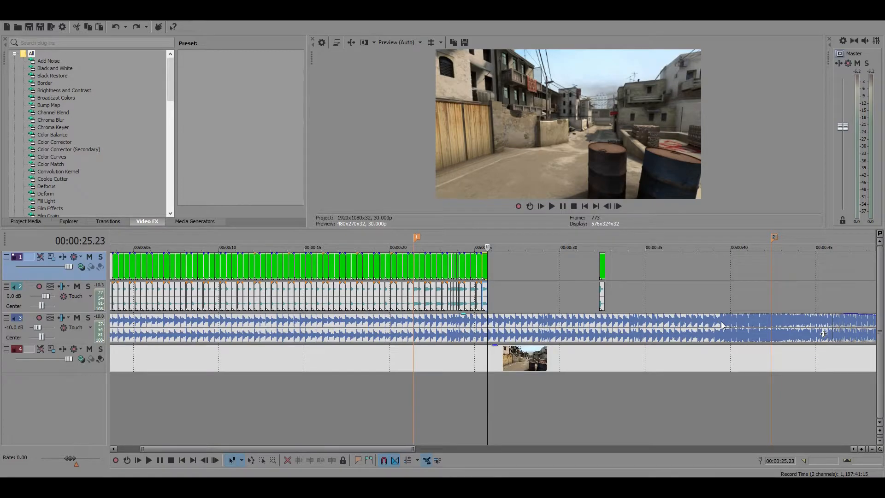
scroll(555, 297, "up", 5)
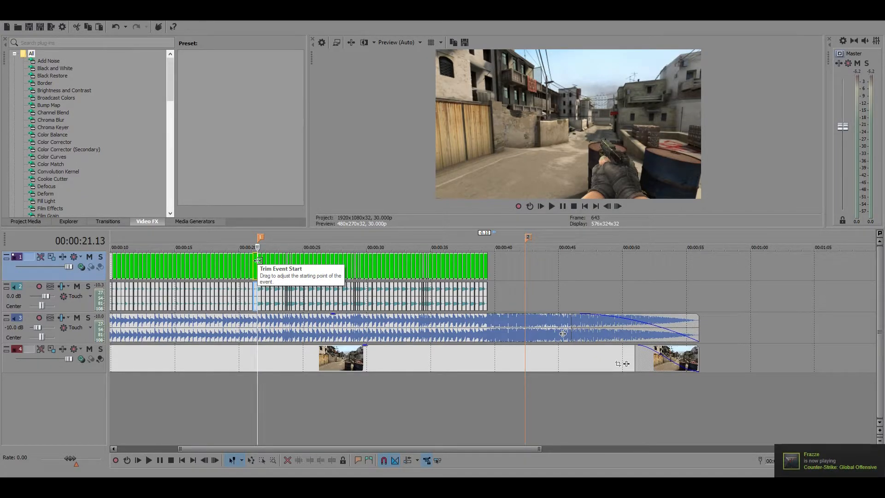
scroll(198, 278, "down", 4)
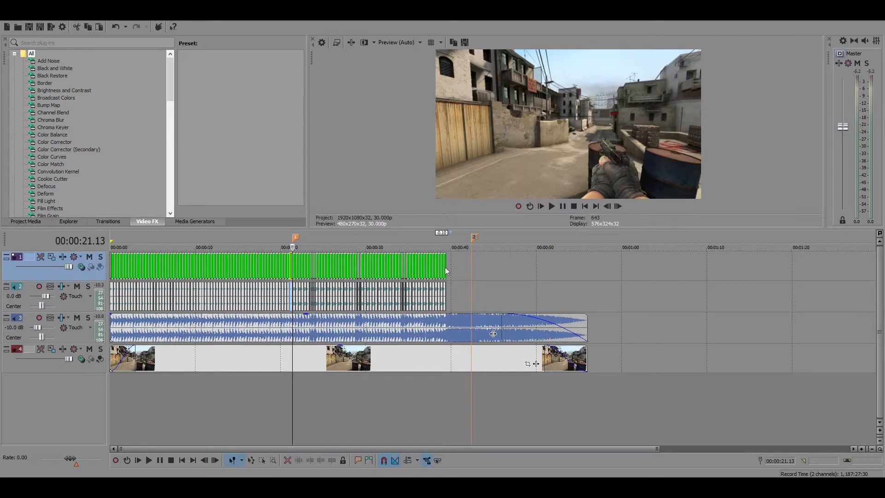
Play the whole gun sequence from the start of the timeline to just past the last gun clip
left_click(112, 256)
scroll(231, 299, "up", 7)
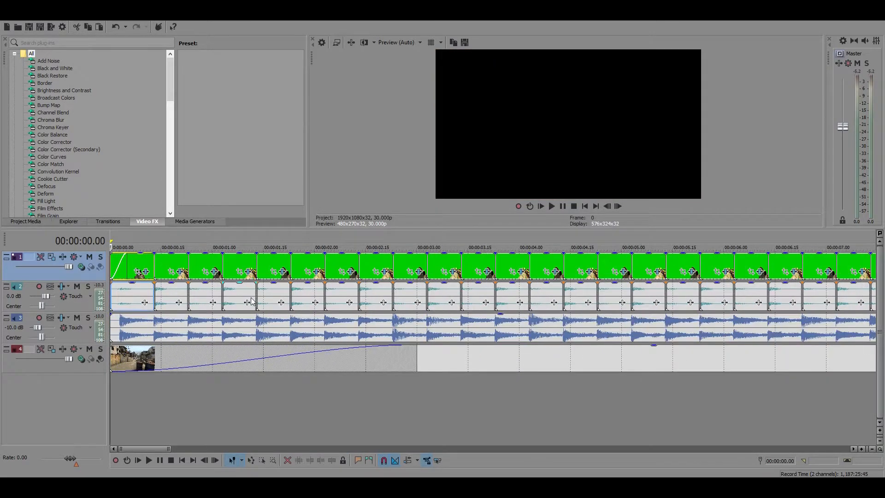
scroll(253, 302, "down", 8)
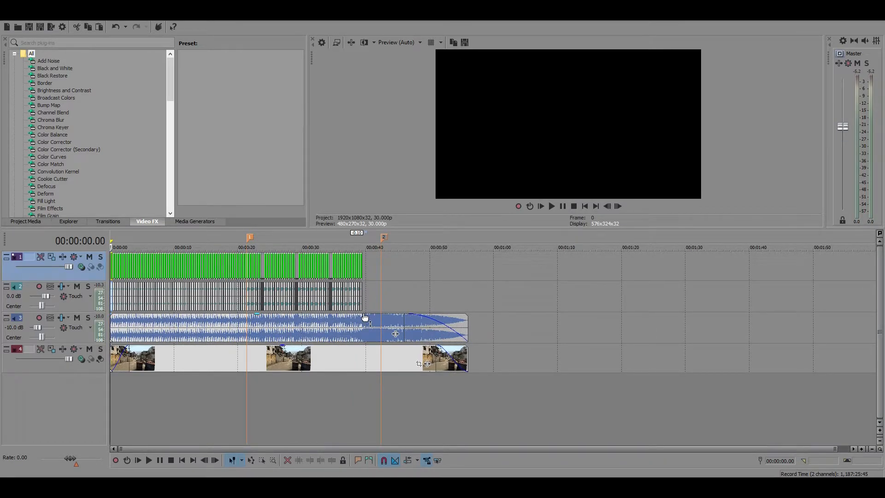
left_click(563, 206)
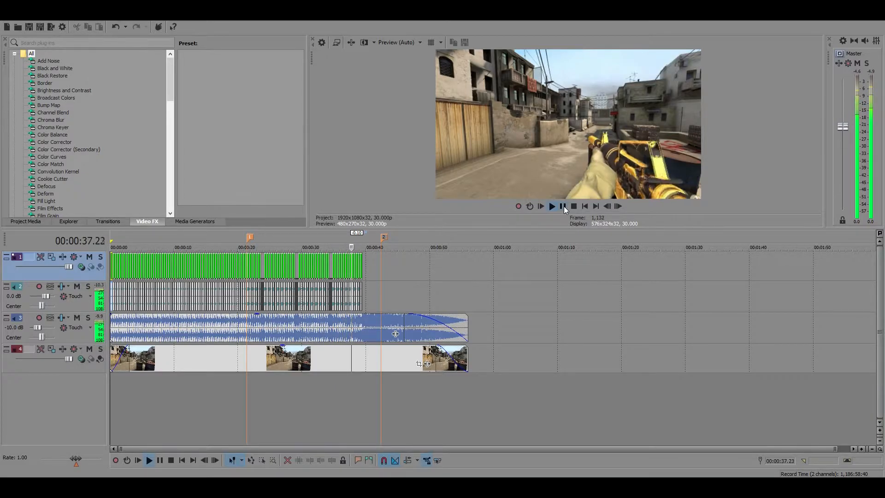
left_click(563, 206)
scroll(479, 297, "up", 8)
scroll(477, 300, "down", 10)
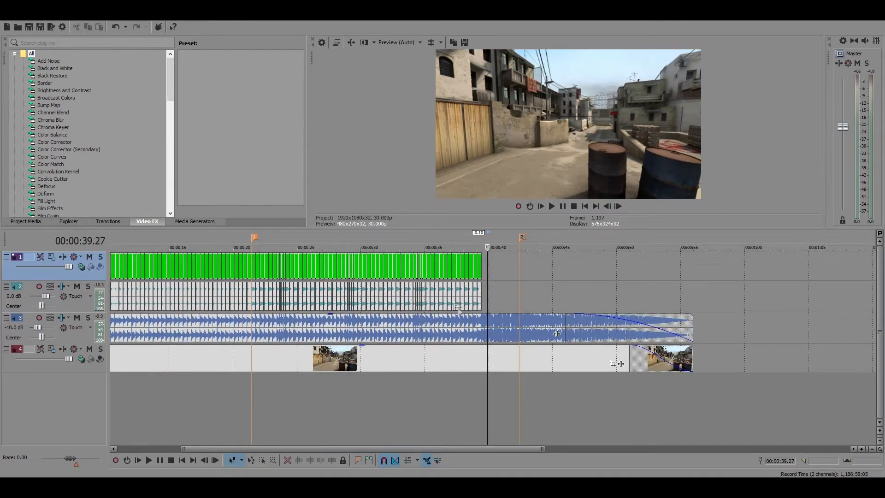
Move marker 2 to the music change at 00:00:42.13, beyond the end of the last gun clip
scroll(413, 304, "up", 8)
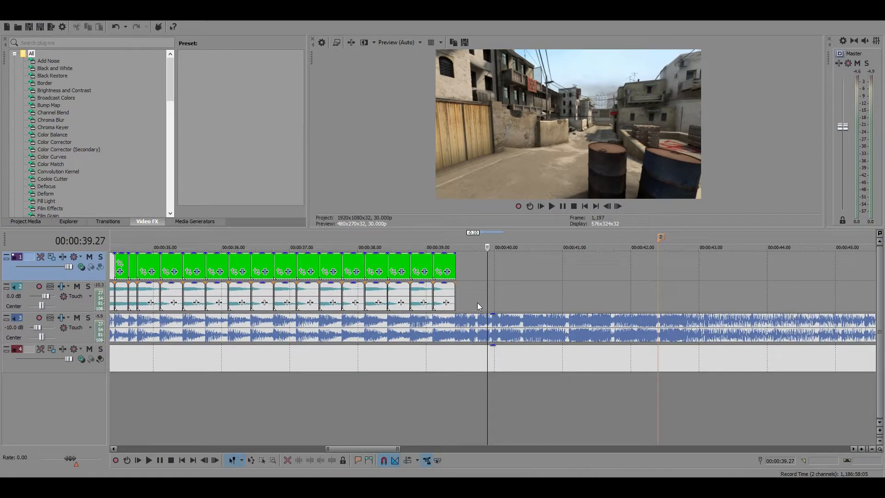
key("Left")
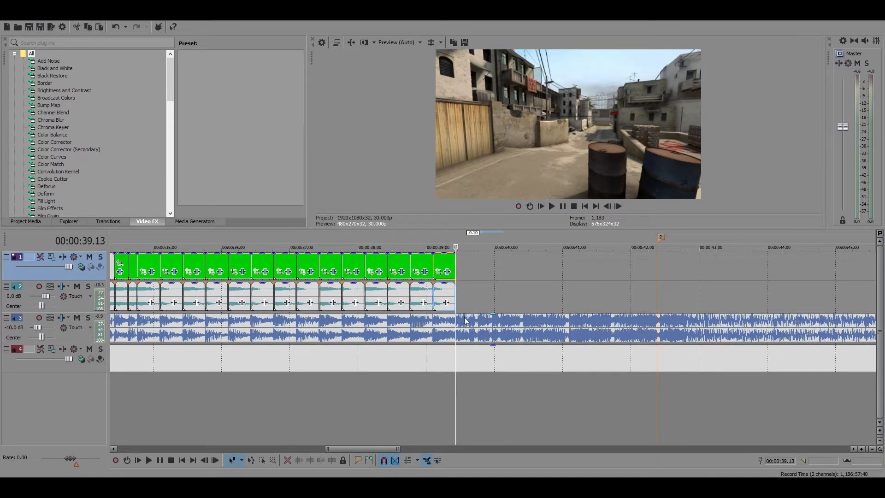
left_click(662, 322)
scroll(651, 317, "down", 6)
scroll(650, 319, "up", 8)
scroll(643, 322, "down", 2)
scroll(644, 321, "down", 2)
scroll(571, 336, "up", 8)
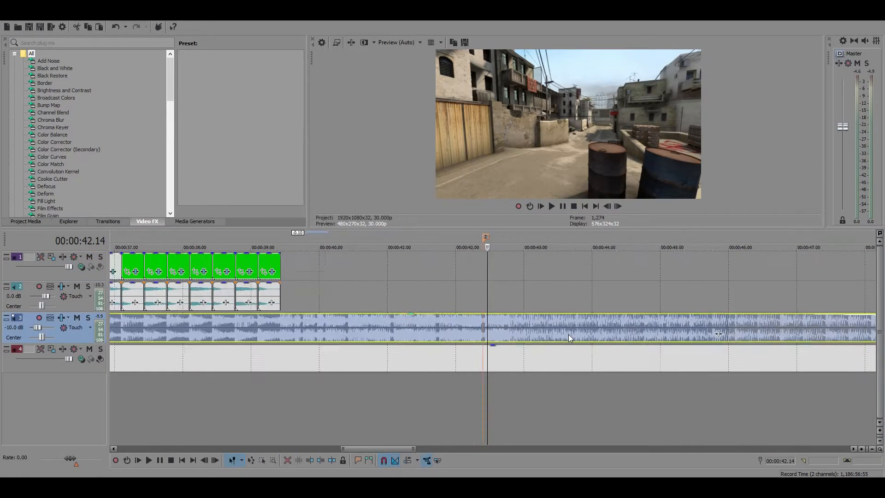
left_click(477, 323)
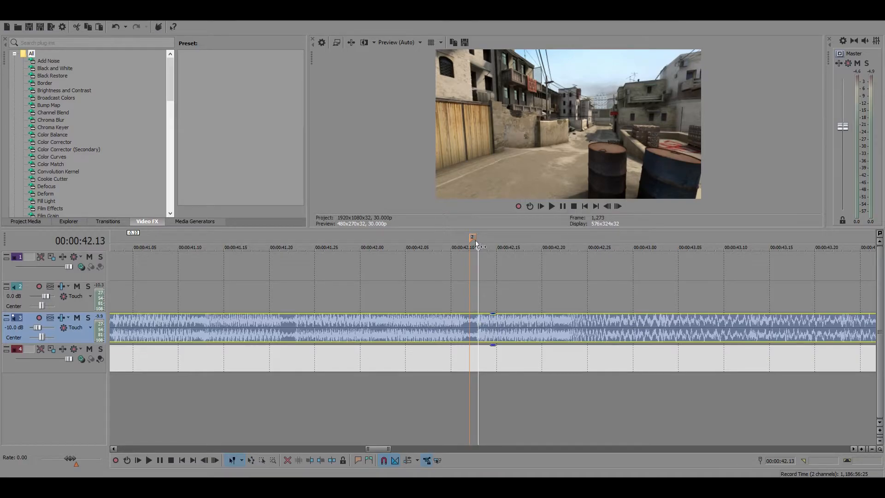
left_click_drag(475, 241, 481, 241)
Examine the music waveform after marker 2, checking the beats between 00:00:42.13 and about 00:00:45.03
scroll(566, 297, "down", 8)
left_click(573, 323)
scroll(577, 321, "up", 5)
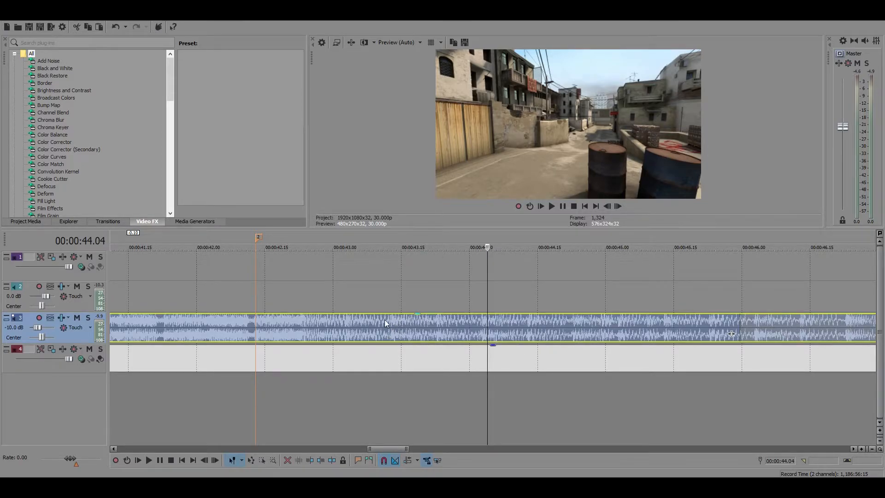
left_click(392, 322)
left_click(437, 320)
left_click(483, 321)
left_click(533, 319)
left_click(573, 321)
left_click(619, 320)
scroll(599, 332, "right", 3)
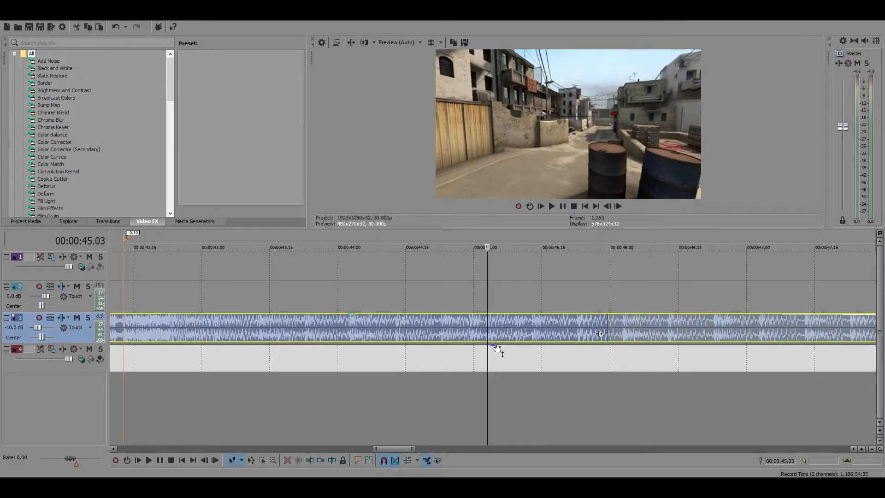
scroll(497, 345, "down", 4)
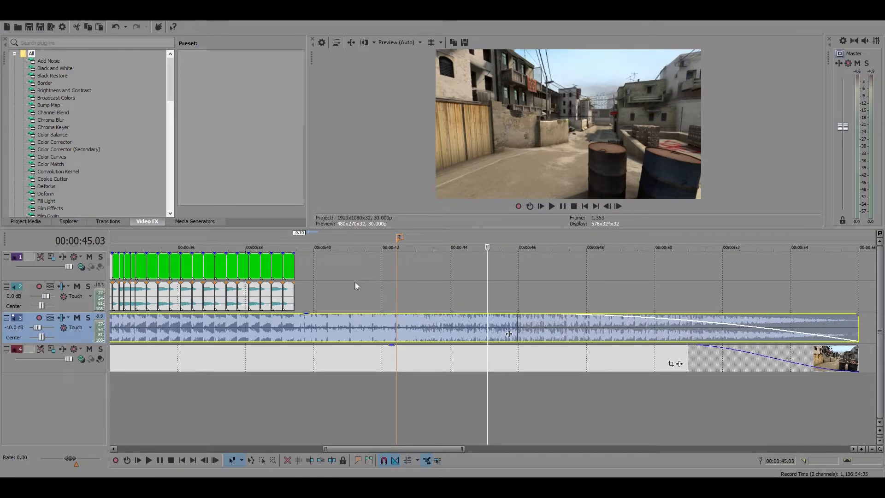
Play the music from the end of the last gun clip at 00:00:39.13 up to marker 2
left_click(293, 264)
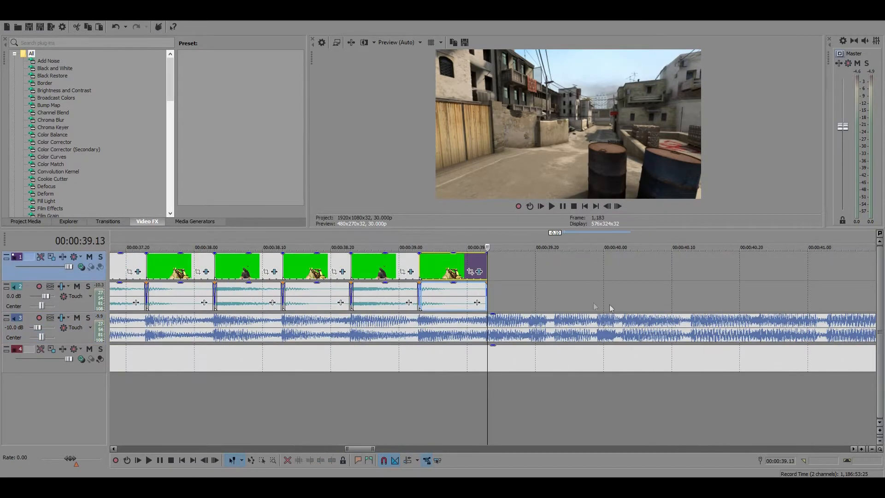
scroll(627, 293, "up", 3)
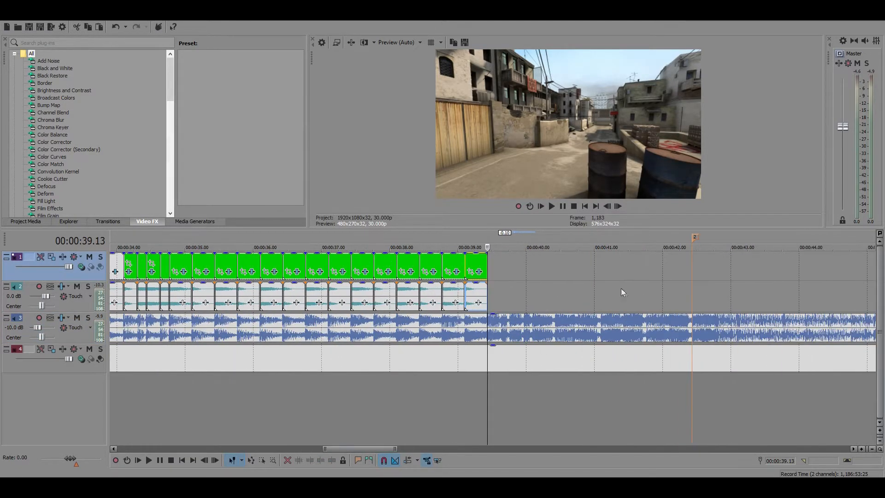
left_click(563, 206)
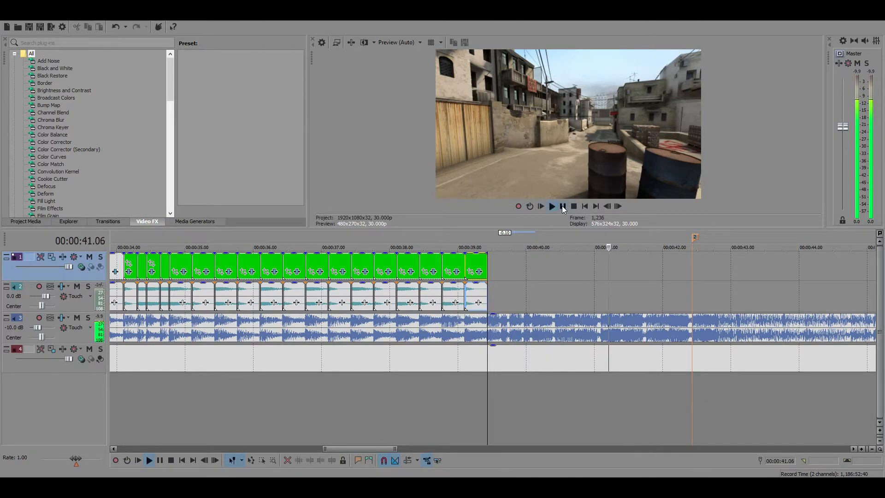
left_click(562, 206)
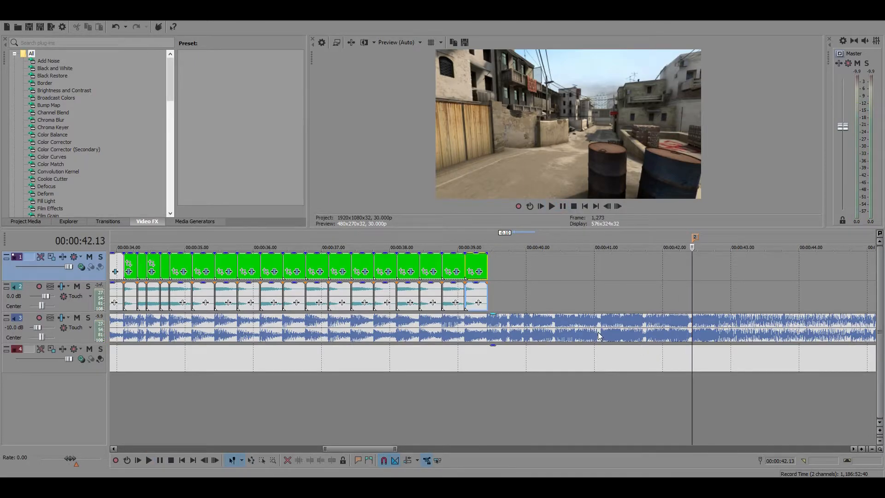
Play on past marker 2, move the marker to the beat at 00:00:42.23, and select the last gun clip
left_click(561, 205)
left_click(560, 203)
left_click(714, 319)
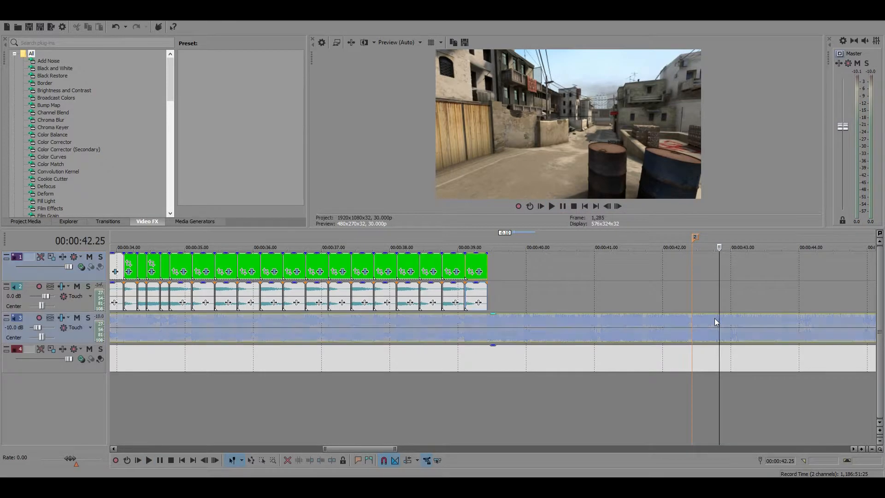
left_click_drag(694, 238, 718, 241)
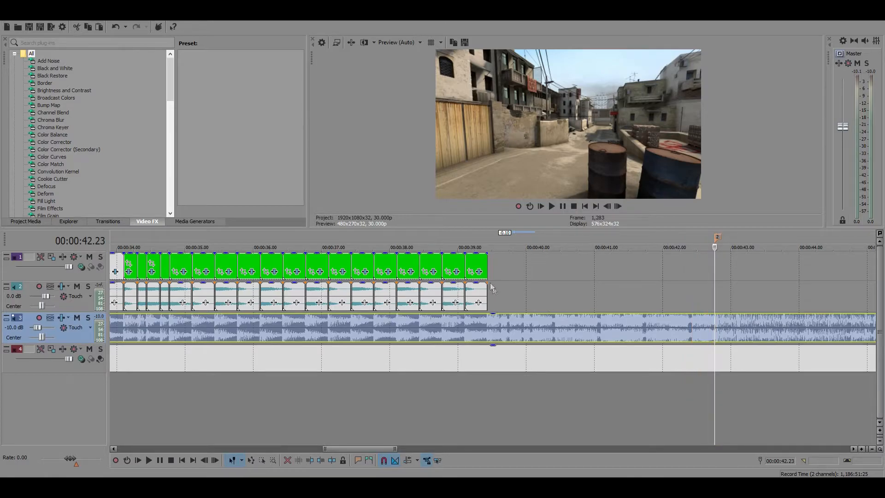
left_click(485, 270)
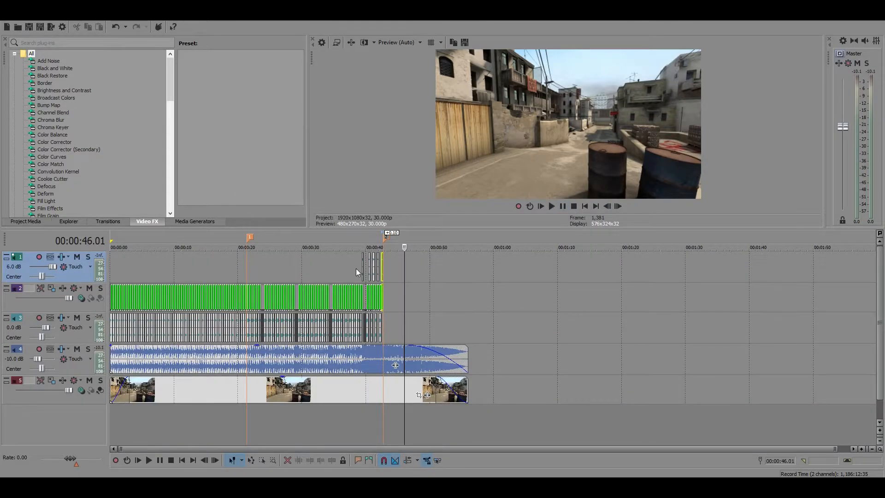
Try moving the audio of the M4A1 clip at 00:00:39.13 from track 1 down to track 3, and play the passage
left_click(356, 268)
key("Up")
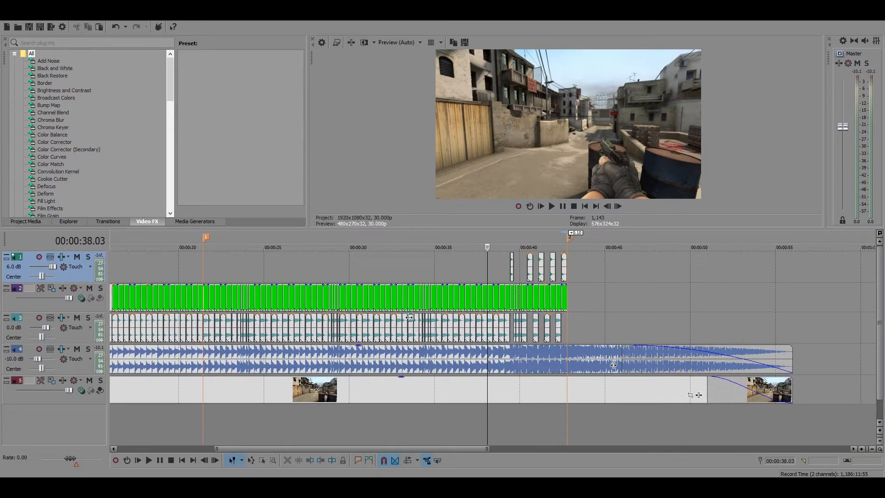
key("Up")
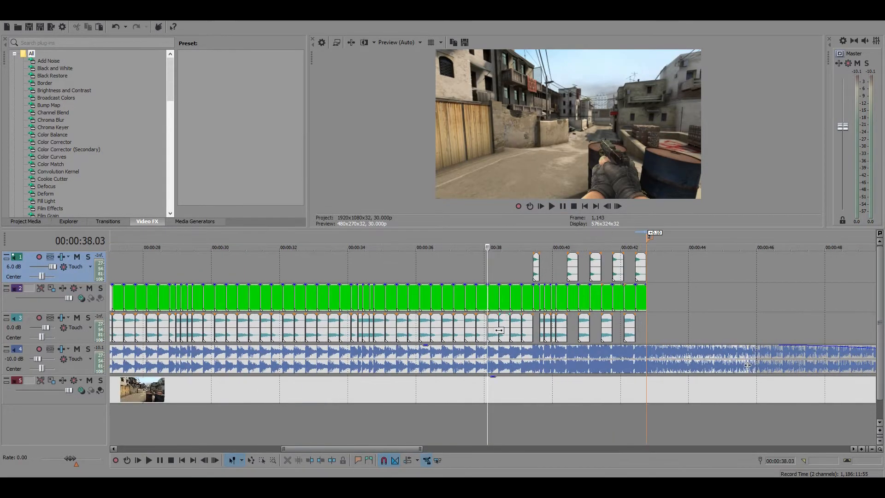
left_click(534, 258)
key("Up")
key("Up")
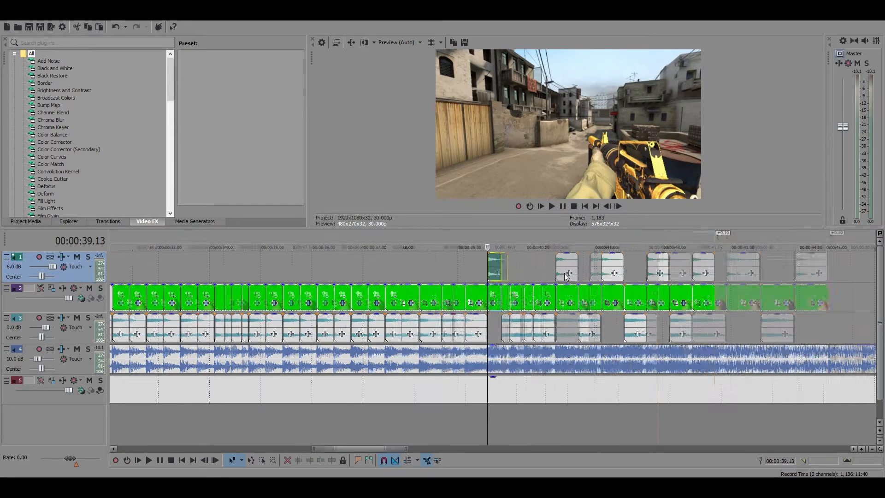
key("Down")
key("Down")
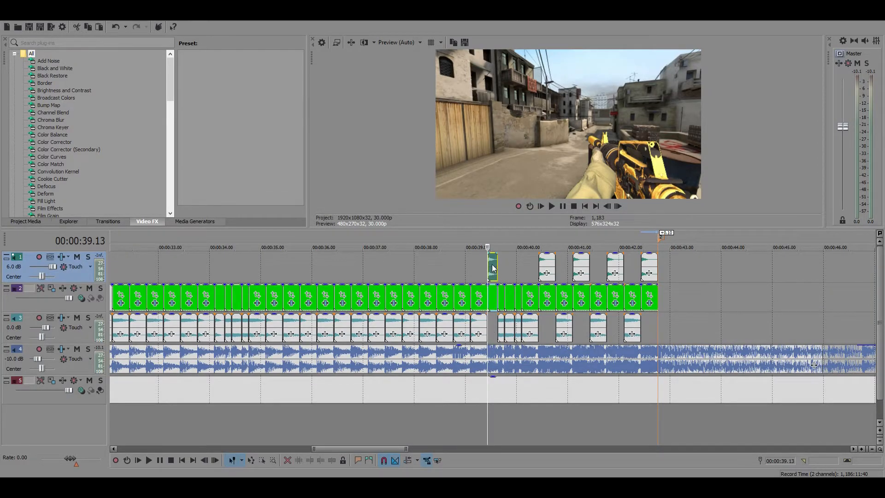
left_click_drag(493, 268, 488, 322)
left_click(451, 322)
left_click(561, 205)
left_click(563, 207)
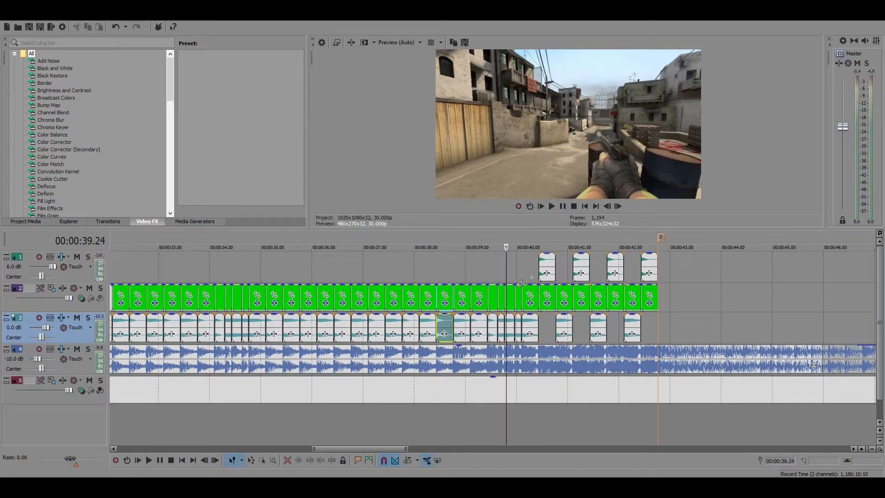
Move the audio of the clip at 00:00:39.13 and the one before it up to the 6.0 dB track 1, and play the passage
left_click_drag(493, 327, 492, 268)
left_click_drag(480, 329, 479, 270)
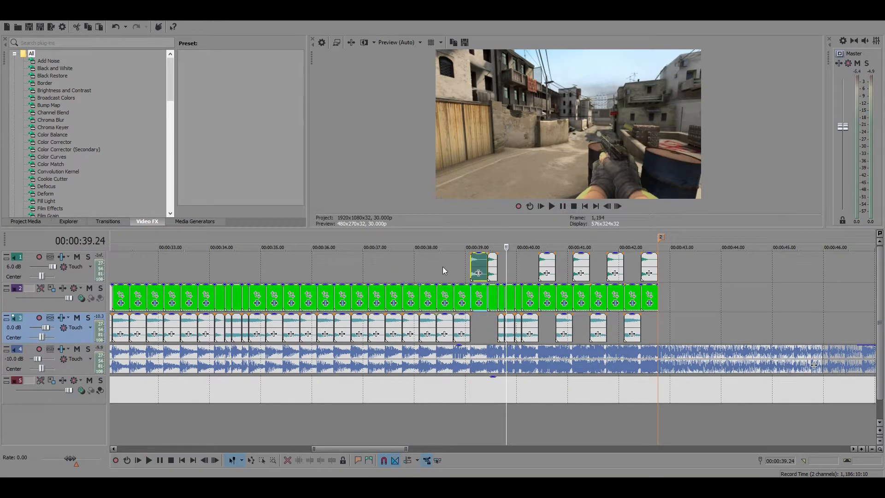
left_click(443, 266)
left_click(562, 206)
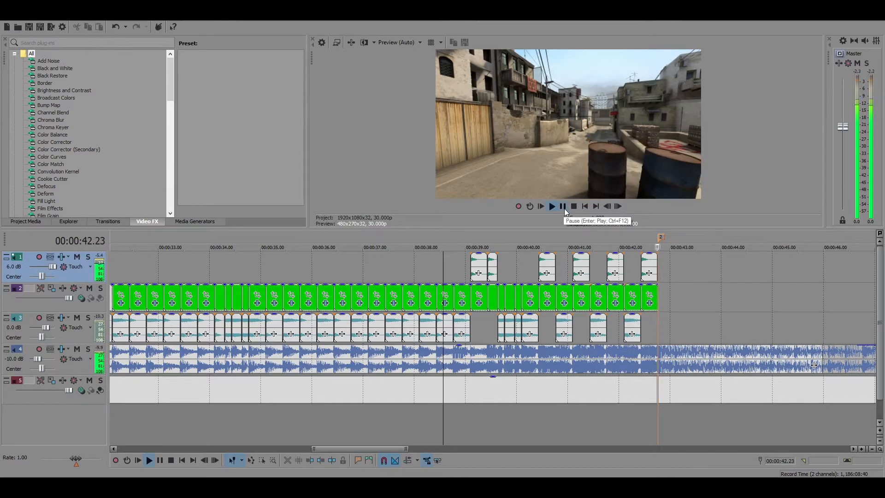
left_click(563, 207)
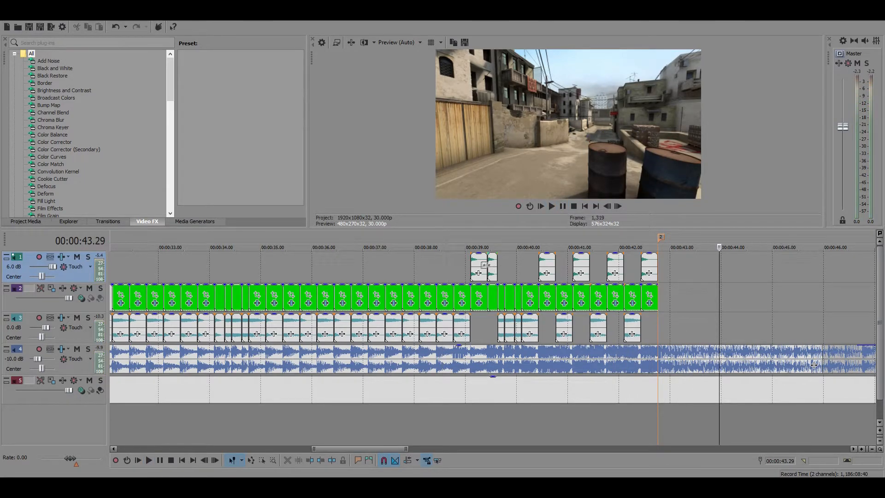
Examine the gun clips between 00:00:39.13 and marker 2, and the remaining music after the marker
left_click(485, 265)
scroll(489, 322, "down", 8)
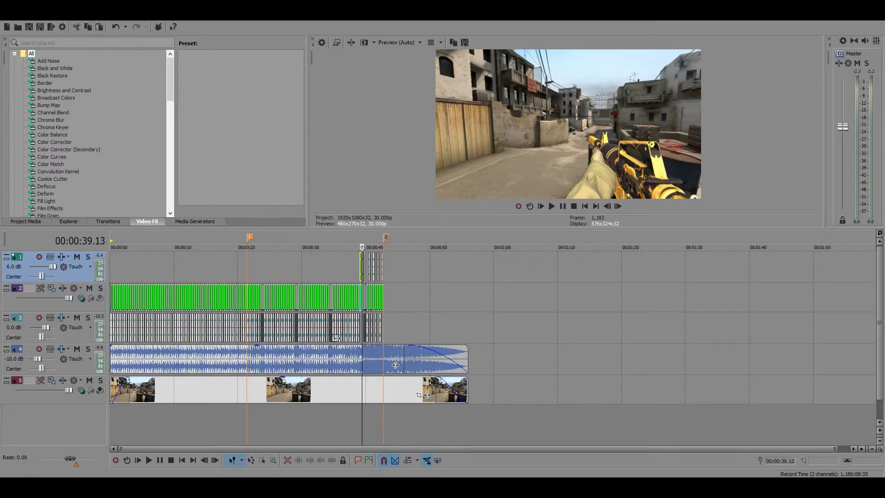
scroll(353, 335, "down", 1)
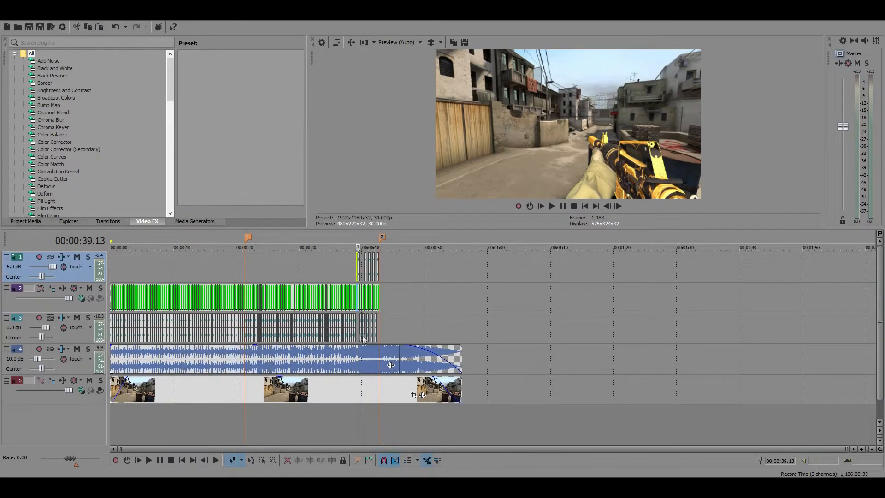
left_click(382, 286)
scroll(382, 287, "up", 10)
scroll(726, 384, "down", 6)
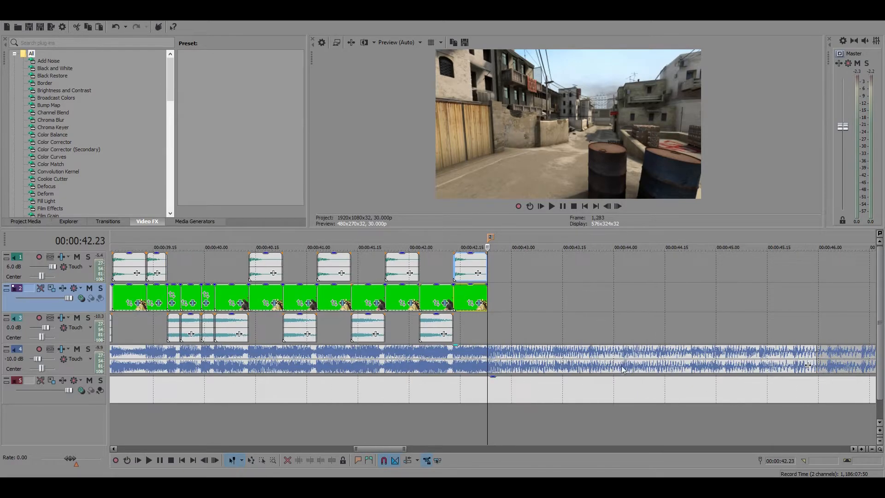
scroll(620, 366, "up", 9)
scroll(618, 366, "down", 4)
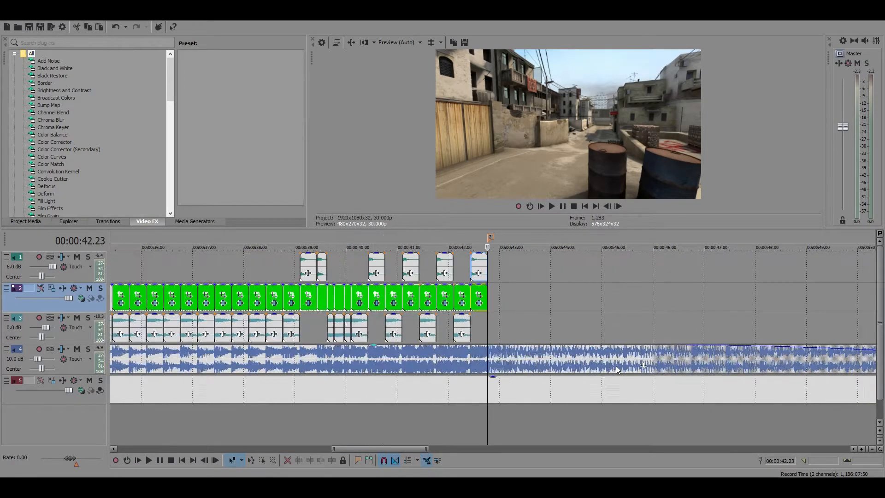
scroll(616, 366, "up", 1)
scroll(616, 366, "down", 1)
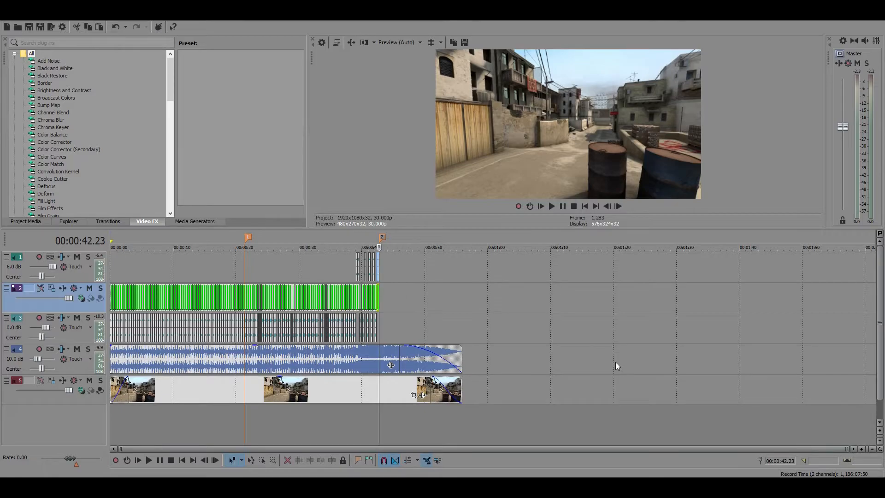
Examine how the gun clips around 00:00:30.03 line up with the music's beats, and view the whole arrangement
left_click(303, 361)
scroll(450, 389, "up", 8)
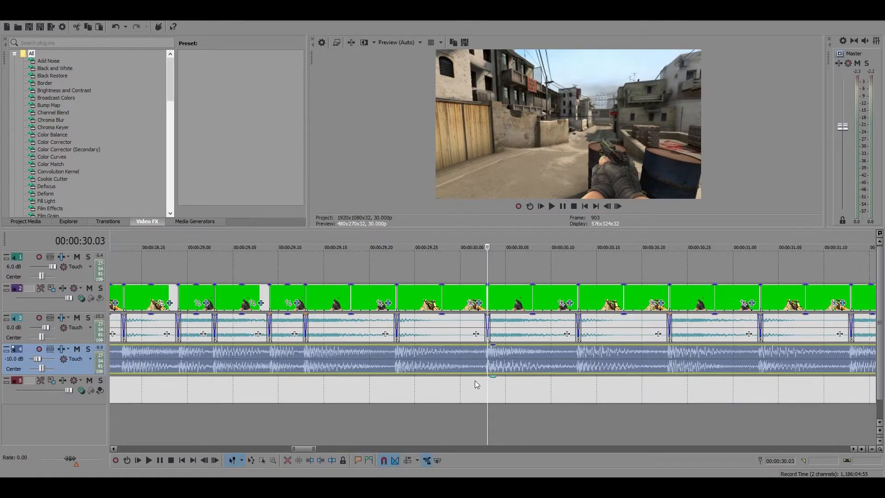
scroll(477, 364, "down", 6)
scroll(522, 373, "up", 4)
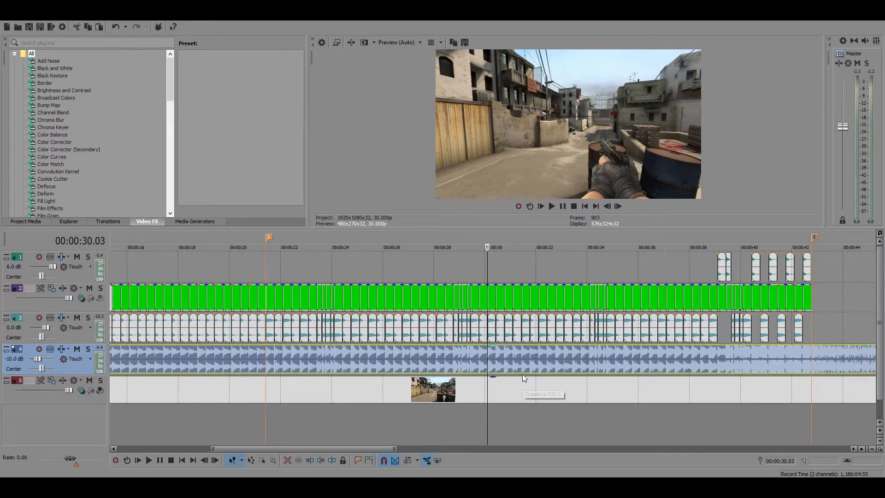
scroll(523, 377, "up", 5)
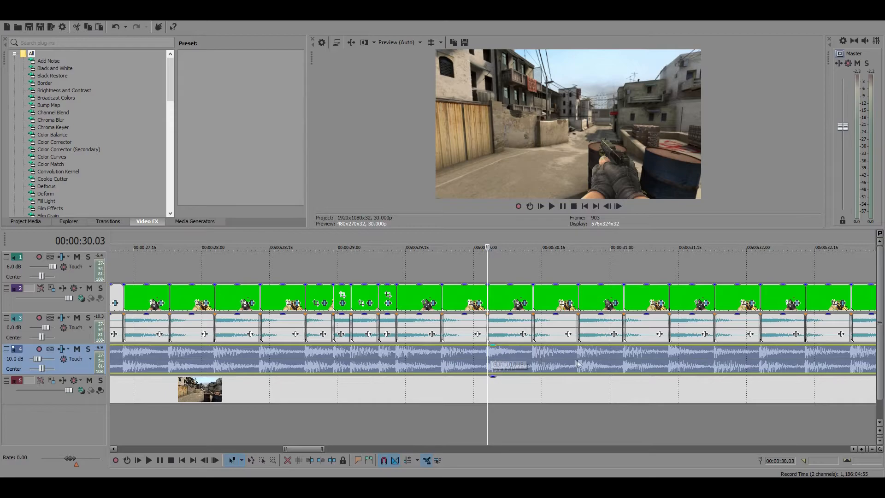
scroll(493, 351, "down", 10)
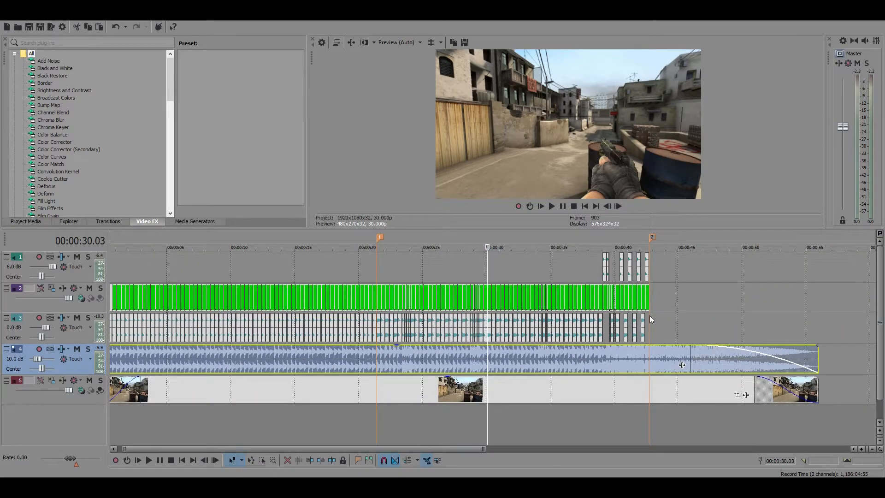
Place the cursor at marker 2 and examine the last gun clips and the music's waveform following it
left_click(649, 316)
scroll(482, 344, "up", 1)
scroll(482, 349, "down", 1)
scroll(482, 349, "down", 2)
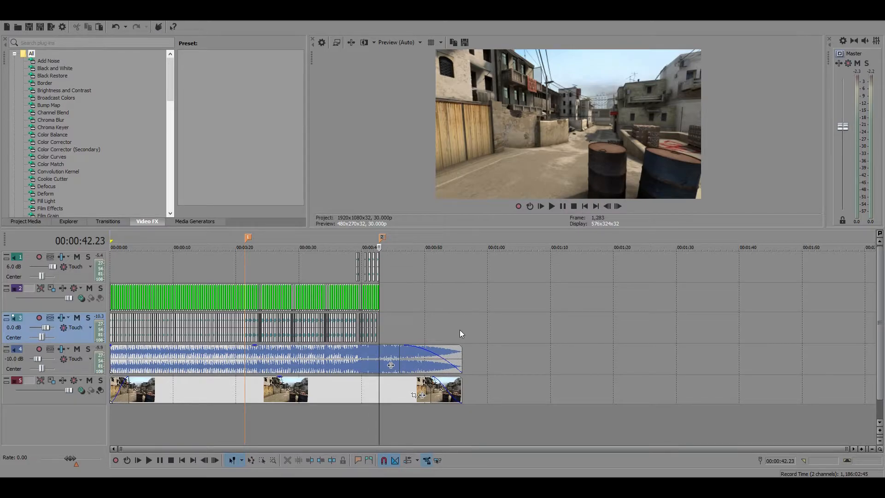
scroll(460, 330, "up", 5)
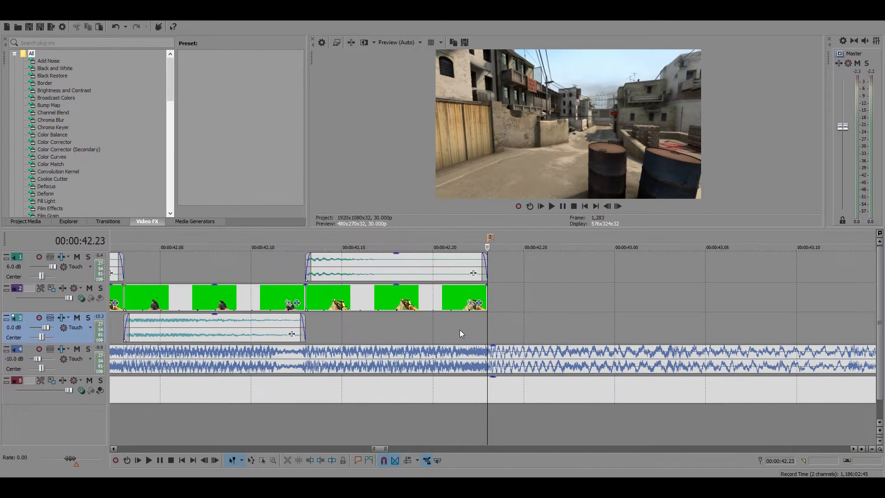
scroll(563, 364, "up", 4)
scroll(670, 361, "down", 3)
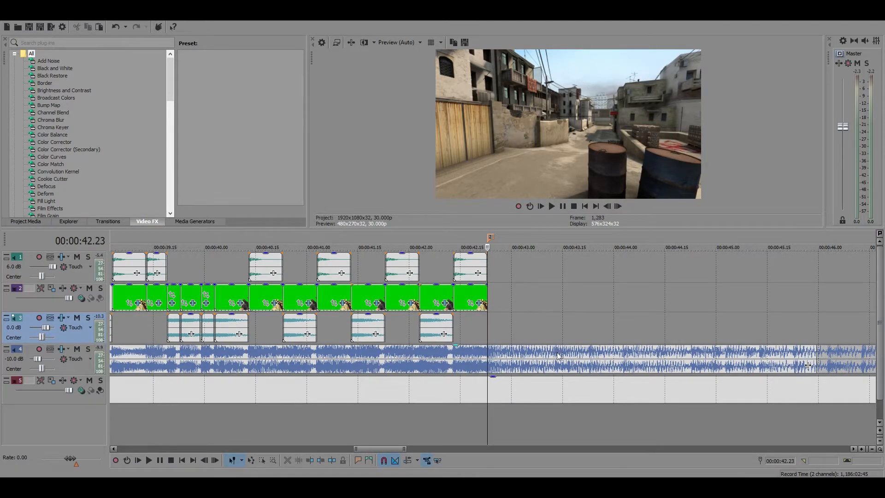
scroll(592, 356, "up", 6)
scroll(578, 376, "down", 2)
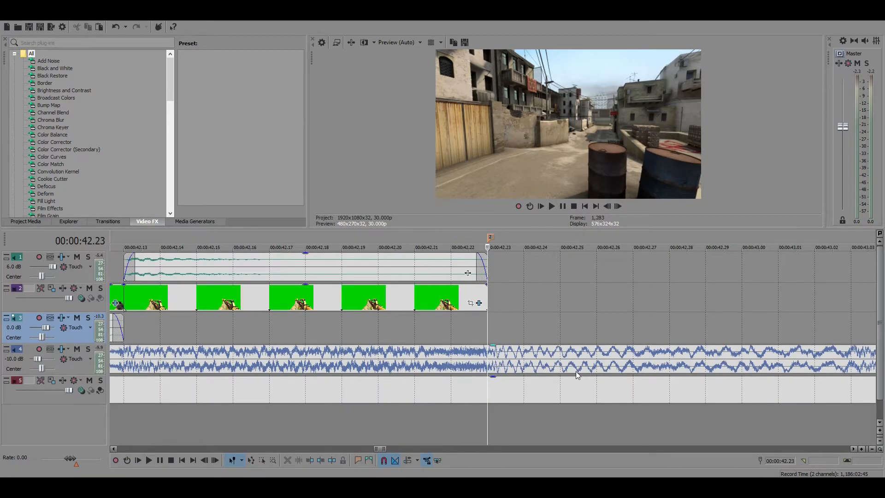
scroll(597, 399, "down", 10)
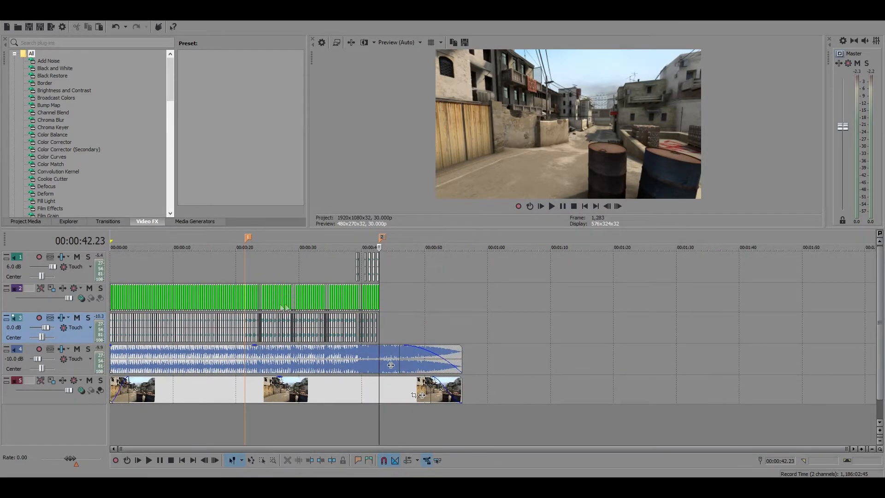
Play the arrangement from the track 1 clip at 00:00:39.03 to just past marker 2
left_click(353, 261)
scroll(507, 328, "up", 3)
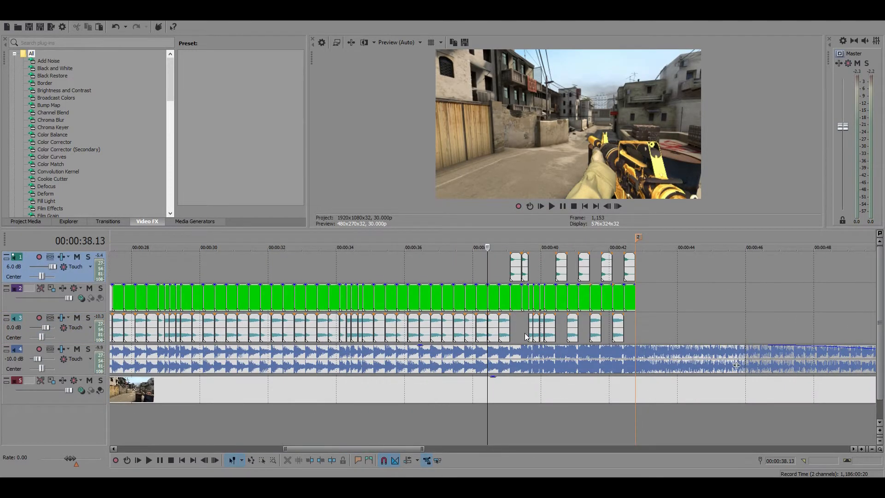
scroll(550, 337, "down", 3)
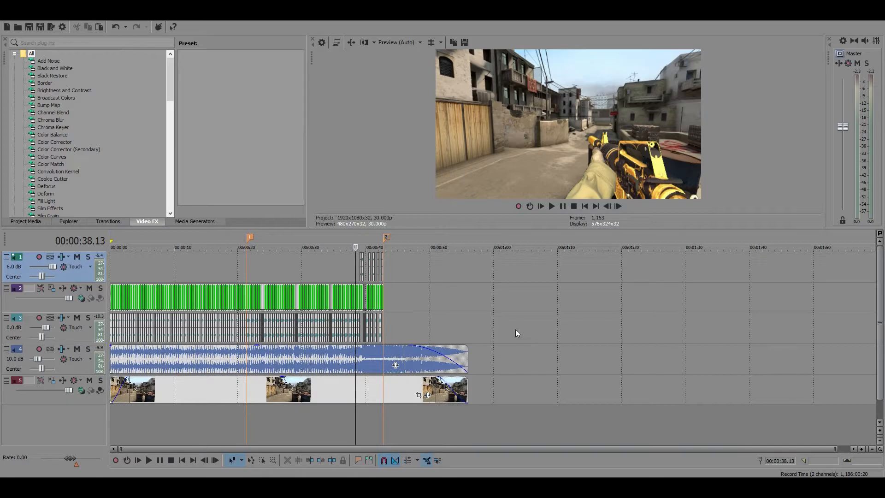
scroll(505, 327, "up", 5)
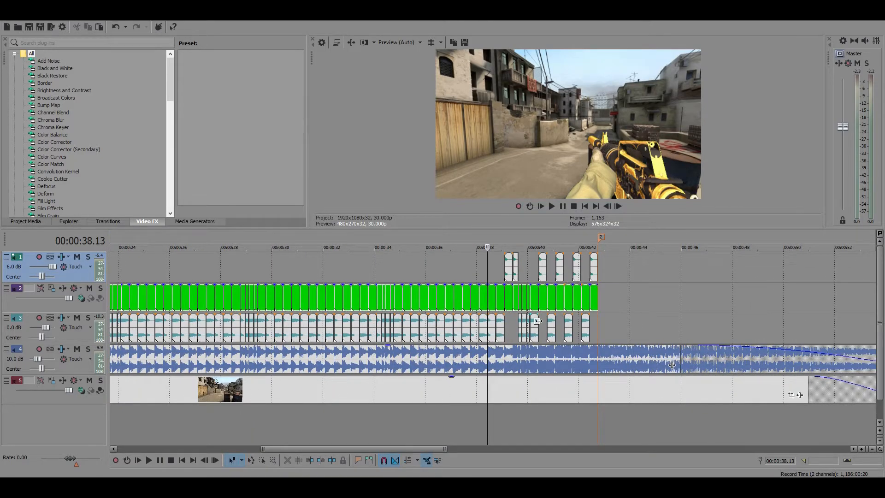
scroll(537, 320, "up", 1)
scroll(539, 318, "down", 4)
scroll(543, 312, "up", 2)
left_click(499, 267)
scroll(616, 305, "up", 4)
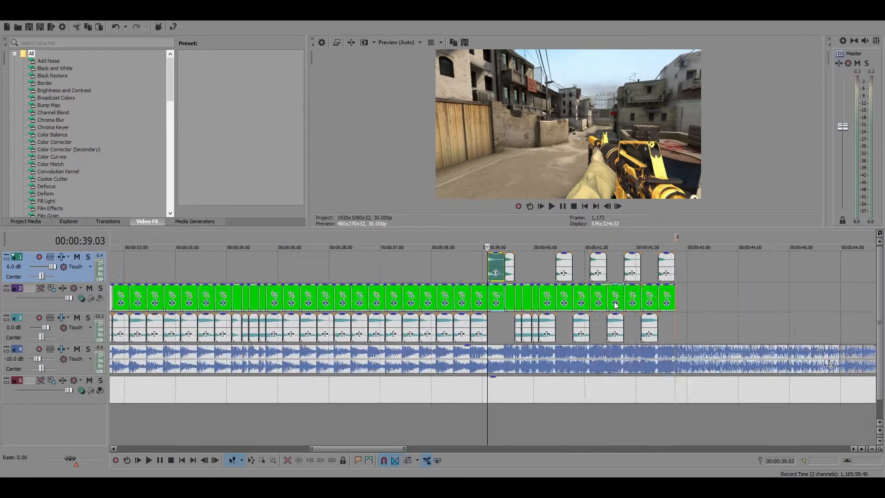
scroll(615, 305, "down", 3)
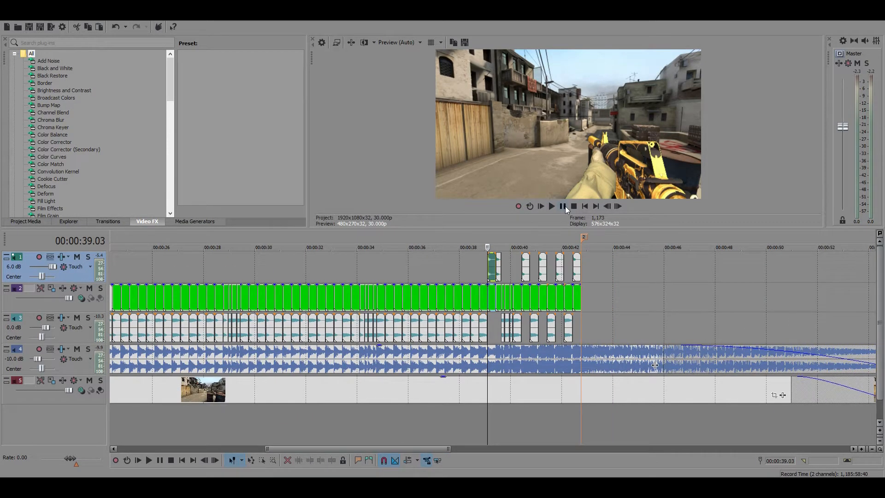
left_click(565, 206)
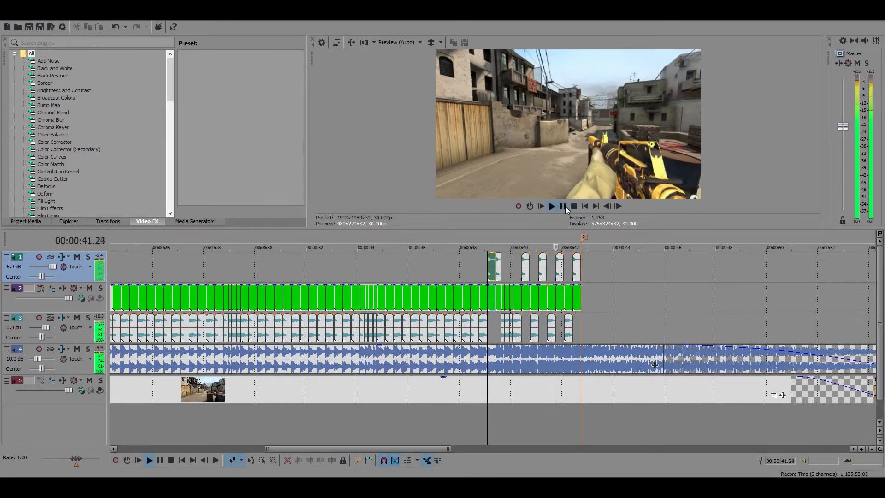
left_click(565, 206)
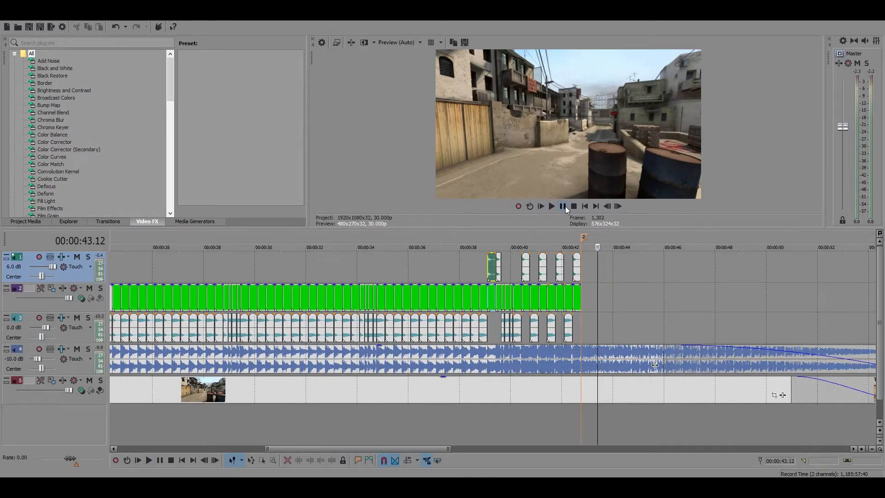
scroll(607, 298, "down", 4)
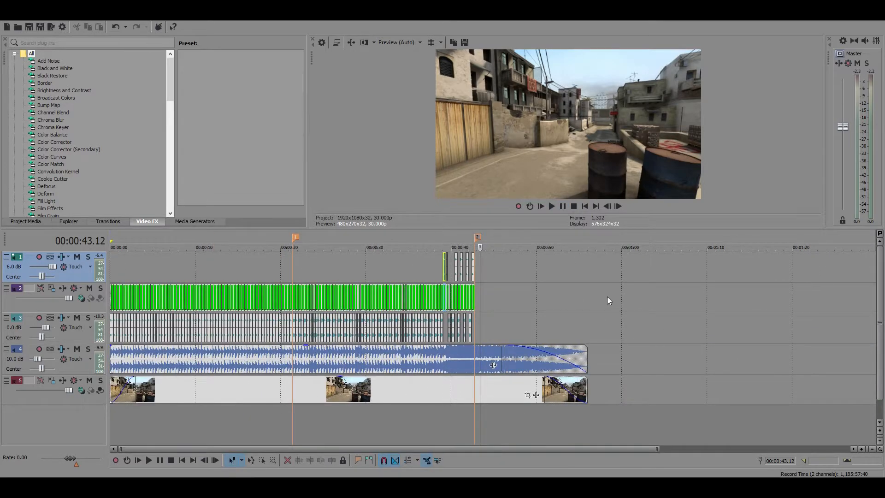
left_click_drag(607, 297, 594, 298)
left_click(476, 289)
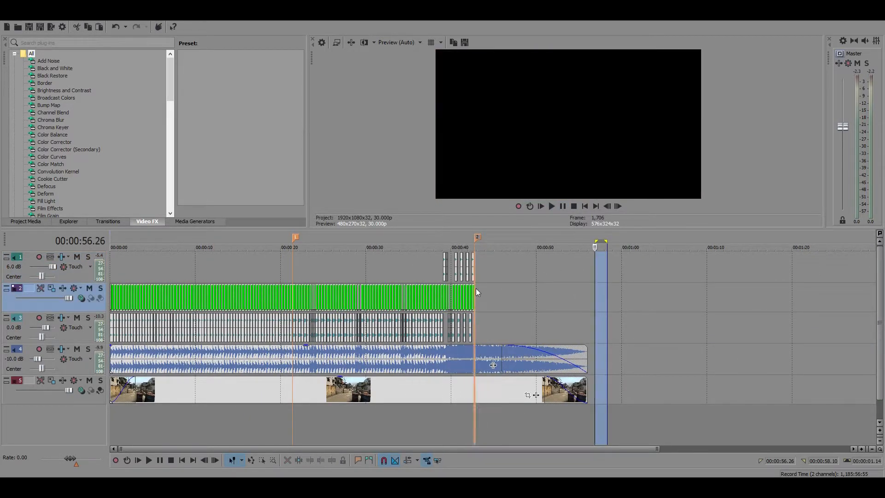
scroll(505, 245, "down", 2)
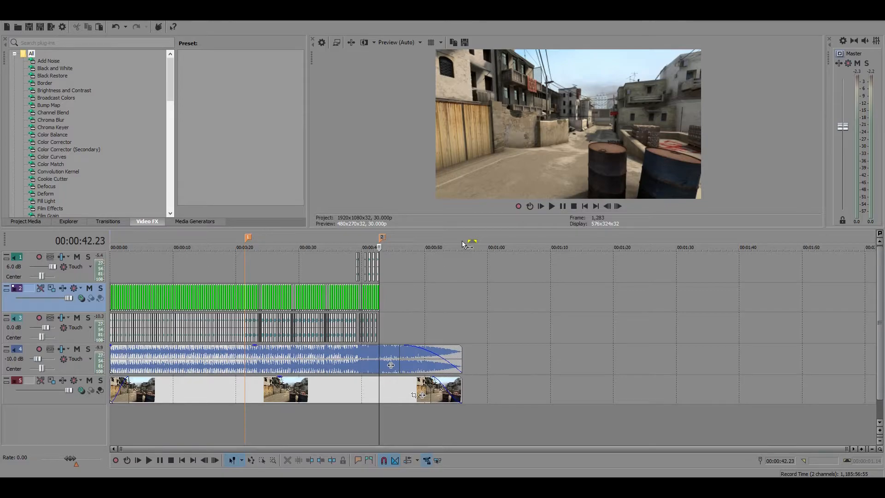
left_click_drag(377, 245, 103, 243)
left_click_drag(476, 239, 109, 240)
Remove the fade-out from the end of the music clip on track 4
scroll(470, 304, "up", 4)
scroll(541, 310, "up", 5)
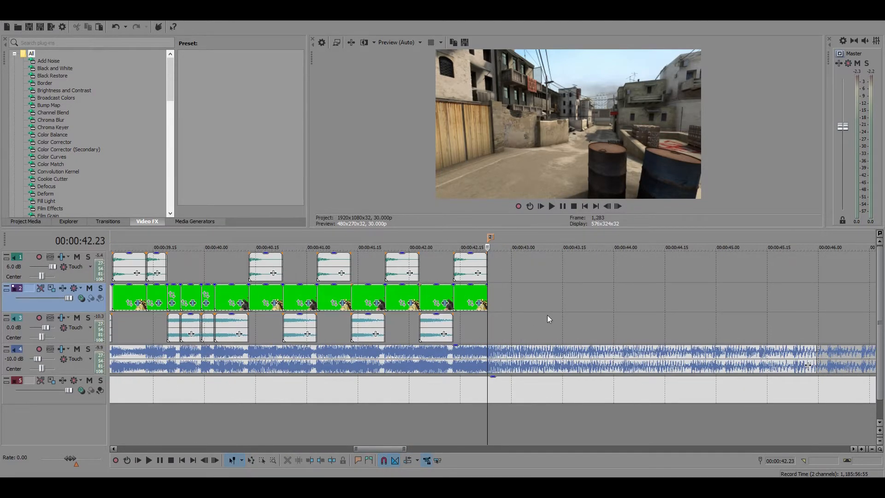
scroll(548, 319, "down", 5)
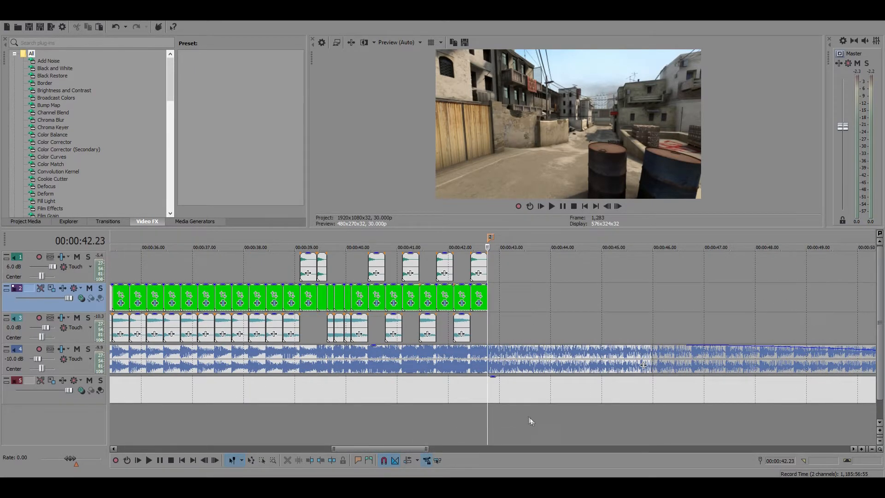
scroll(529, 410, "down", 8)
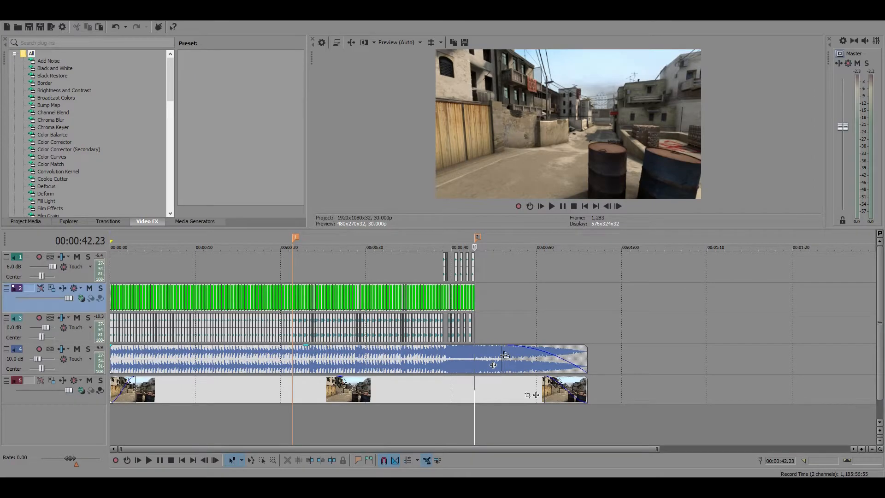
left_click(504, 356)
left_click_drag(504, 355, 603, 352)
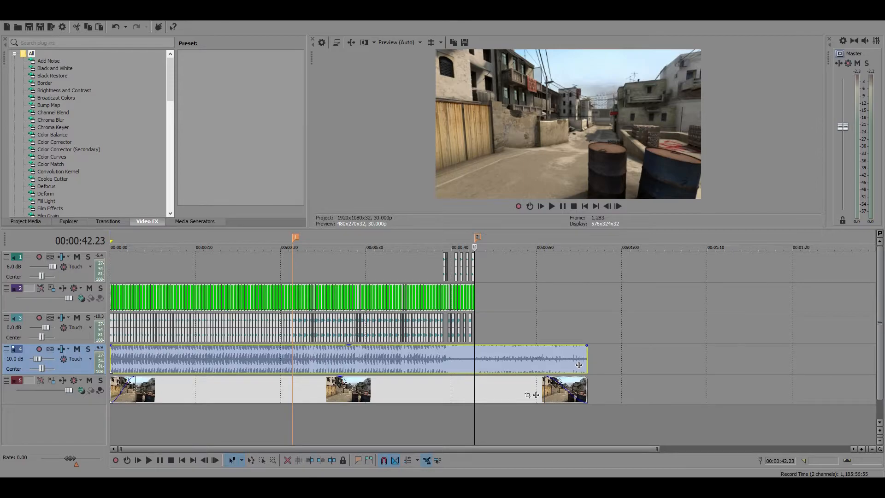
Add the AWP (TR) and G3SG1 clips from the CS GO SYNC PACK folder to track 2, after marker 2
left_click(419, 488)
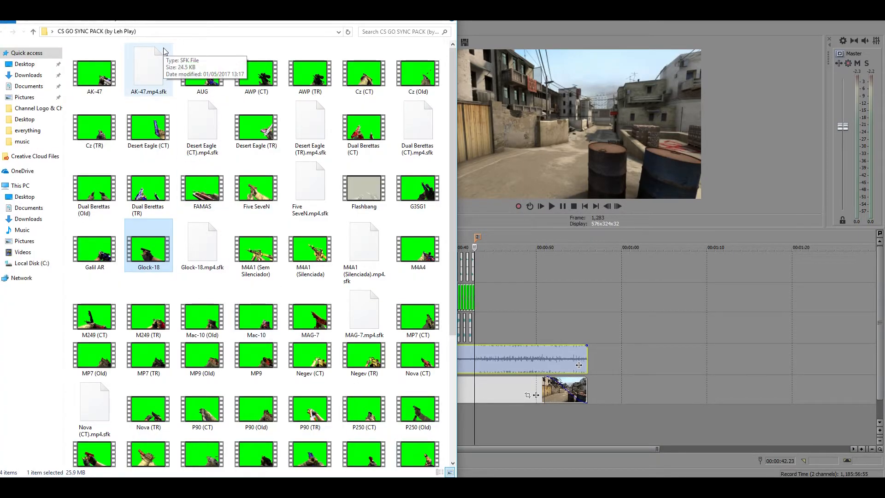
scroll(245, 288, "down", 4)
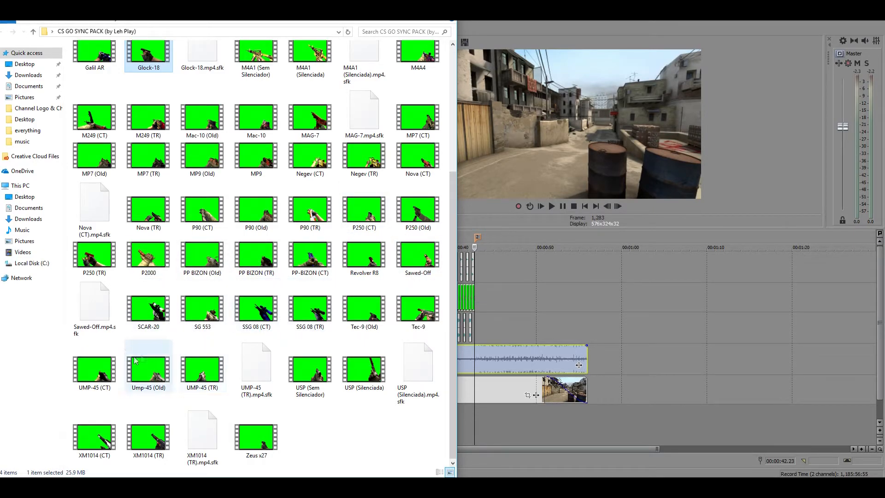
scroll(219, 438, "up", 5)
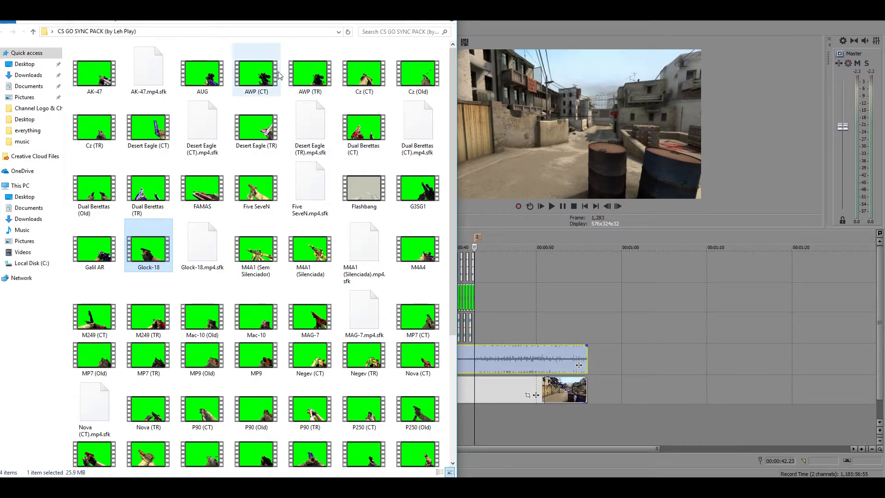
left_click_drag(322, 72, 550, 289)
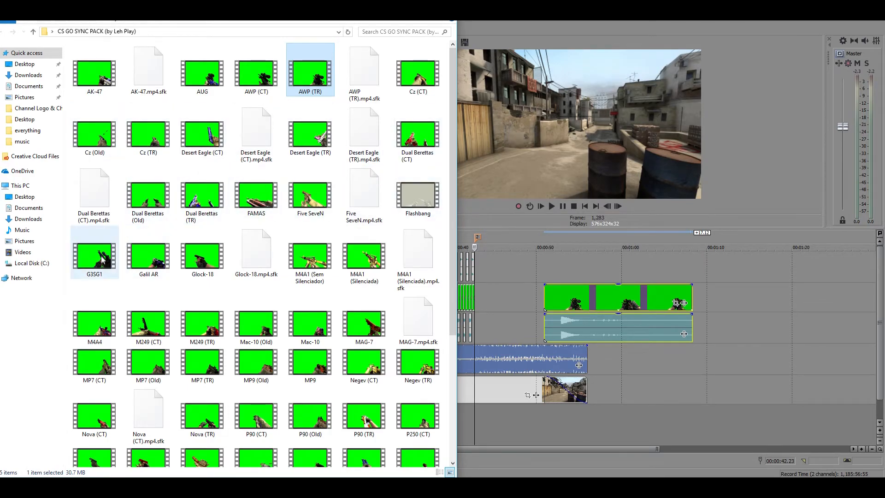
left_click_drag(100, 263, 601, 296)
Apply the default Chroma Keyer to the AWP (TR) clip, sampling its green background and setting the high threshold to 0.300
left_click(568, 290)
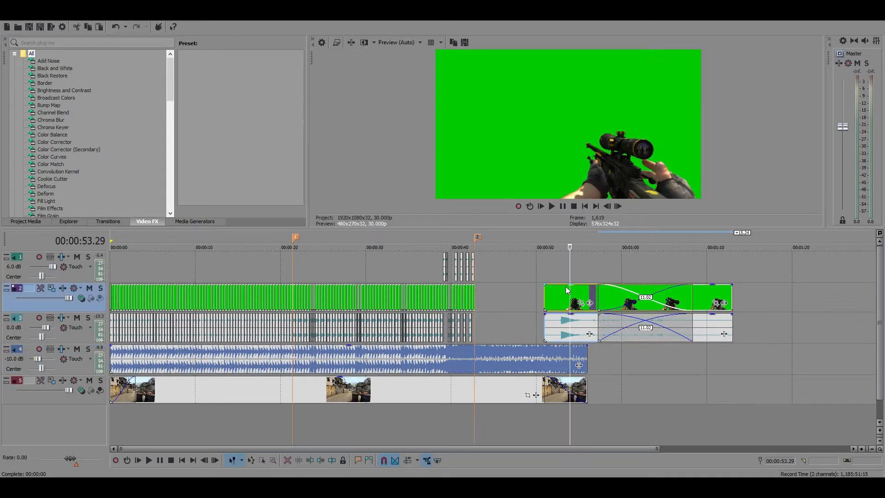
scroll(567, 289, "up", 5)
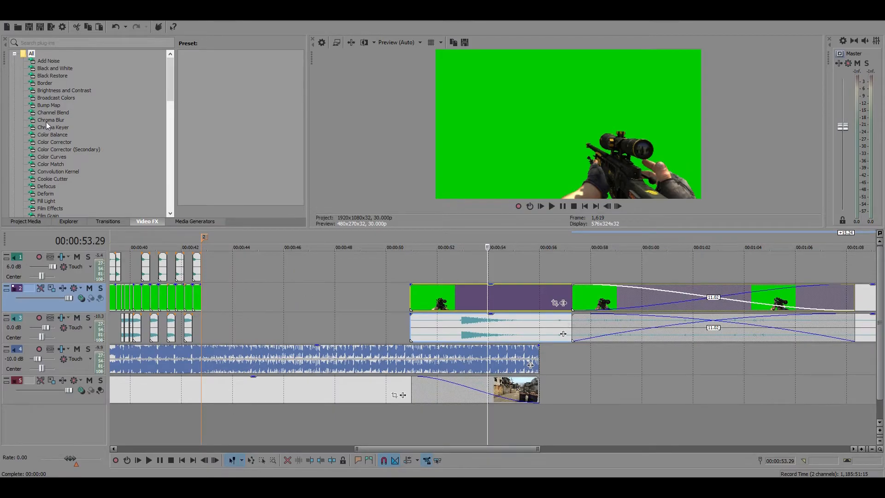
left_click_drag(54, 126, 463, 299)
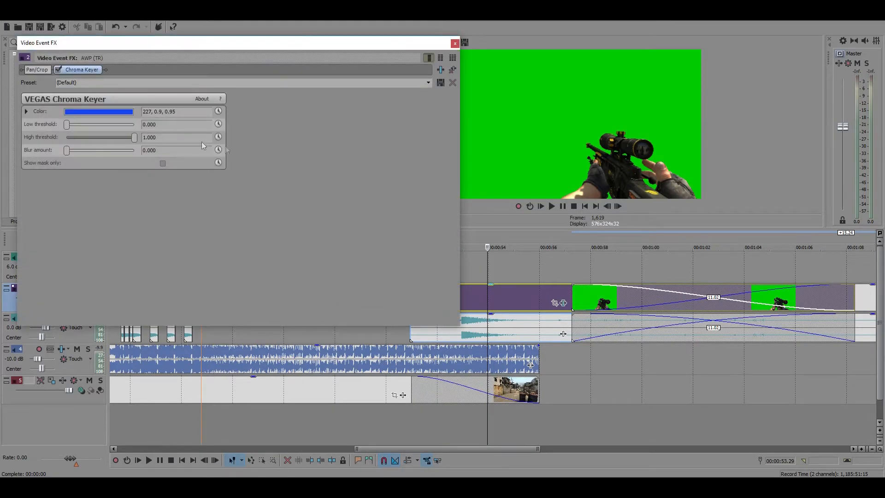
left_click(105, 111)
left_click(88, 124)
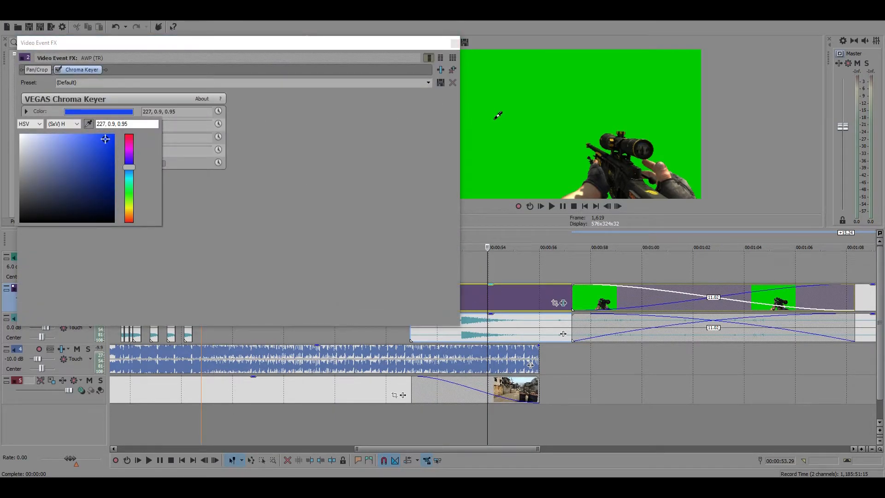
left_click(495, 118)
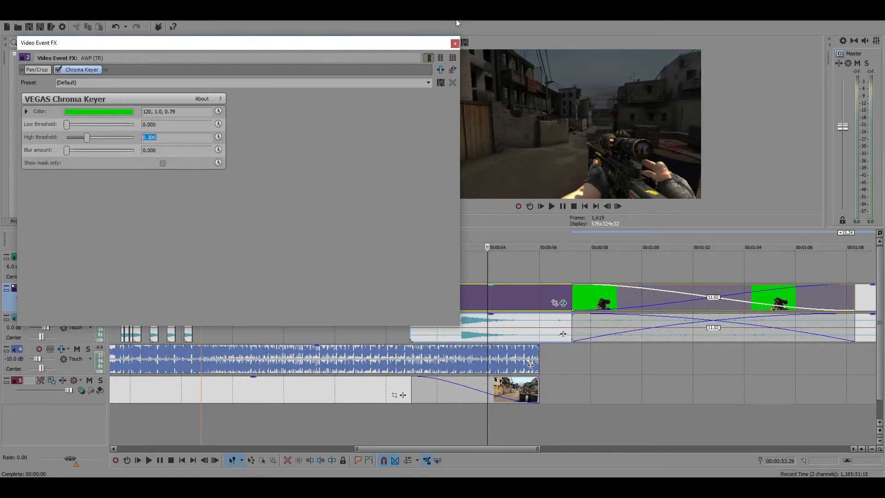
left_click(454, 44)
Apply the default Chroma Keyer to the G3SG1 clip, sampling its green background and setting the high threshold to 0.300
scroll(713, 330, "down", 5)
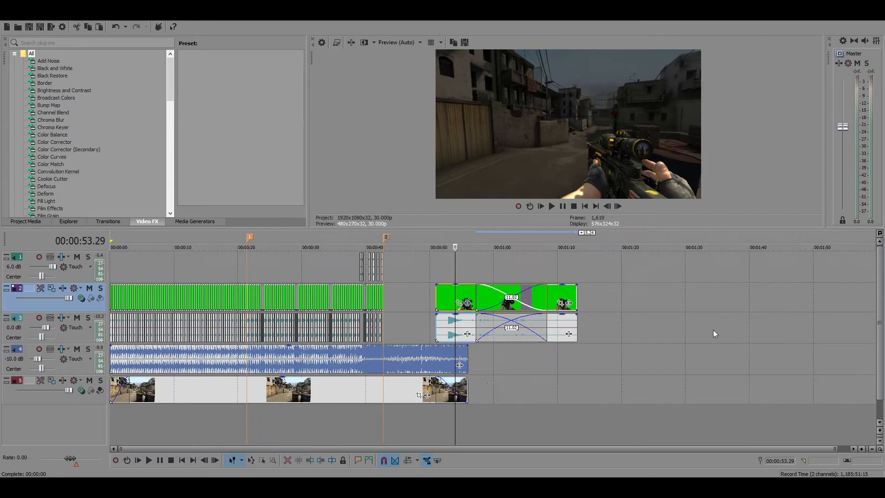
left_click(565, 298)
left_click_drag(50, 114, 194, 188)
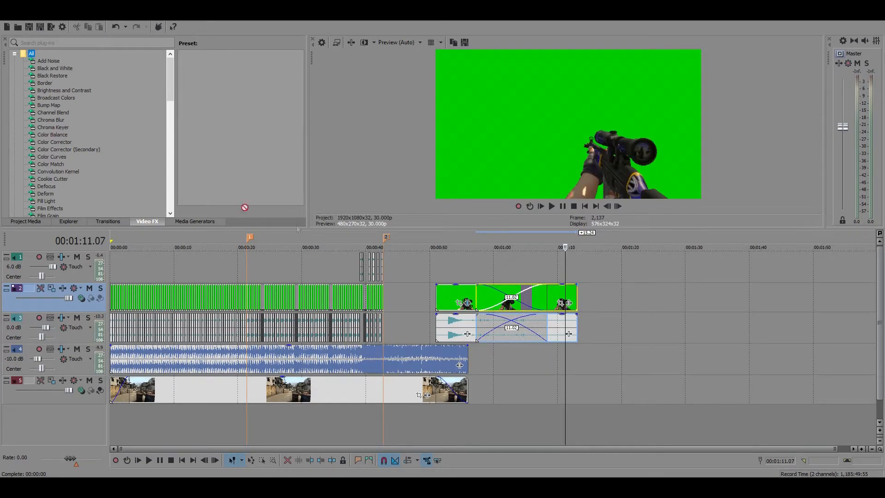
left_click_drag(566, 298, 556, 296)
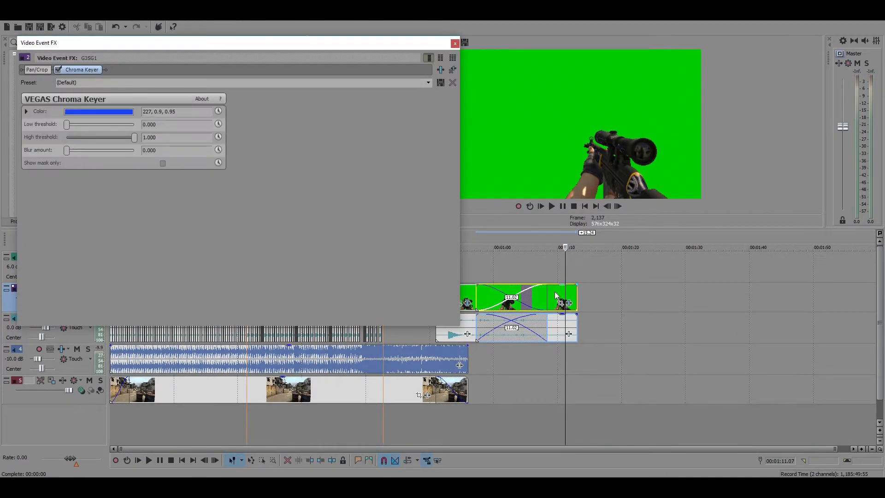
left_click(114, 114)
left_click(88, 122)
left_click(504, 97)
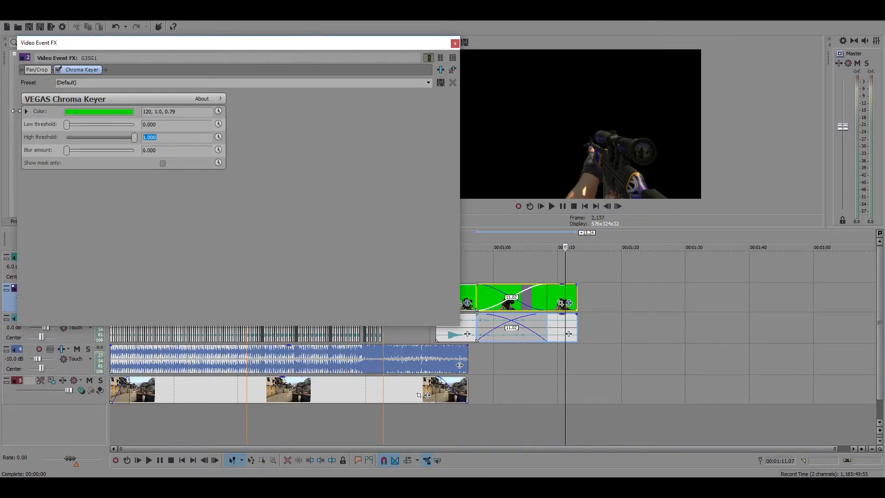
key("Return")
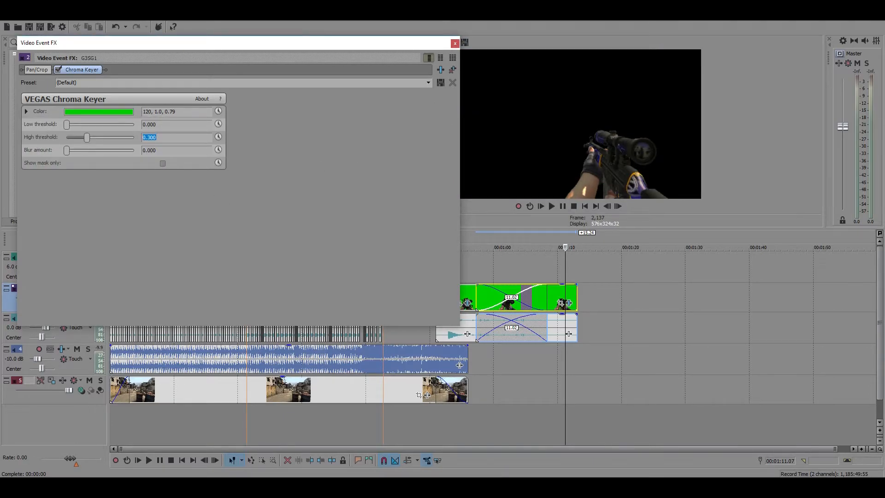
left_click(455, 44)
Separate the AWP (TR) and G3SG1 clips and trim them to short shots starting at about 00:00:47 and 00:00:52
left_click_drag(452, 295, 413, 293)
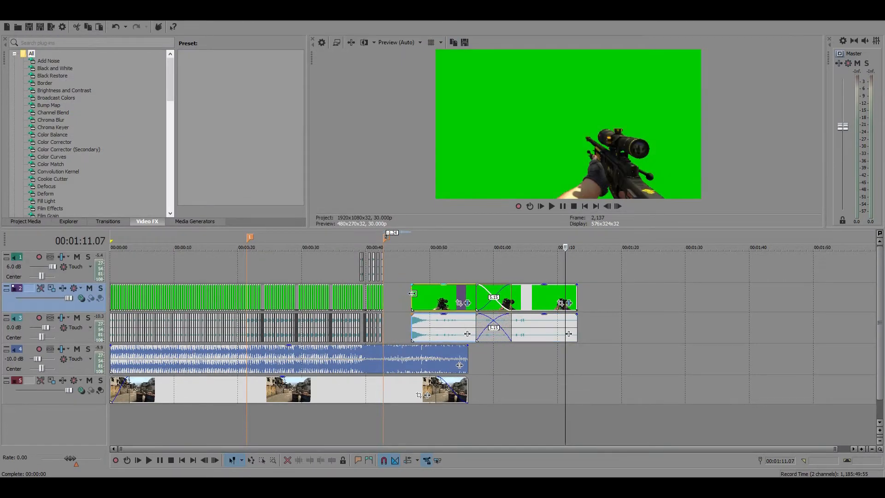
left_click_drag(511, 293, 484, 295)
left_click_drag(578, 293, 504, 296)
left_click(444, 293)
scroll(472, 300, "up", 5)
left_click_drag(226, 296, 236, 296)
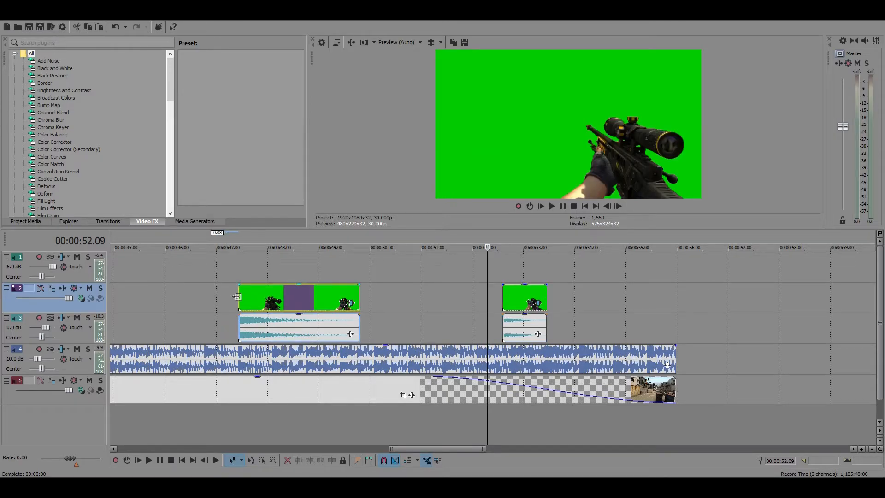
scroll(452, 297, "down", 3)
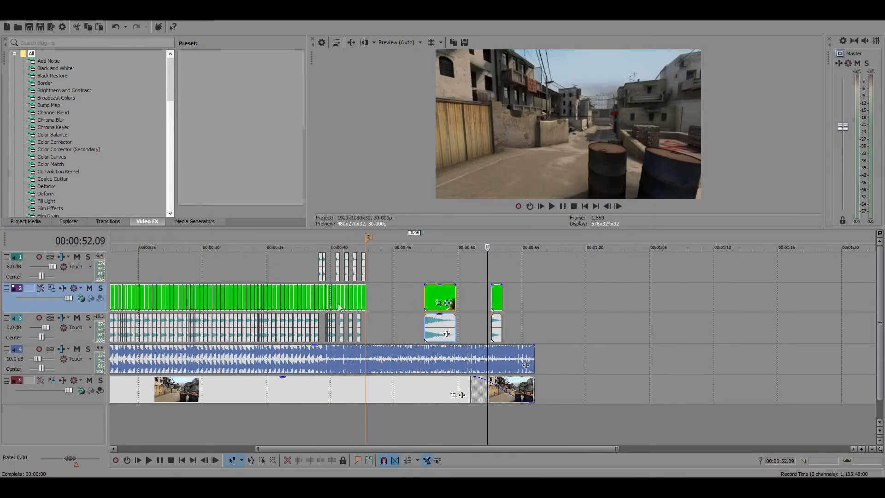
Try placing the AWP (TR) clip directly at marker 2, against the end of the existing gun sequence on track 2
left_click(445, 295)
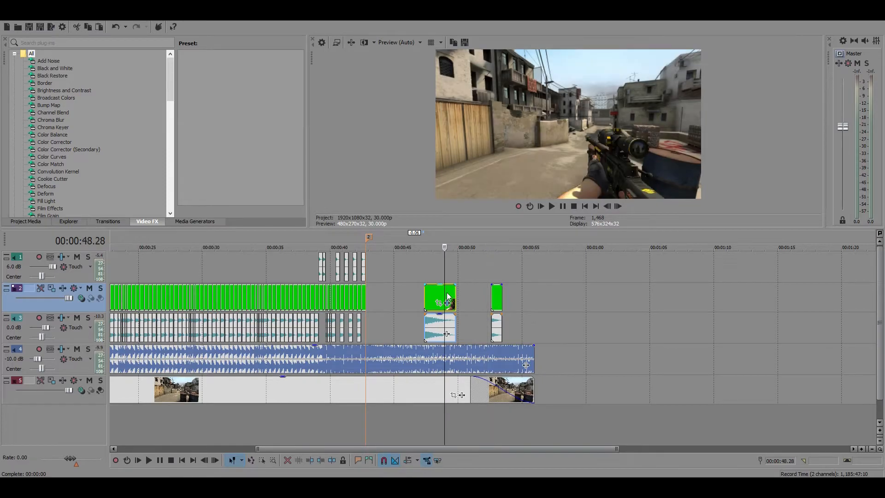
left_click(496, 294)
left_click(496, 293)
left_click_drag(434, 296, 375, 295)
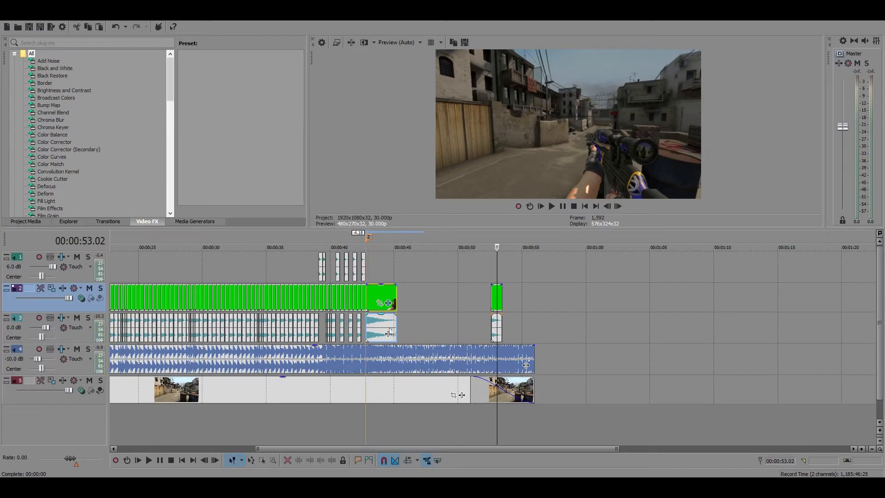
scroll(377, 297, "up", 6)
scroll(323, 301, "down", 5)
left_click(323, 300)
scroll(324, 300, "up", 5)
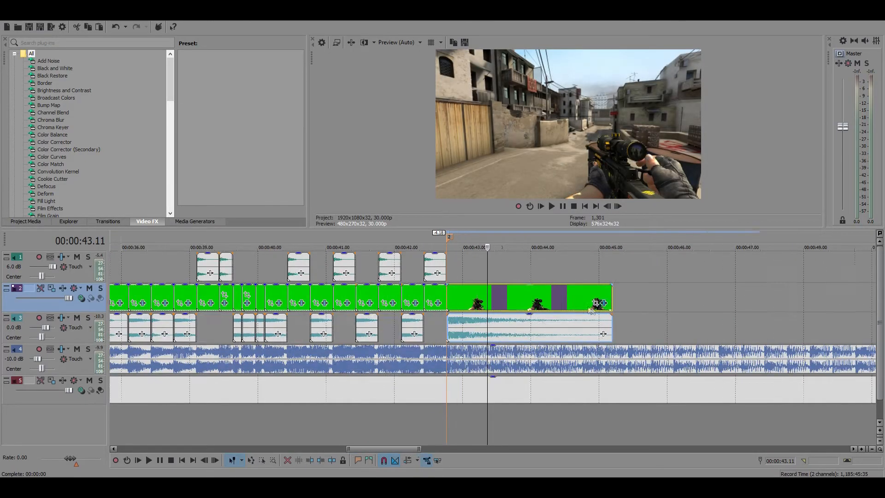
scroll(587, 310, "down", 6)
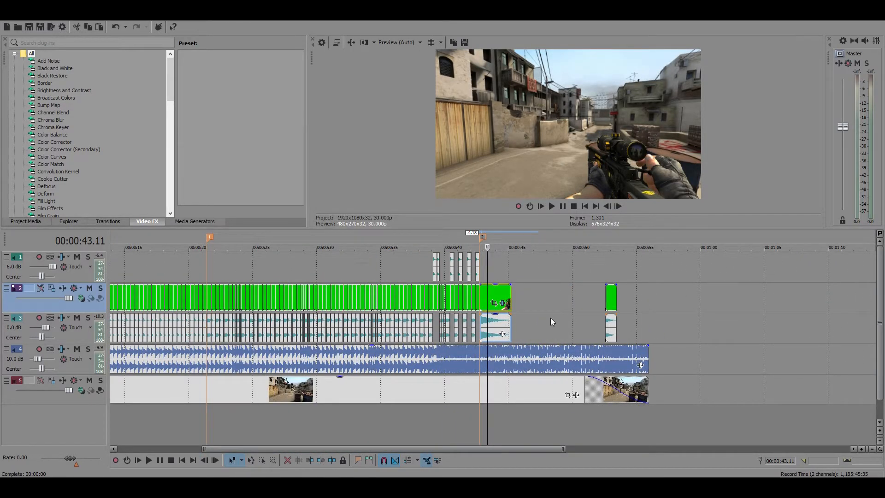
Move the AWP (TR) and G3SG1 clips past the end of the music and play the project from marker 2
scroll(502, 317, "up", 4)
left_click_drag(507, 301, 761, 300)
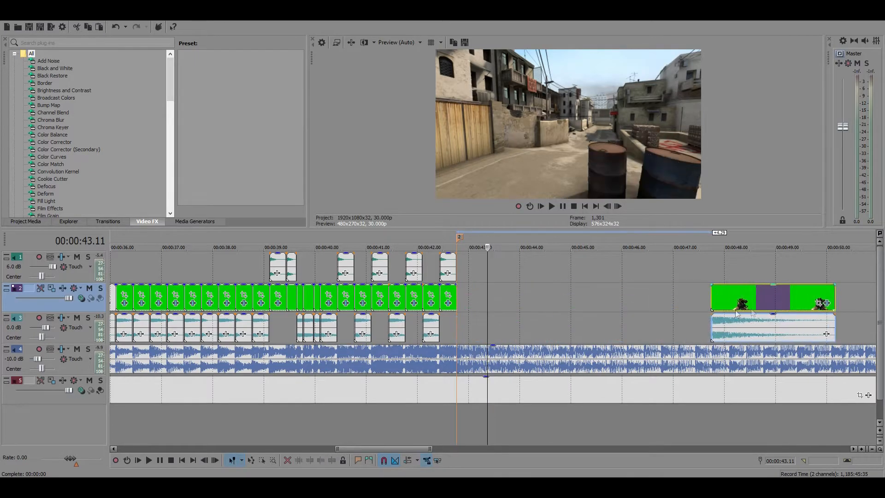
scroll(542, 302, "down", 4)
left_click_drag(579, 301, 607, 301)
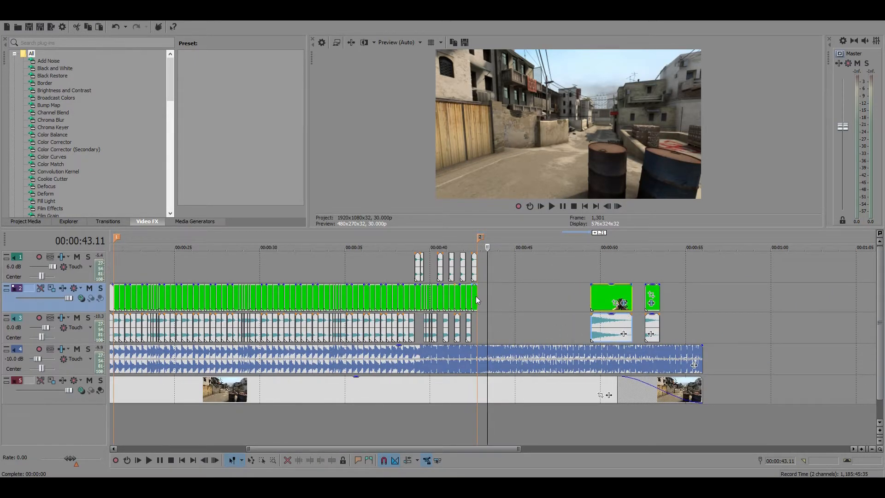
left_click(477, 300)
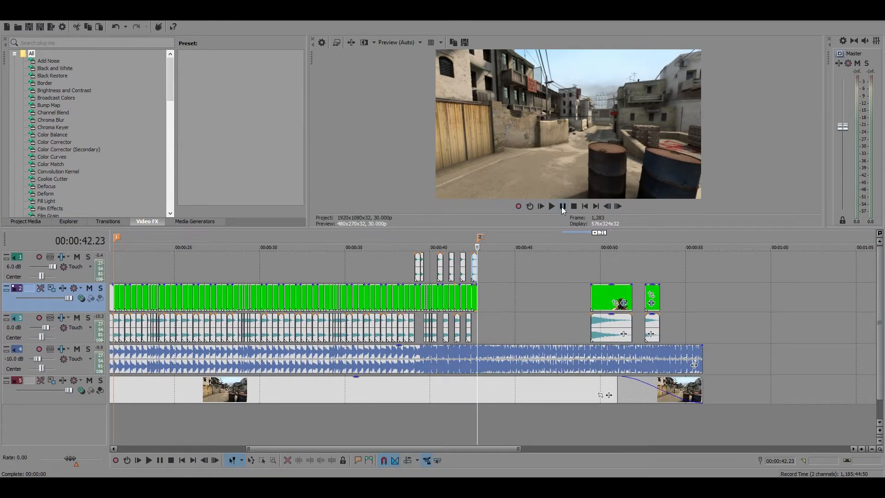
key("space")
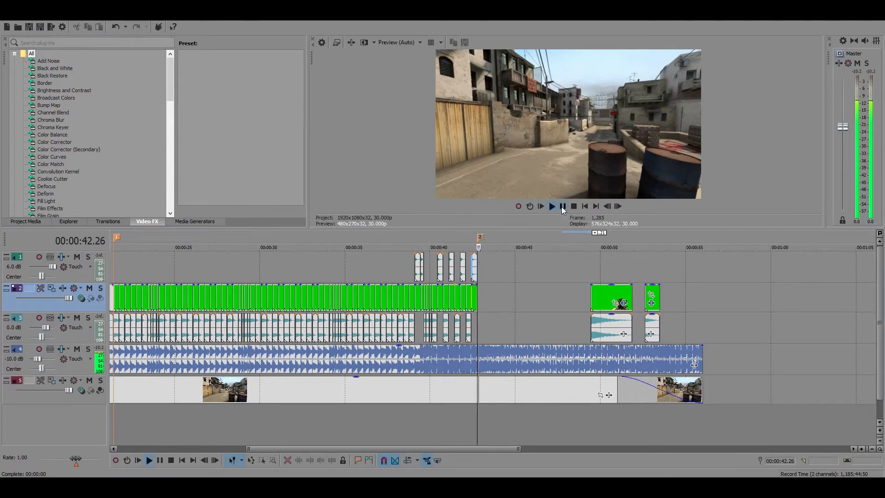
left_click_drag(611, 298, 724, 299)
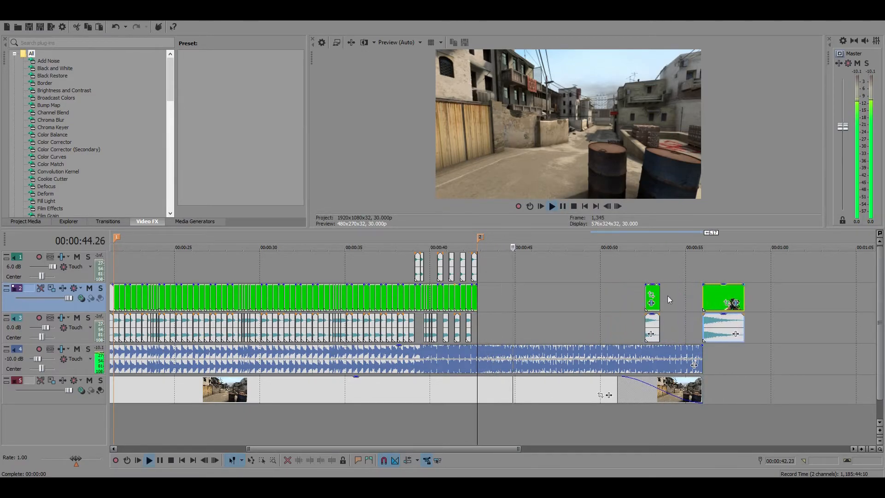
left_click_drag(657, 299, 777, 297)
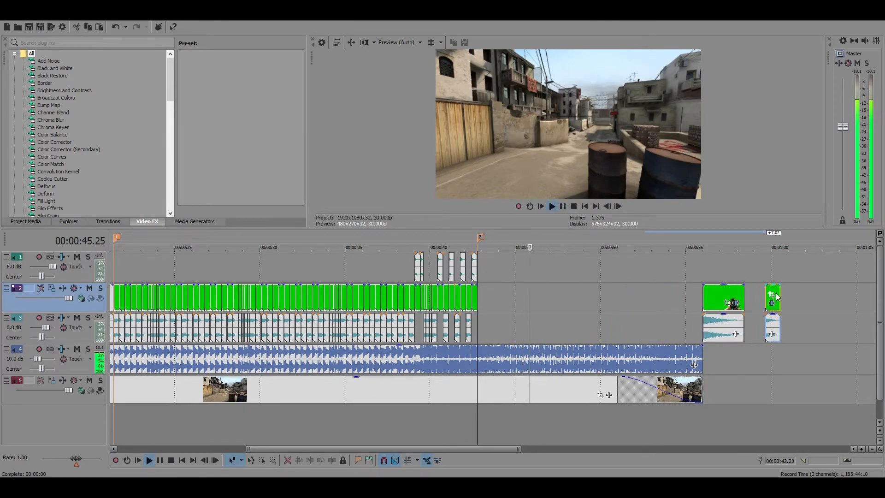
left_click(562, 206)
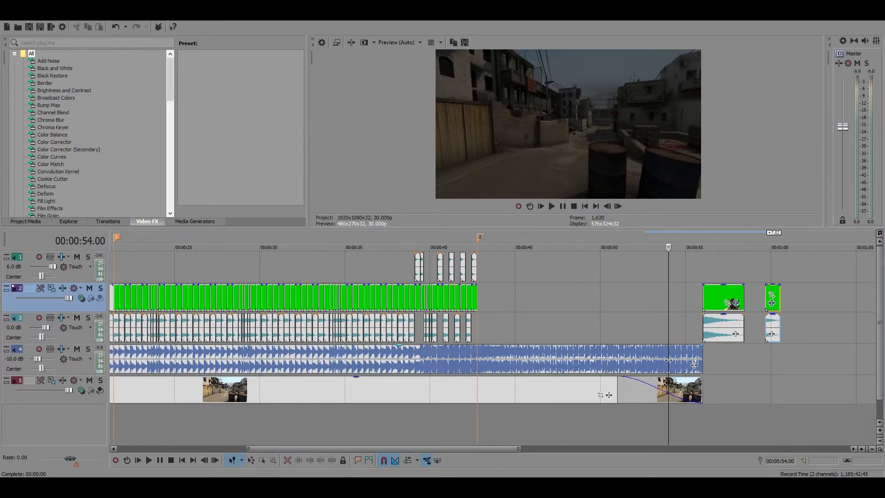
Place the AWP (TR) clip at marker 2 and put its video on a newly inserted video track 1
left_click_drag(722, 296, 499, 291)
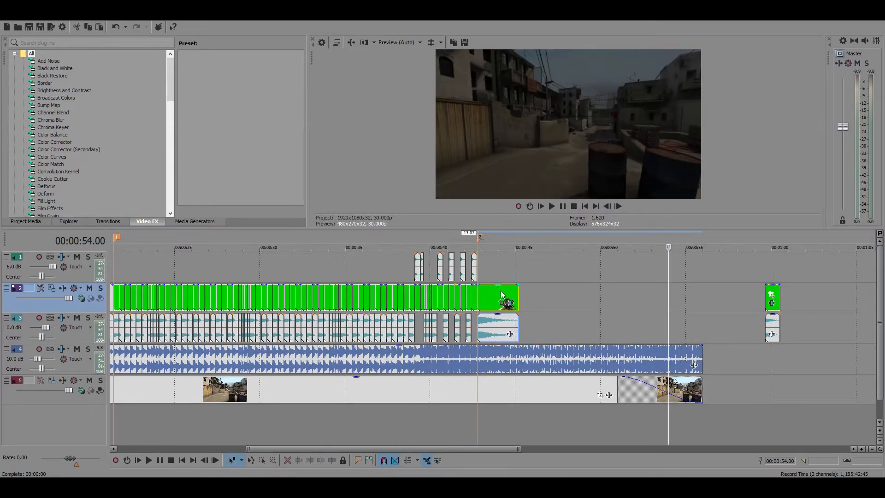
right_click(561, 422)
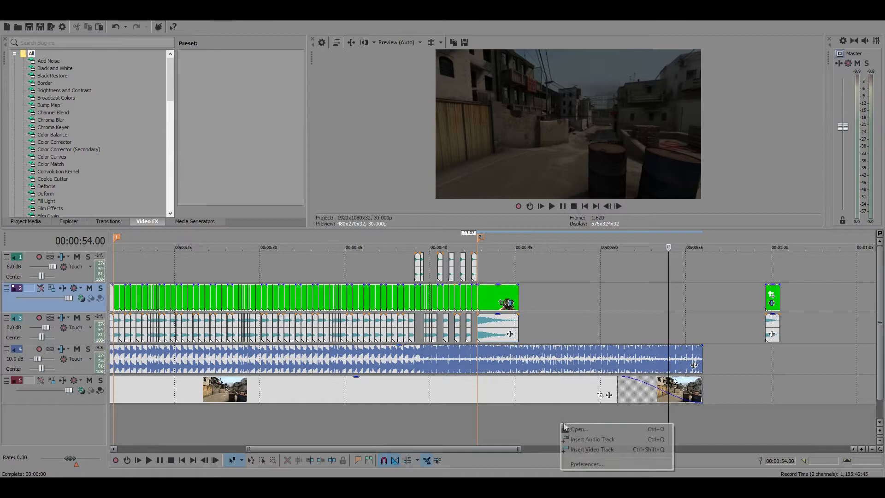
left_click(596, 448)
left_click_drag(496, 318, 496, 266)
mouse_move(498, 354)
left_mouse_down()
mouse_move(497, 299)
mouse_move(493, 328)
mouse_move(506, 282)
left_mouse_up()
left_click(500, 270)
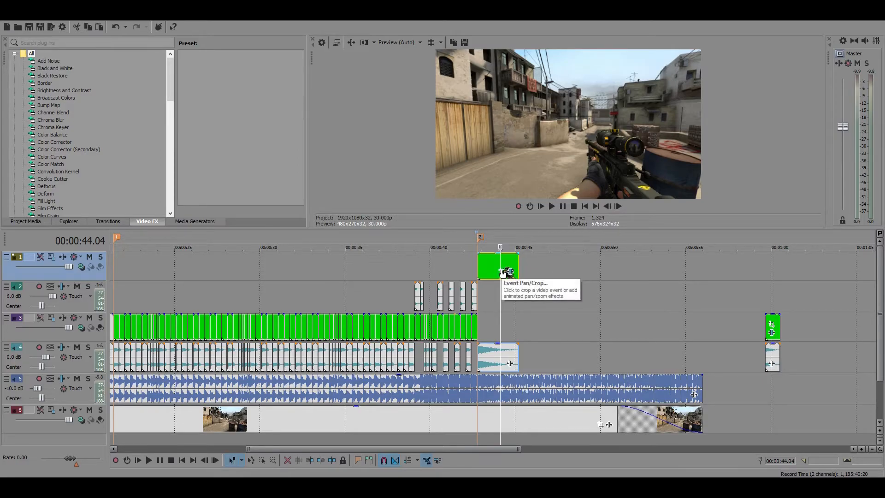
Flip the AWP (TR) clip on track 1 horizontally in Event Pan/Crop
left_click(502, 273)
right_click(275, 187)
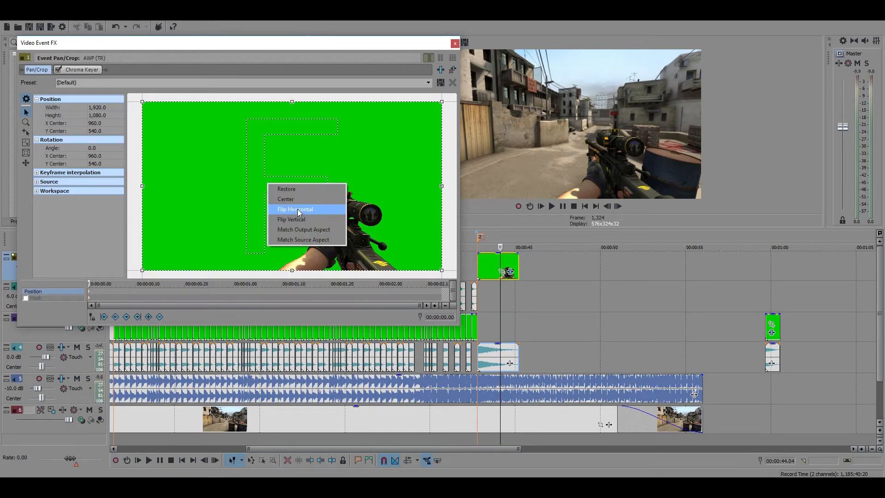
left_click(298, 209)
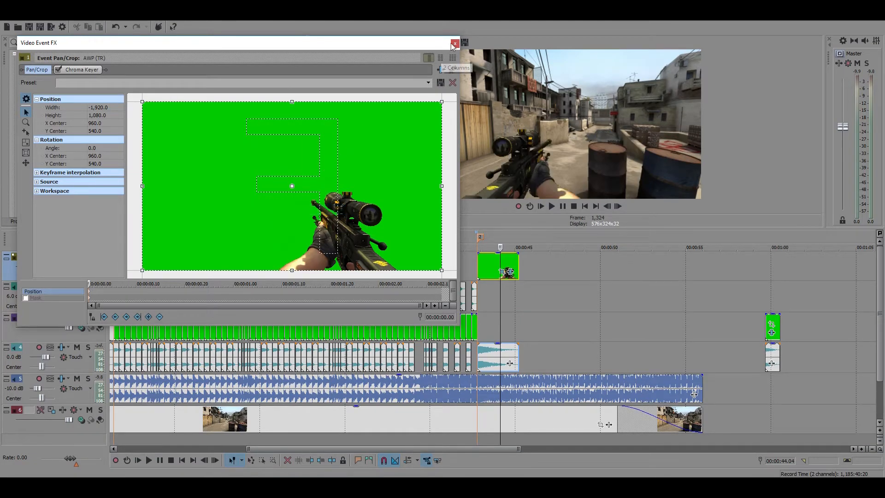
left_click(455, 45)
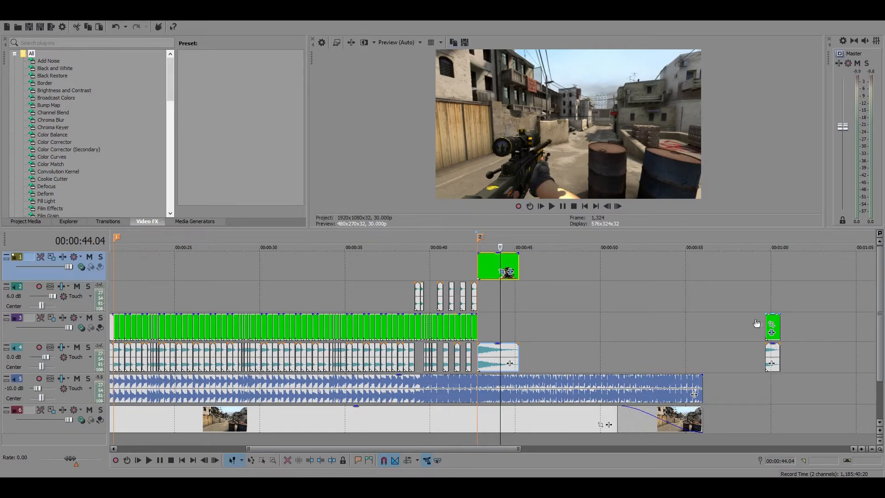
Move the G3SG1 clip to where the AWP (TR) clip ends and extend the AWP (TR) clip to about 00:00:55
left_click_drag(778, 322, 533, 321)
left_click(531, 321)
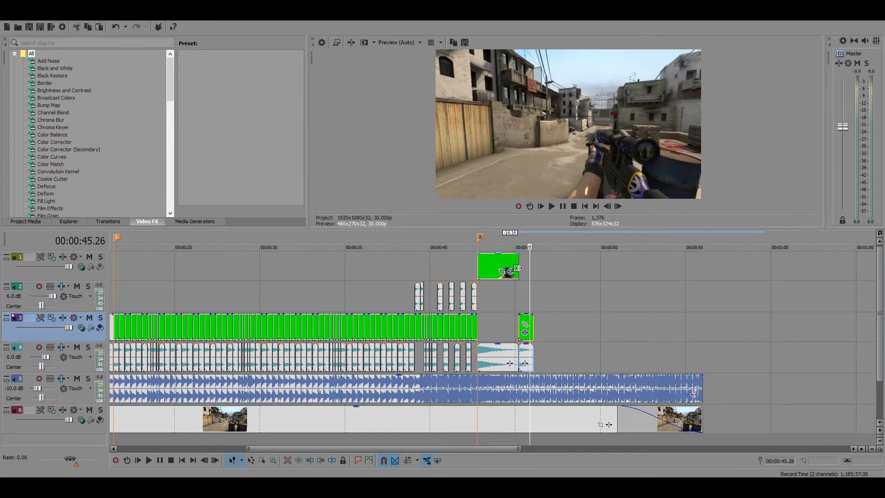
left_click_drag(519, 263, 685, 267)
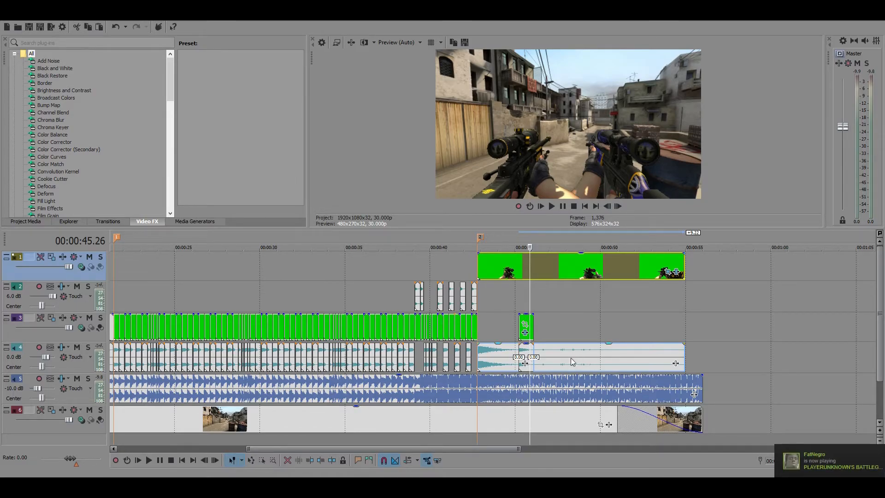
Insert an audio track as track 2 below the AWP (TR) video track and move the G3SG1 clip's audio onto it
right_click(498, 436)
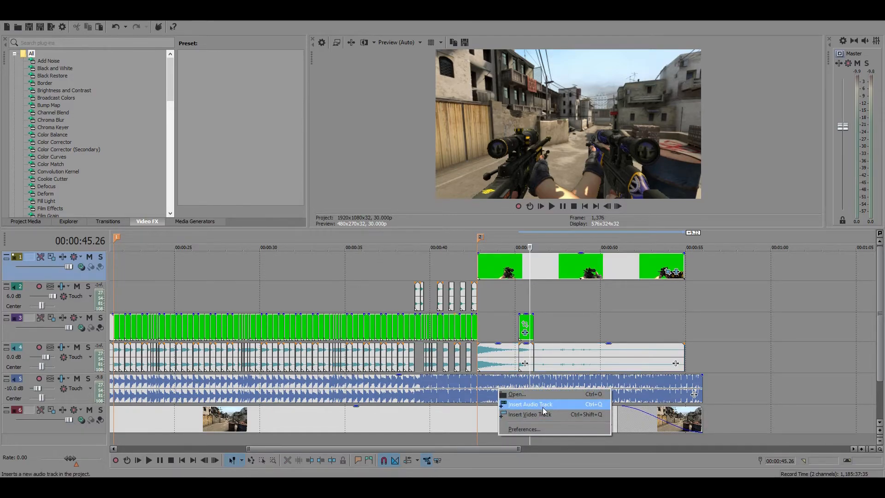
left_click(543, 404)
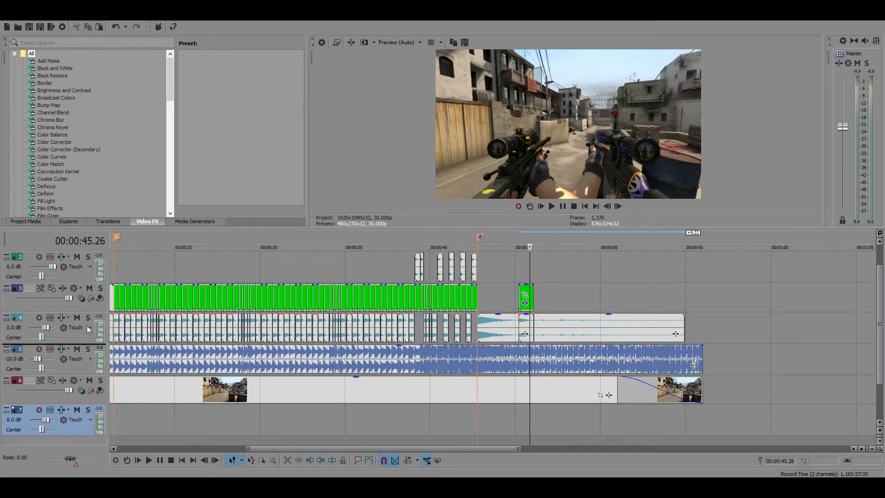
left_click_drag(97, 255, 97, 255)
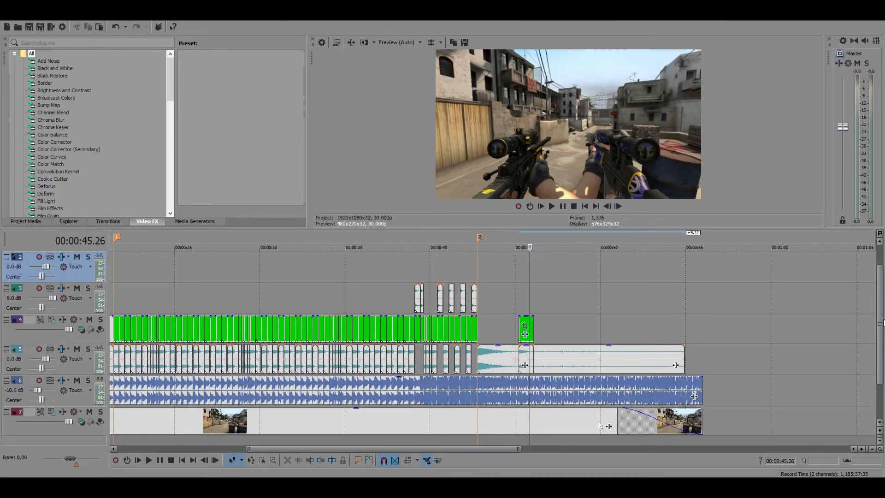
scroll(880, 322, "up", 1)
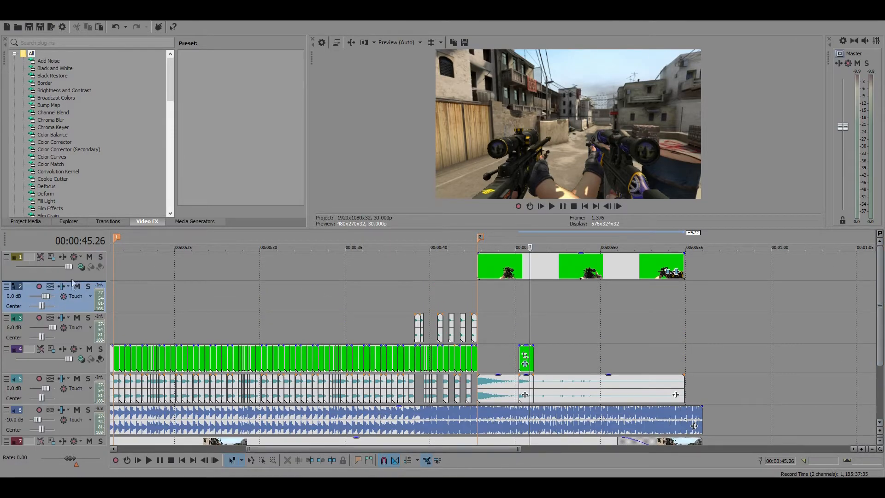
left_click(524, 392)
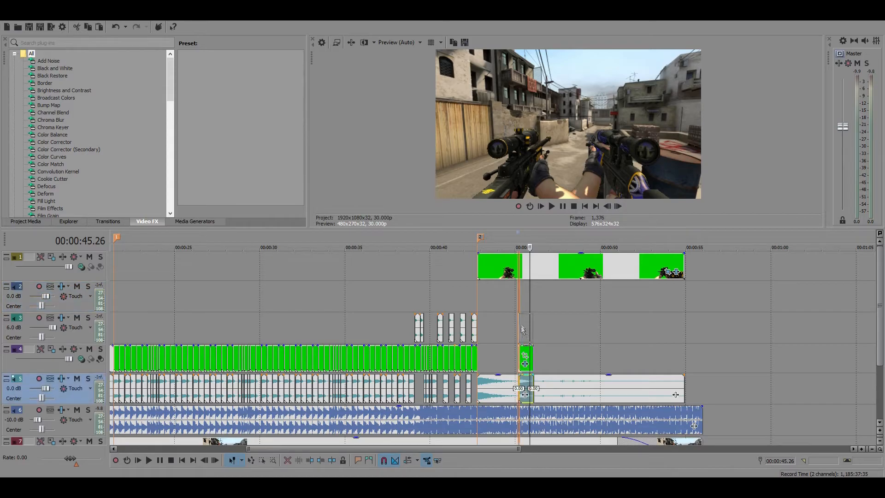
left_click_drag(522, 303, 517, 298)
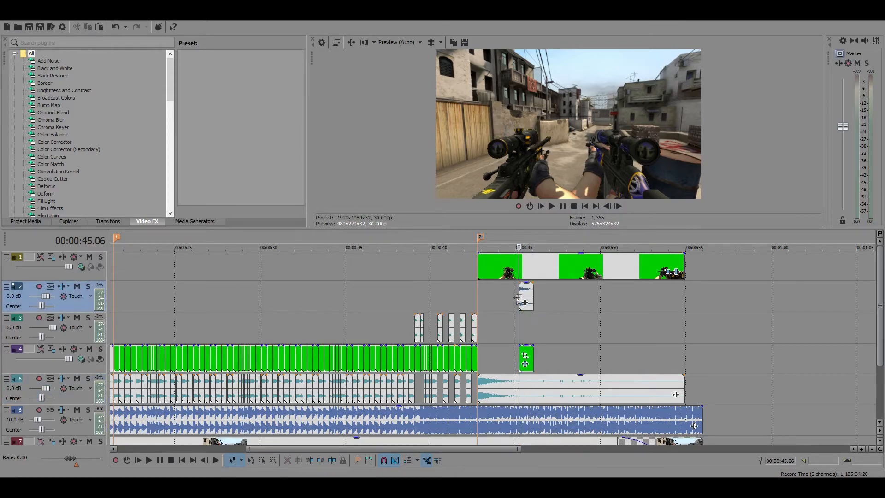
Move the G3SG1 clip with its audio to start at 00:00:43.03 and shorten its end to about 10 frames
scroll(553, 377, "up", 3)
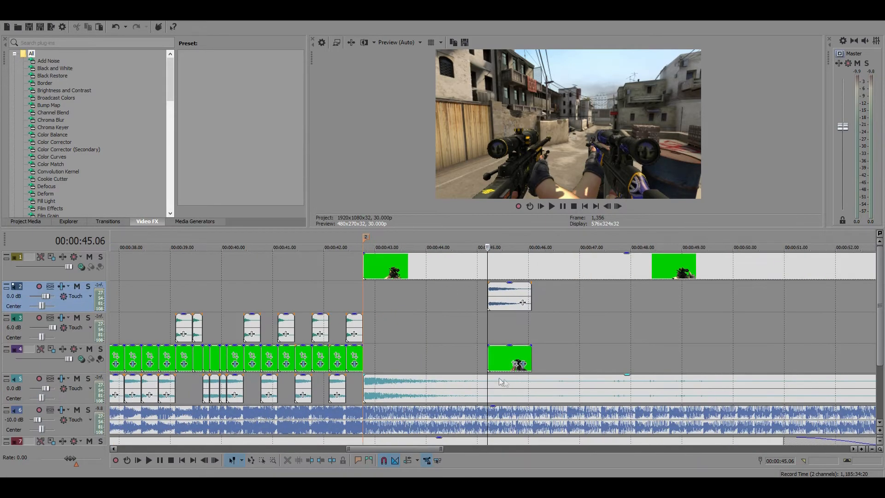
left_click_drag(501, 365, 386, 365)
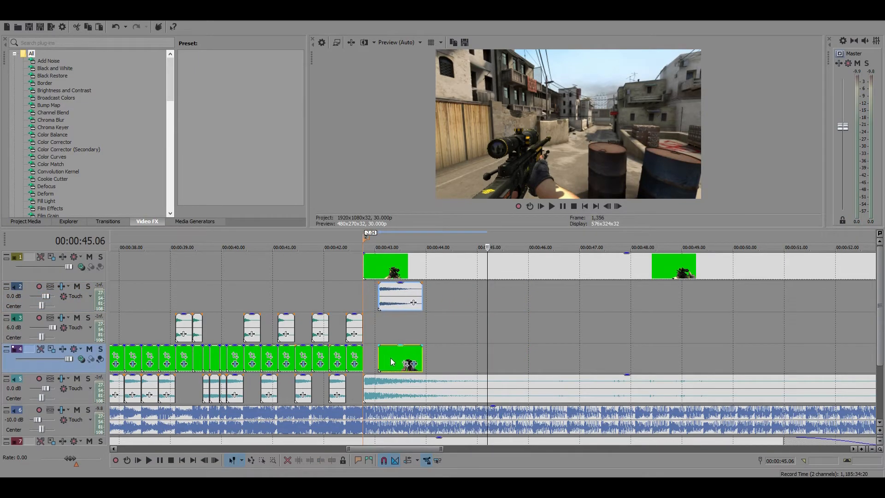
left_click(380, 364)
scroll(549, 419, "up", 6)
scroll(549, 419, "down", 3)
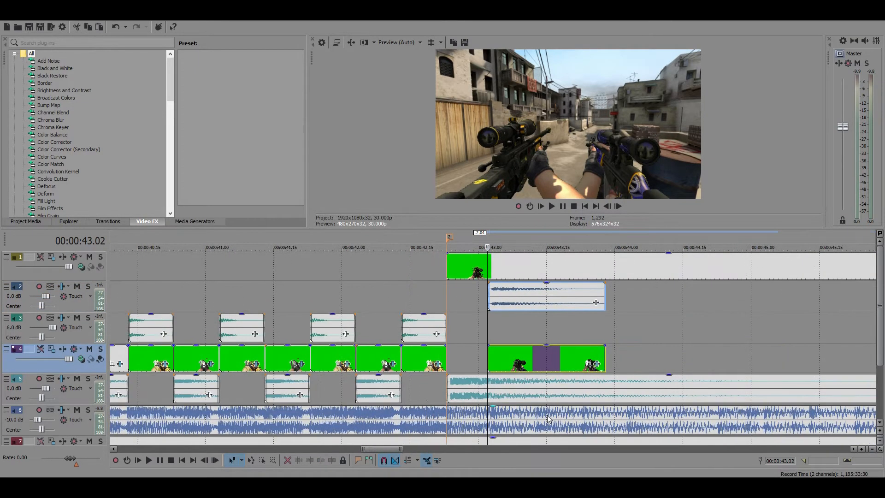
left_click_drag(507, 365, 511, 363)
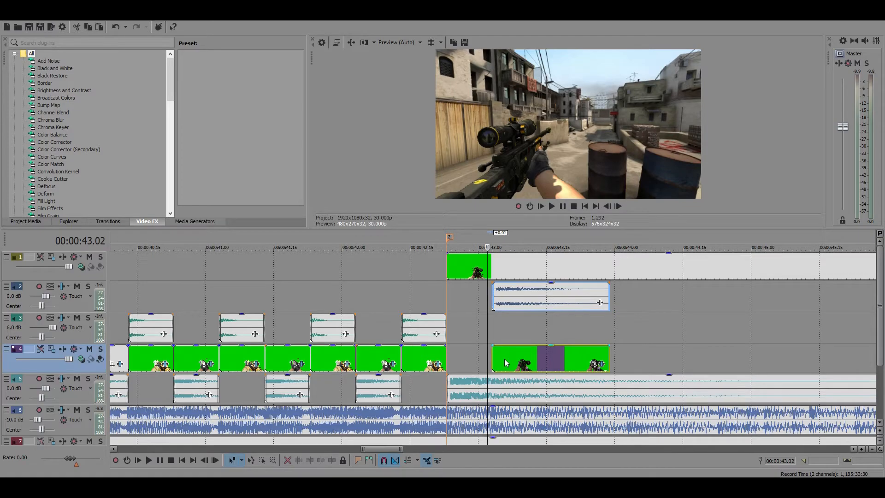
left_click(493, 363)
left_click_drag(609, 358, 537, 359)
left_click(529, 359)
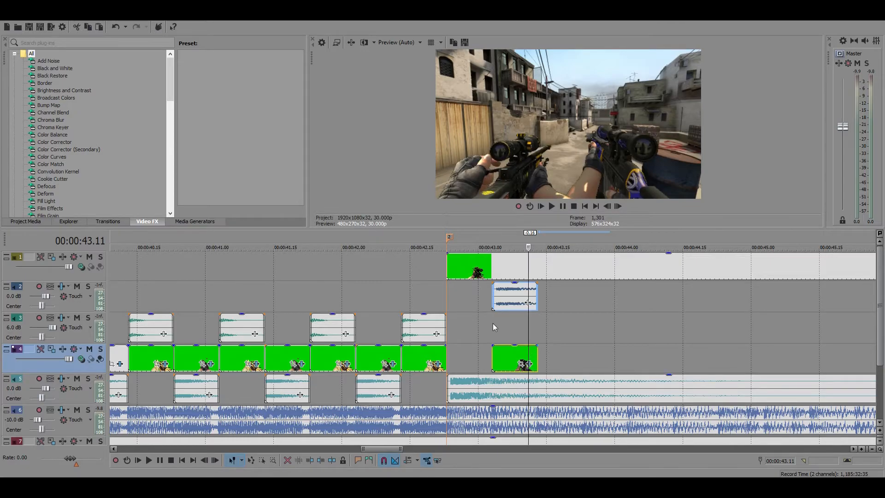
Trim one frame off the G3SG1 clip's start and realign it to span 00:00:43.03 to about 00:00:43.13
scroll(493, 323, "up", 3)
left_click(466, 299)
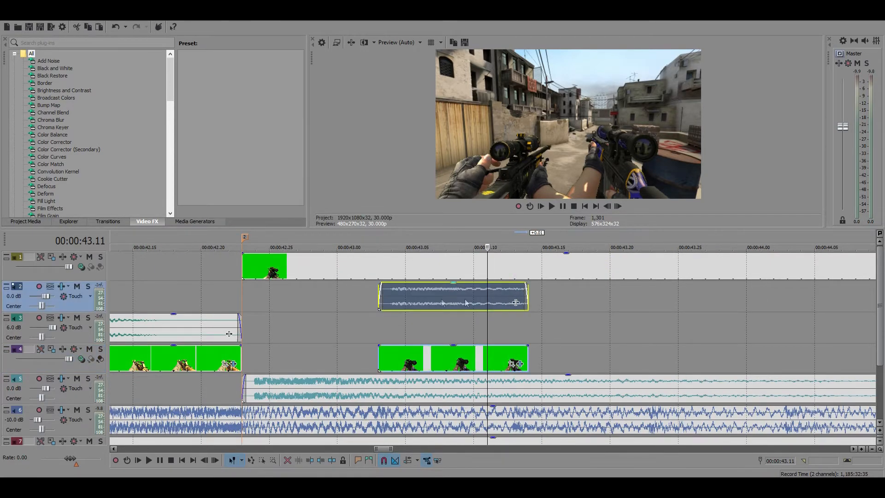
left_click_drag(379, 295, 395, 294)
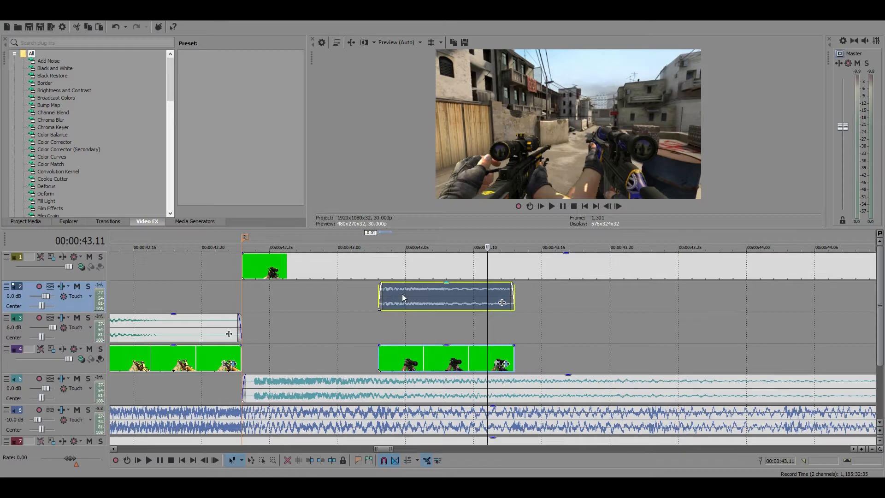
left_click(396, 297)
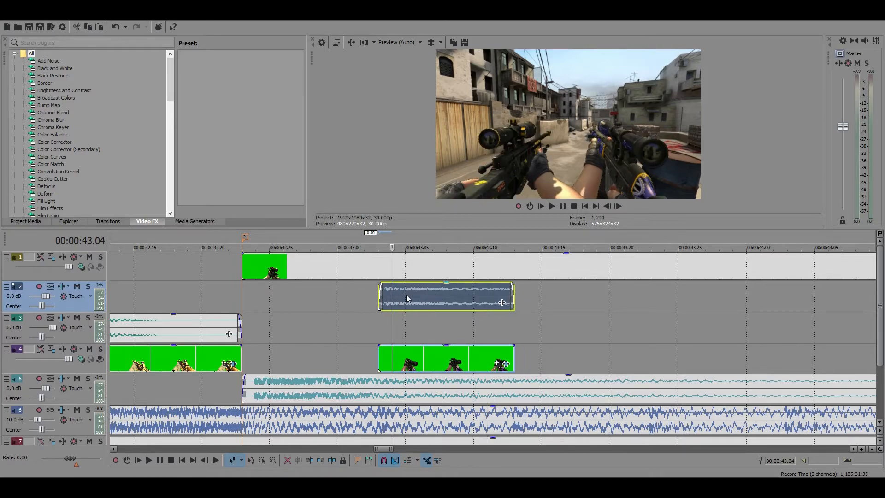
scroll(401, 300, "down", 2)
scroll(402, 303, "down", 3)
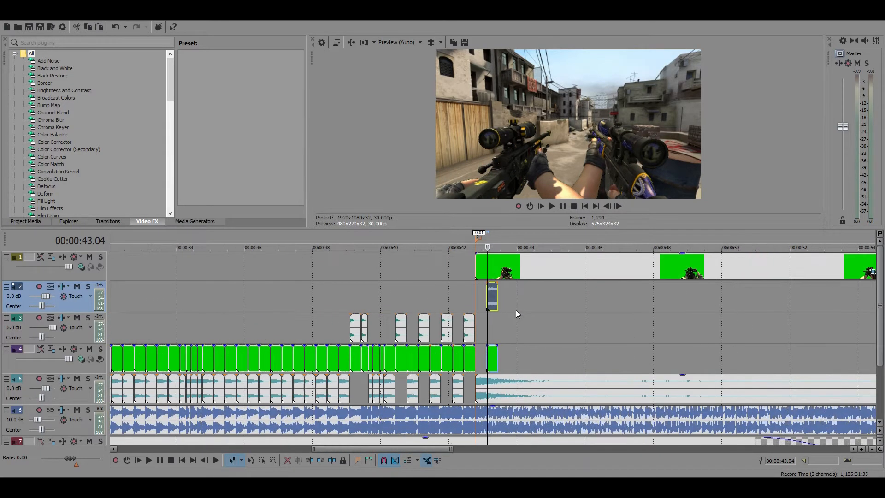
left_click(492, 360)
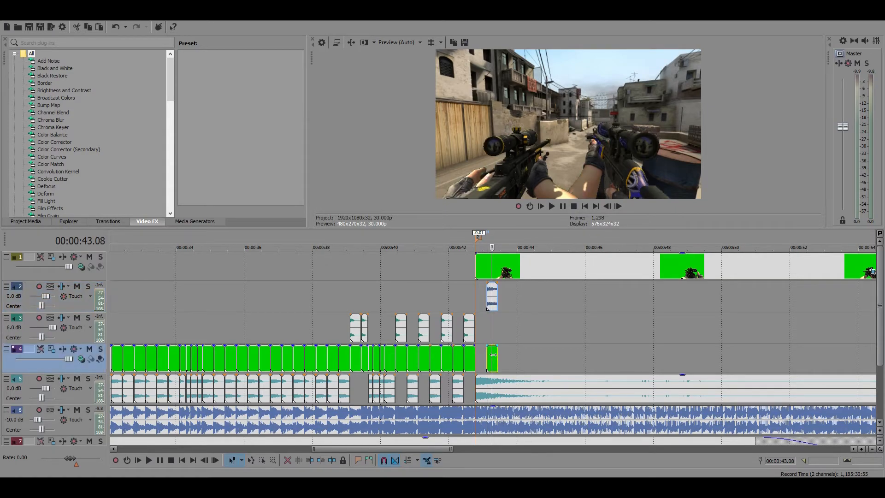
Paste copies of the ten-frame G3SG1 clip with its audio end to end from 00:00:43.13 to 00:00:44.23
left_click(496, 355)
scroll(583, 375, "up", 3)
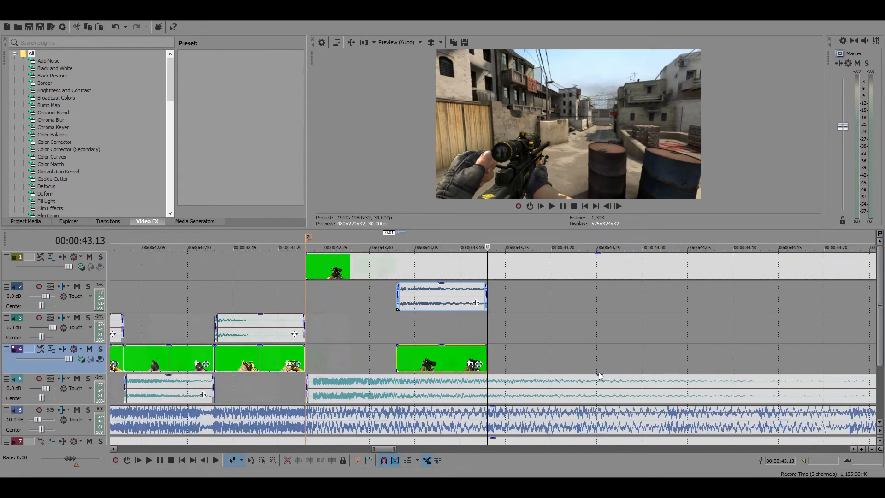
key("ctrl+v")
left_click_drag(563, 382, 545, 313)
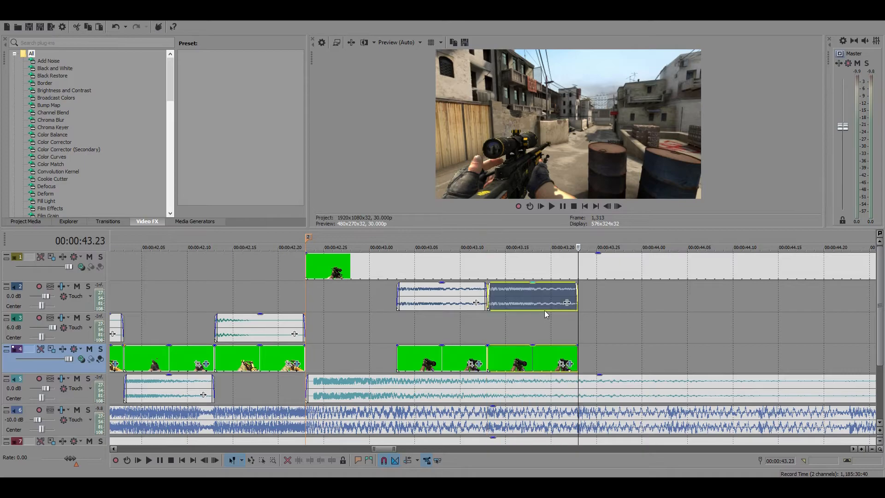
left_click(577, 294)
key("ctrl+v")
key("ctrl+v")
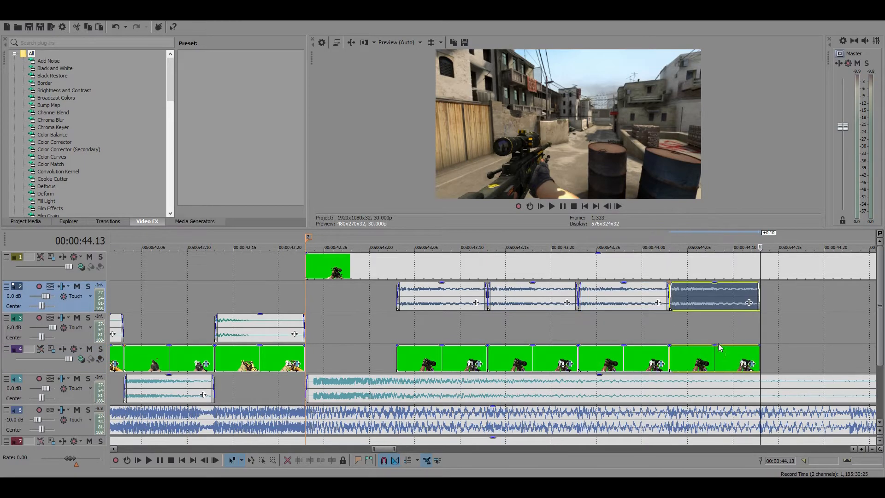
key("ctrl+v")
key("ctrl+v")
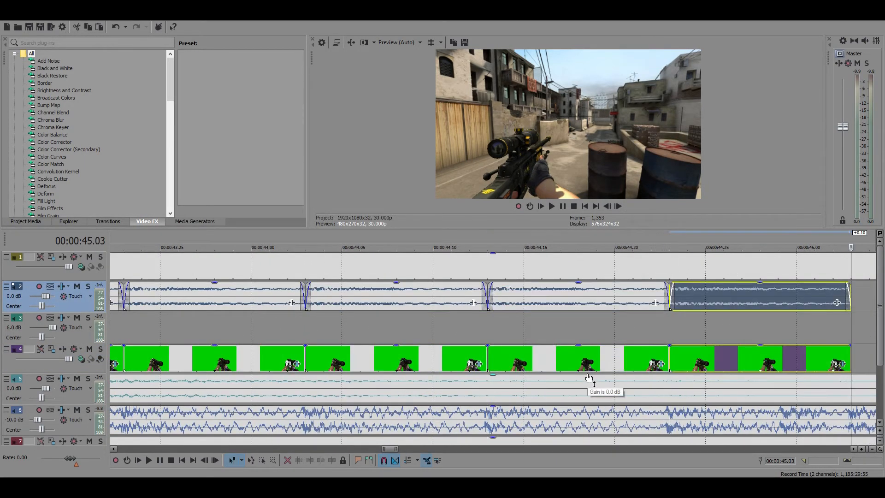
scroll(578, 371, "up", 2)
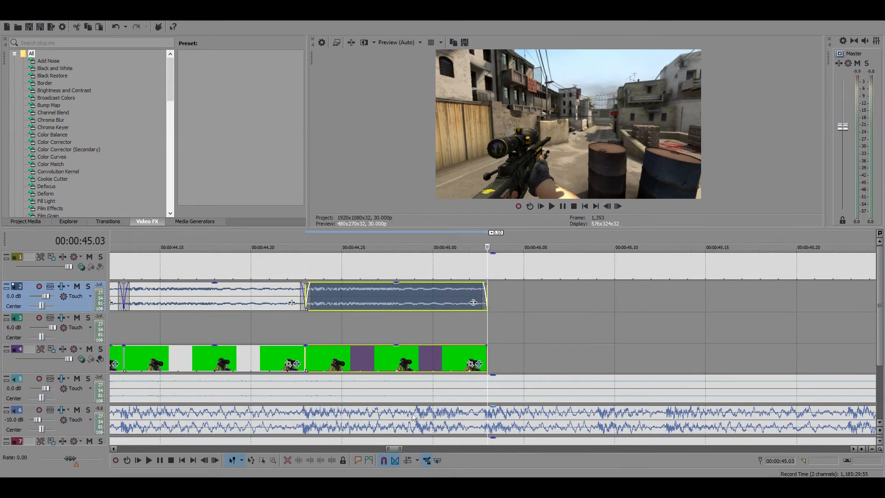
scroll(488, 359, "down", 6)
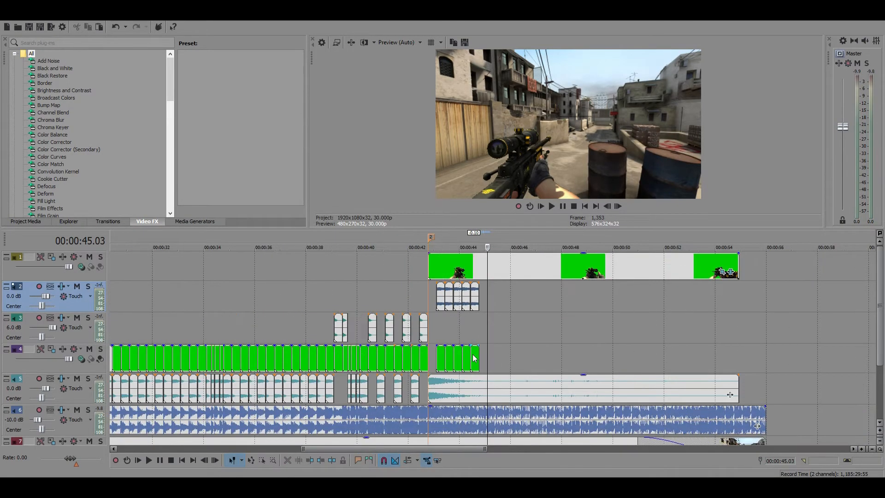
Play back the section after marker 2 several times to check the G3SG1 shots against the music beats
left_click(437, 275)
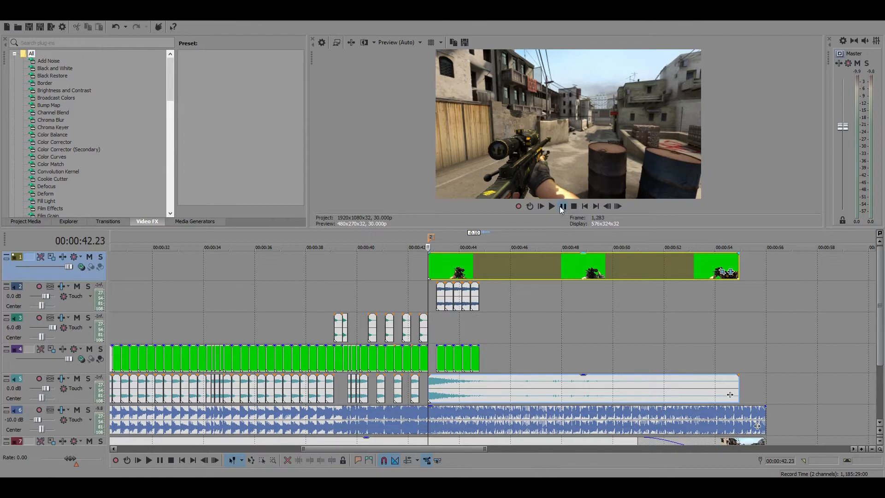
left_click(561, 207)
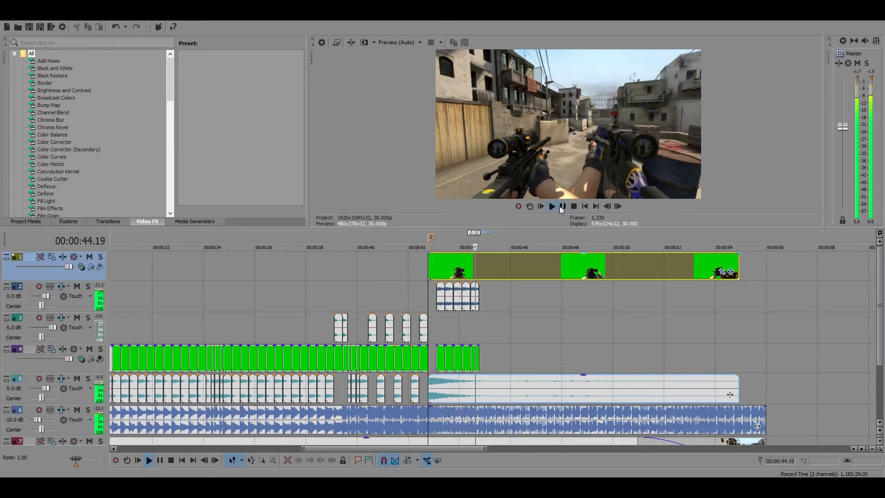
left_click(562, 207)
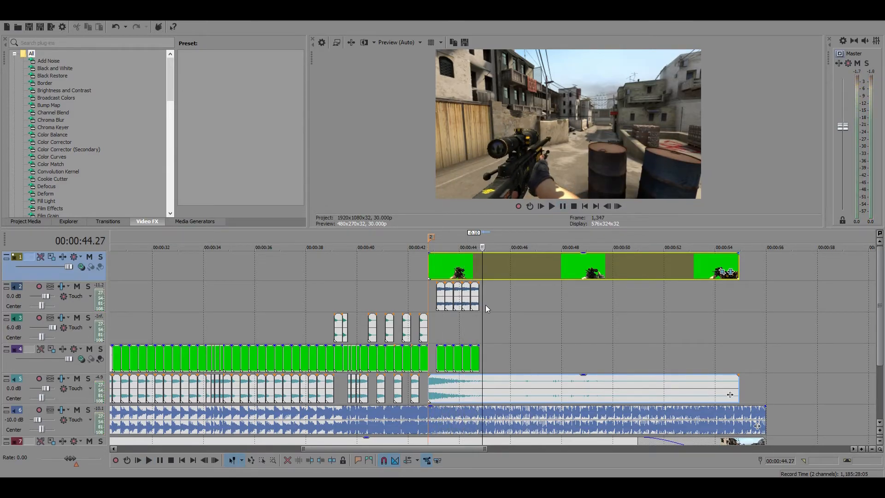
left_click(427, 349)
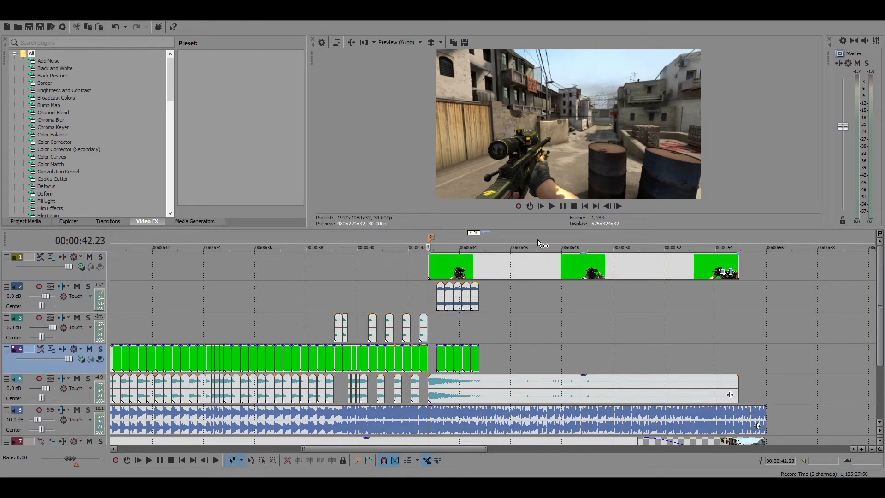
left_click(566, 206)
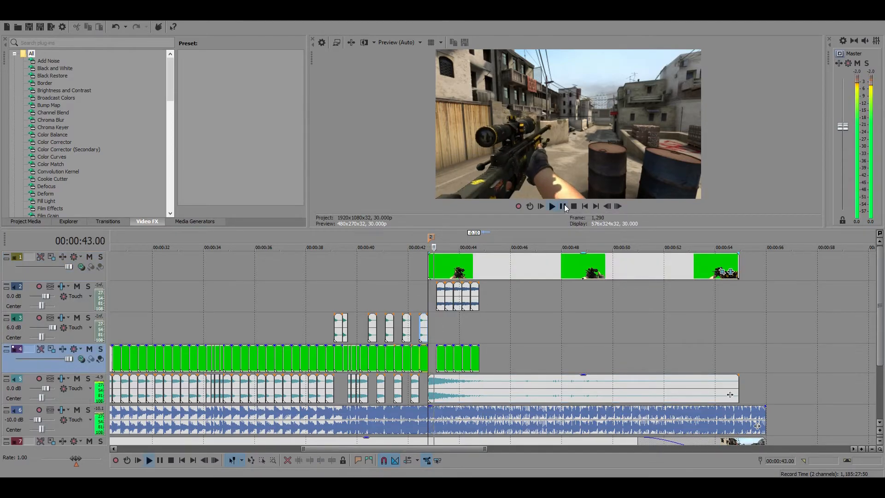
left_click(564, 207)
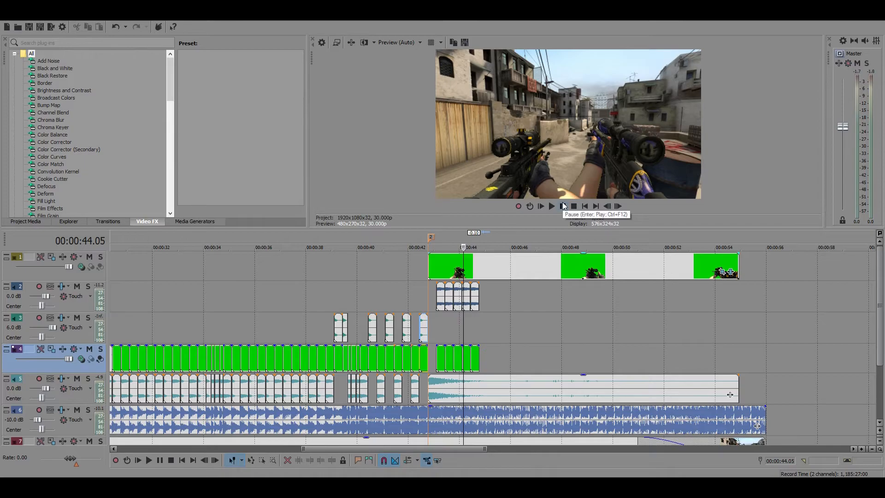
left_click(564, 206)
left_click(564, 206)
left_click(477, 364)
scroll(588, 420, "up", 5)
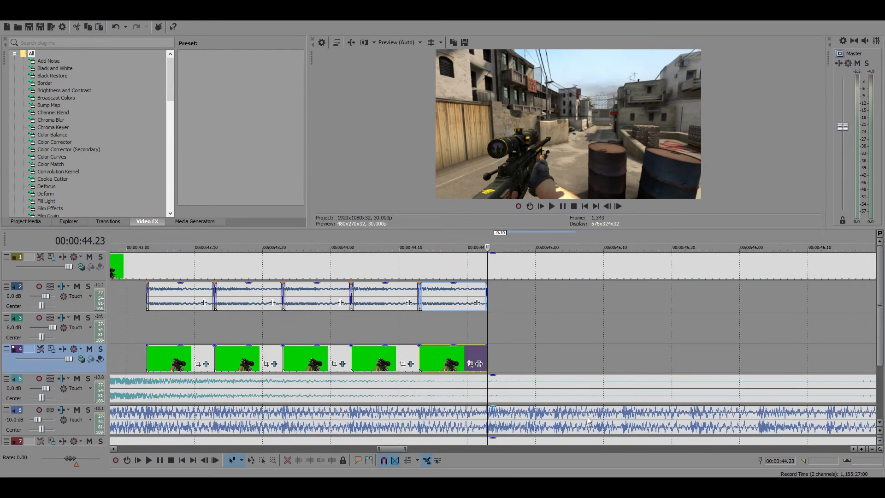
scroll(592, 414, "down", 8)
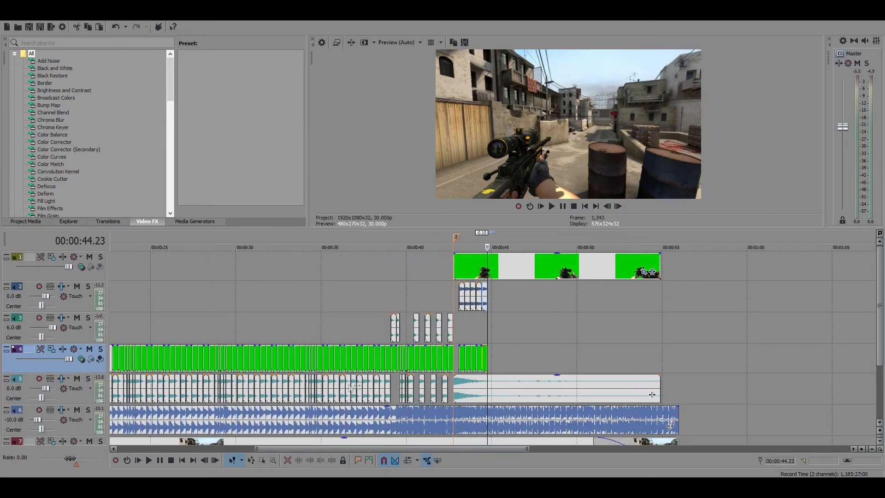
left_click(305, 364)
left_click(563, 206)
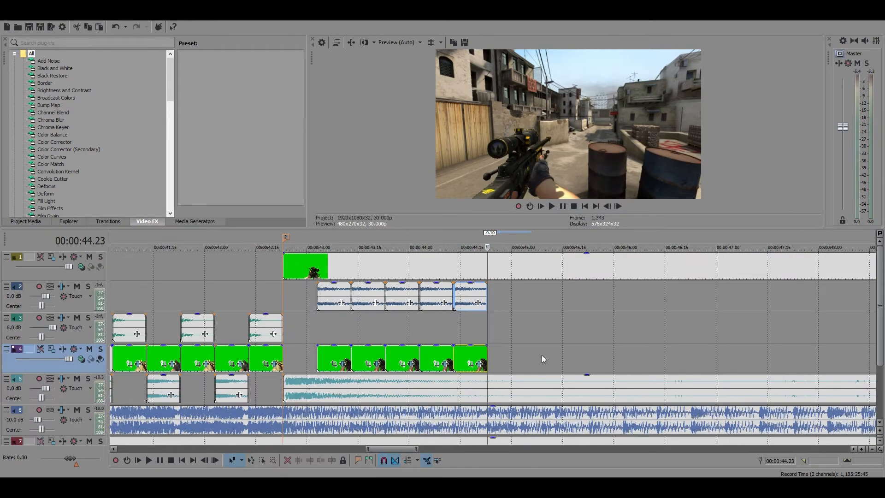
Paste two more G3SG1 copies in a row from 00:00:44.23, shortening the first to about 6 frames and the second to about 4
scroll(541, 355, "up", 3)
left_click(456, 359)
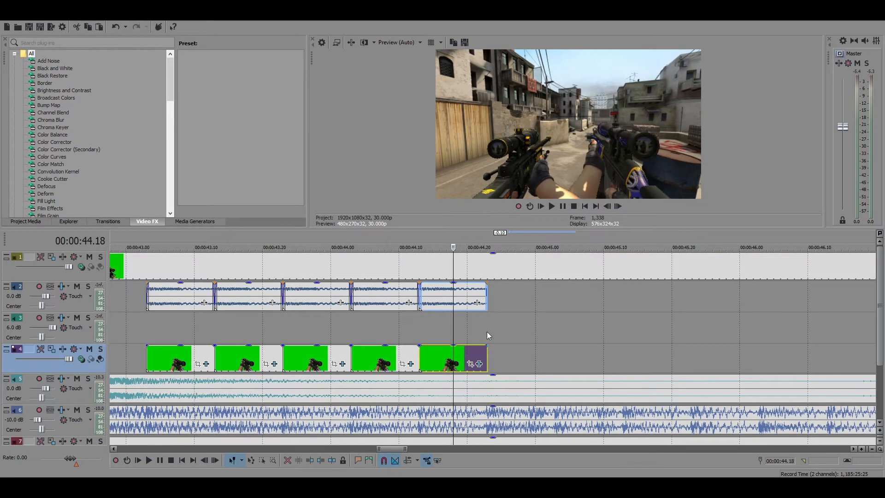
left_click(491, 292)
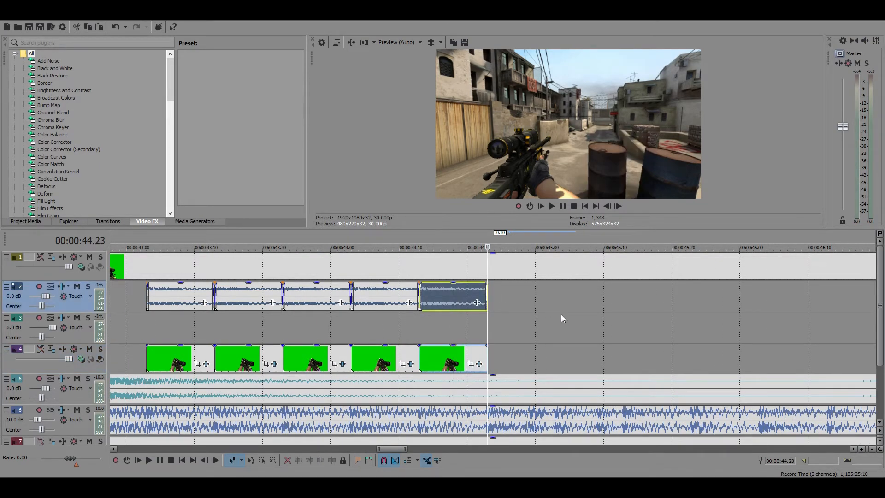
key("ctrl+v")
left_click_drag(555, 358, 525, 356)
left_click(525, 357)
left_click(531, 292)
key("ctrl+v")
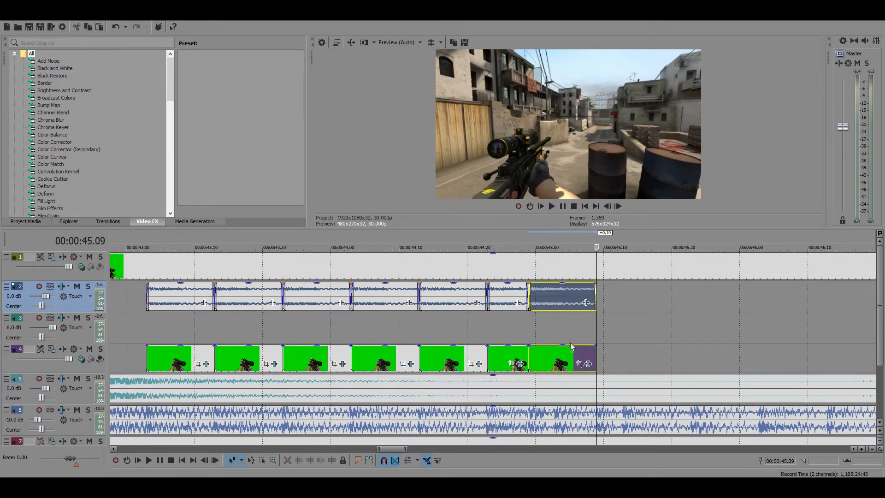
left_click_drag(595, 354, 555, 355)
Add another pair of G3SG1 copies from 00:00:45.03, trimming the first to about 6 frames and the second to about 4
left_click(555, 356)
left_click(556, 290)
key("ctrl+v")
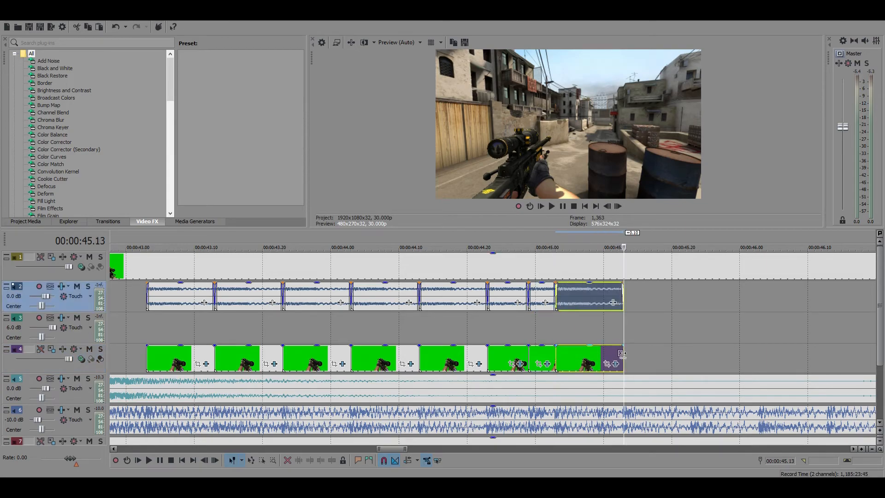
left_click_drag(622, 357, 596, 358)
left_click(596, 357)
left_click(603, 298)
key("ctrl+v")
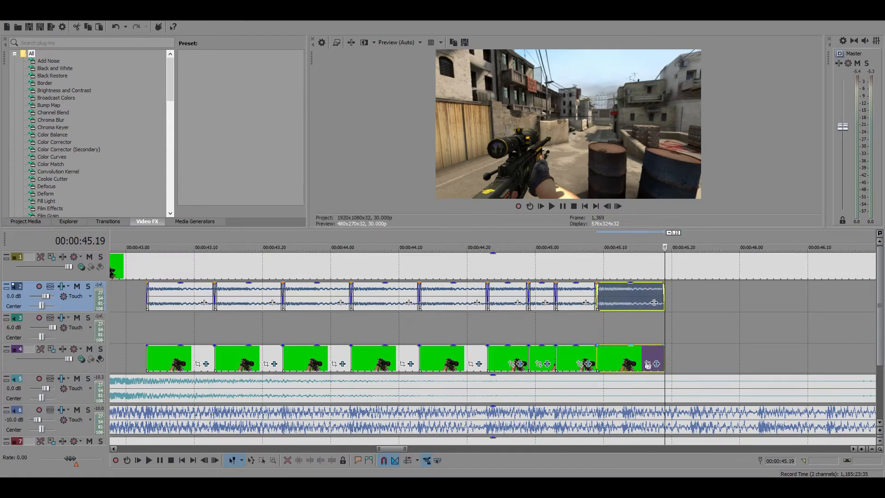
left_click_drag(665, 363, 624, 363)
Paste a full ten-frame G3SG1 copy at 00:00:45.13 and play back the new shots from 00:00:44.03
left_click(624, 363)
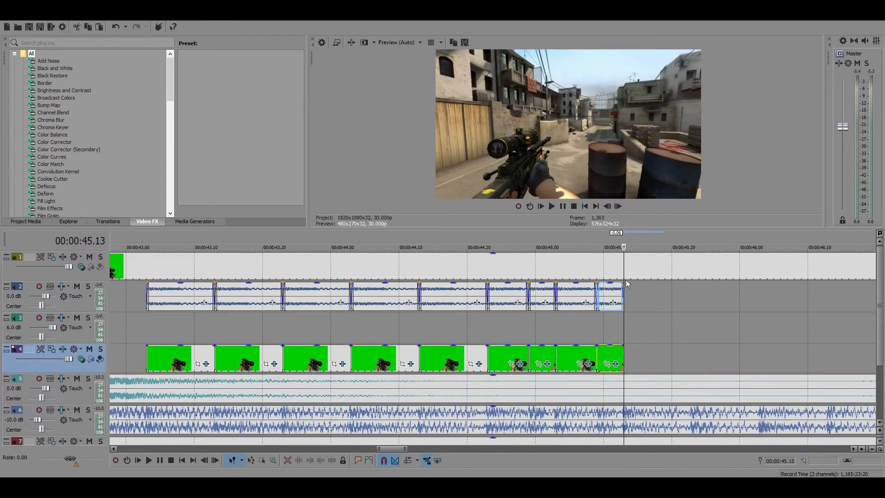
left_click(623, 296)
key("ctrl+v")
scroll(602, 337, "down", 5)
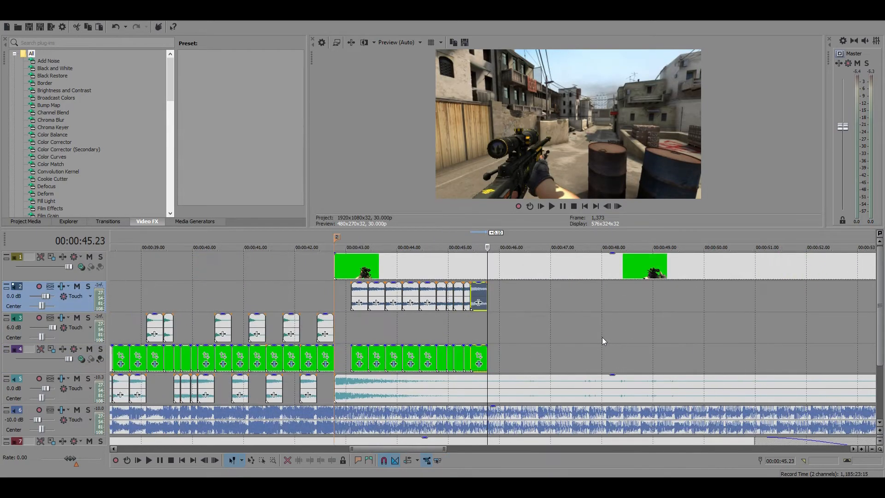
left_click(402, 297)
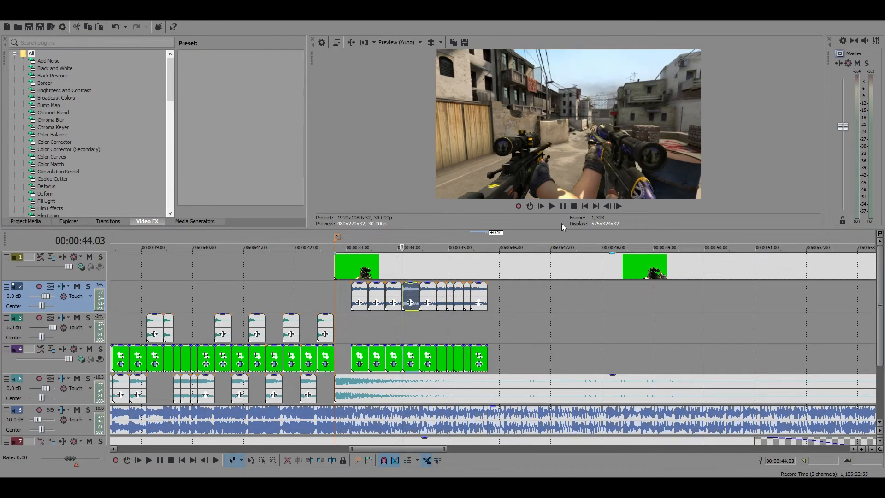
left_click(562, 206)
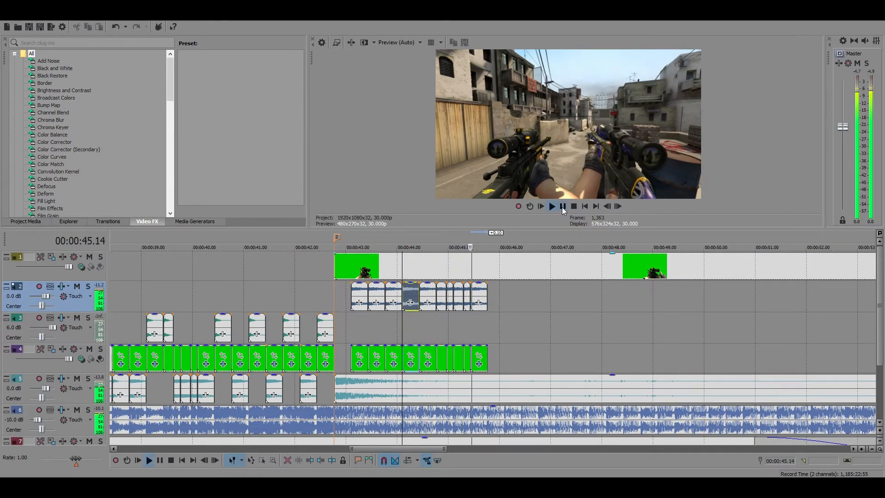
left_click(562, 206)
Continue the G3SG1 shots with full ten-frame copies placed end to end from 00:00:45.23 to 00:00:48.03
left_click(485, 294)
scroll(544, 321, "up", 3)
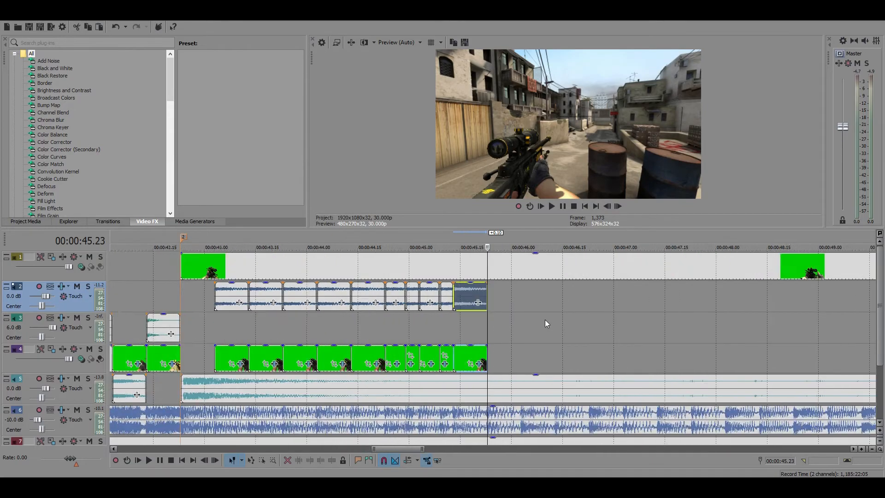
key("ctrl+v")
key("ctrl+v")
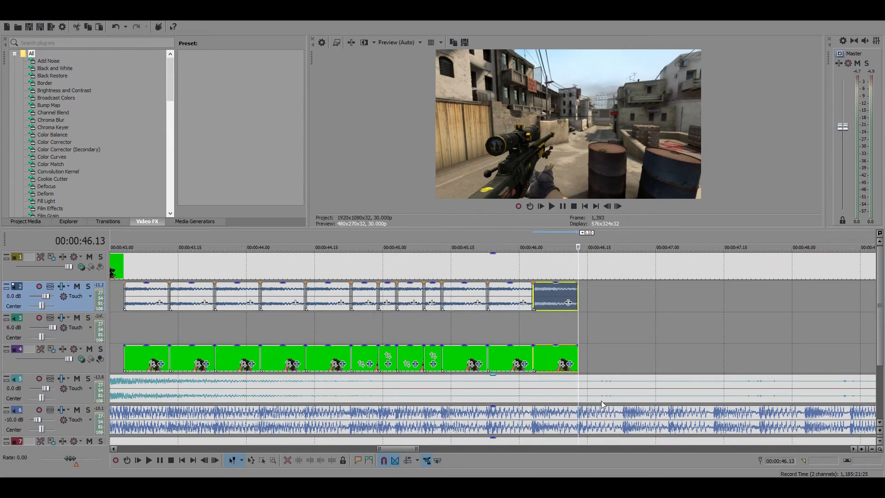
scroll(601, 400, "up", 2)
key("ctrl+v")
key("ctrl+v")
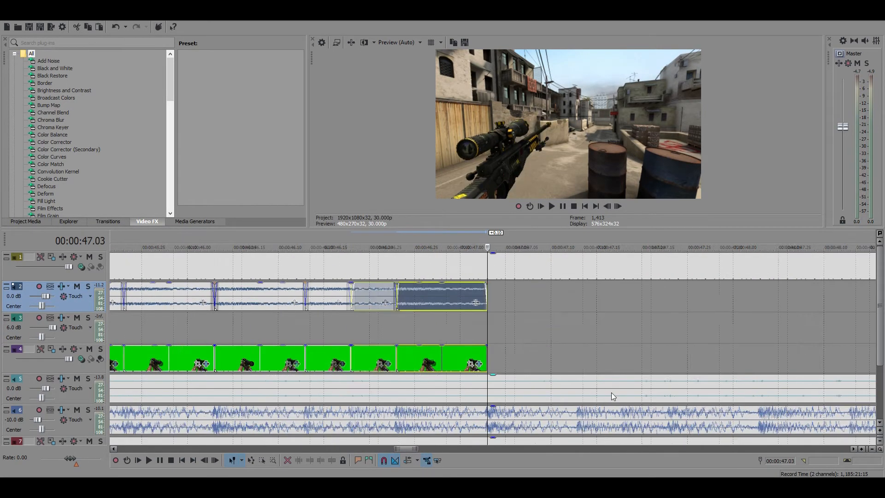
key("ctrl+v")
scroll(612, 391, "up", 1)
key("ctrl+v")
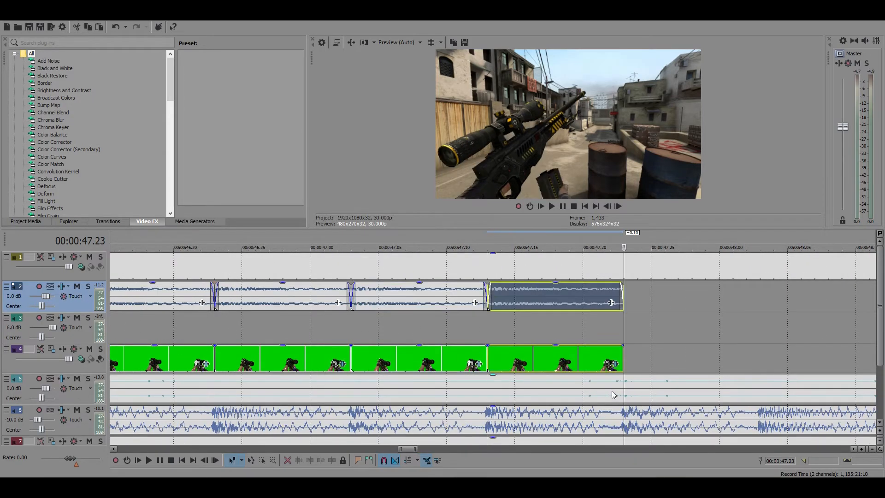
scroll(612, 391, "down", 2)
scroll(616, 380, "up", 1)
key("ctrl+v")
scroll(615, 382, "down", 6)
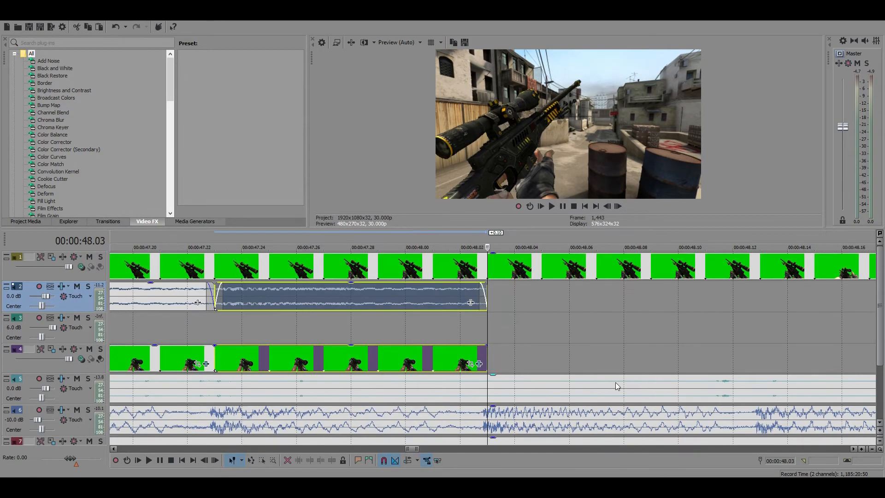
Play the timeline from marker 2 at 00:00:42.23 to review the AWP with the extended row of G3SG1 shots
left_click(398, 264)
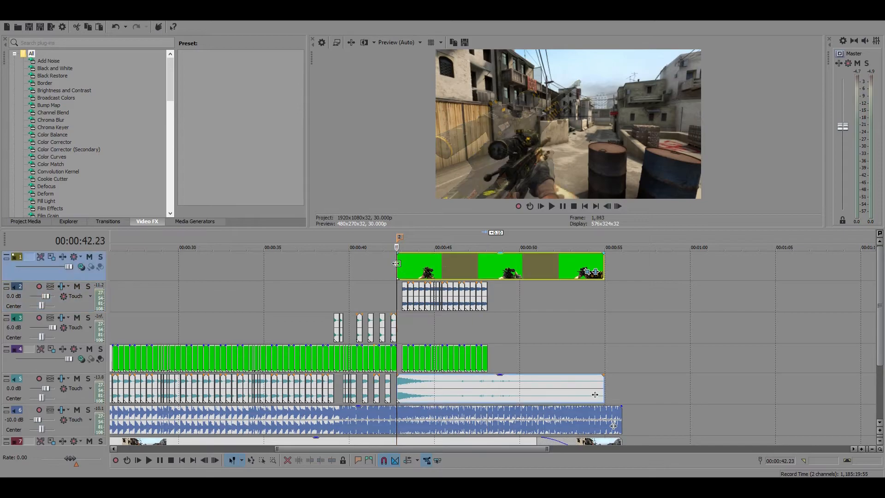
left_click(563, 207)
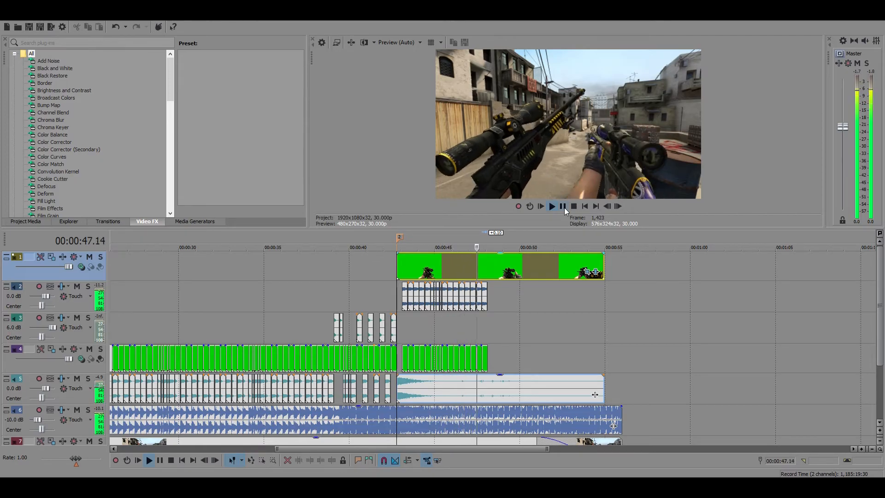
left_click(563, 207)
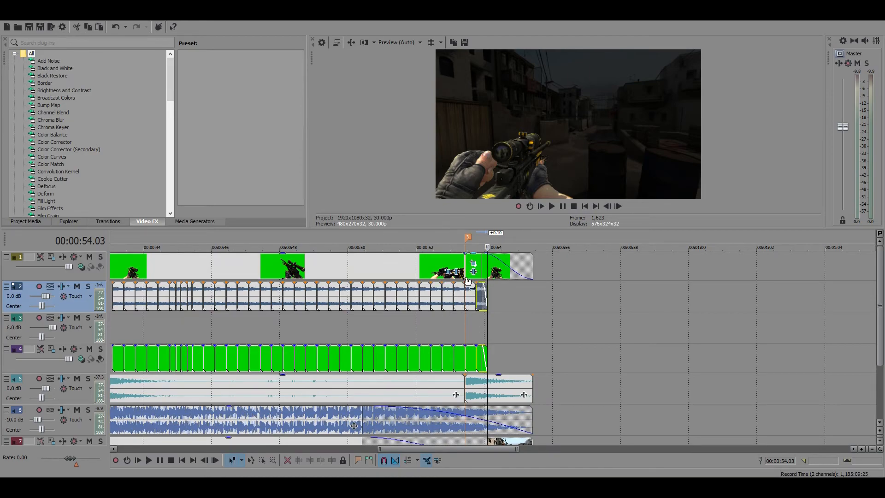
Delete the timeline marker near 00:00:53.13 and the marker at 00:00:42.23
scroll(474, 251, "down", 2)
right_click(474, 239)
left_click(491, 267)
right_click(200, 237)
left_click(217, 267)
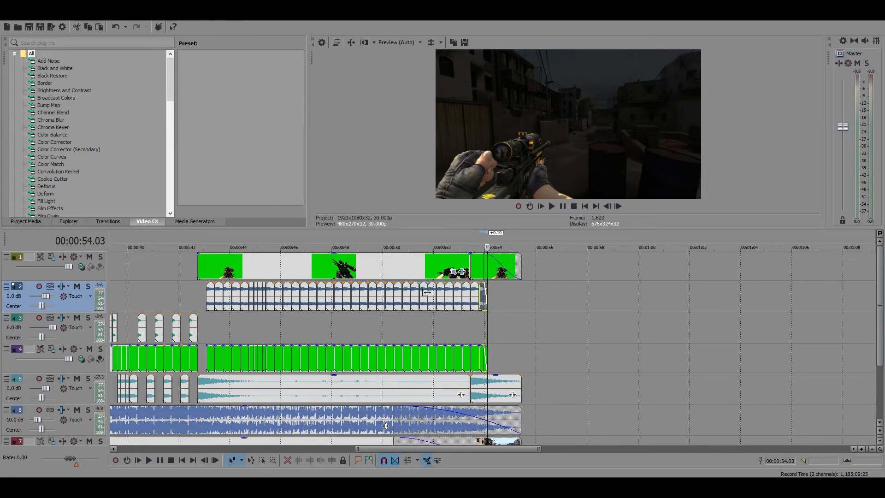
Play back the fading end of the video and delete the last G3SG1 clip with its audio after 00:00:53.23
left_click(427, 293)
left_click(551, 206)
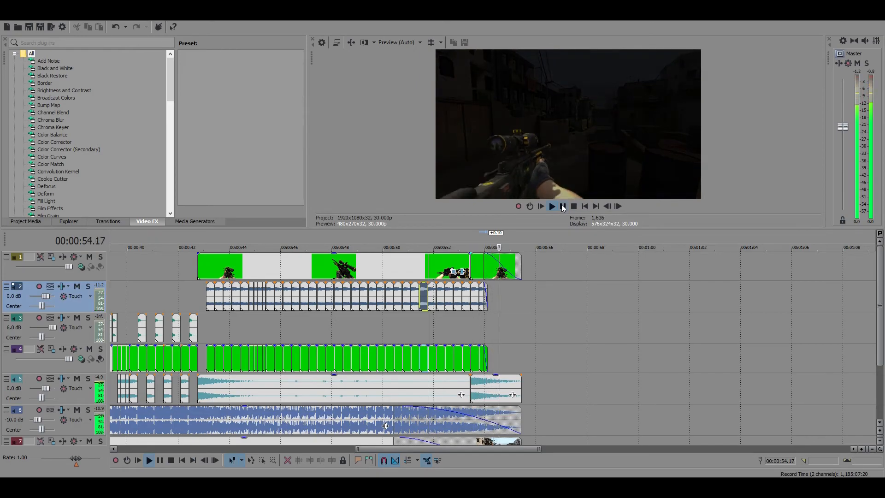
left_click_drag(483, 287, 492, 293)
key("Delete")
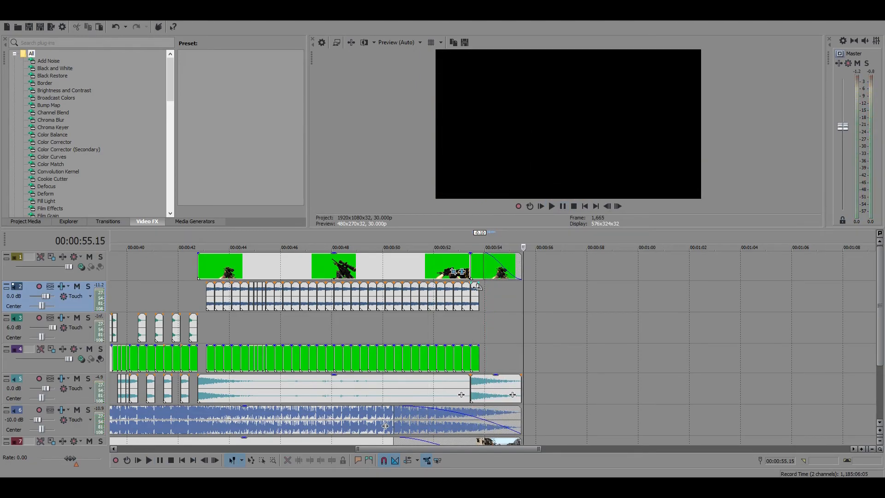
Delete the last G3SG1 clip with its audio so the row ends near 00:00:53.13, and play back the ending
left_click(474, 287)
key("Delete")
left_click(422, 288)
key("space")
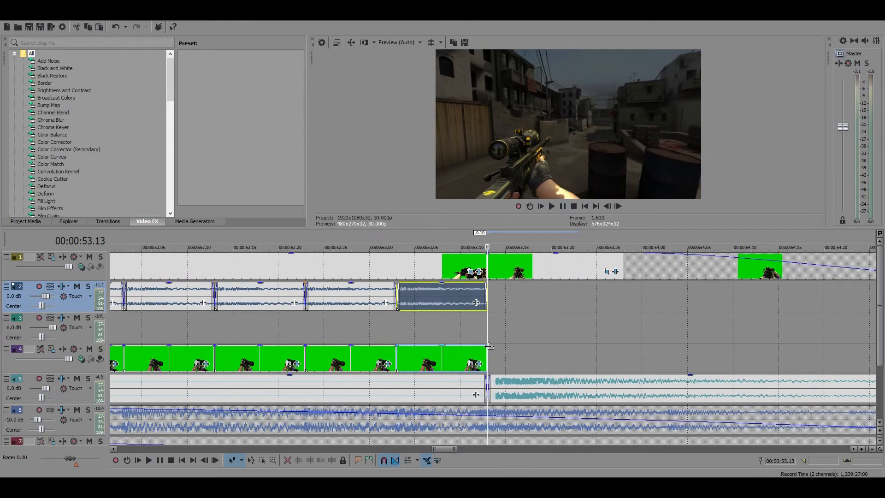
Fade out the final G3SG1 clip and its audio across their full length, ending at 00:00:53.13, and play the result
left_click_drag(486, 346, 440, 347)
left_click_drag(485, 284, 423, 289)
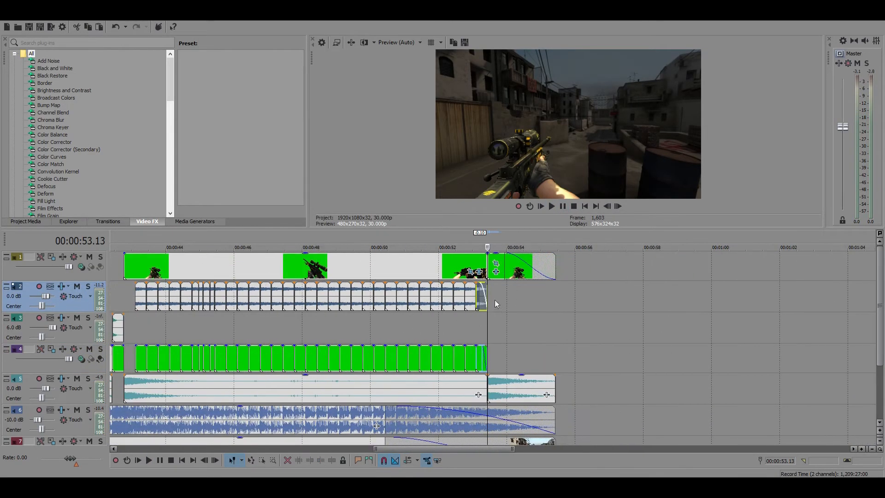
left_click(561, 206)
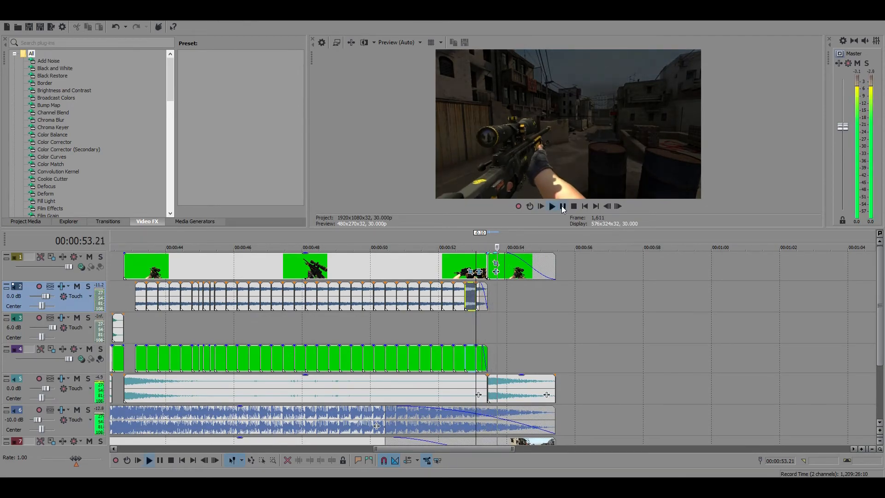
left_click(561, 206)
Play the whole gun sync video from 00:00:00.00 through the faded ending to review it
scroll(368, 376, "down", 5)
scroll(270, 272, "down", 1)
right_click(247, 237)
left_click(288, 265)
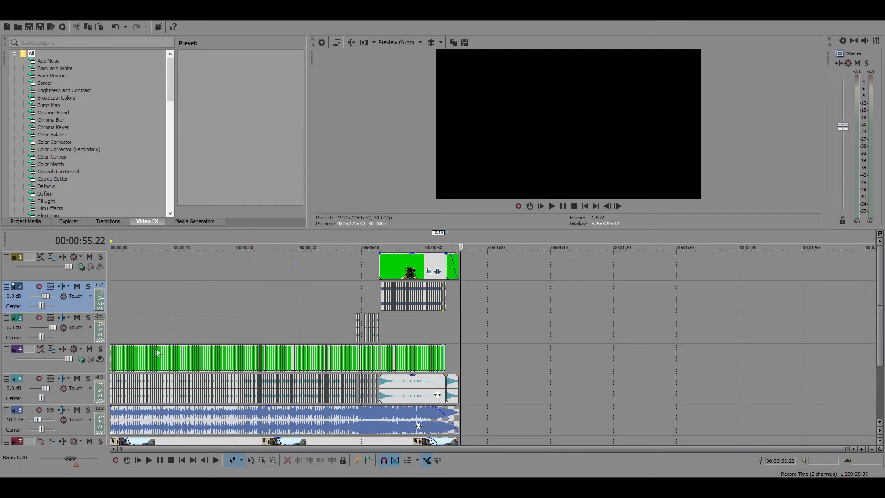
left_click(110, 346)
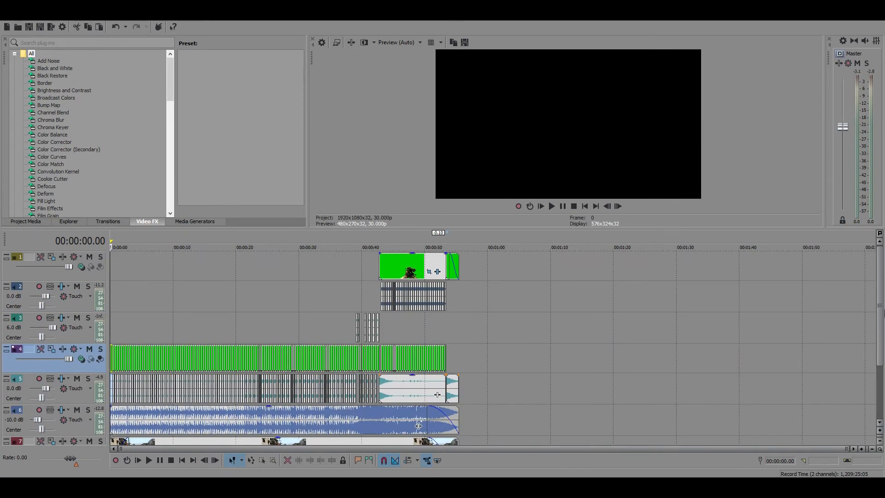
mouse_move(881, 307)
left_mouse_down()
mouse_move(883, 346)
mouse_move(884, 301)
left_mouse_up()
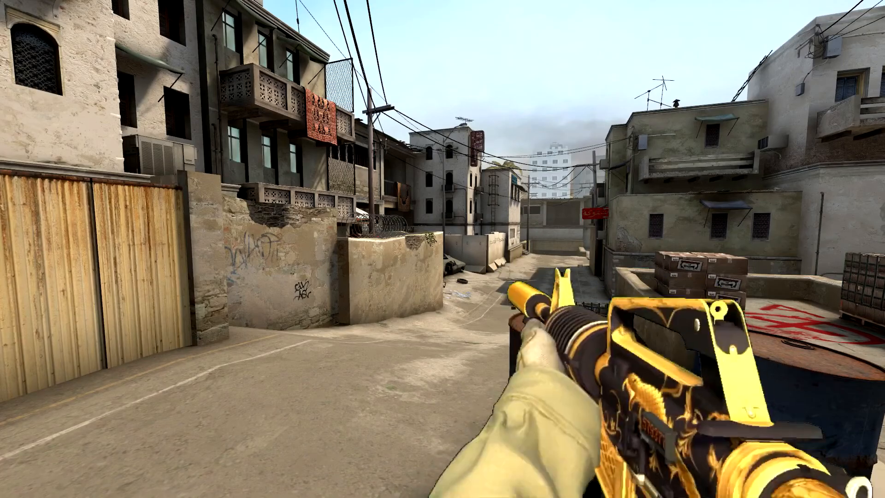
key("2")
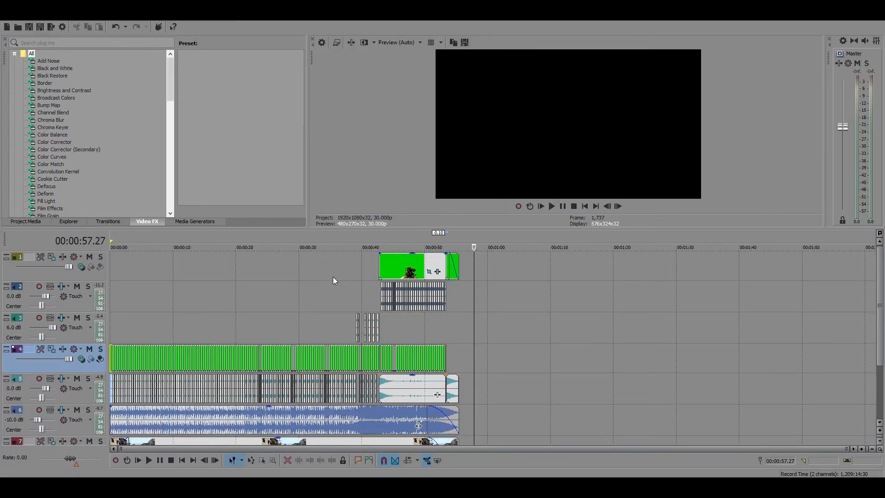
Select the final fading AWP clip on track 1 at the end of the video
left_click(454, 272)
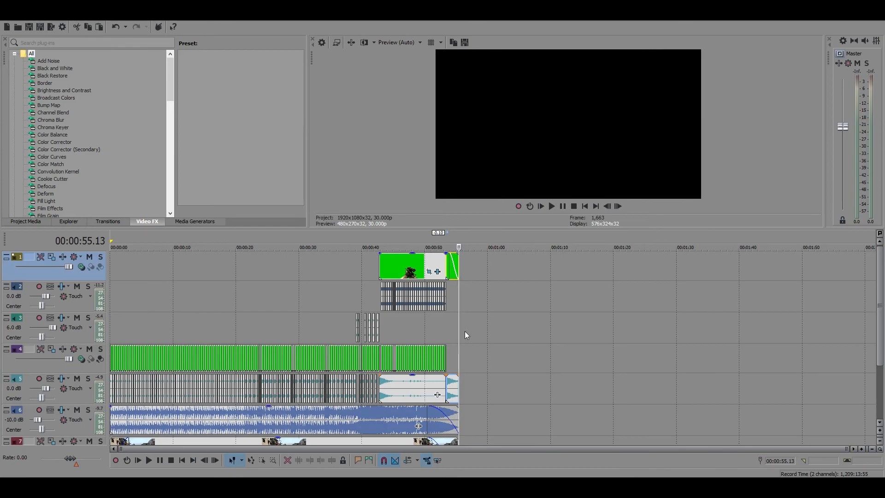